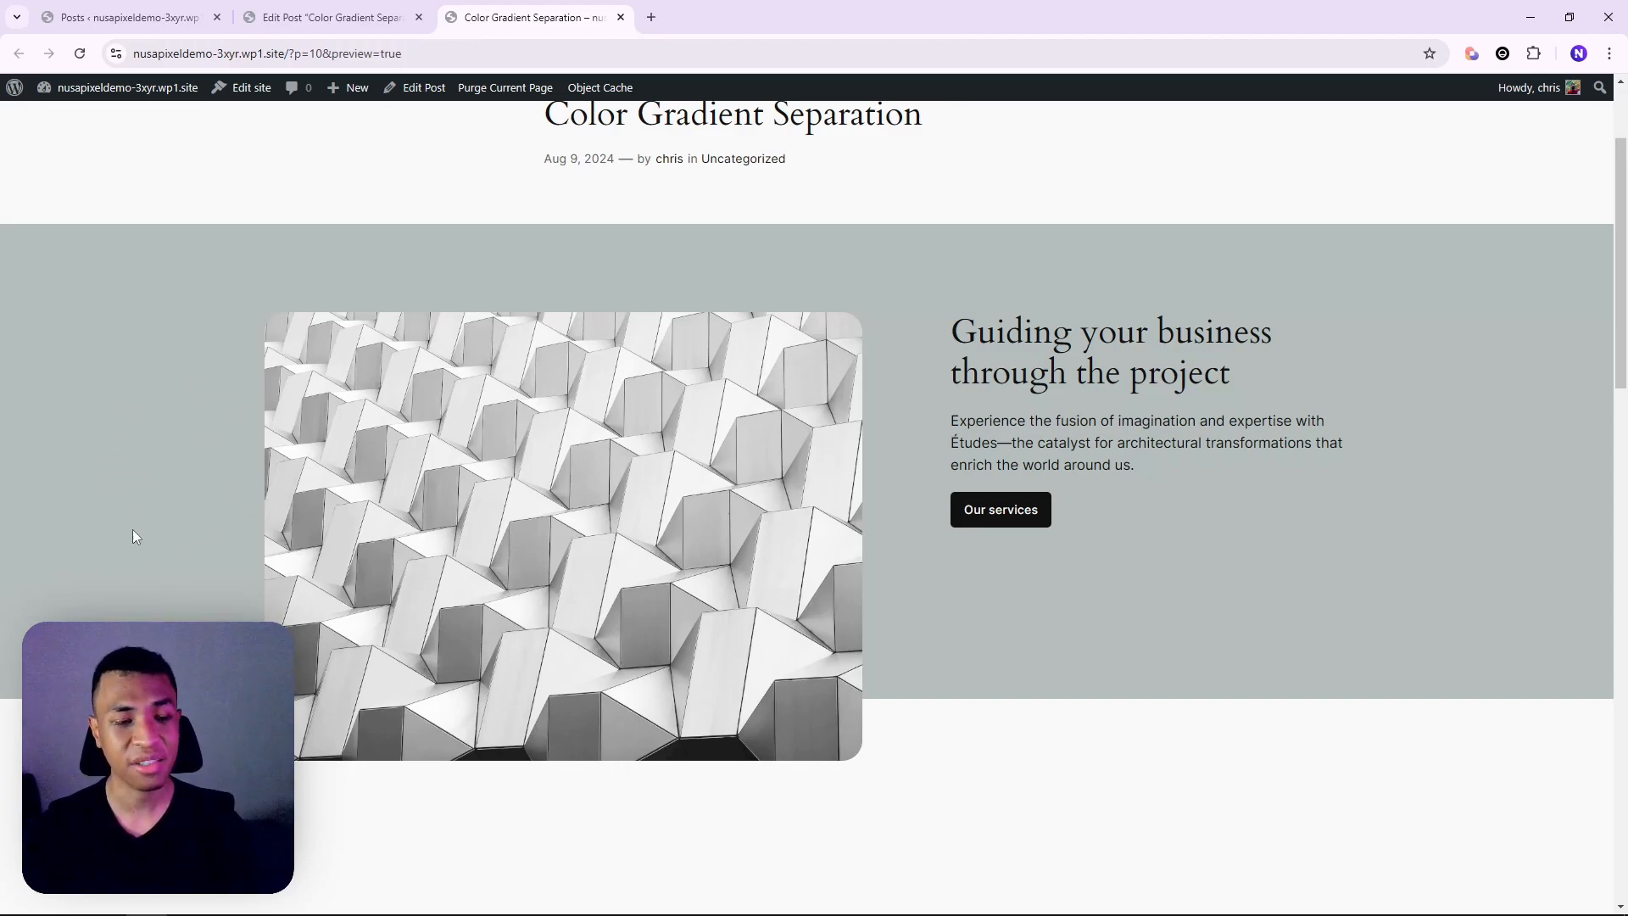
Move between the preview and the editor, ending on the Color Gradient Separation post's editing view
scroll(134, 538, down, 1)
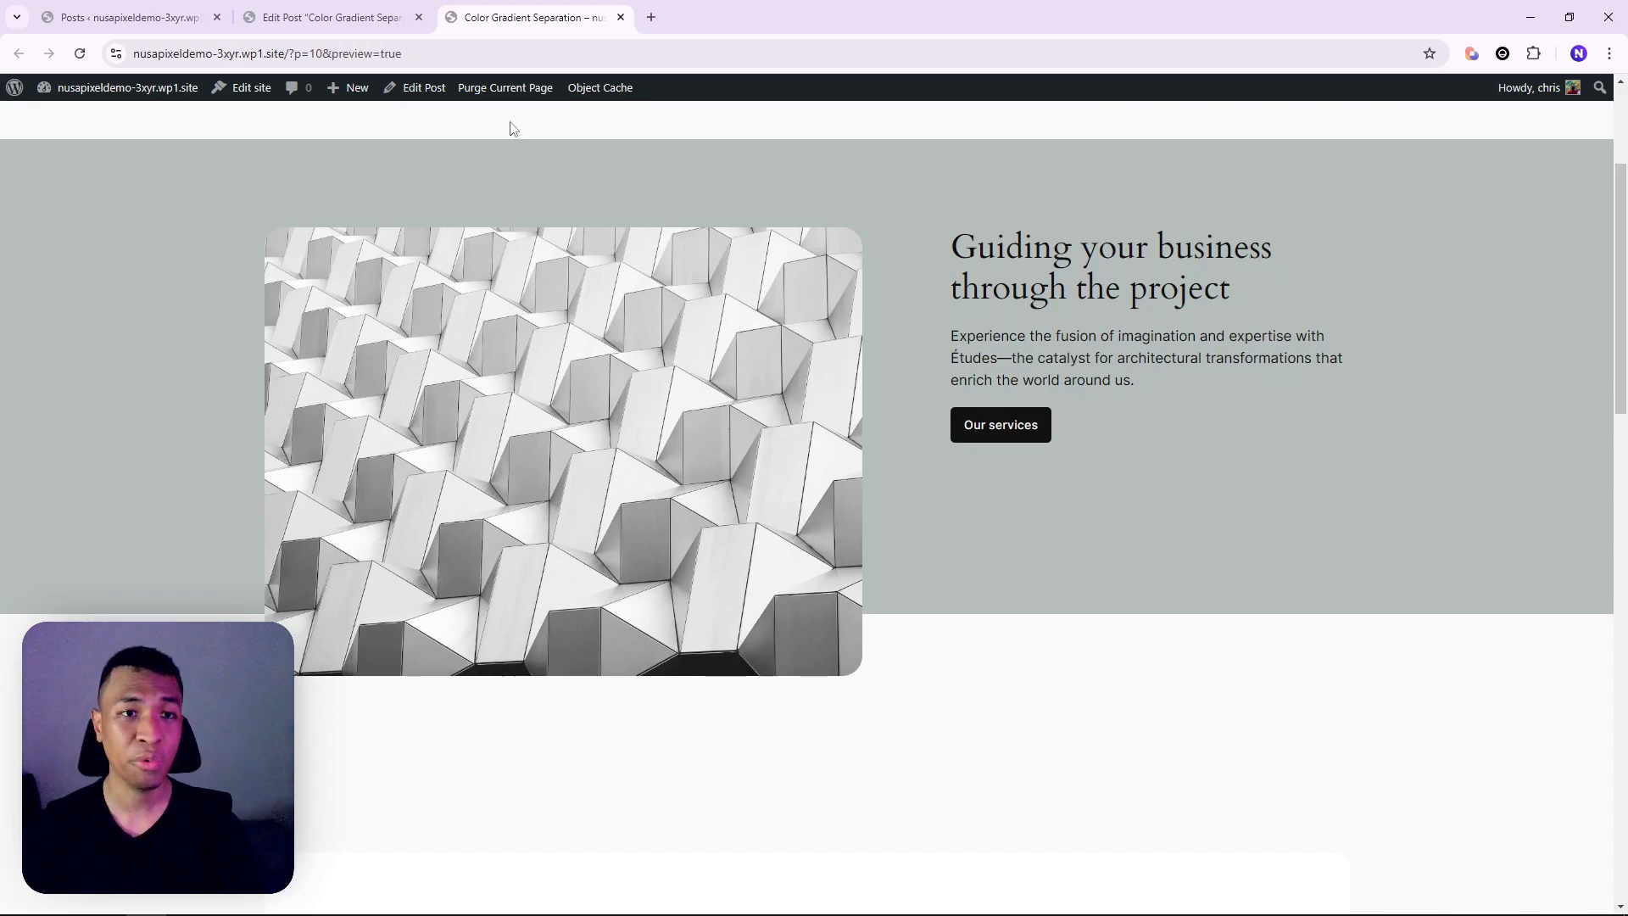
click(331, 17)
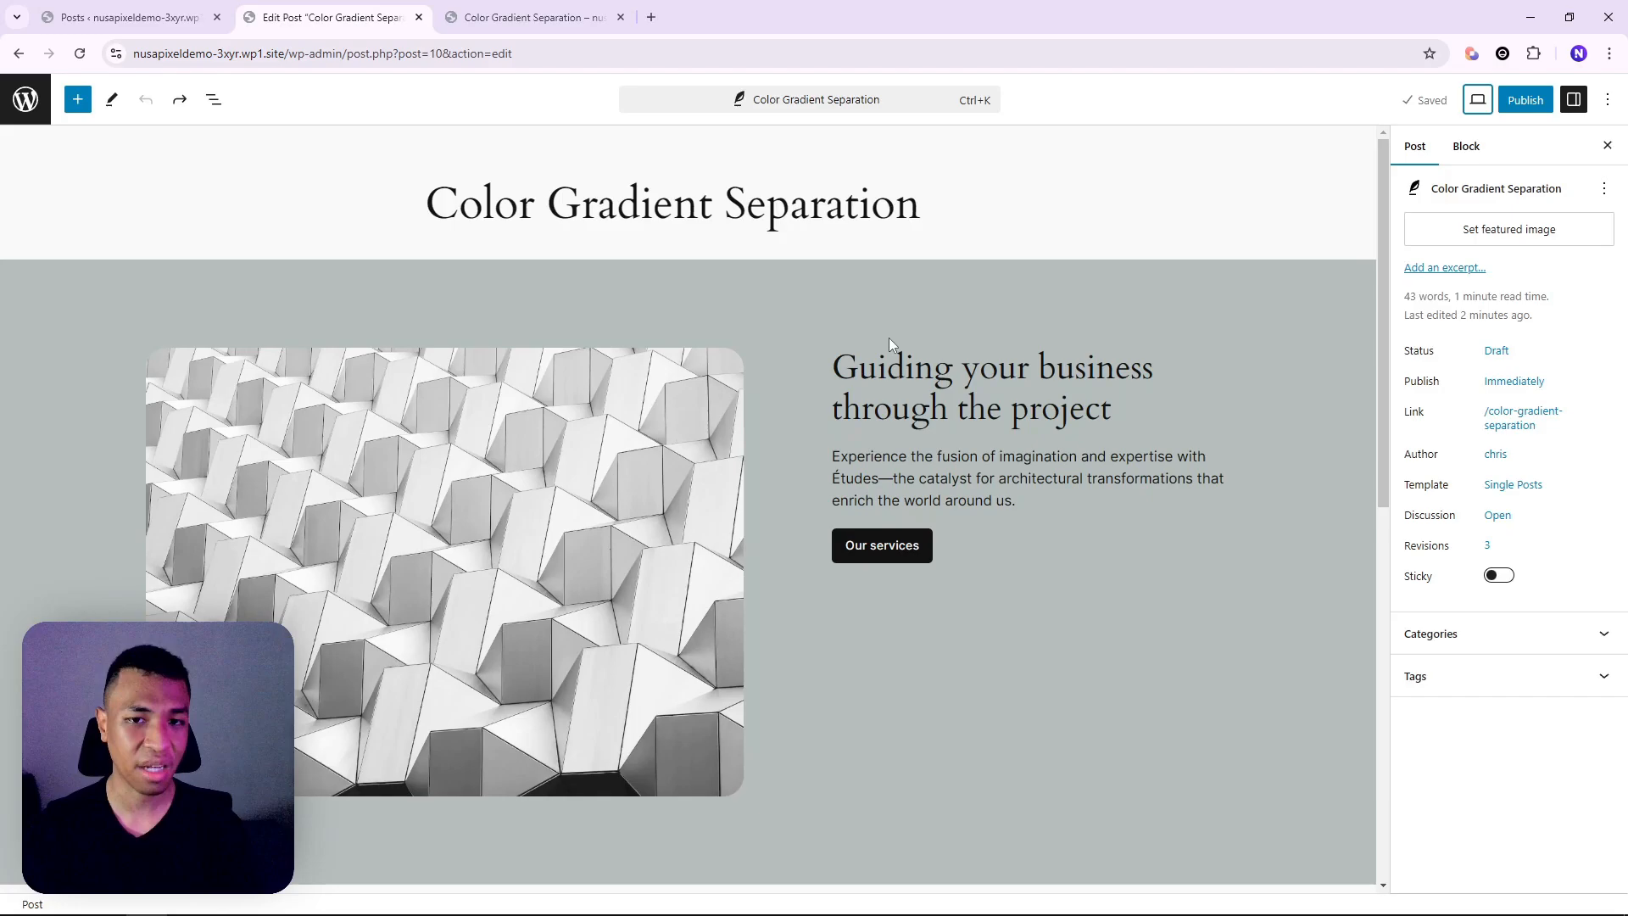
scroll(928, 350, down, 2)
click(534, 17)
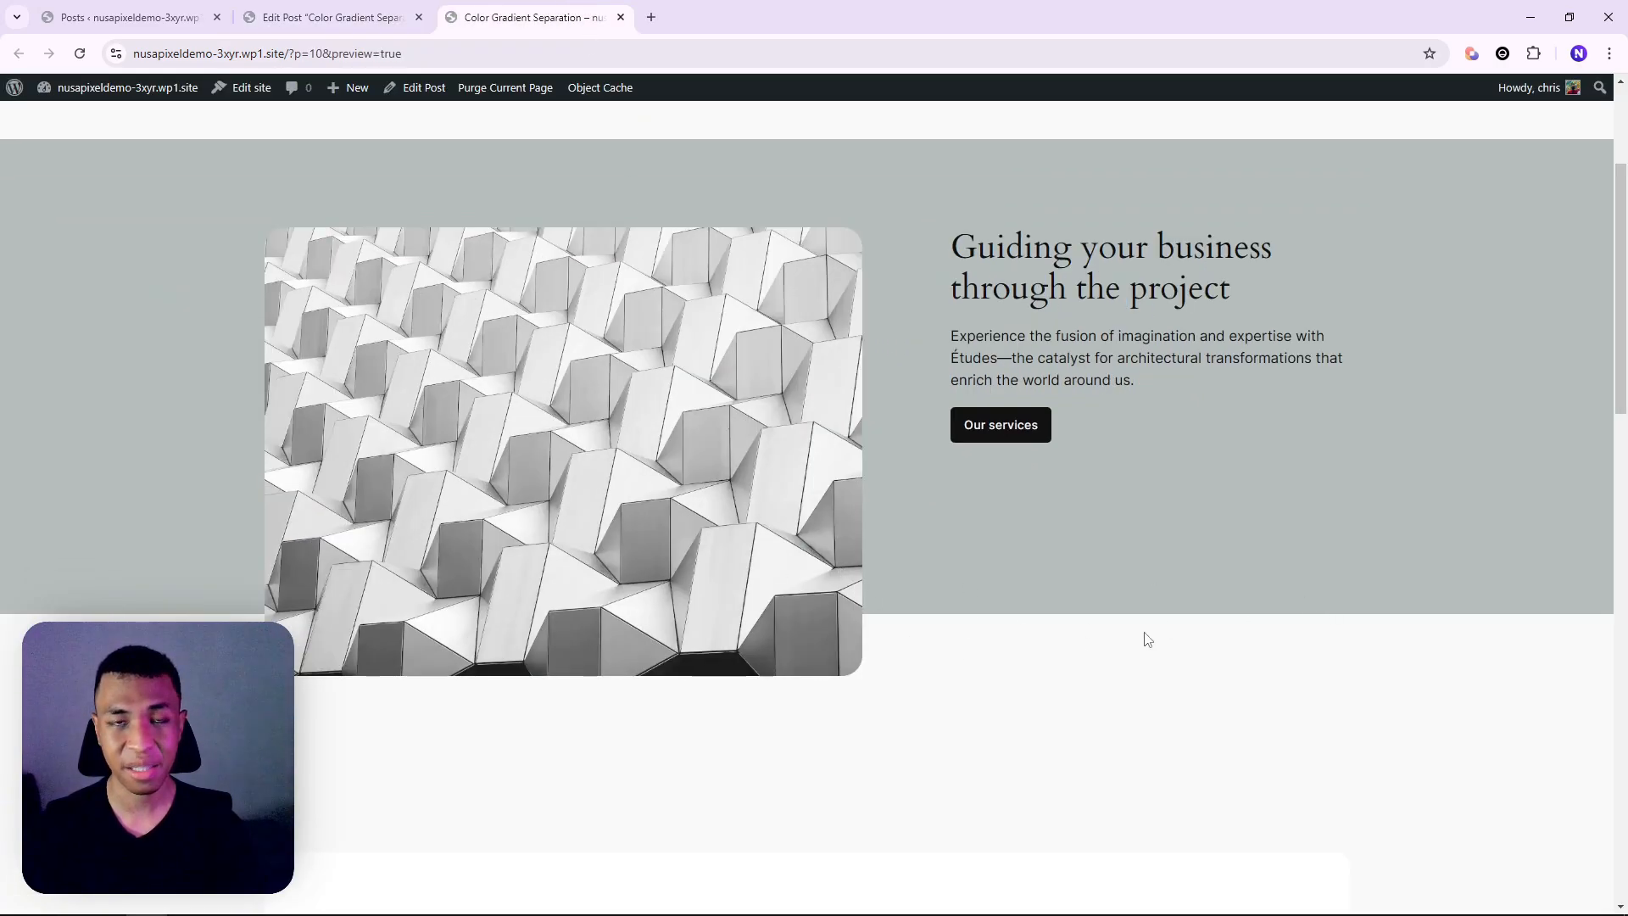
click(395, 9)
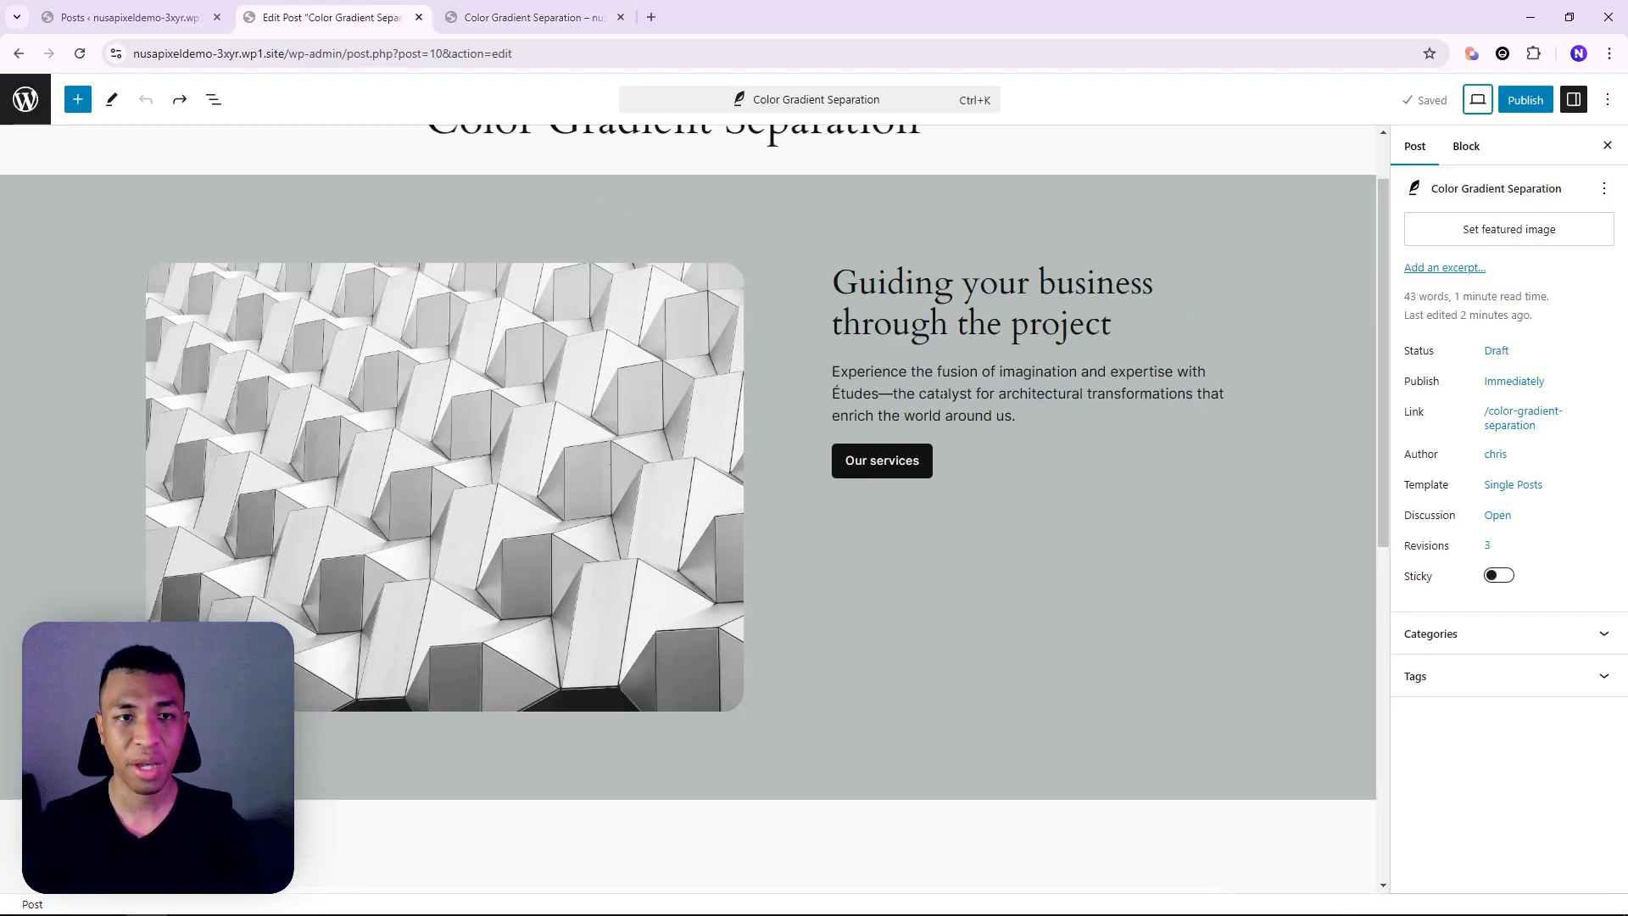
scroll(598, 280, up, 1)
scroll(577, 225, down, 1)
Give the services call-to-action Group a 'Vertical soft mint to white' gradient background
click(424, 212)
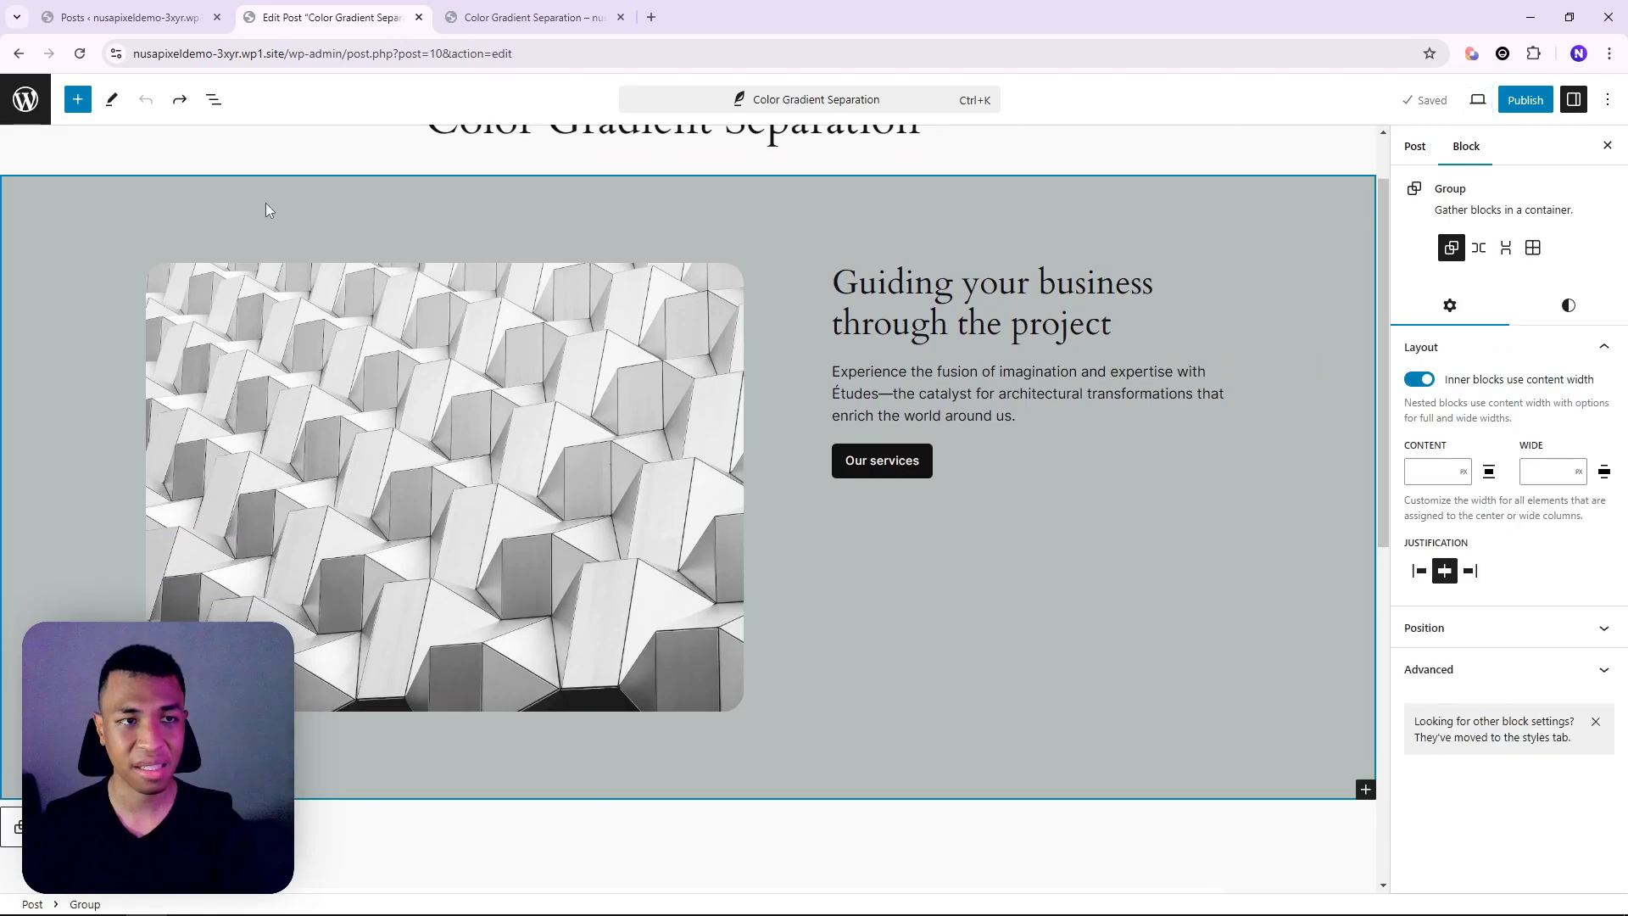
click(214, 99)
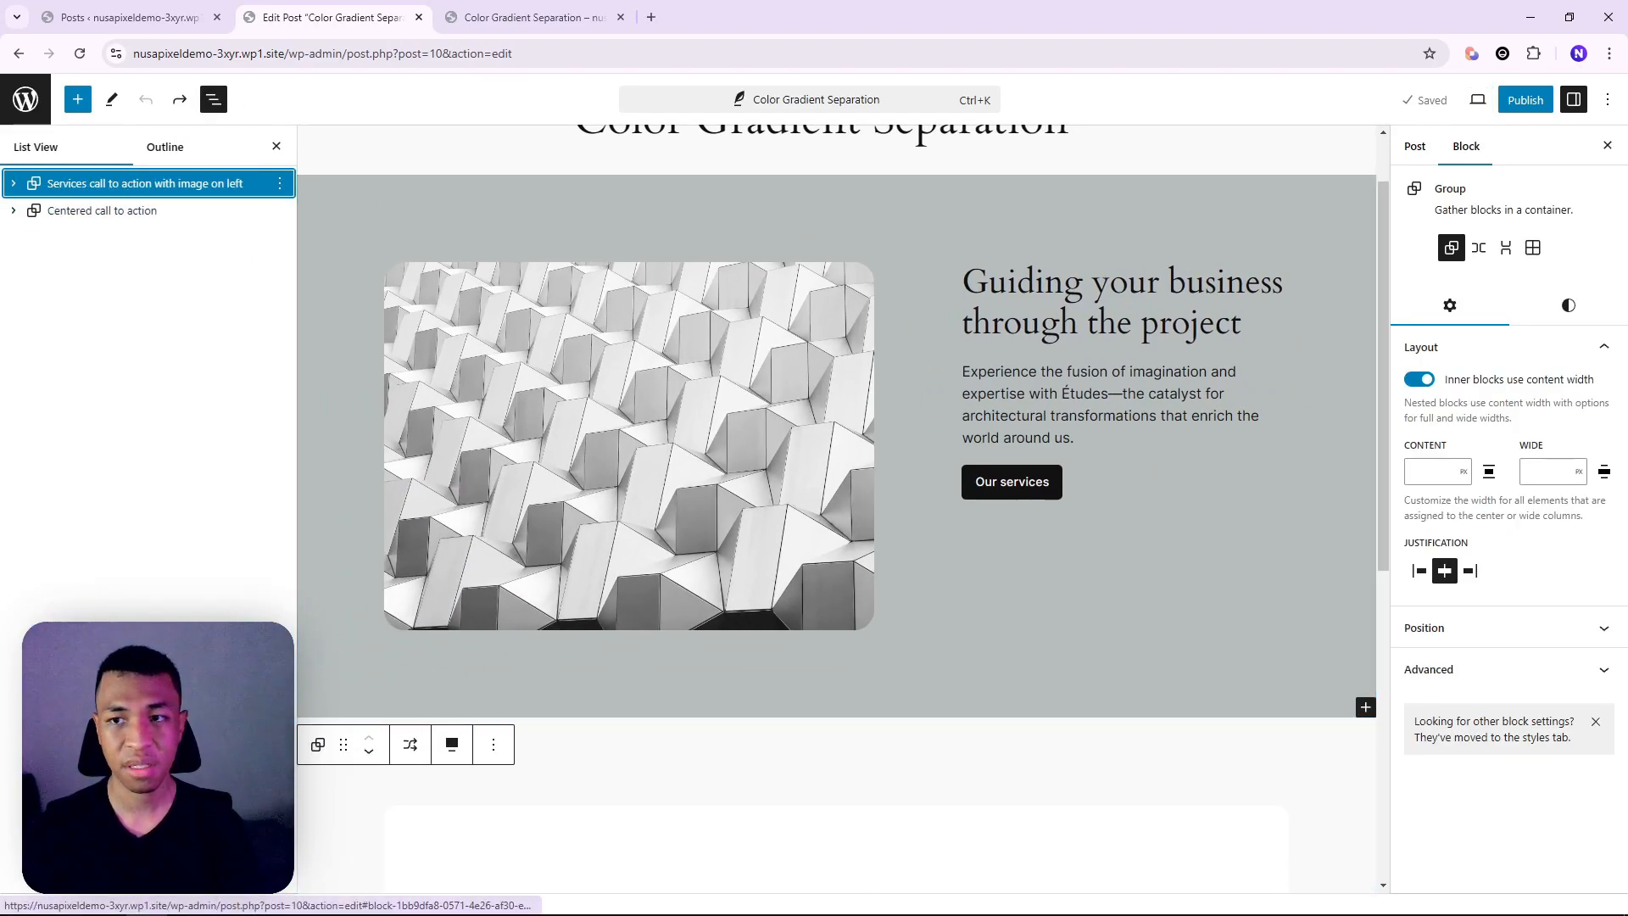
click(1576, 312)
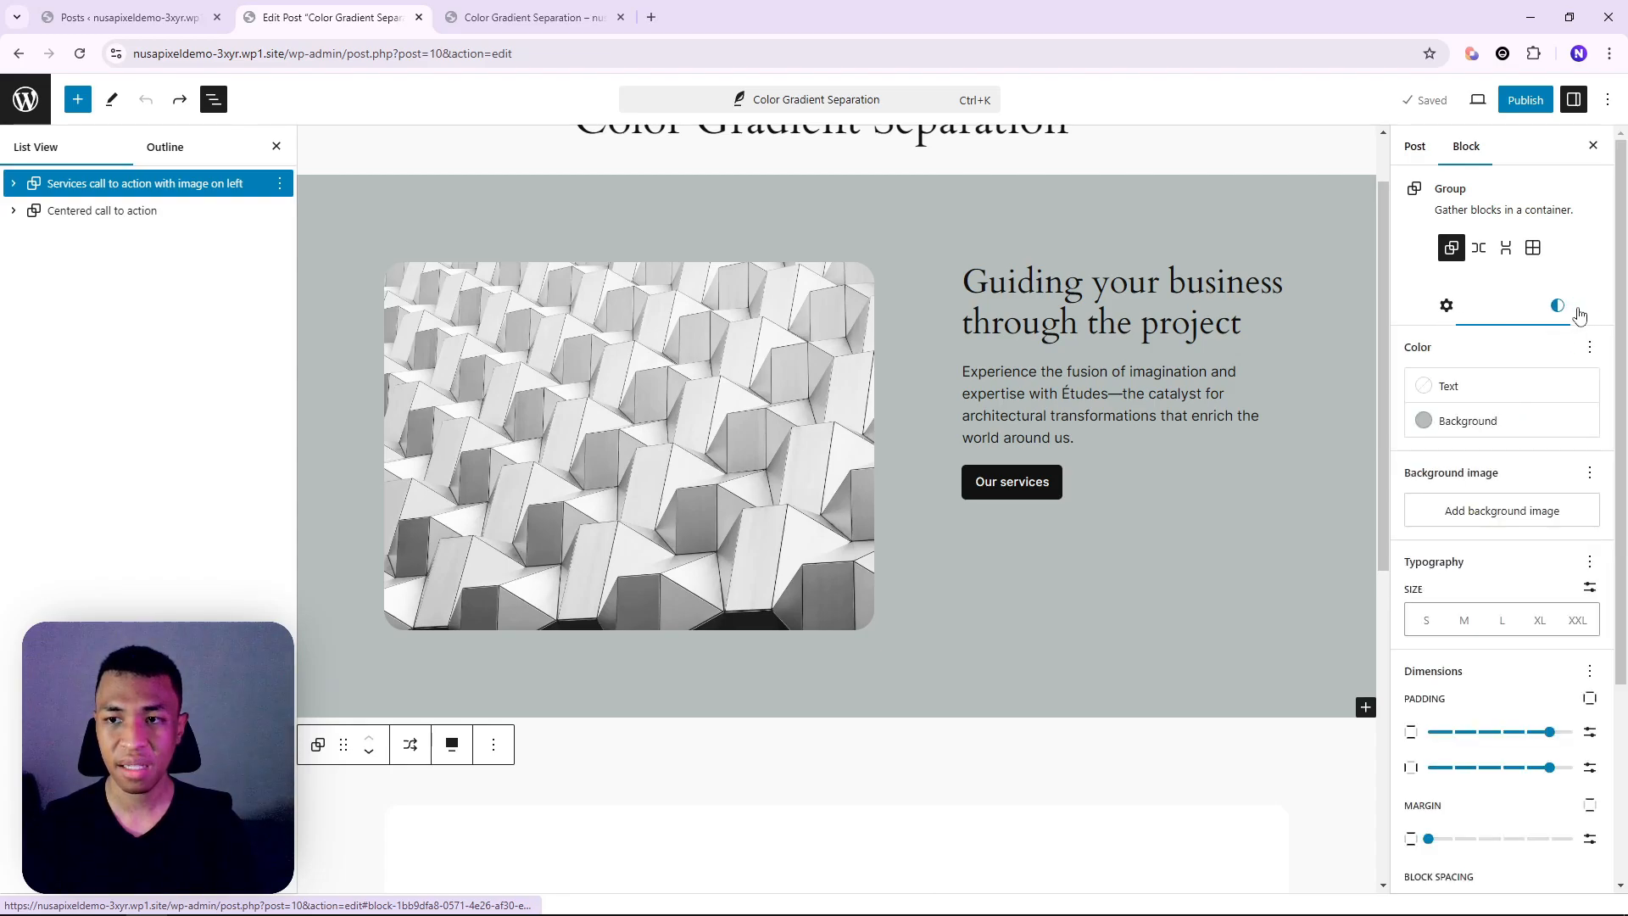
click(1476, 424)
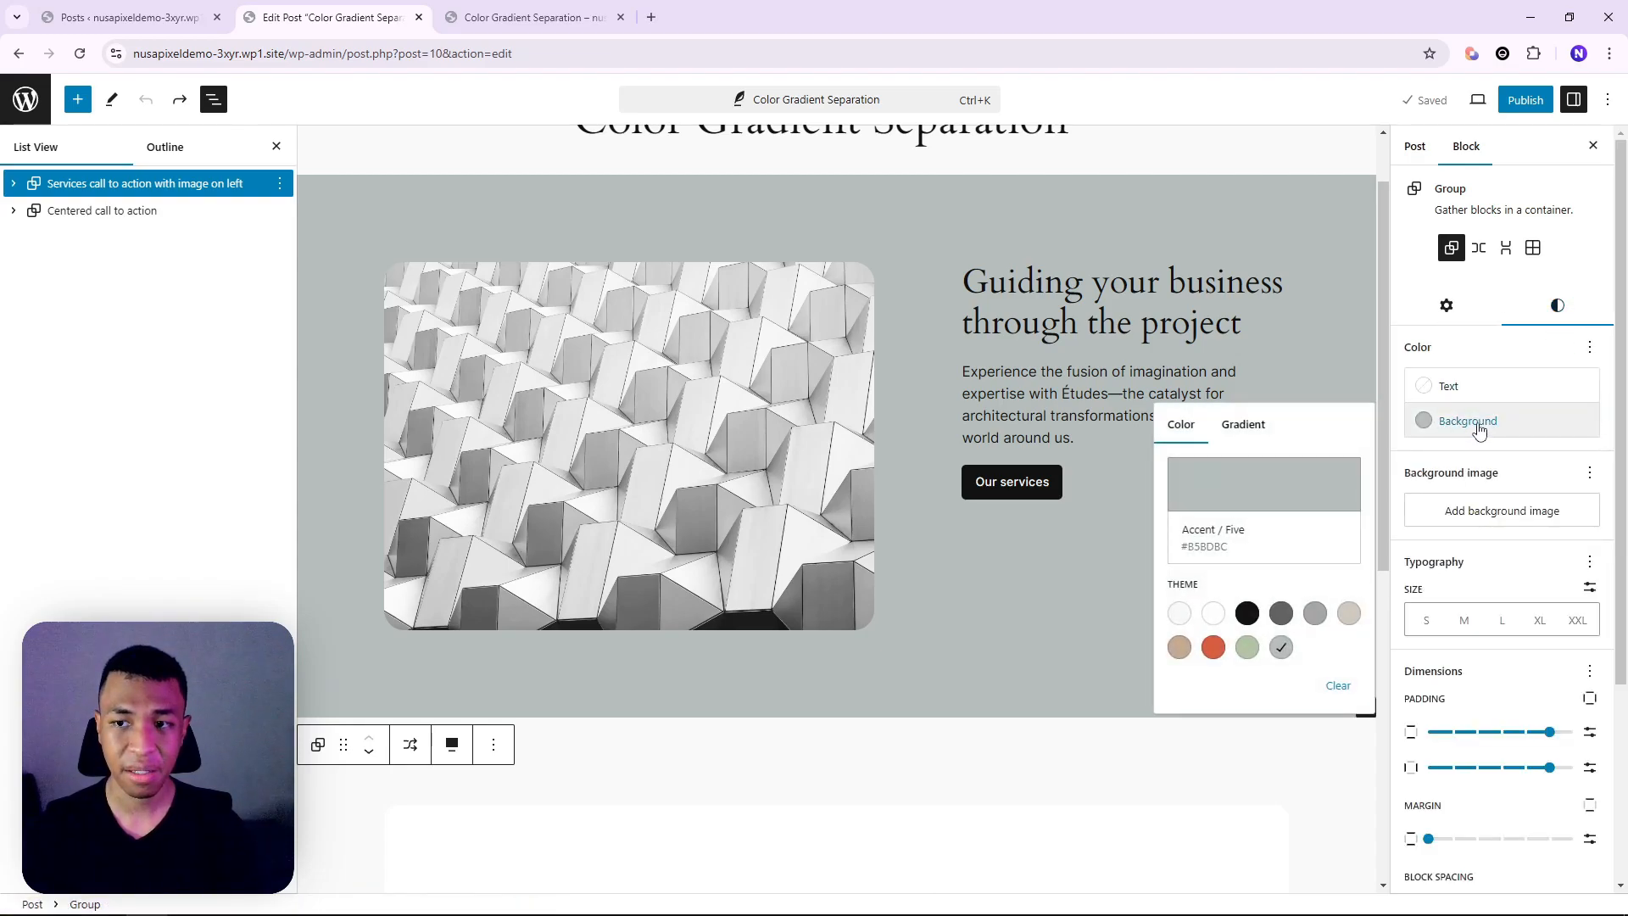
click(1257, 431)
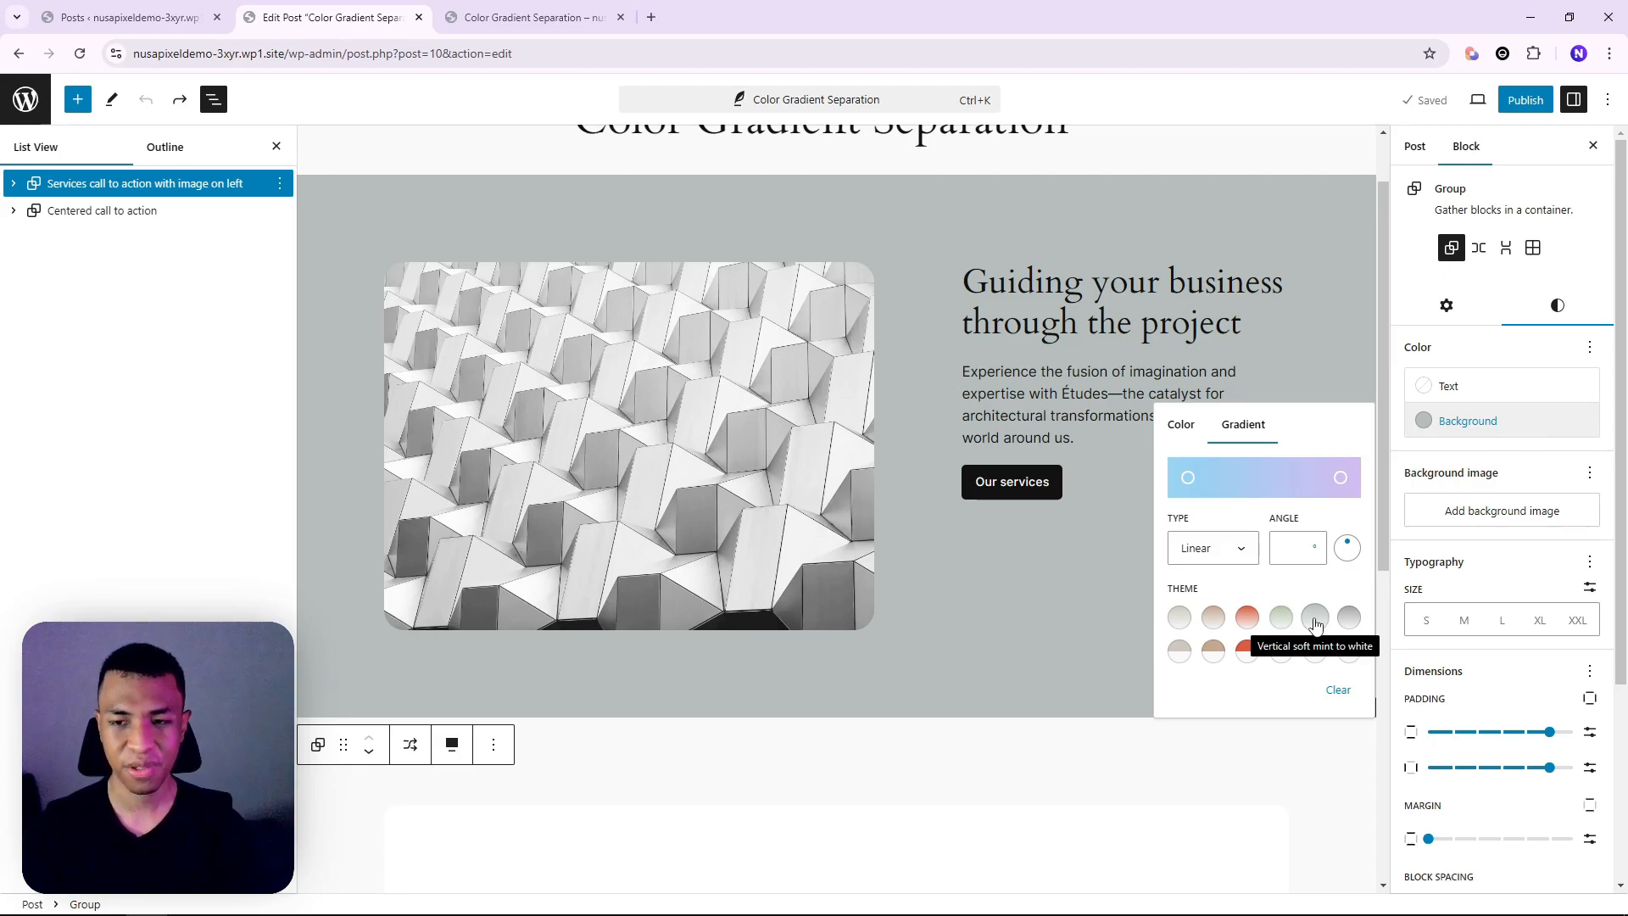
click(1316, 620)
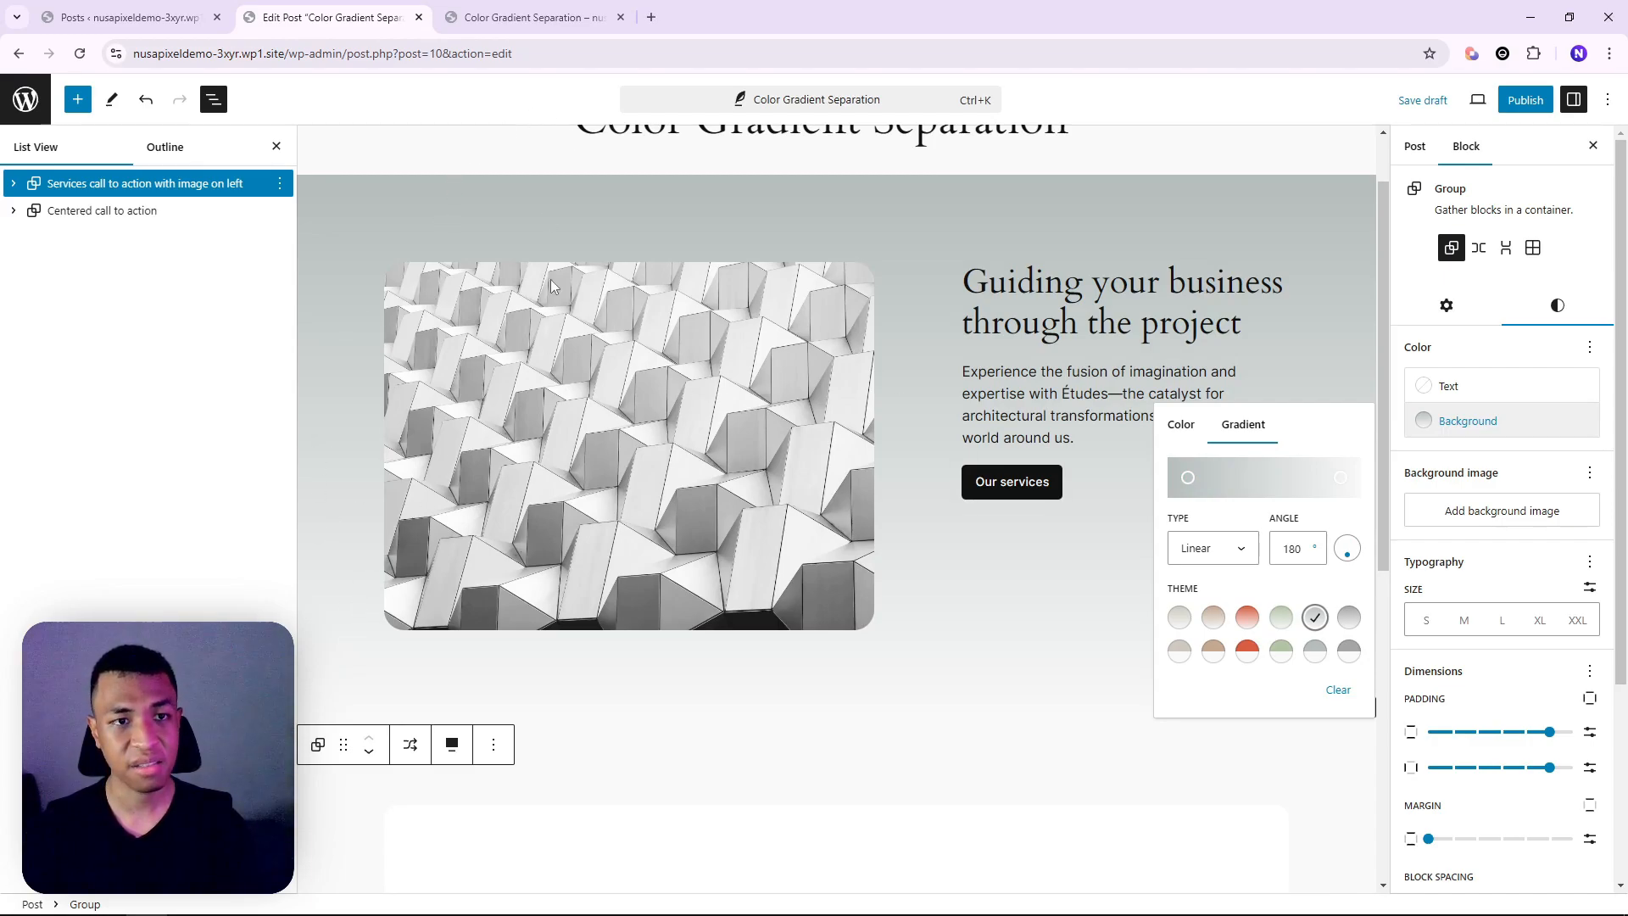
Check the new mint-to-white gradient background in the post preview
scroll(658, 618, down, 2)
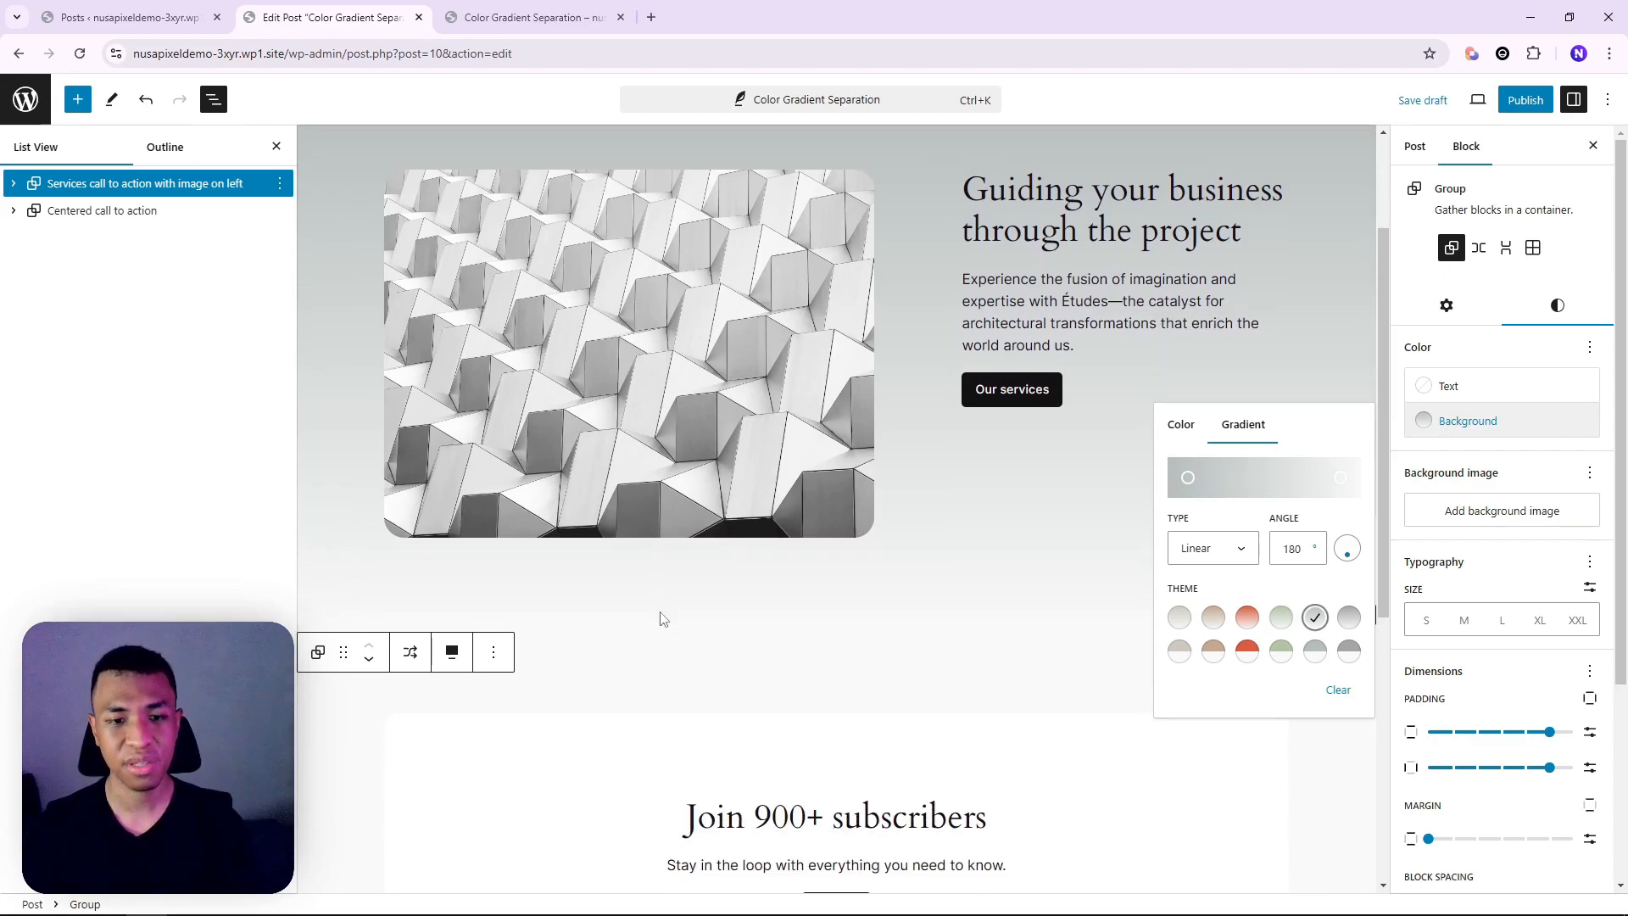
scroll(799, 547, up, 1)
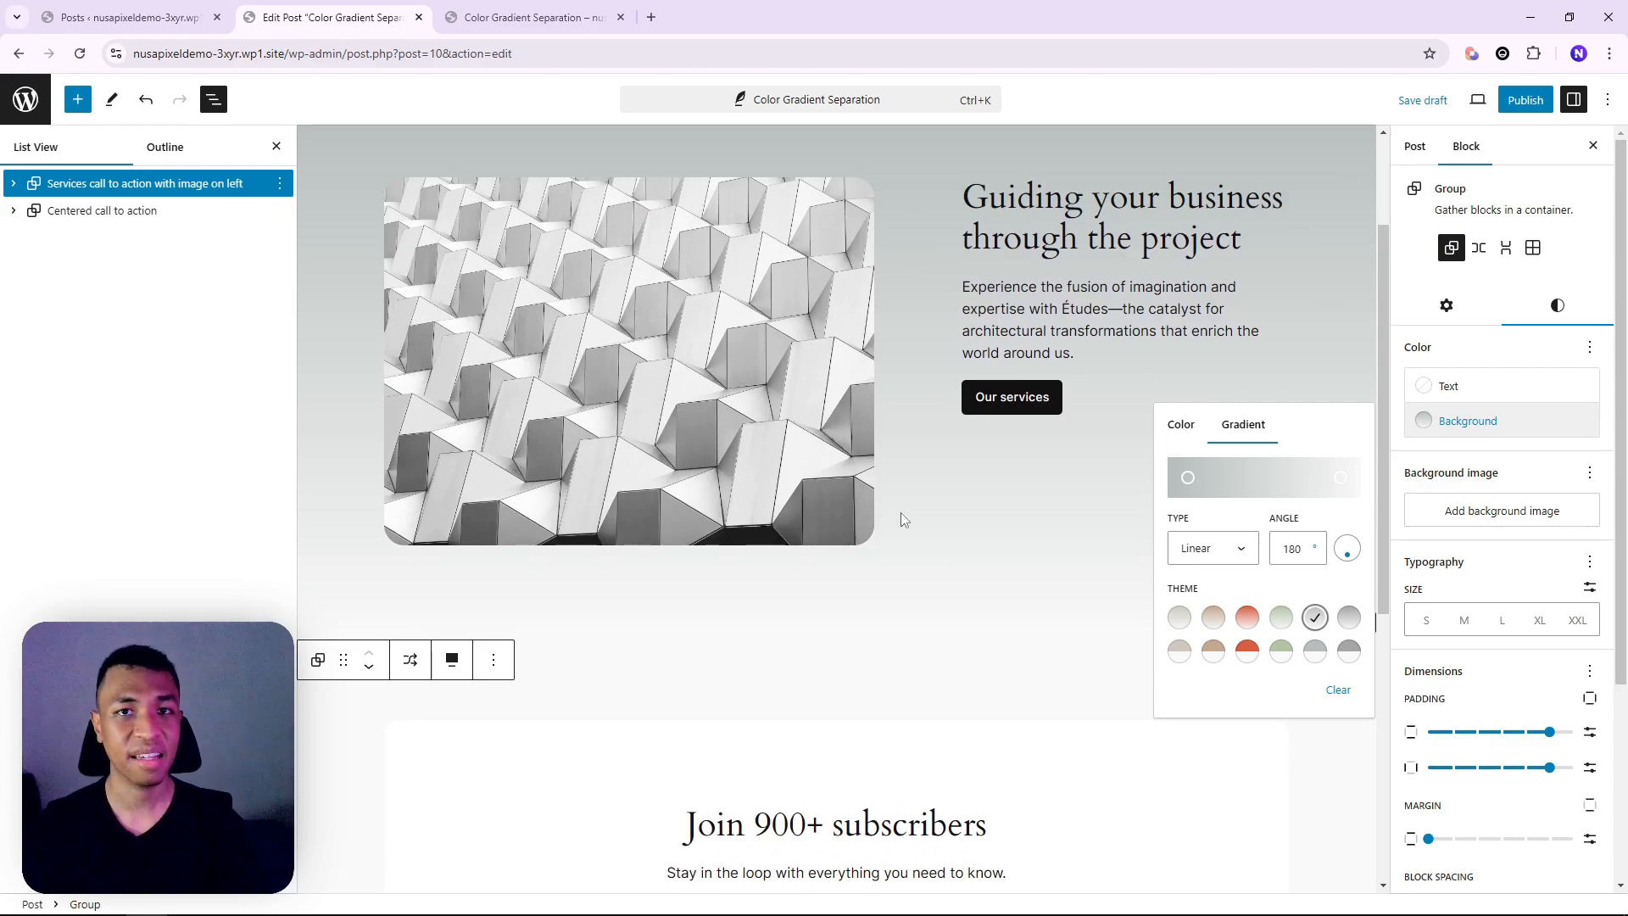
key(ctrl+Tab)
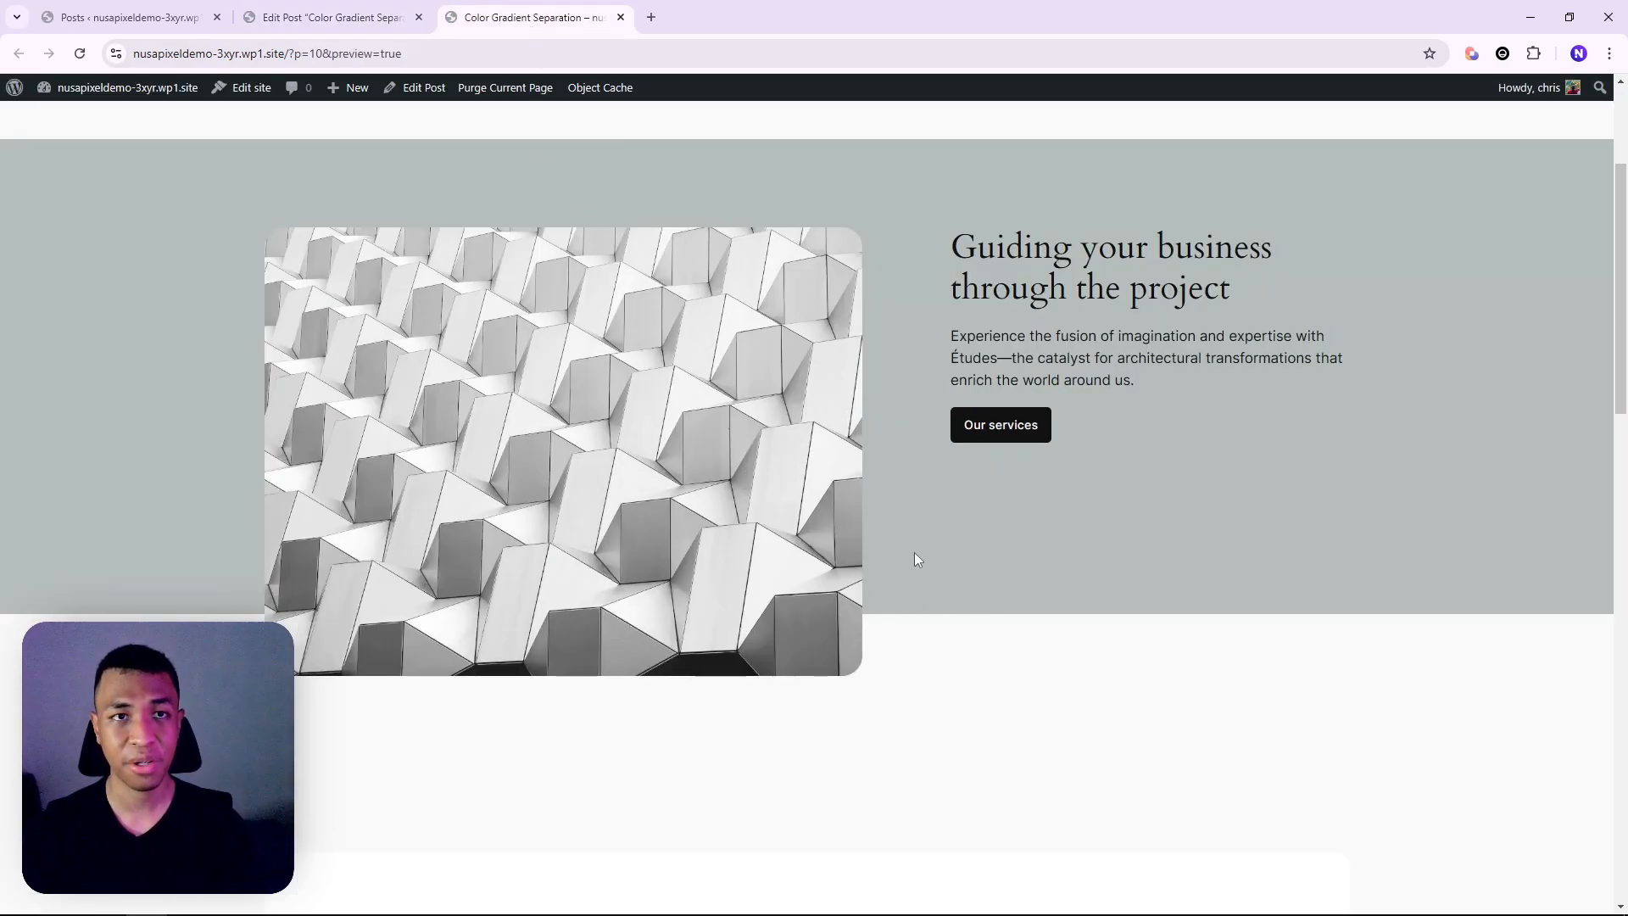
Drag both gradient stops together for a hard grey-to-white split, then check it in the preview
click(305, 7)
scroll(971, 487, up, 1)
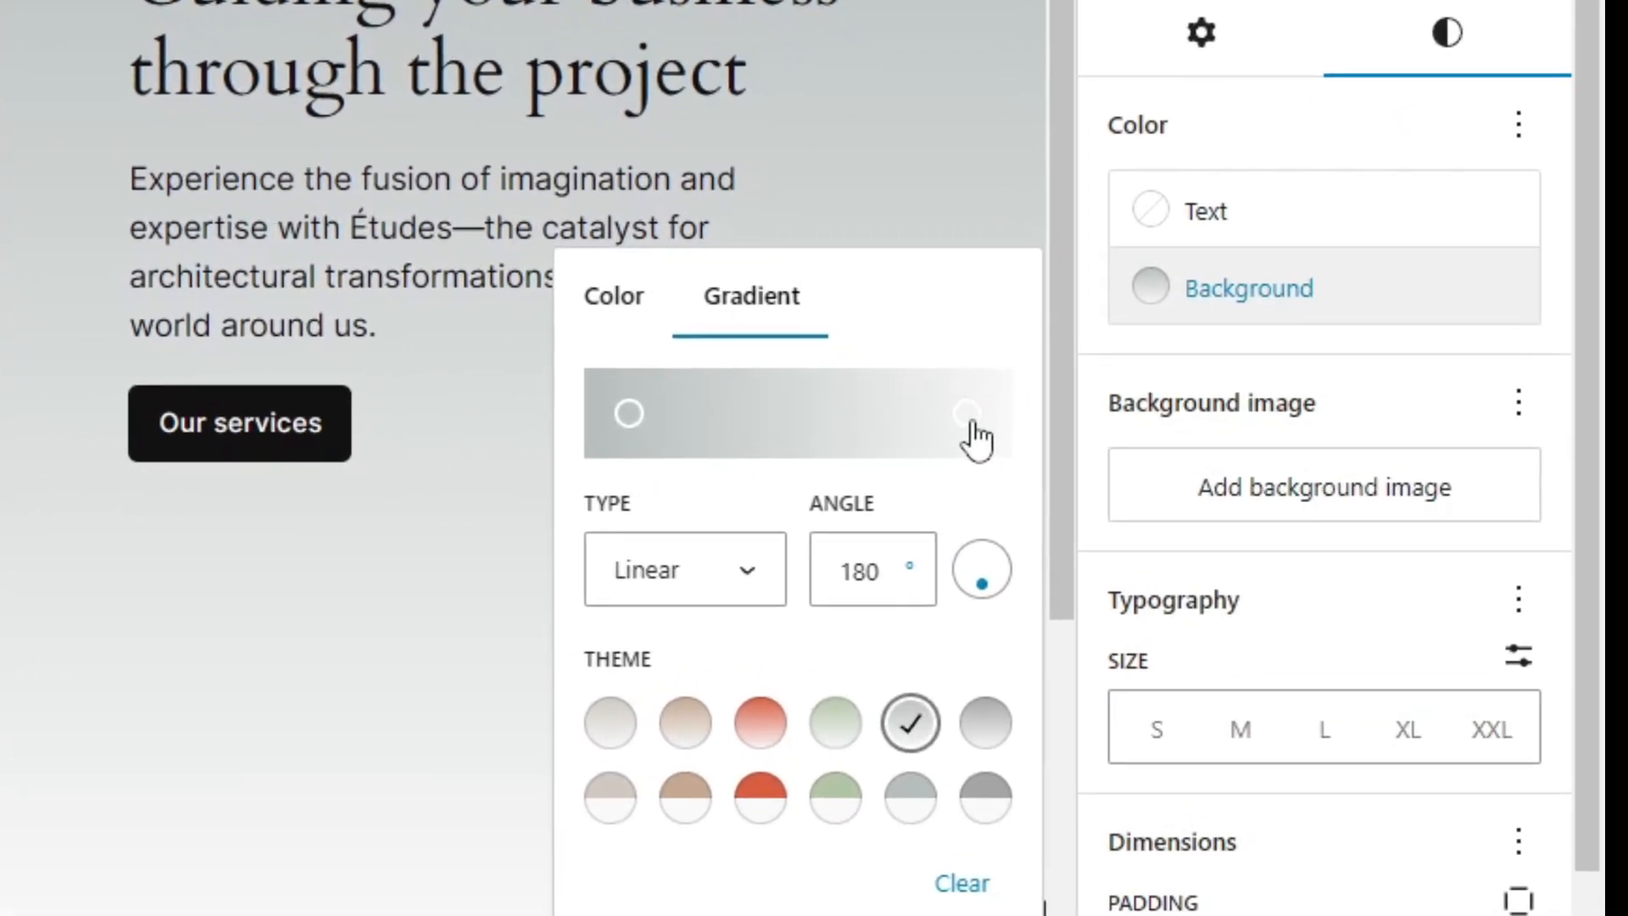
drag(930, 424, 864, 425)
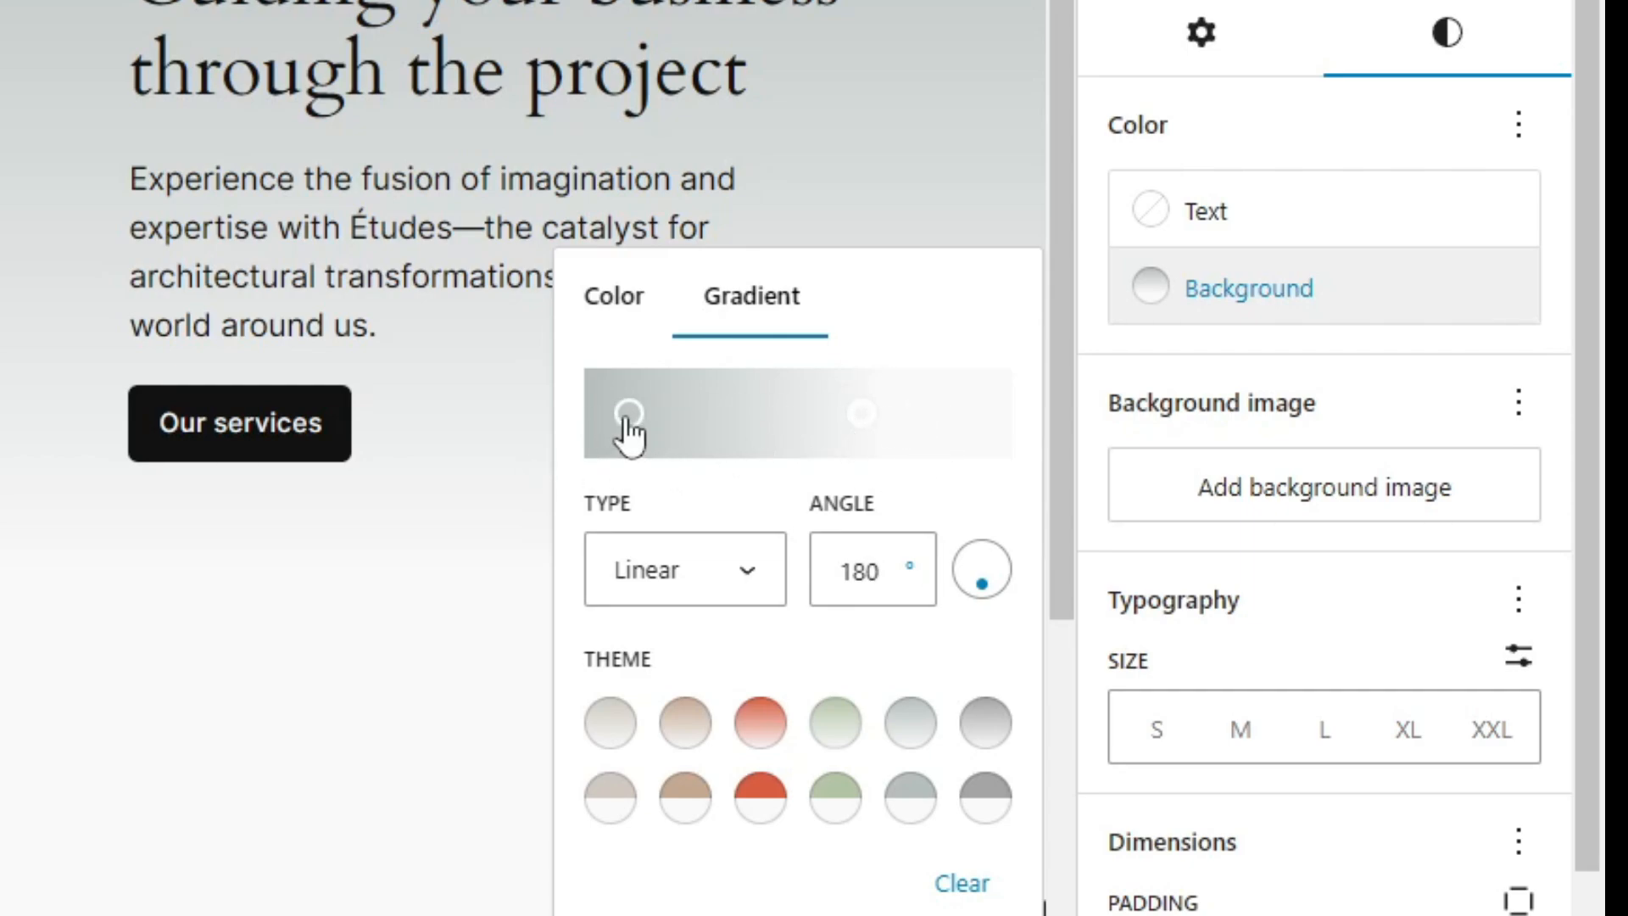
drag(628, 415, 860, 431)
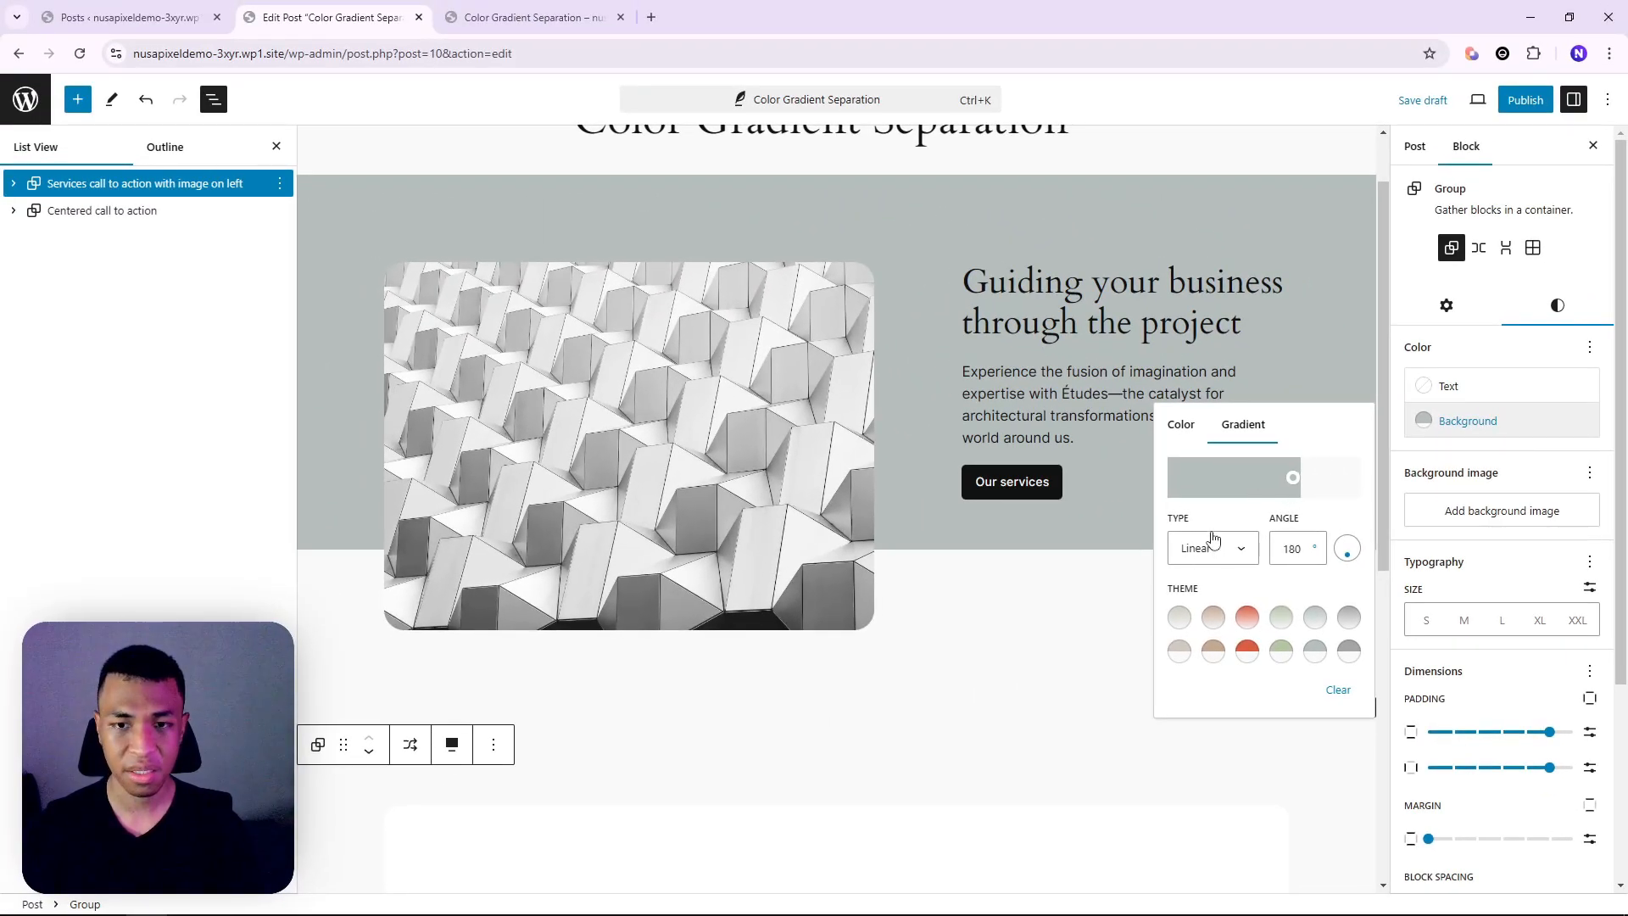
click(1050, 481)
scroll(1210, 594, up, 2)
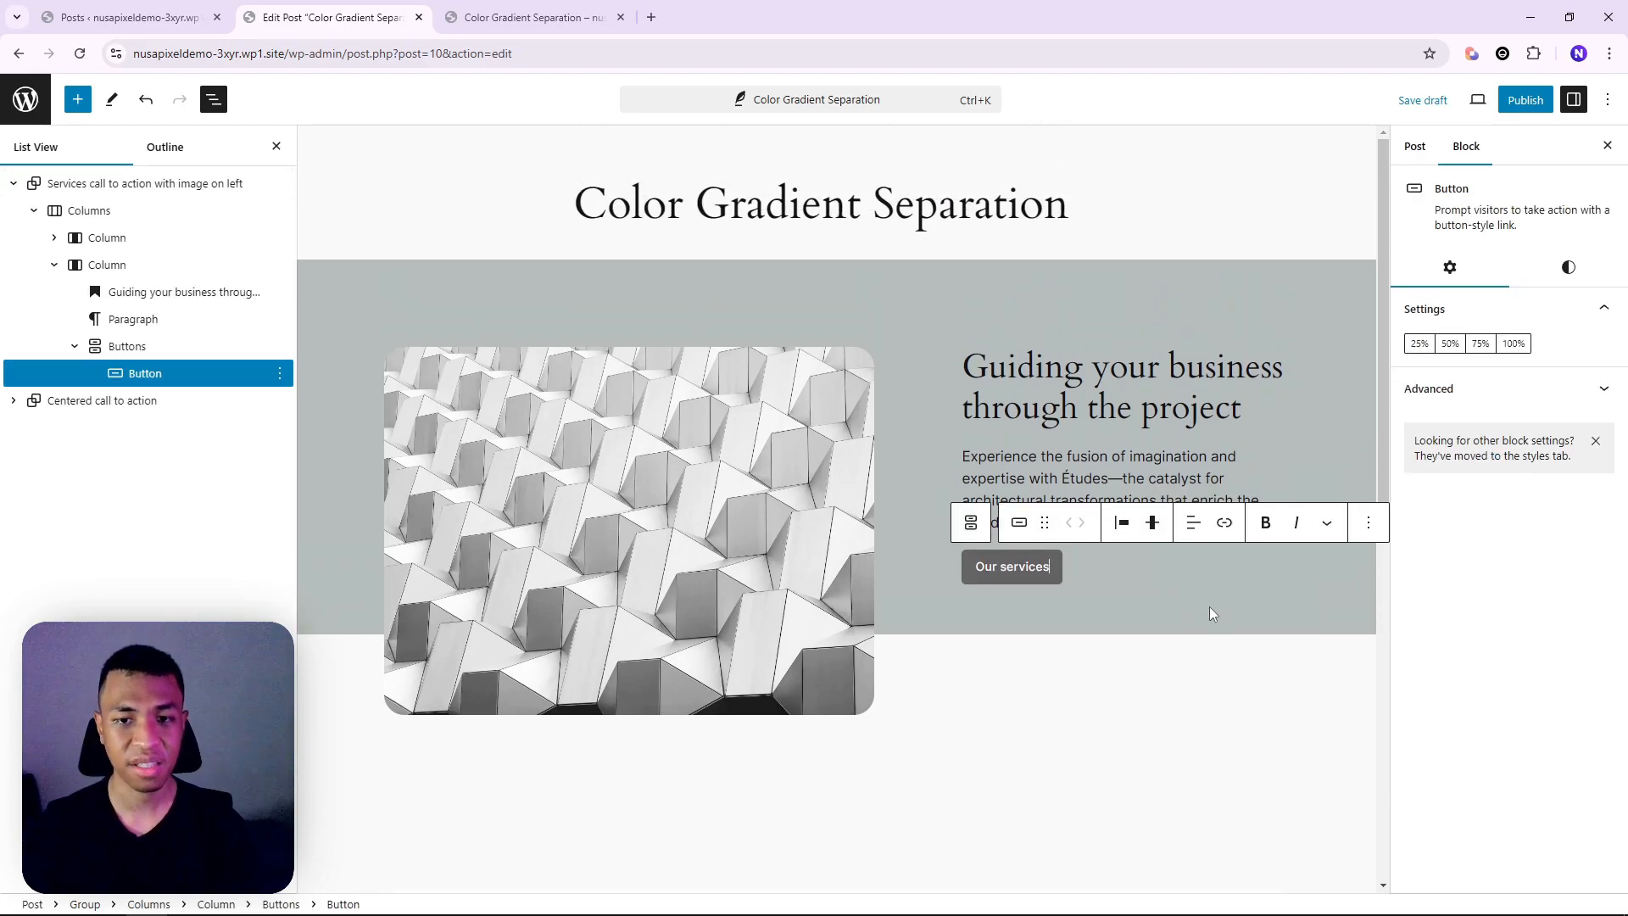
click(534, 17)
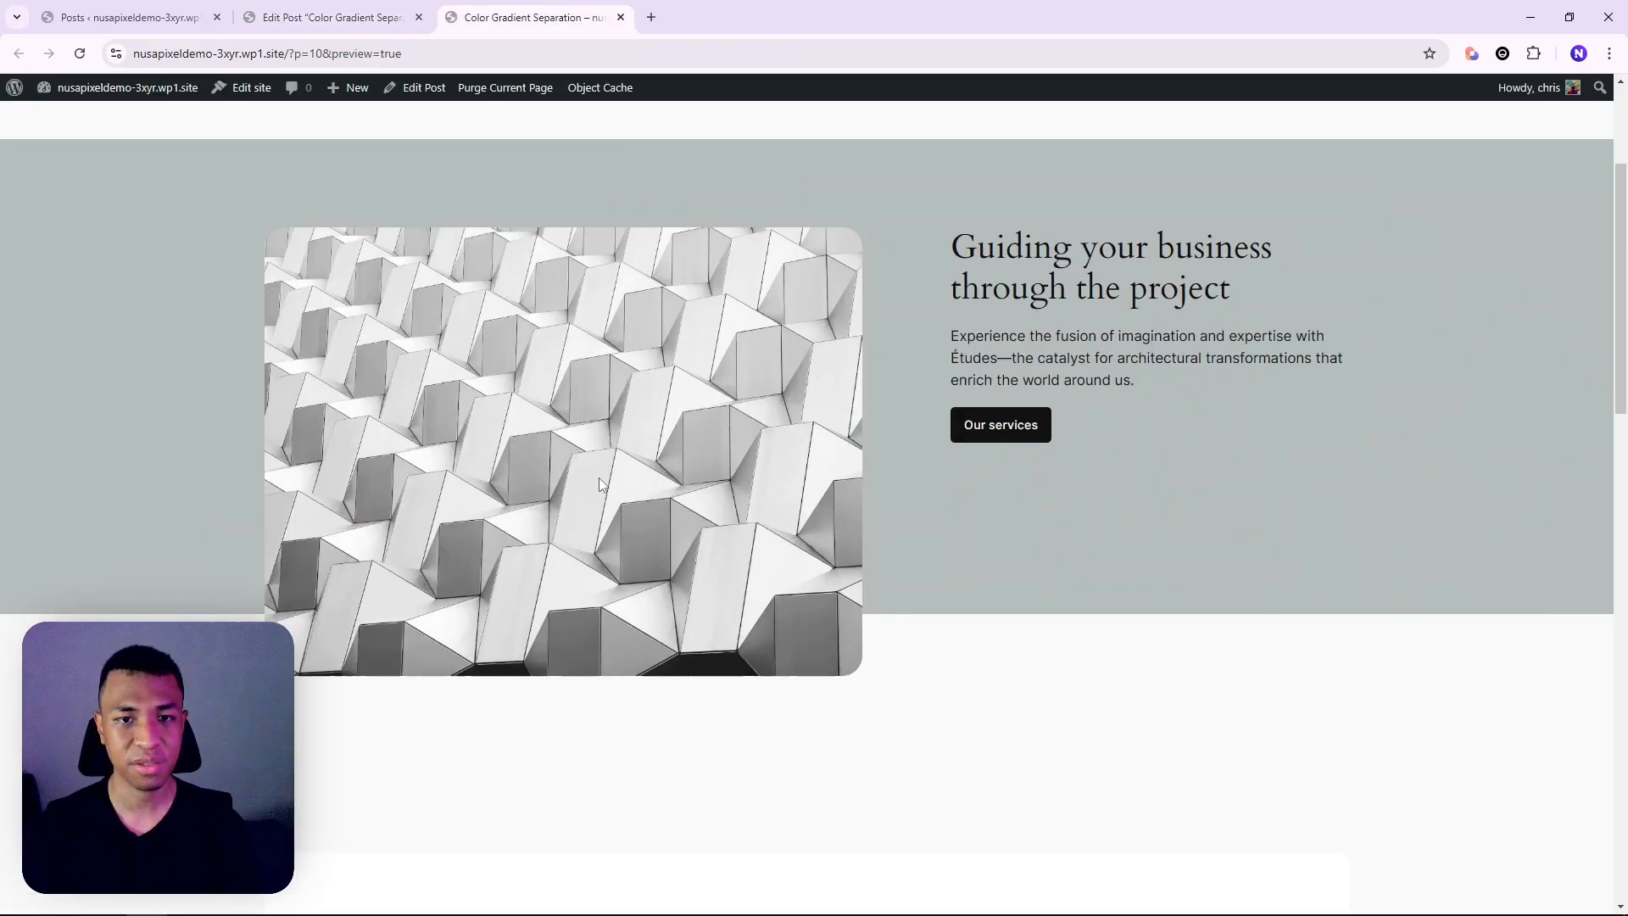
Return to the block editor to begin the new 'Copy Image from Any Source' post
click(384, 11)
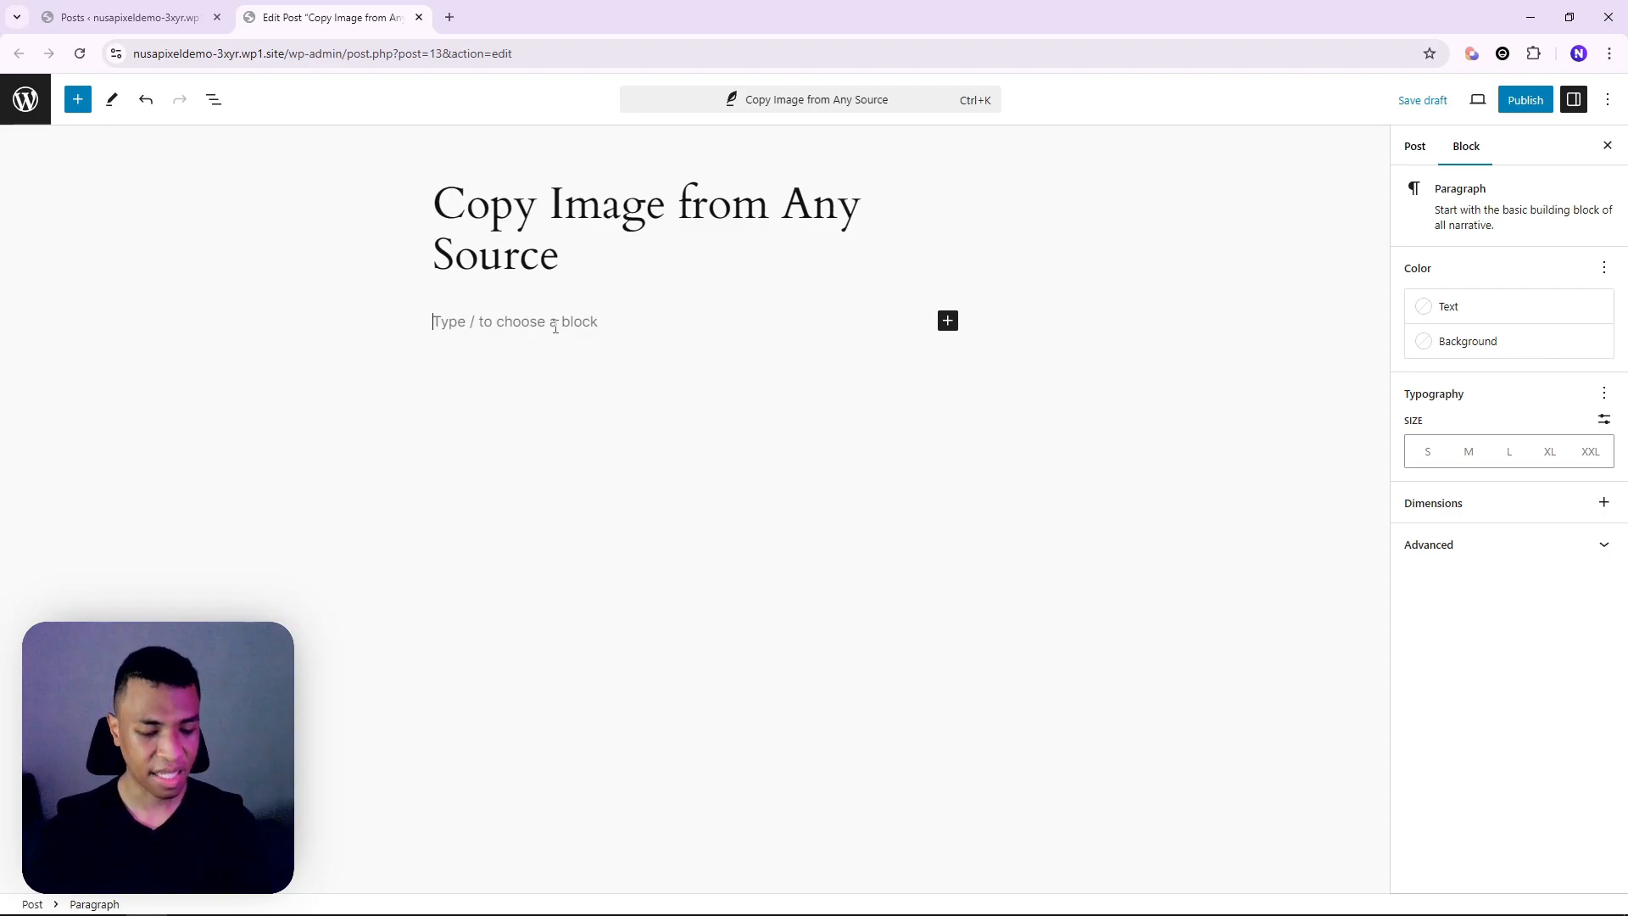
Search Google for 'polar bear' in a new browser tab
key(ctrl+t)
text(goo)
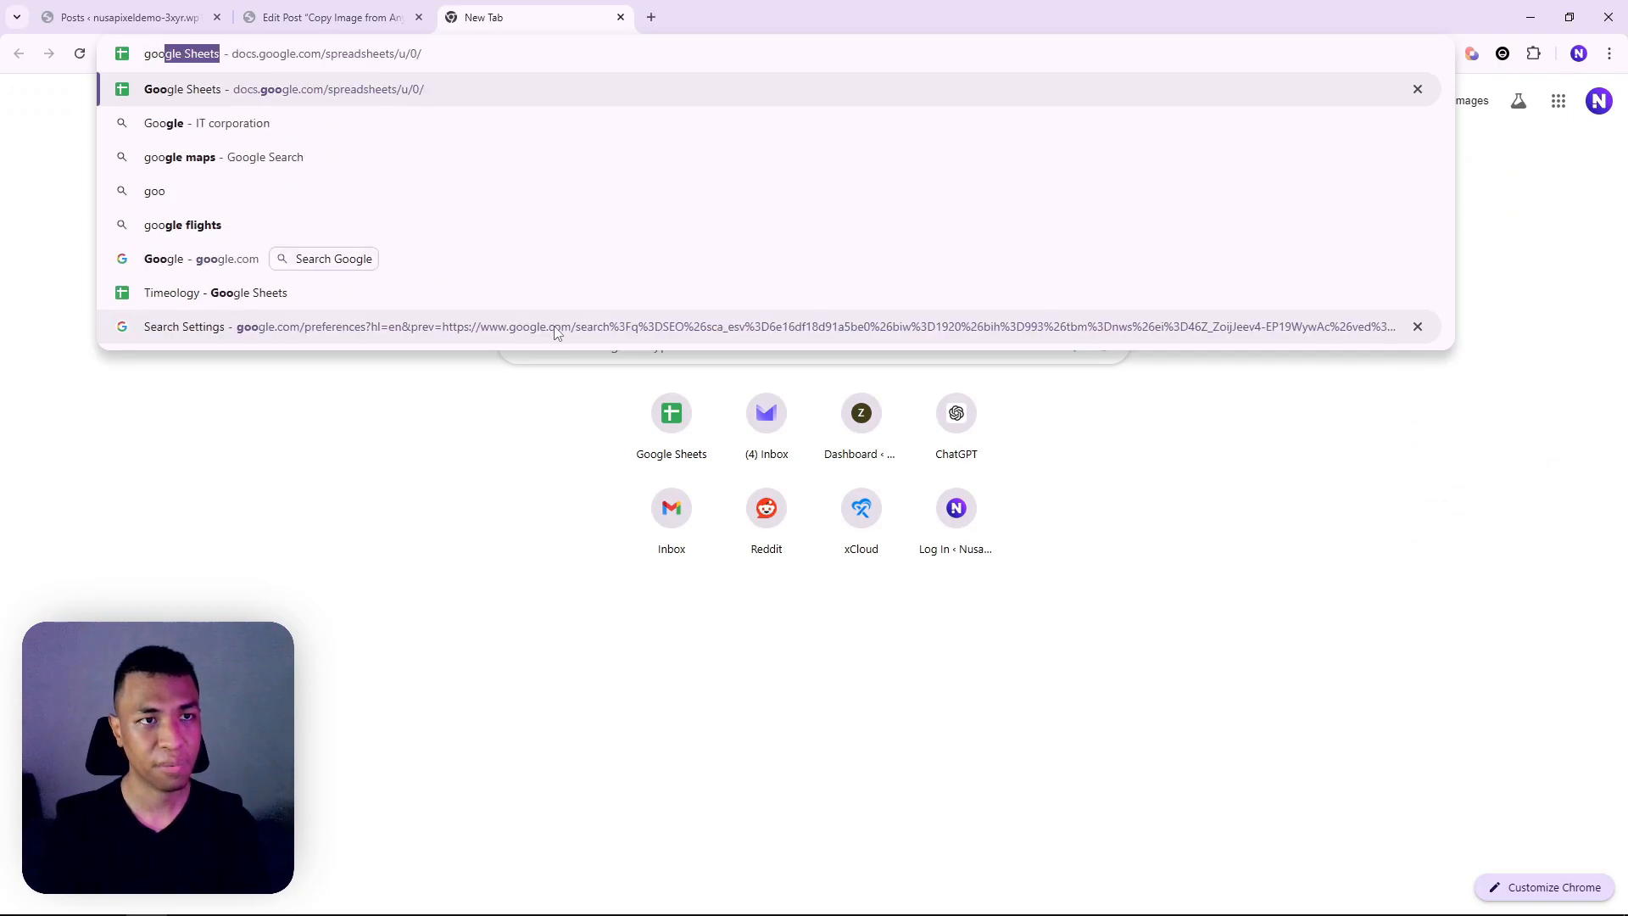
key(ctrl+a)
key(BackSpace)
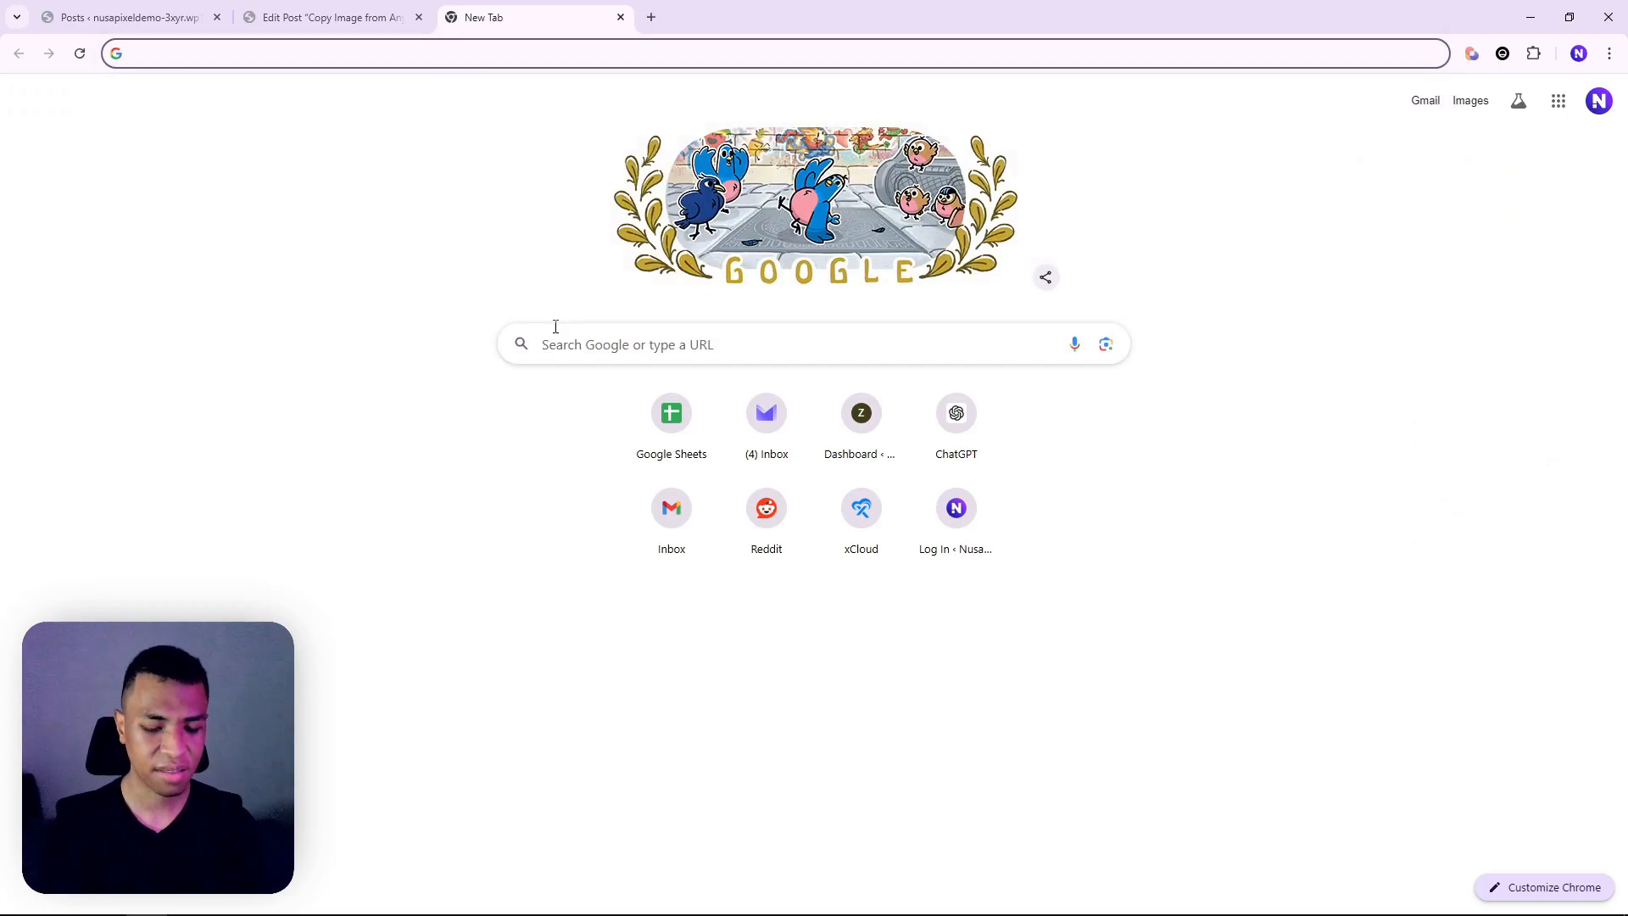
text(polar bear)
key(Return)
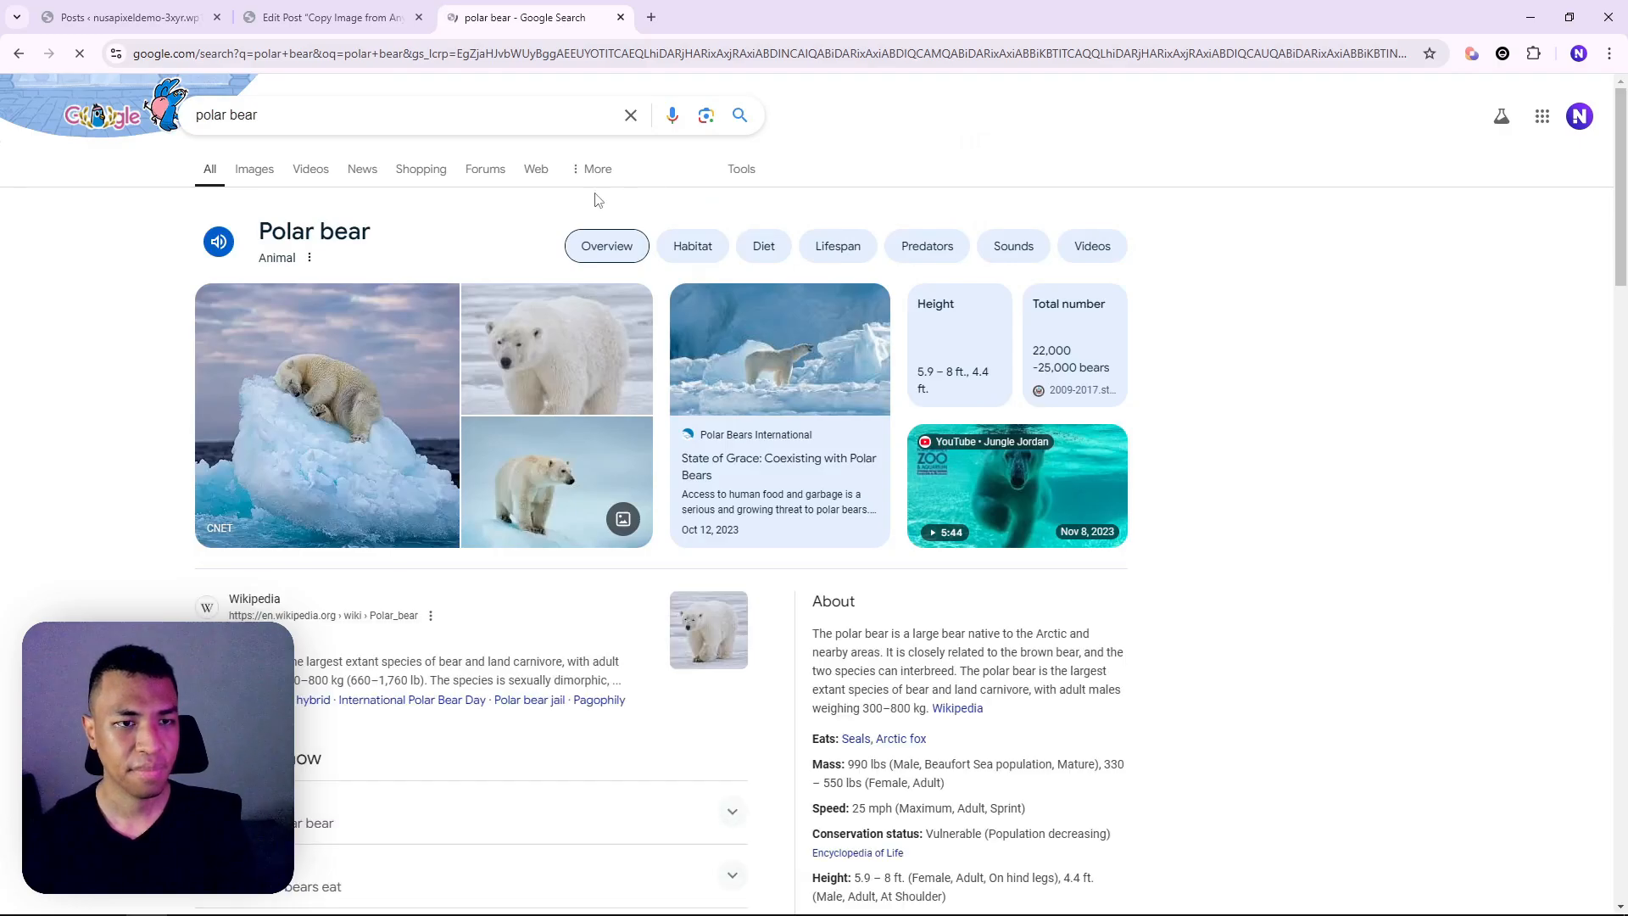
Copy the CNET photo of the polar bear sleeping on an iceberg
click(457, 341)
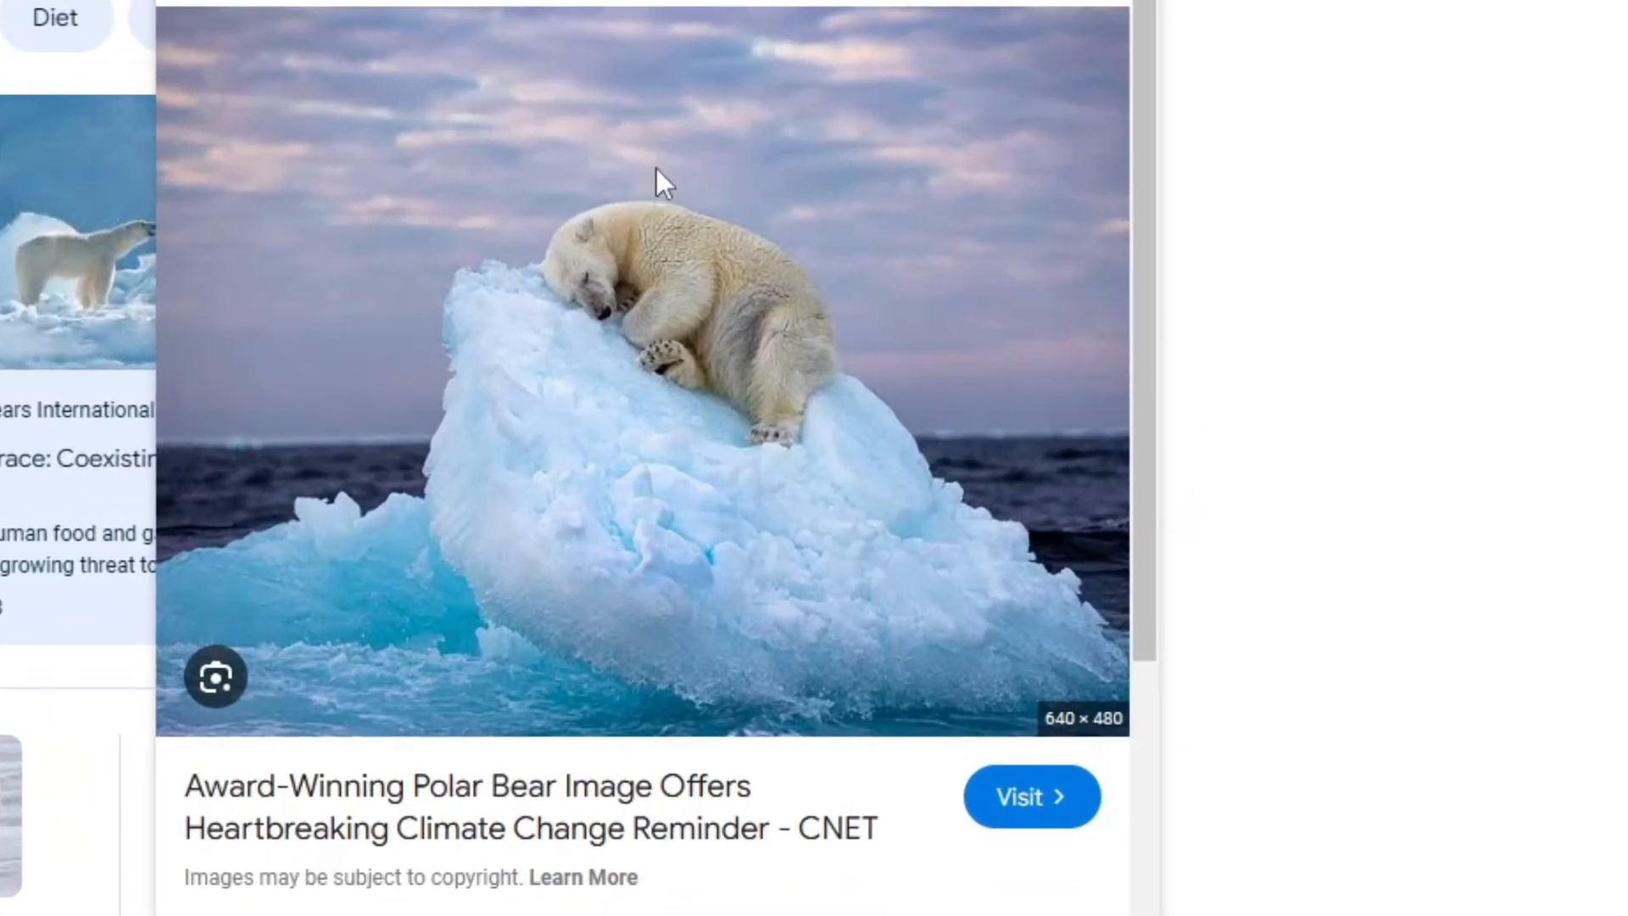
right_click(656, 168)
click(799, 705)
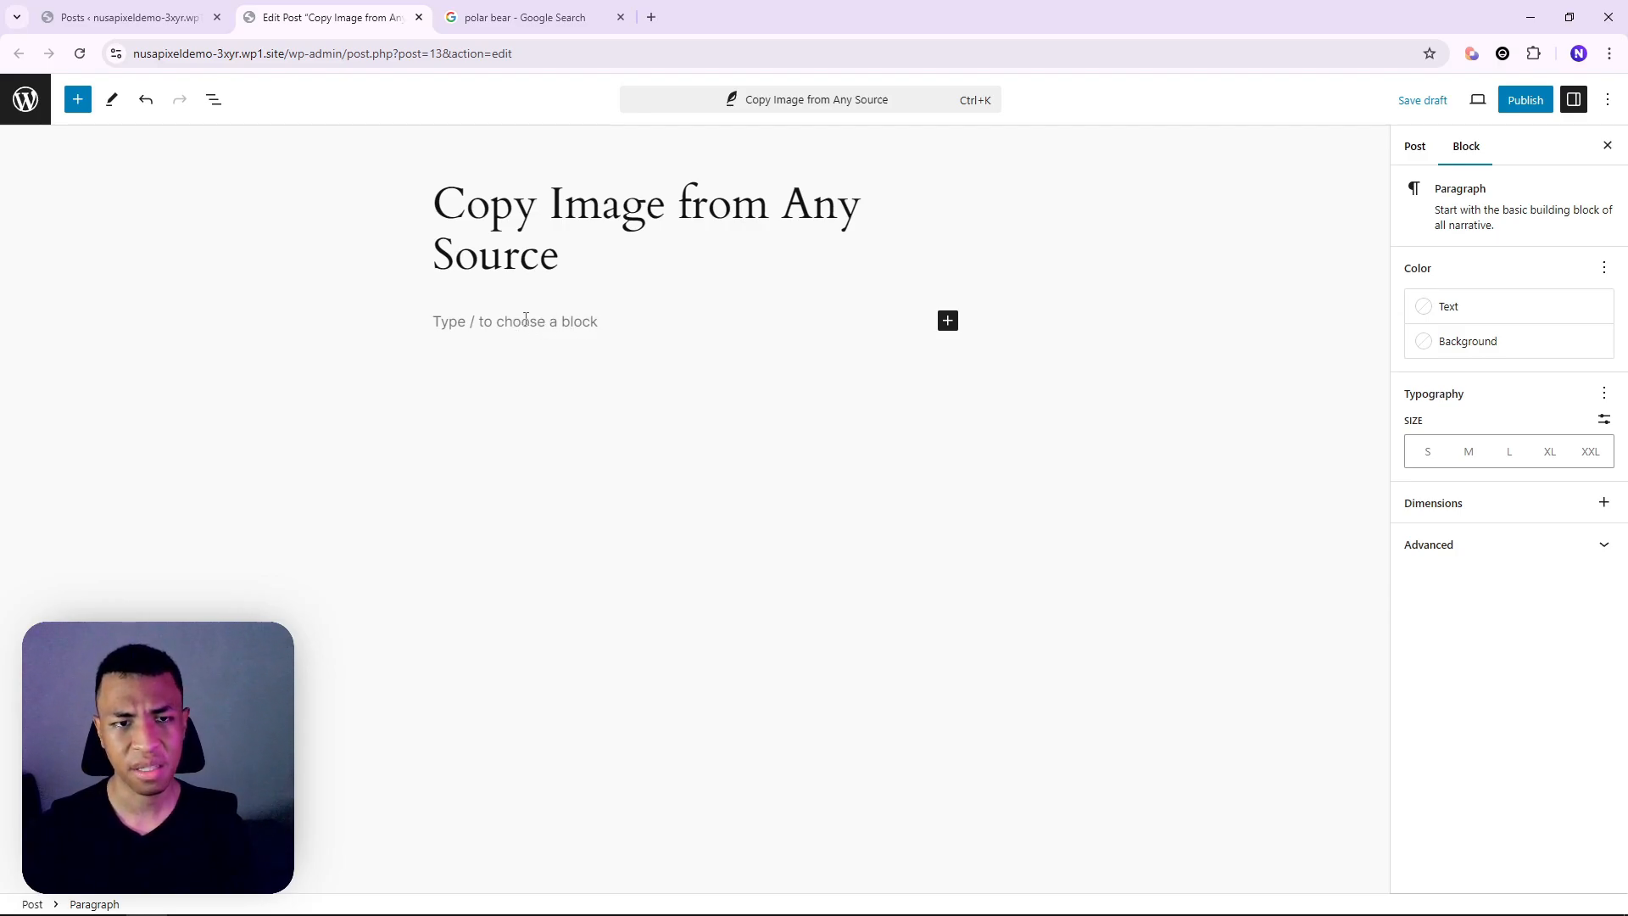
Paste the polar bear photo into the empty paragraph and save the post as a draft
right_click(539, 321)
click(593, 482)
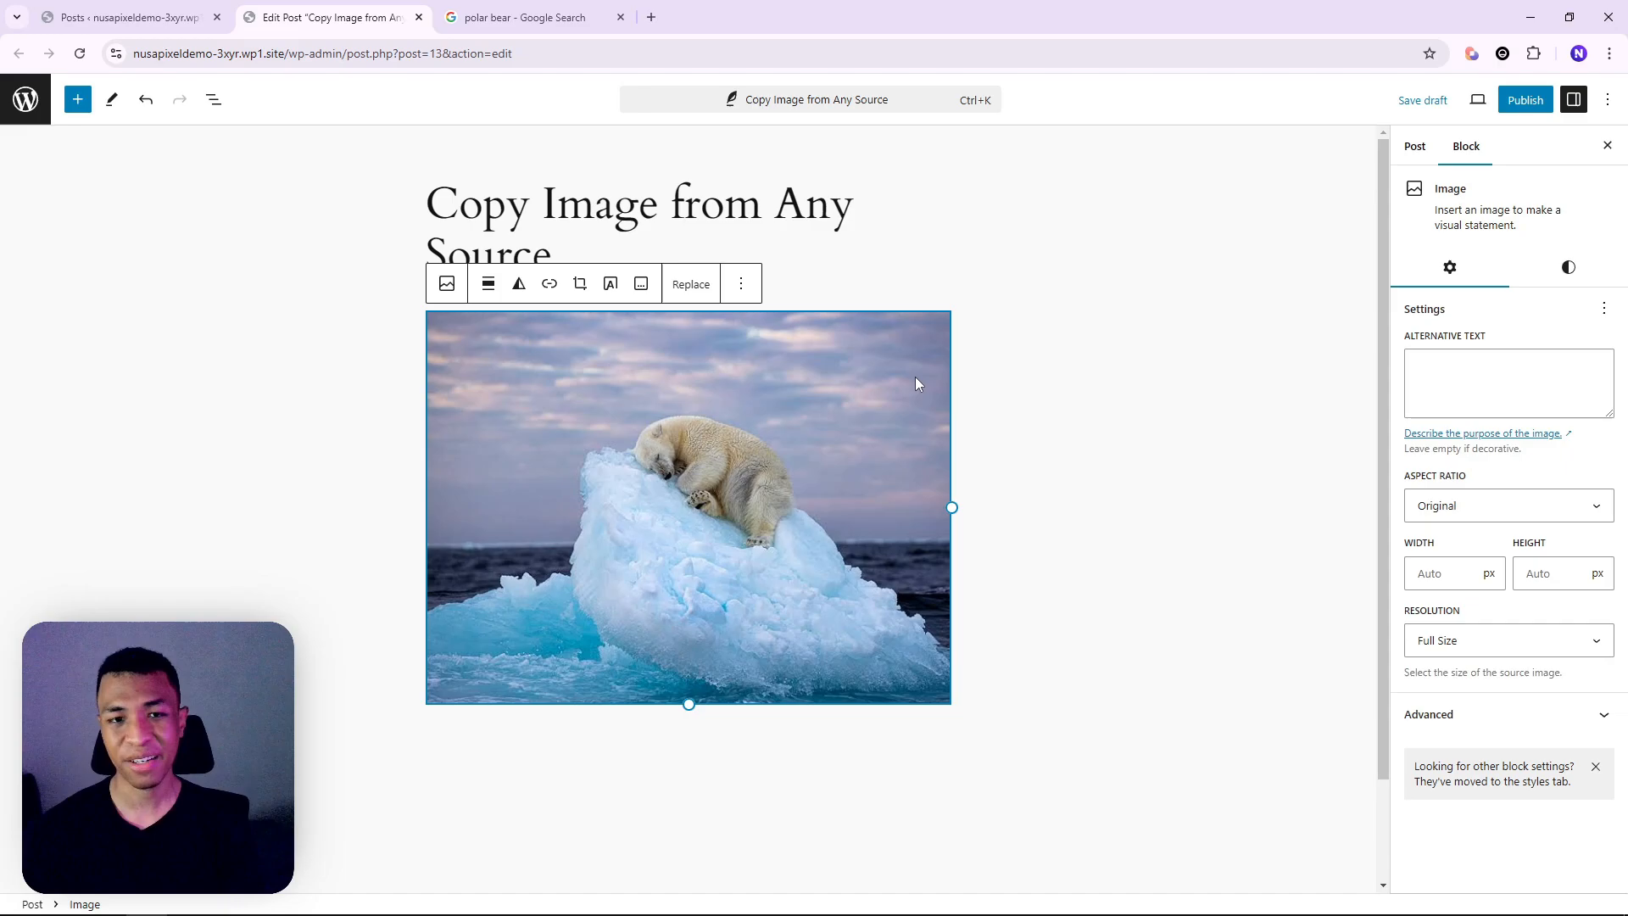
key(ctrl+s)
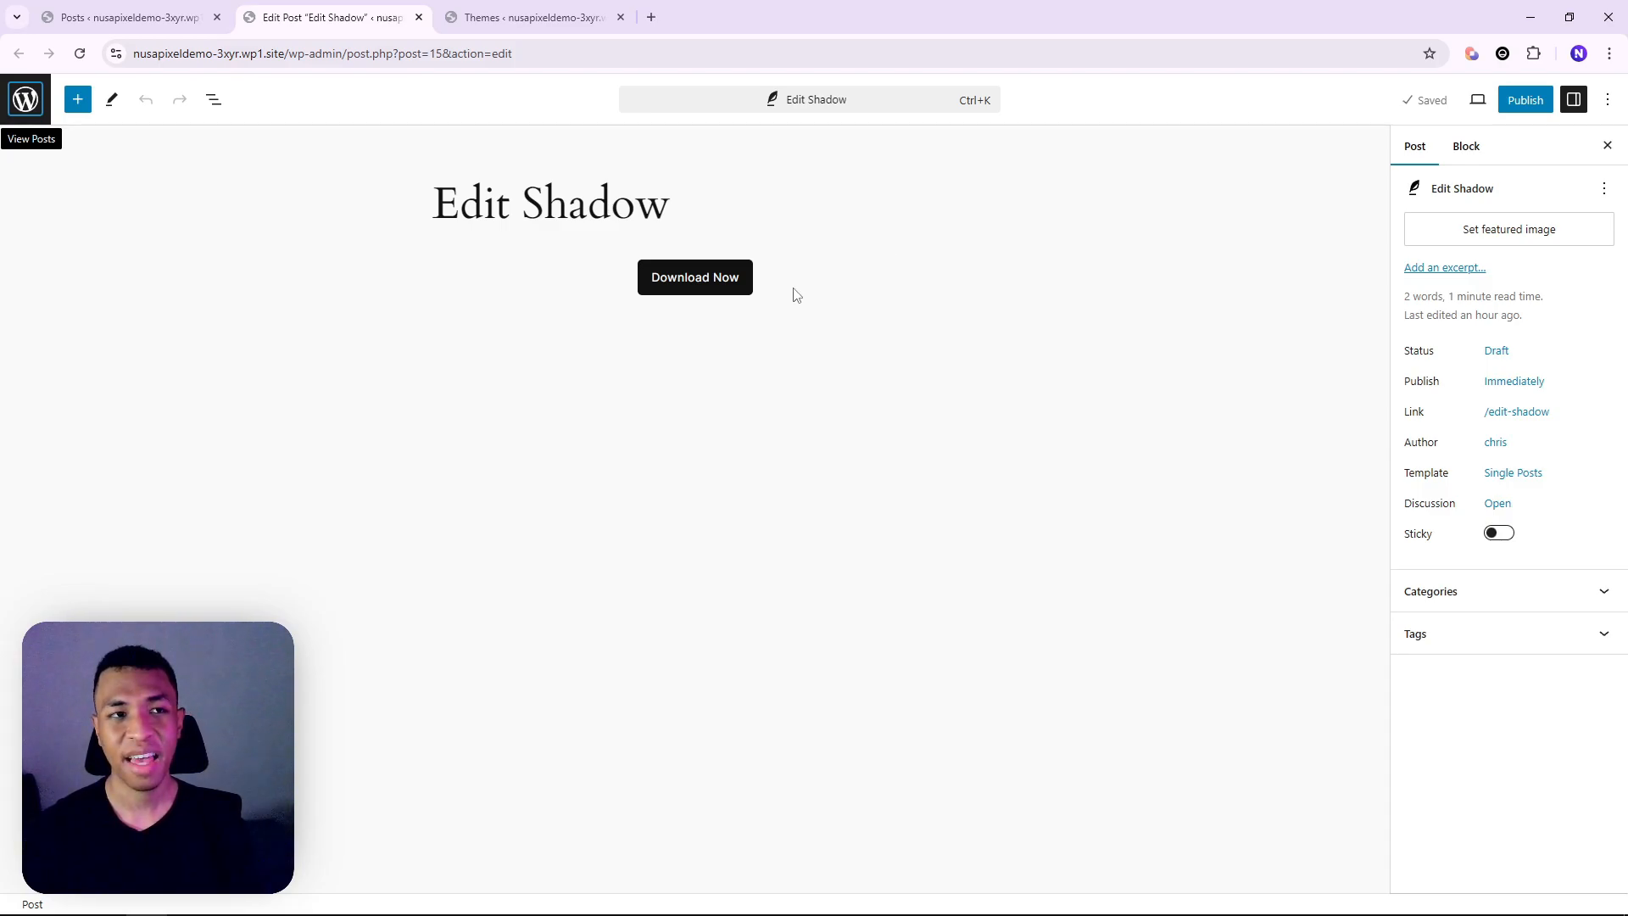
Apply the Outlined drop shadow preset to the Download Now button
click(742, 287)
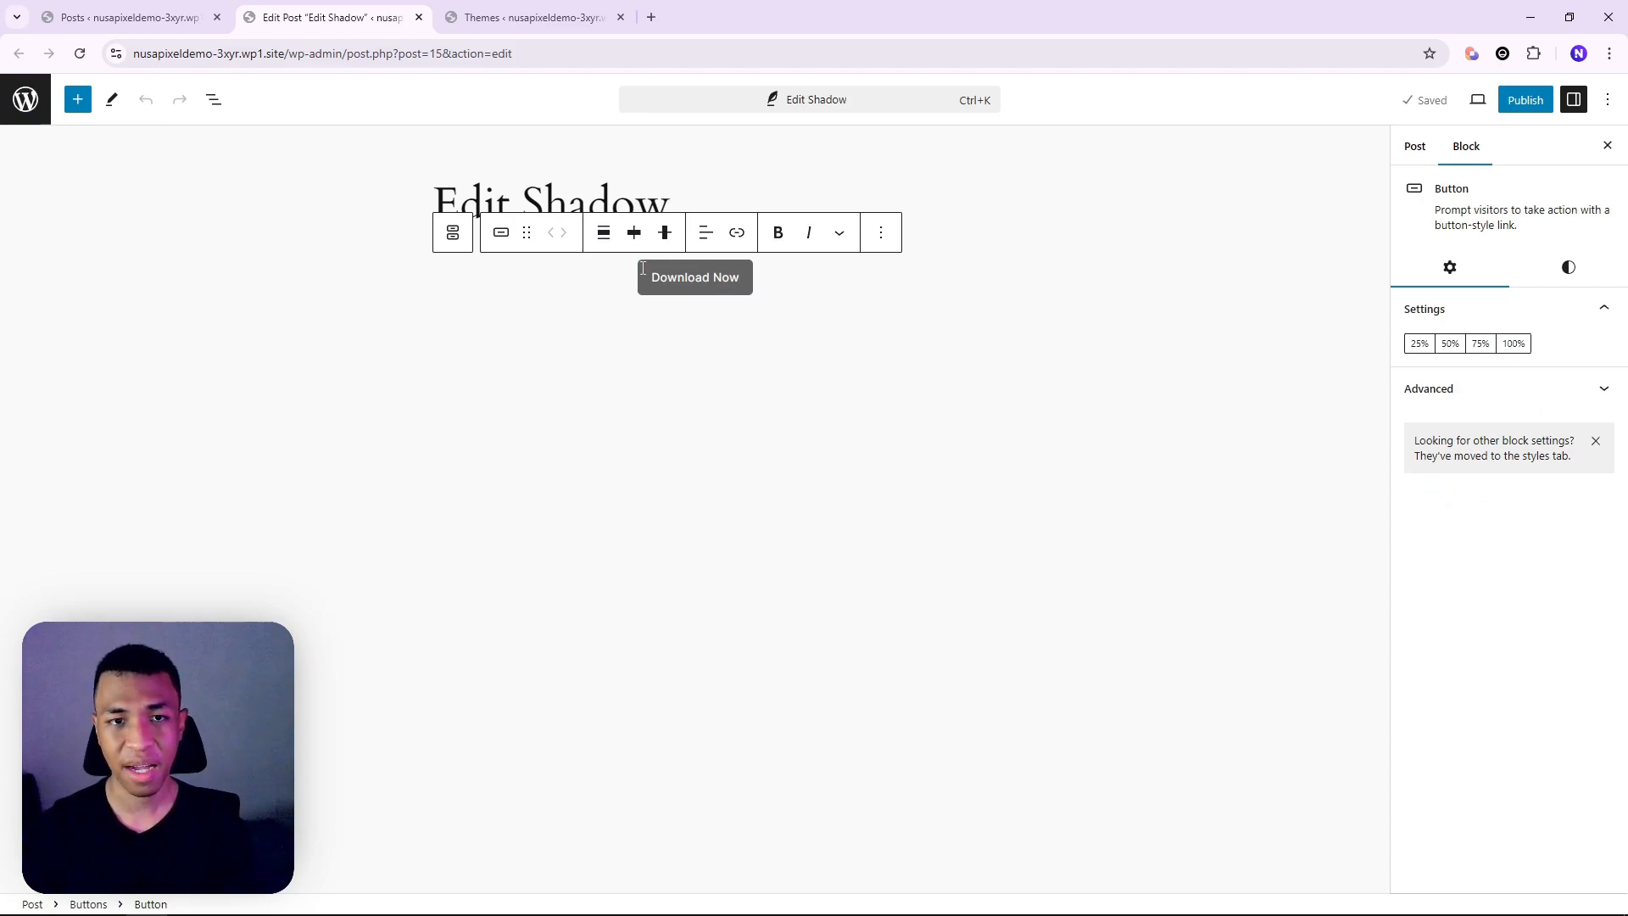
click(1582, 274)
scroll(1538, 632, down, 1)
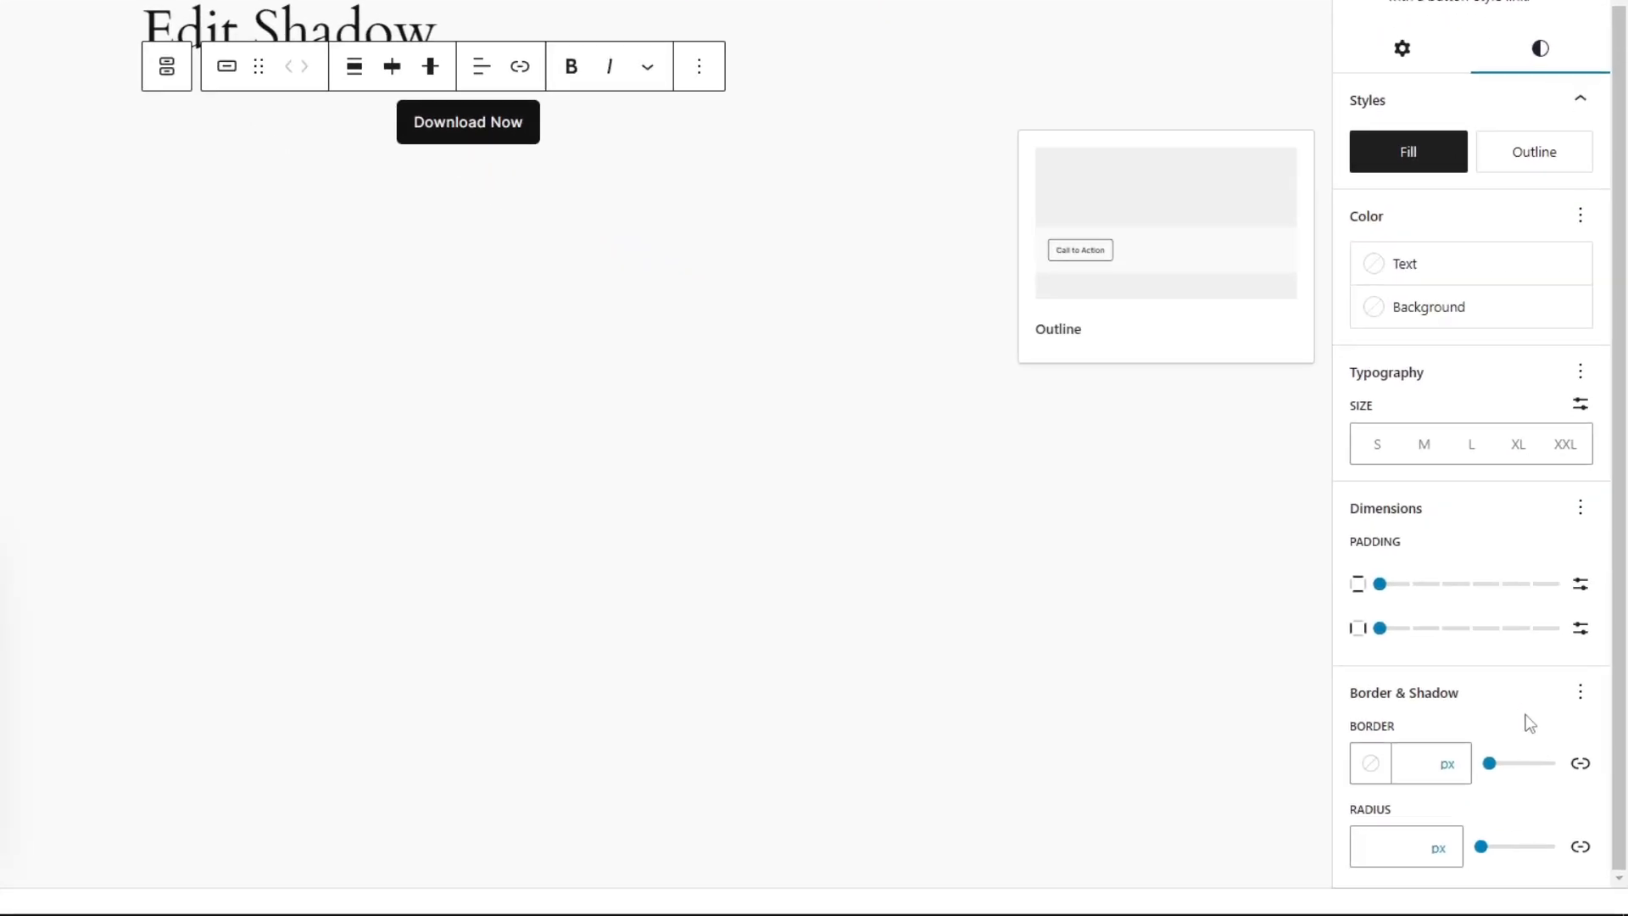
click(1589, 735)
click(887, 761)
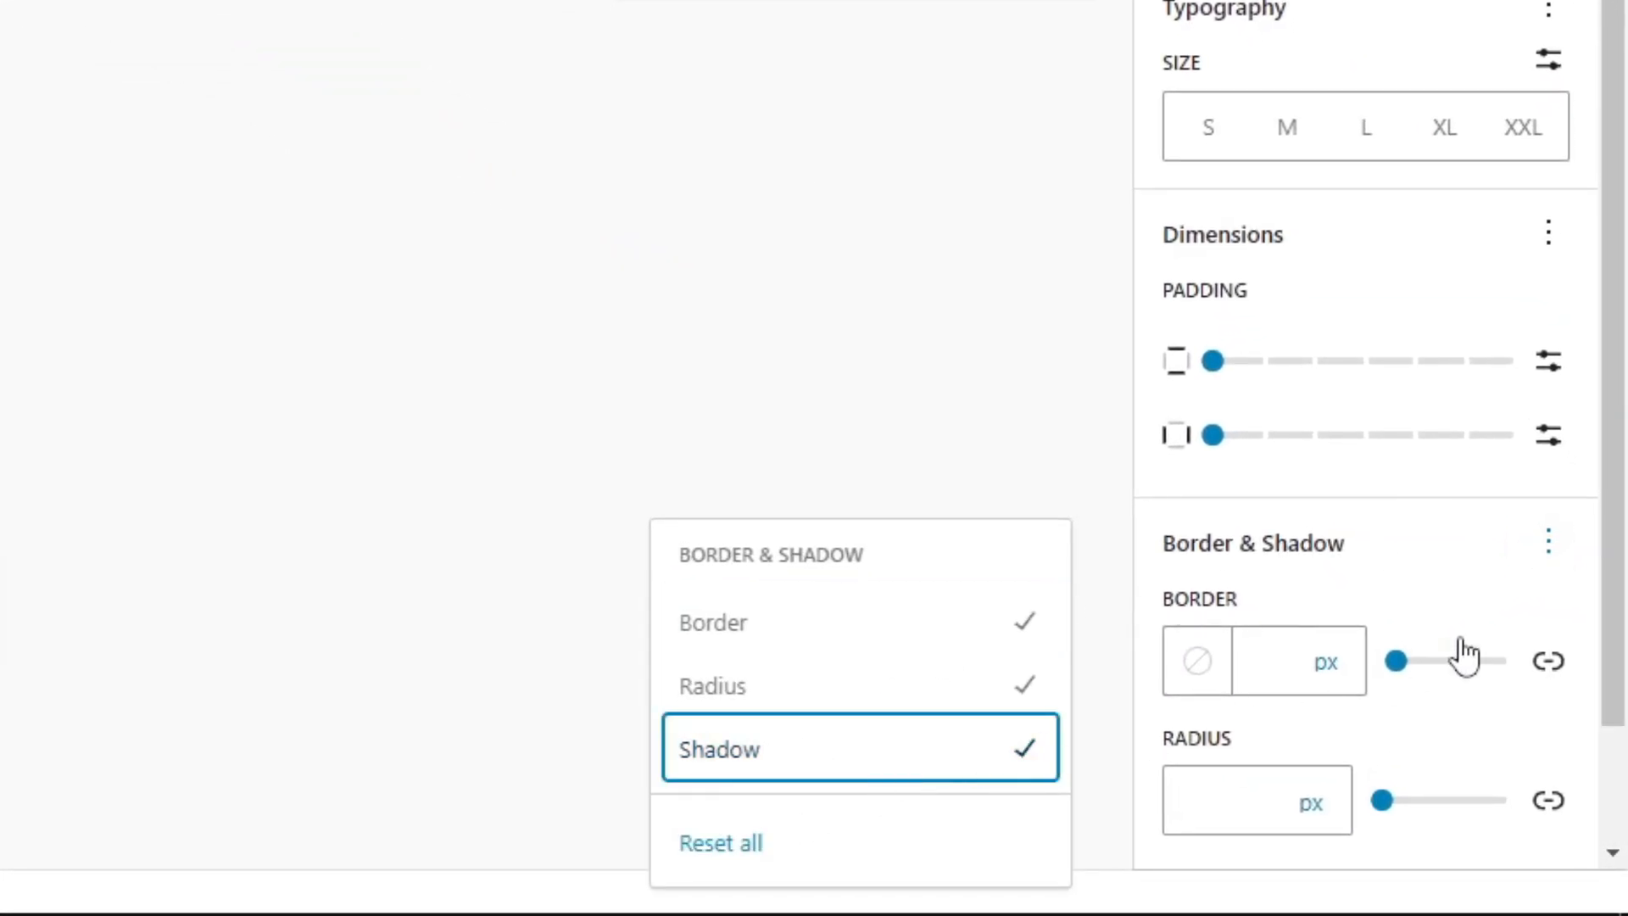
scroll(1465, 658, down, 2)
click(1357, 829)
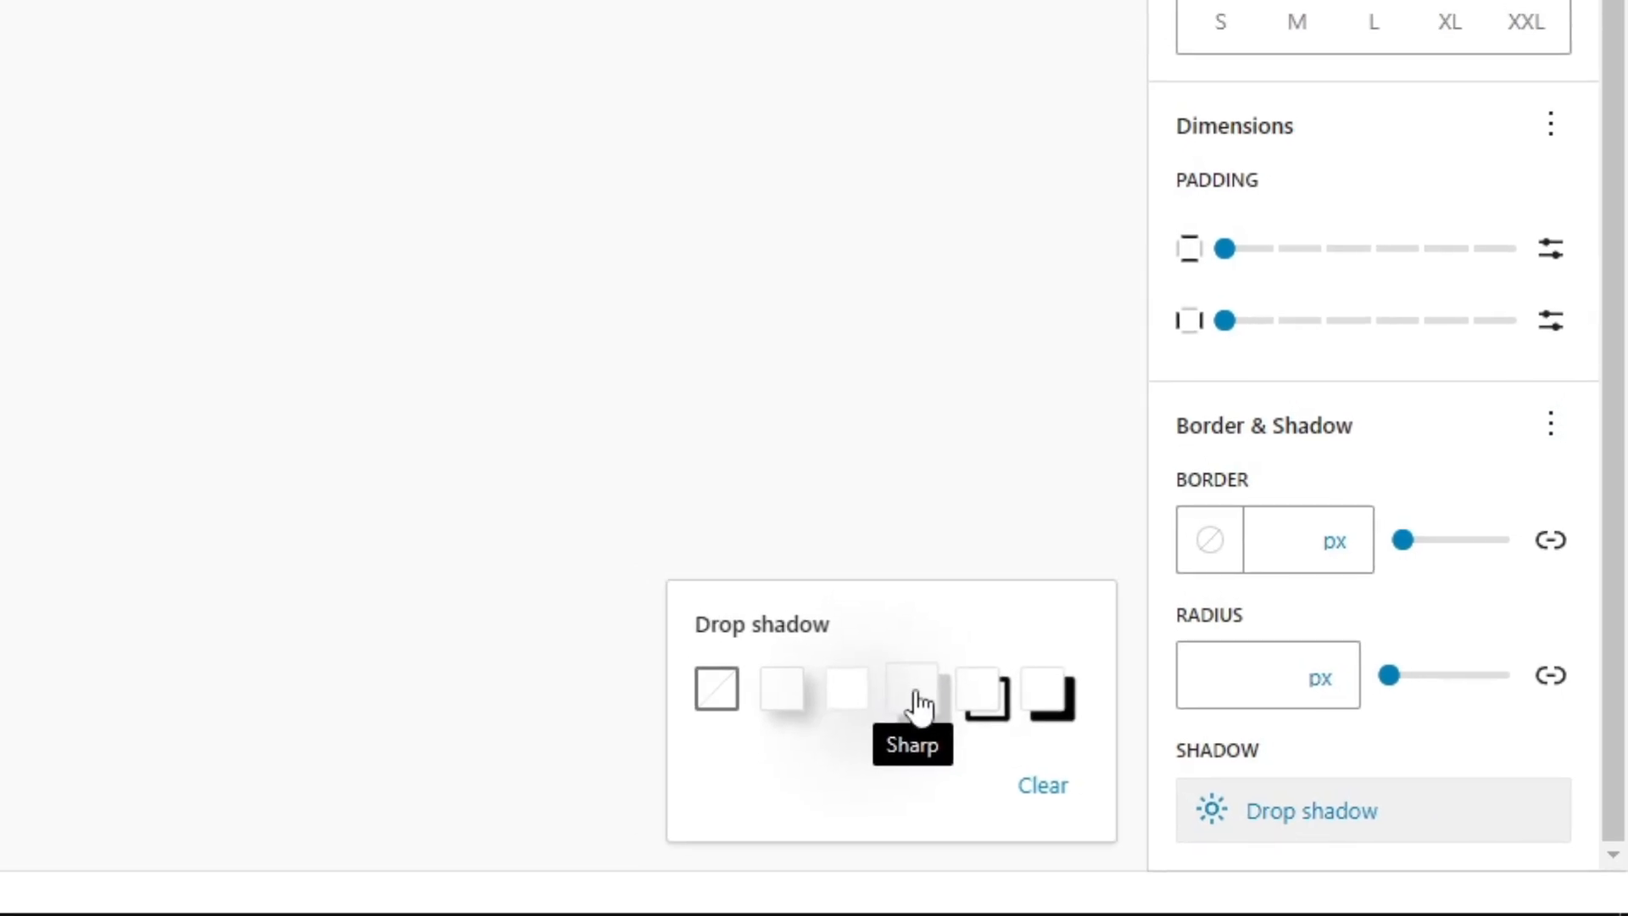
click(967, 689)
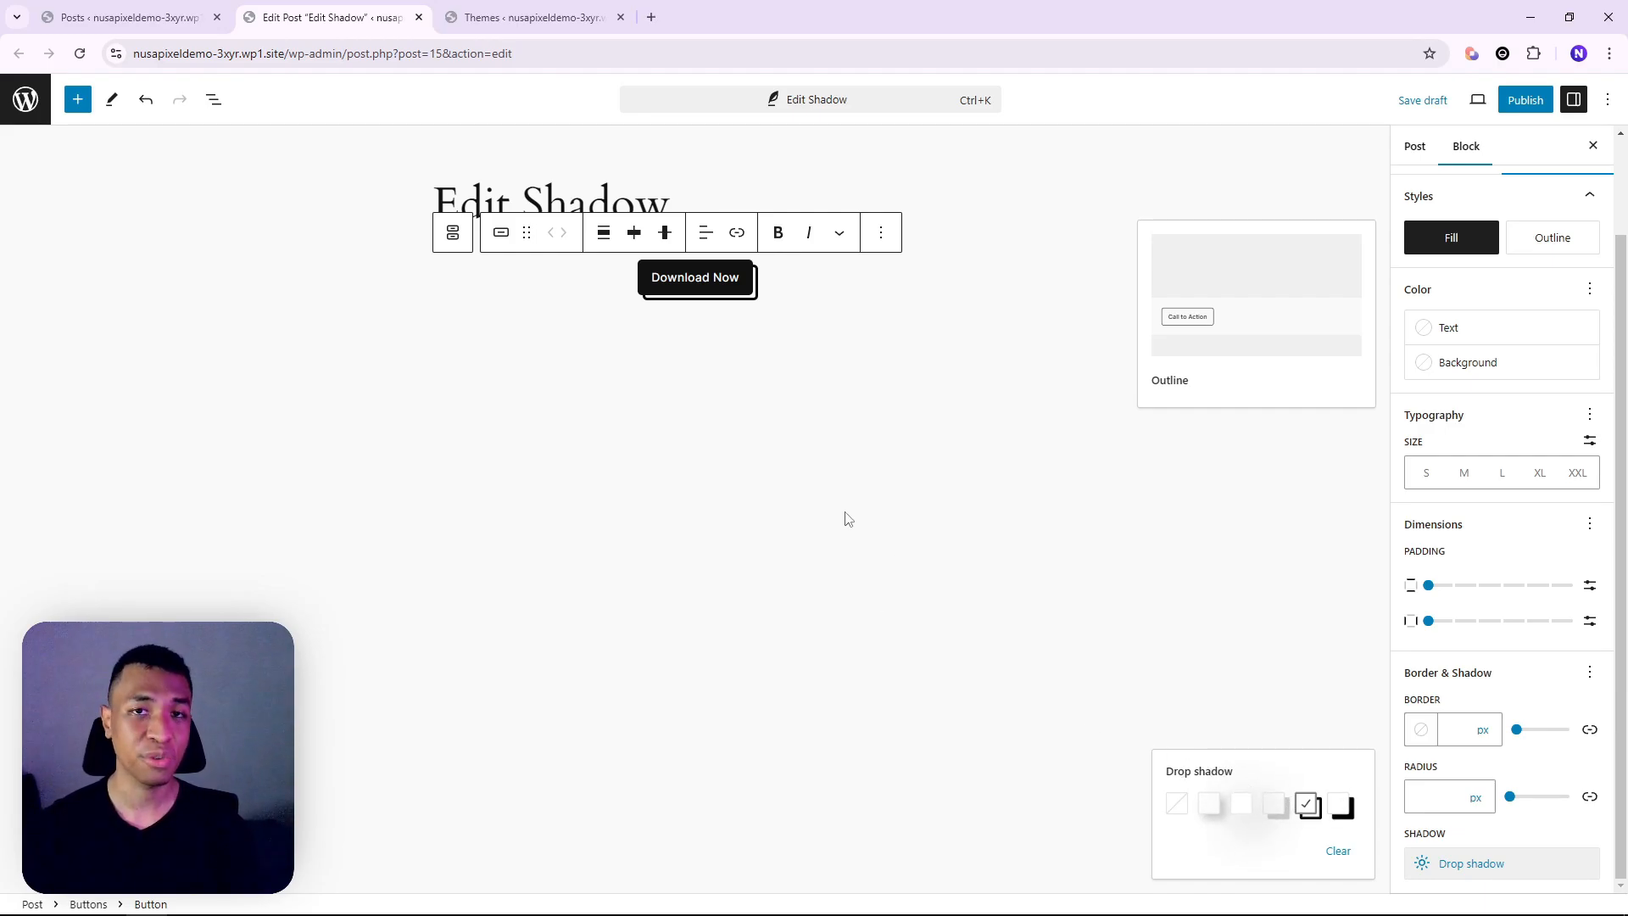
key(ctrl+Tab)
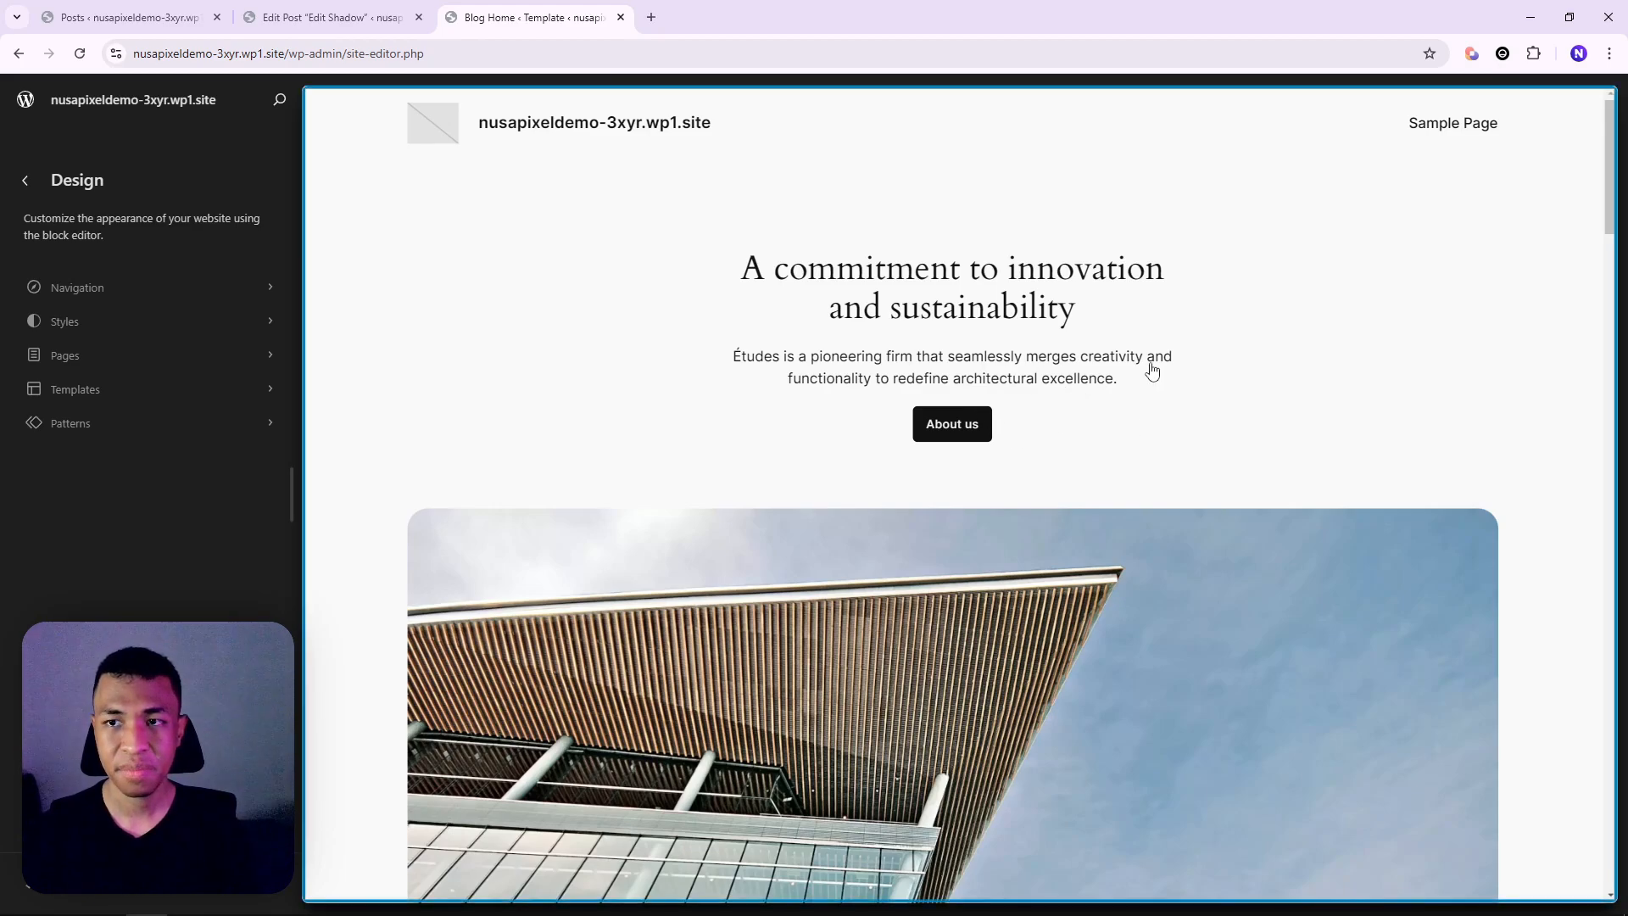
Open the Natural shadow preset's drop shadow in the Blog Home template's site Styles
click(1189, 351)
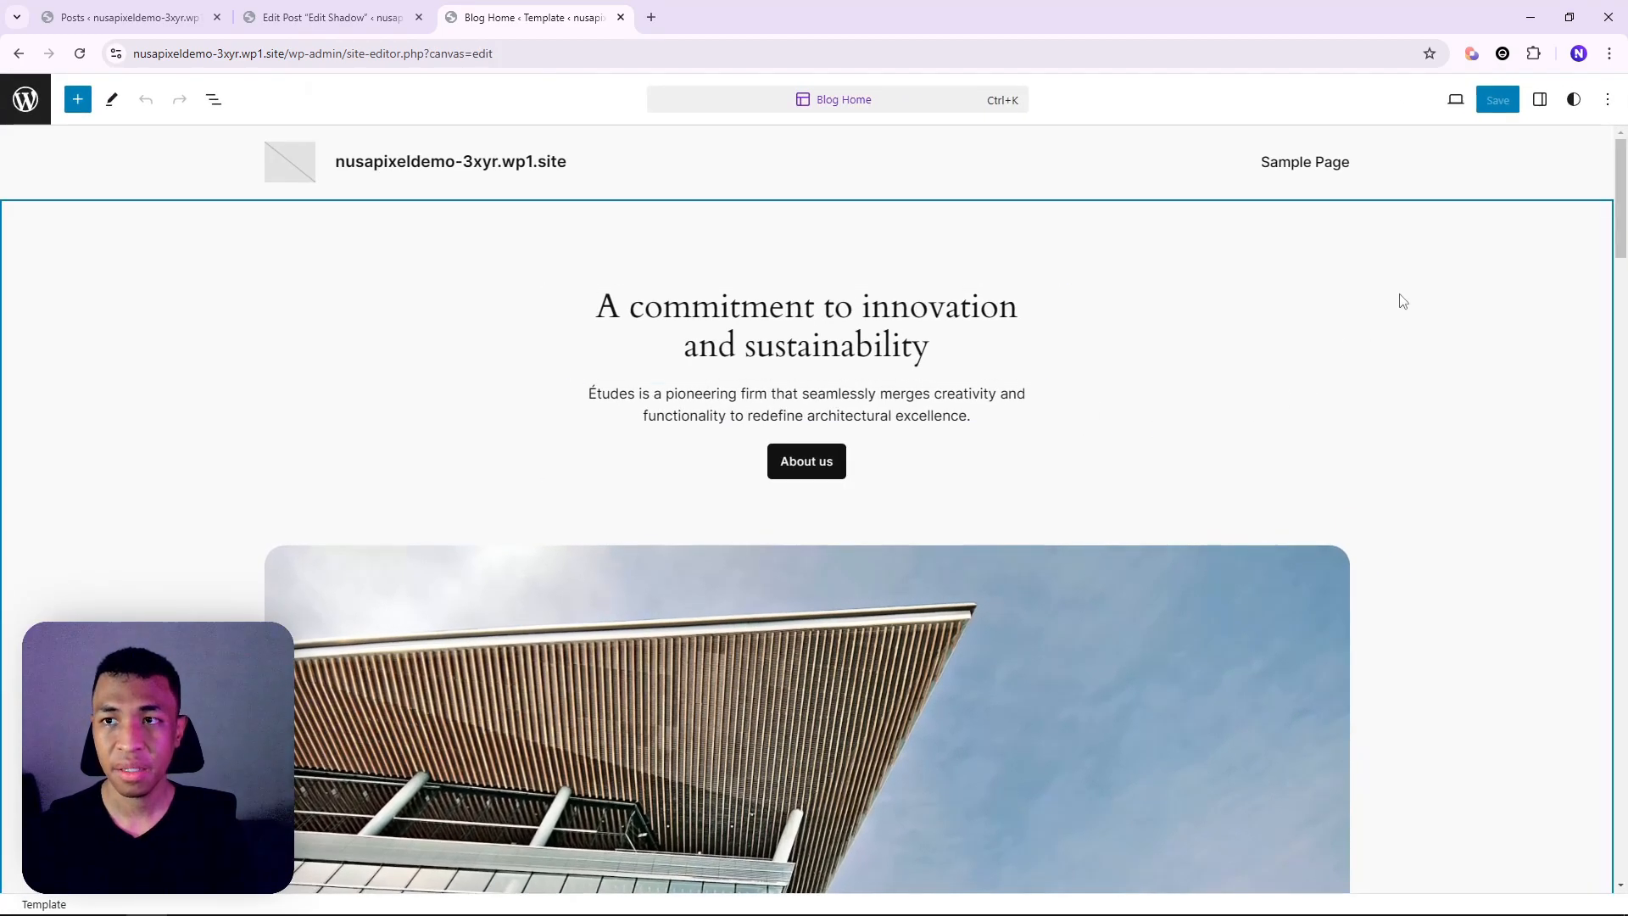
click(1574, 100)
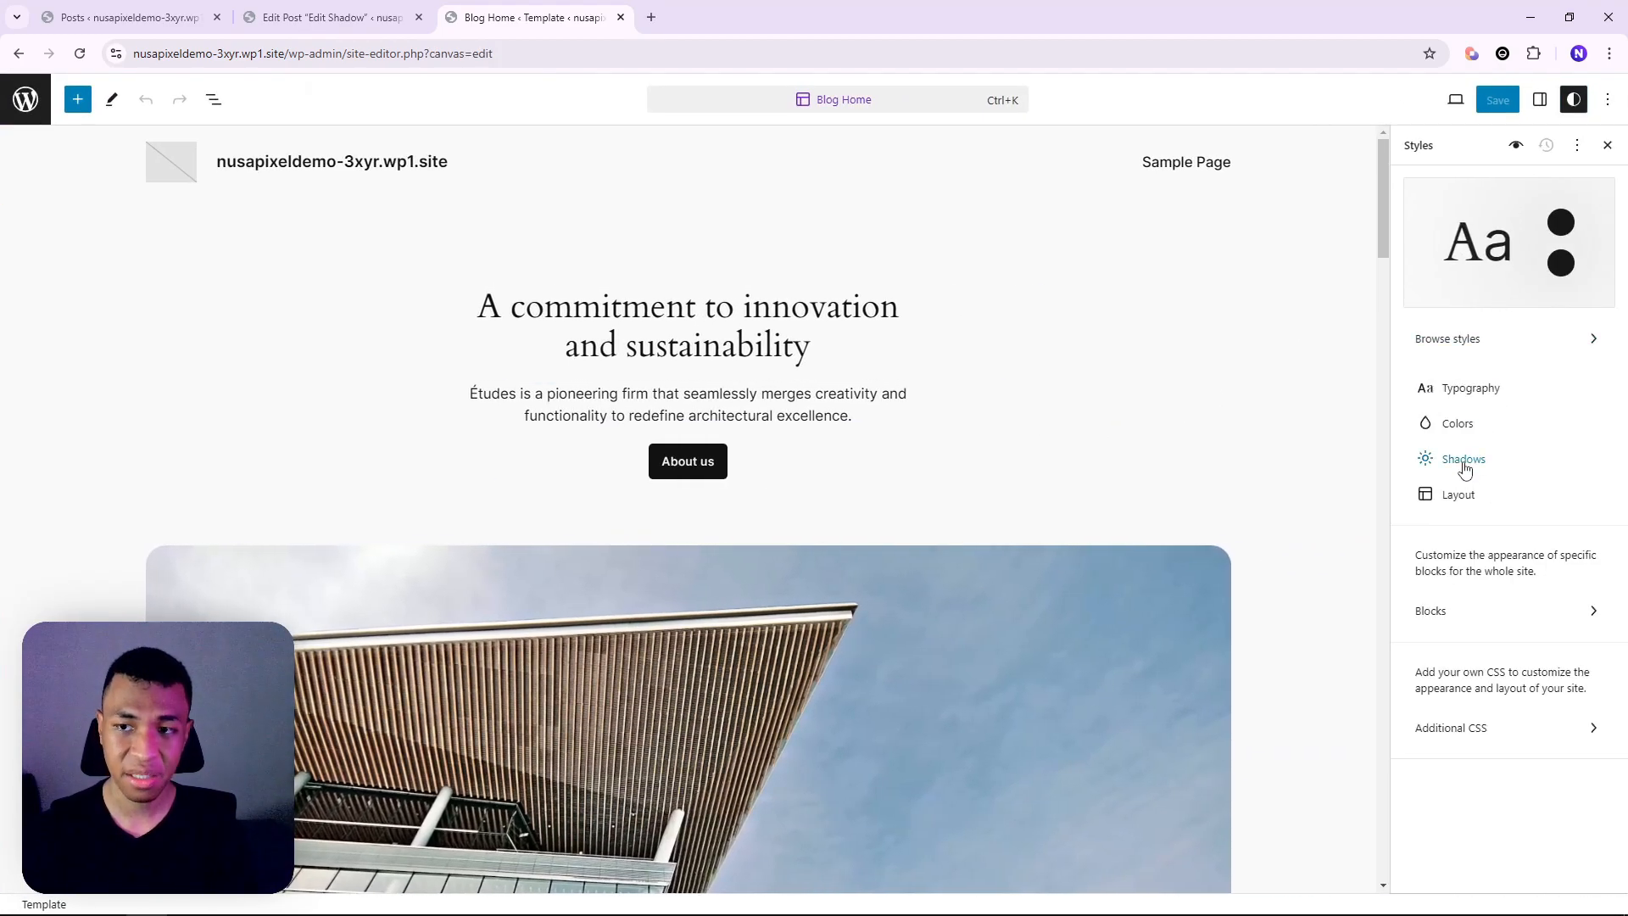
click(1465, 462)
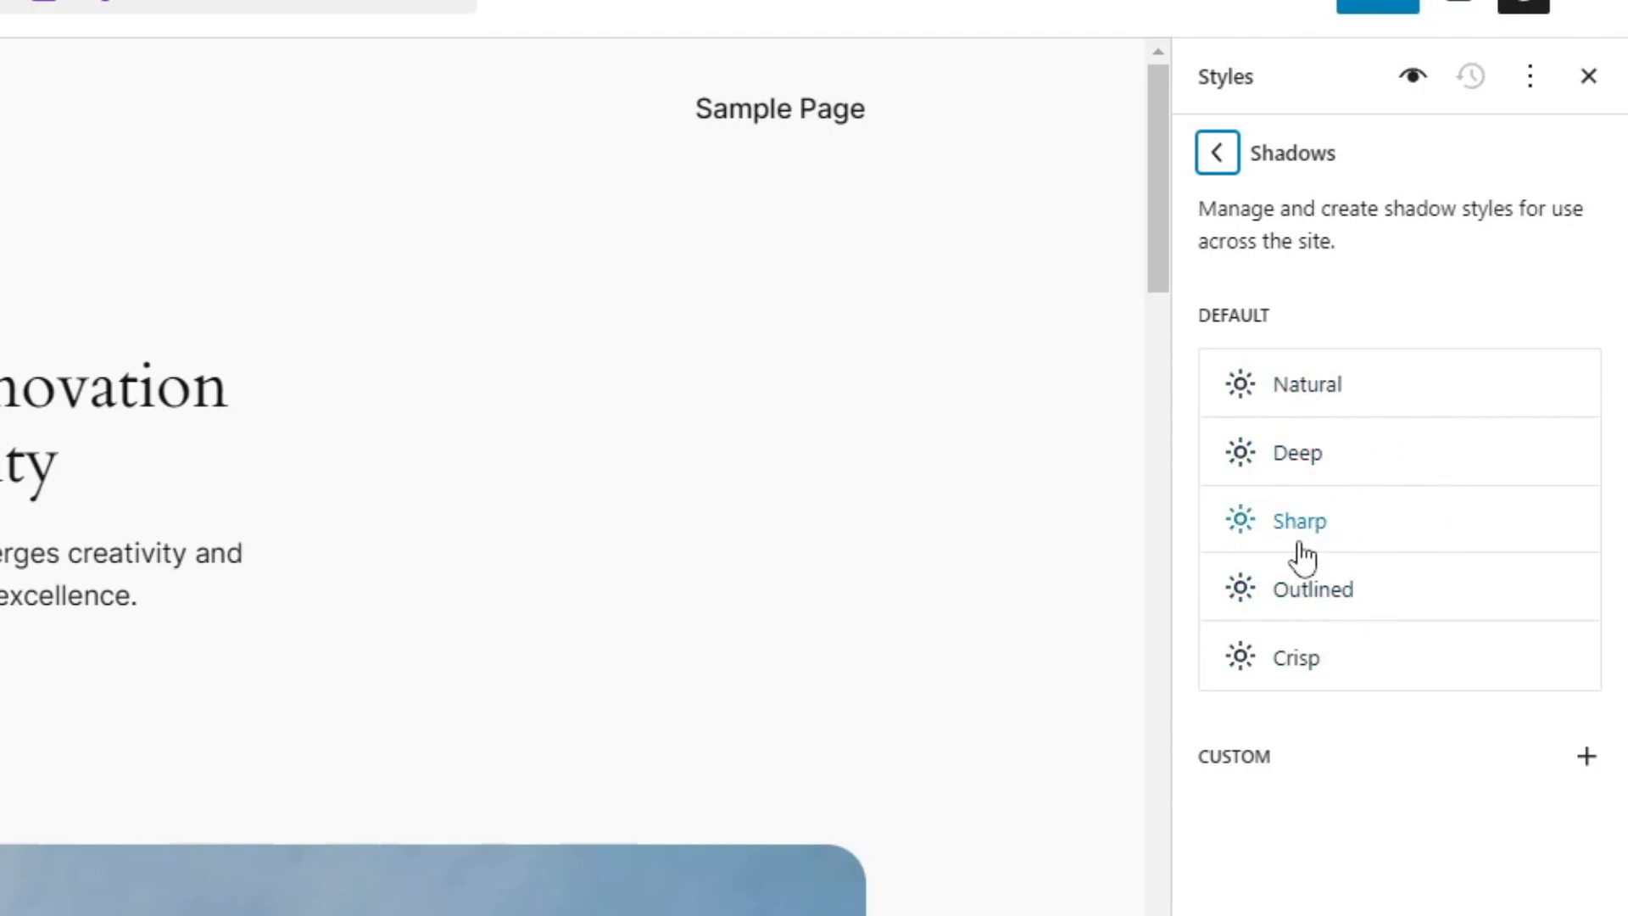
click(1321, 392)
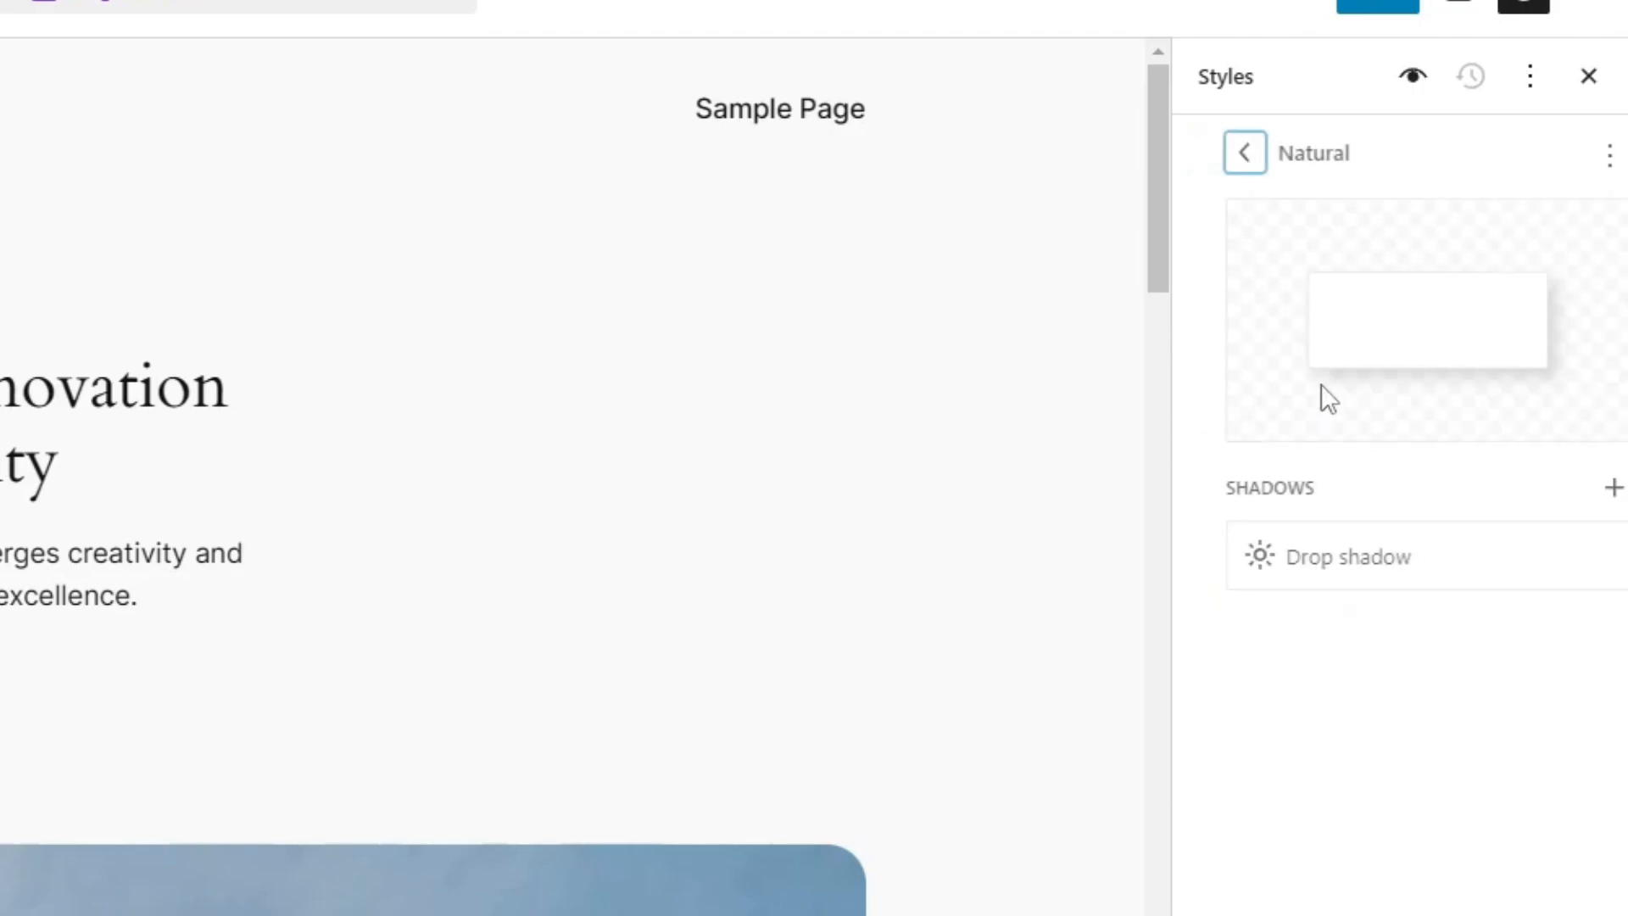
click(1327, 558)
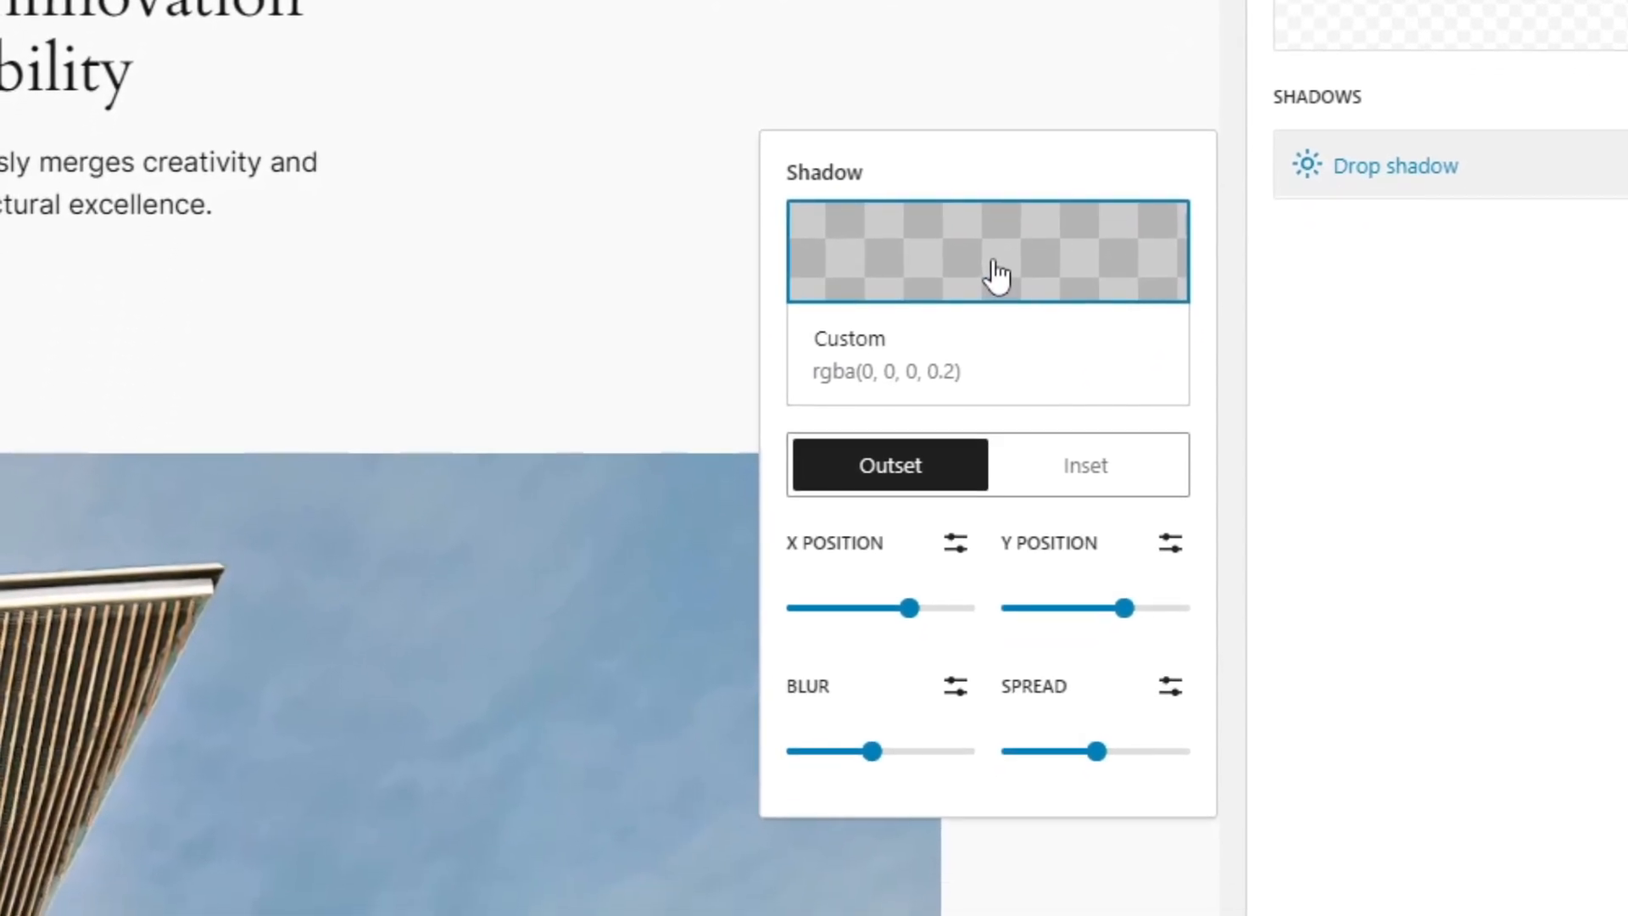
Try X -3, Y 8 and blur 8 on the Natural shadow, then undo and return to the presets
click(994, 262)
click(1036, 281)
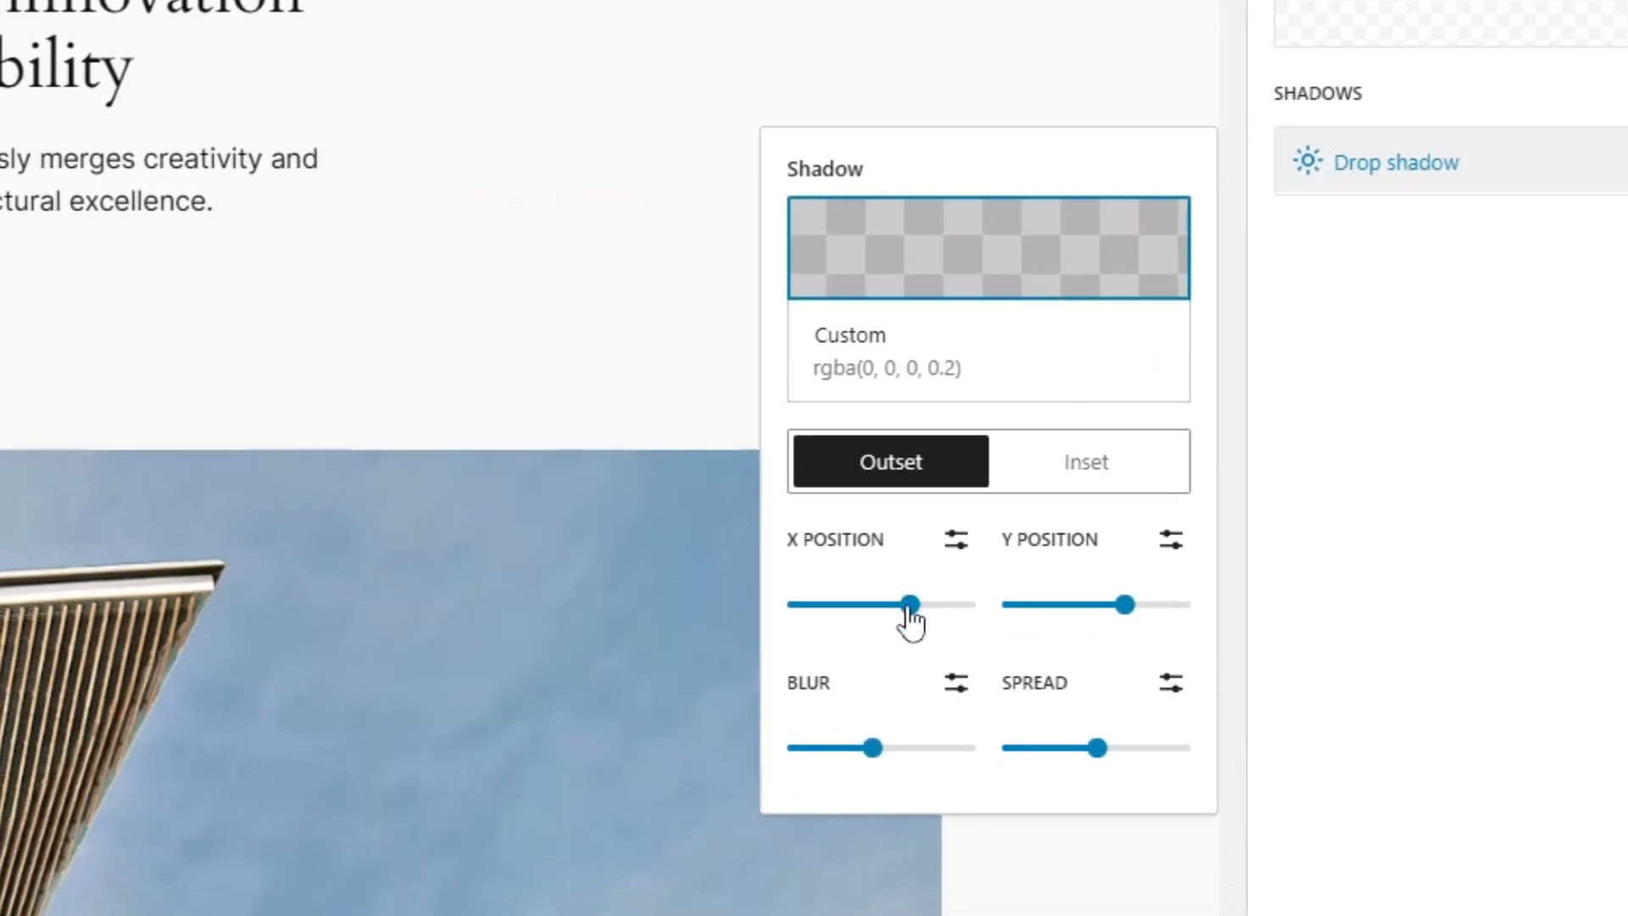
drag(907, 606, 866, 605)
drag(1124, 606, 1134, 606)
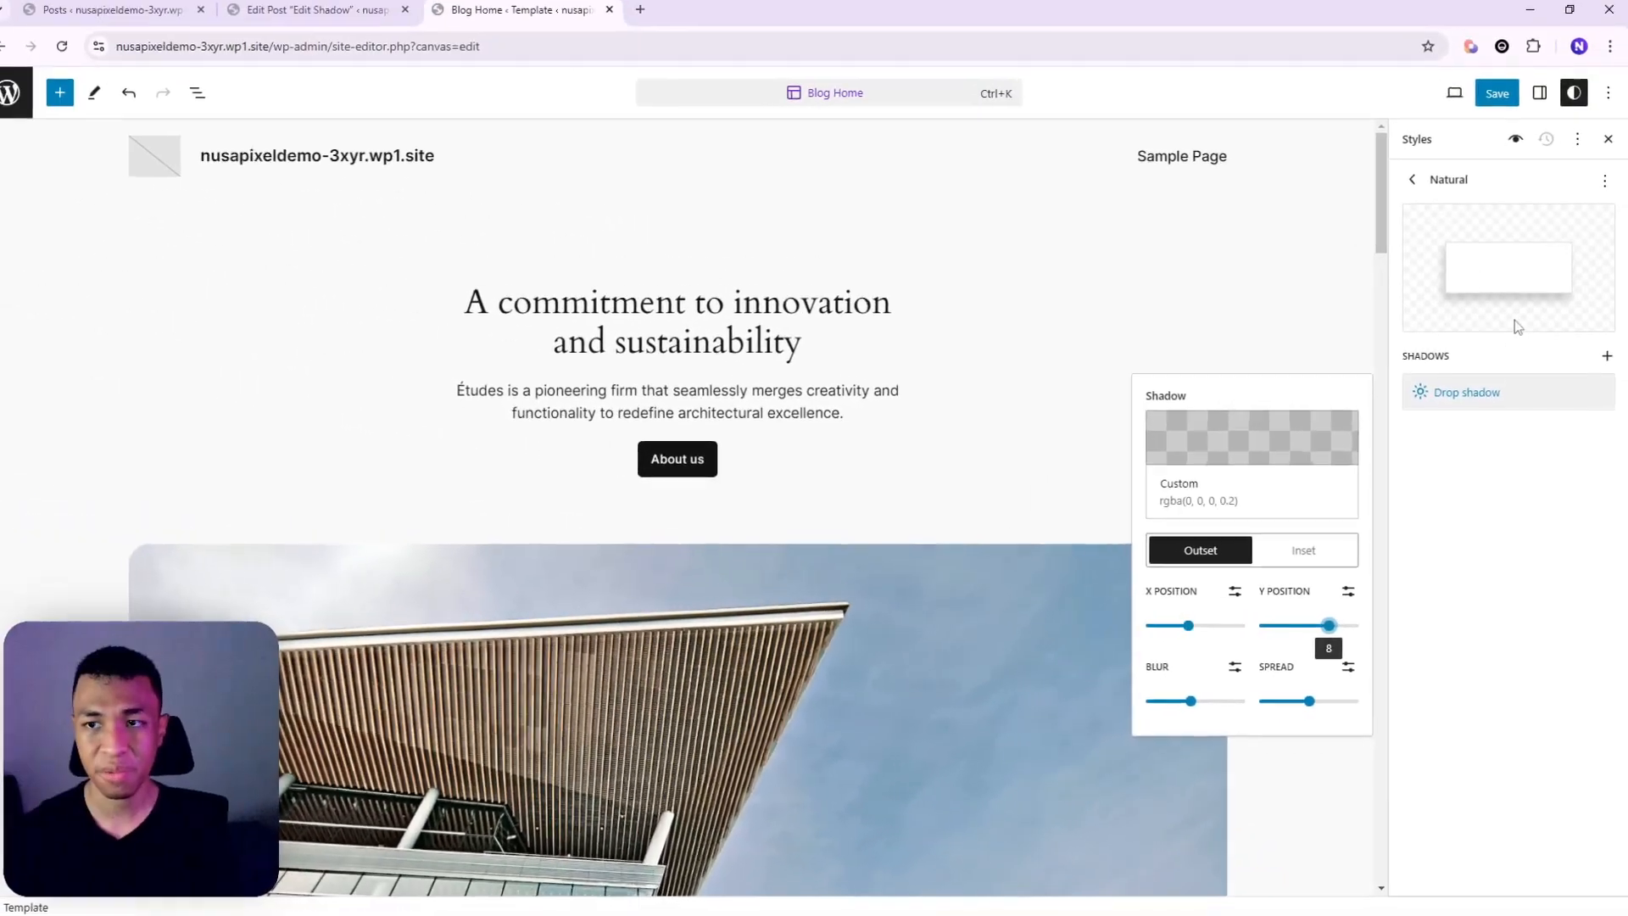
mouse_move(1195, 699)
mouse_down()
mouse_move(1229, 709)
mouse_move(1194, 711)
mouse_up()
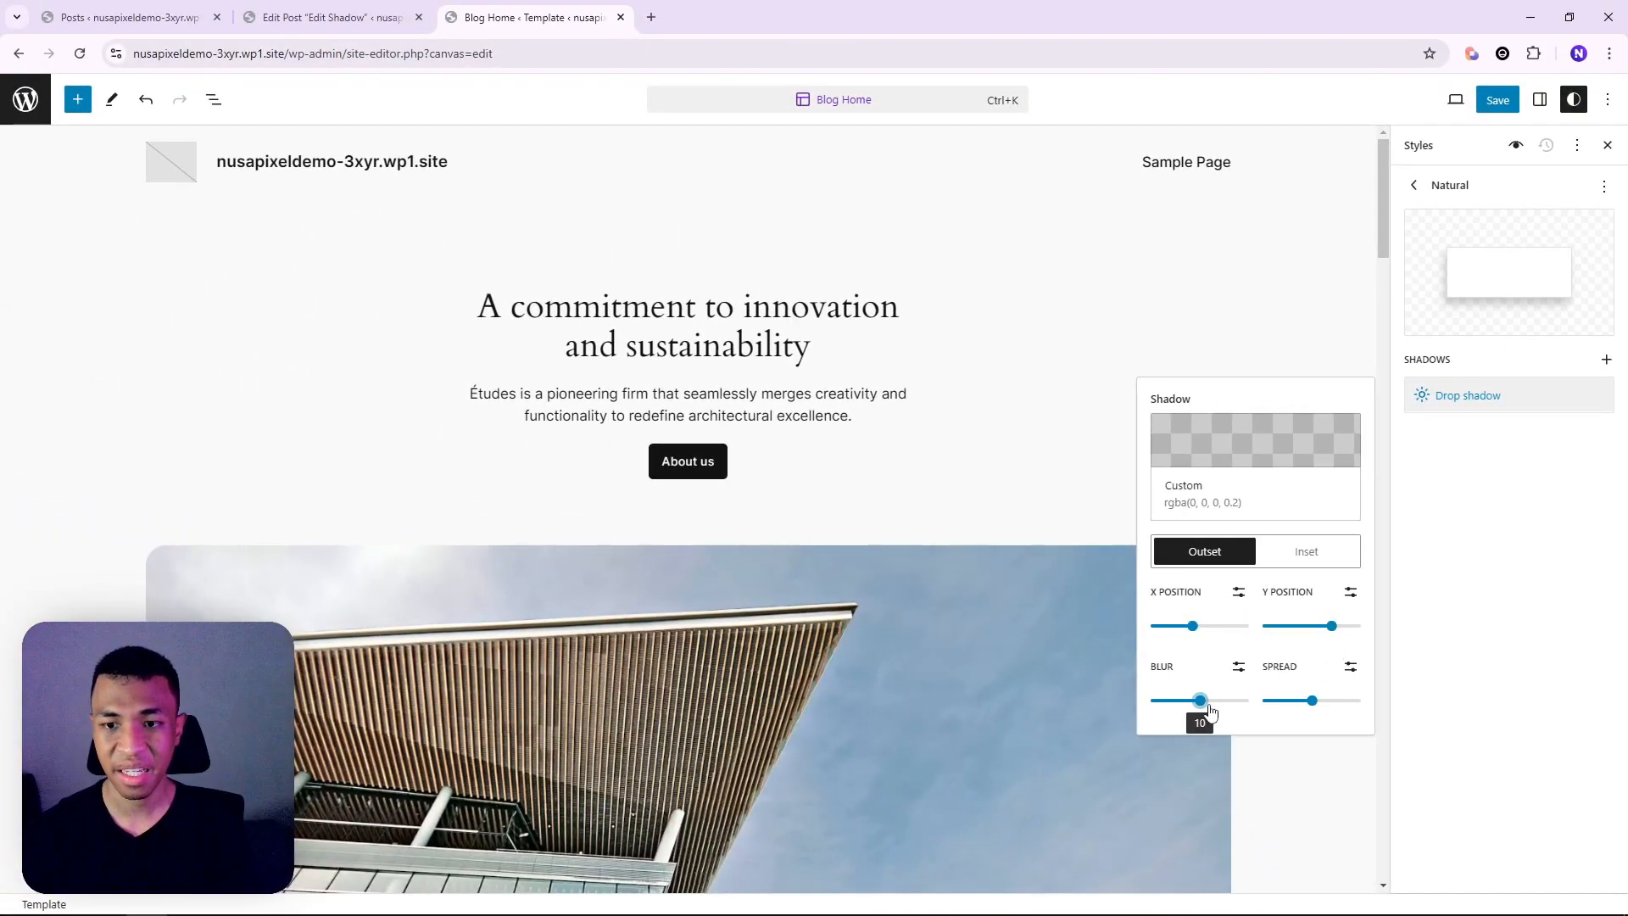
mouse_move(1308, 709)
mouse_down()
mouse_move(1288, 714)
mouse_move(1319, 705)
mouse_up()
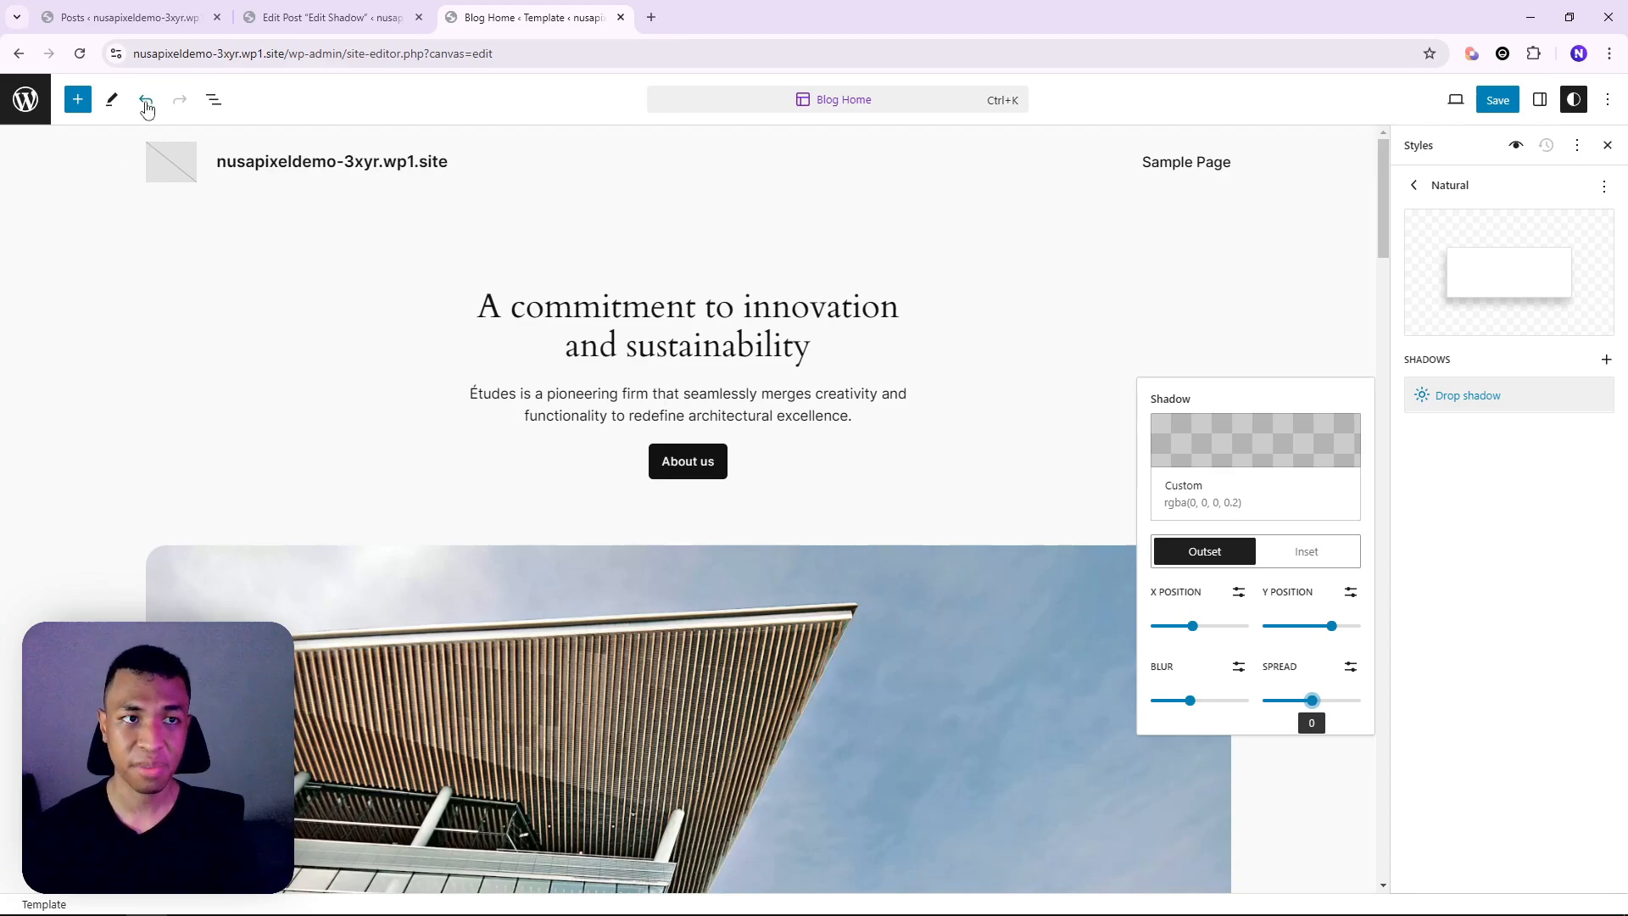
click(147, 103)
click(1414, 185)
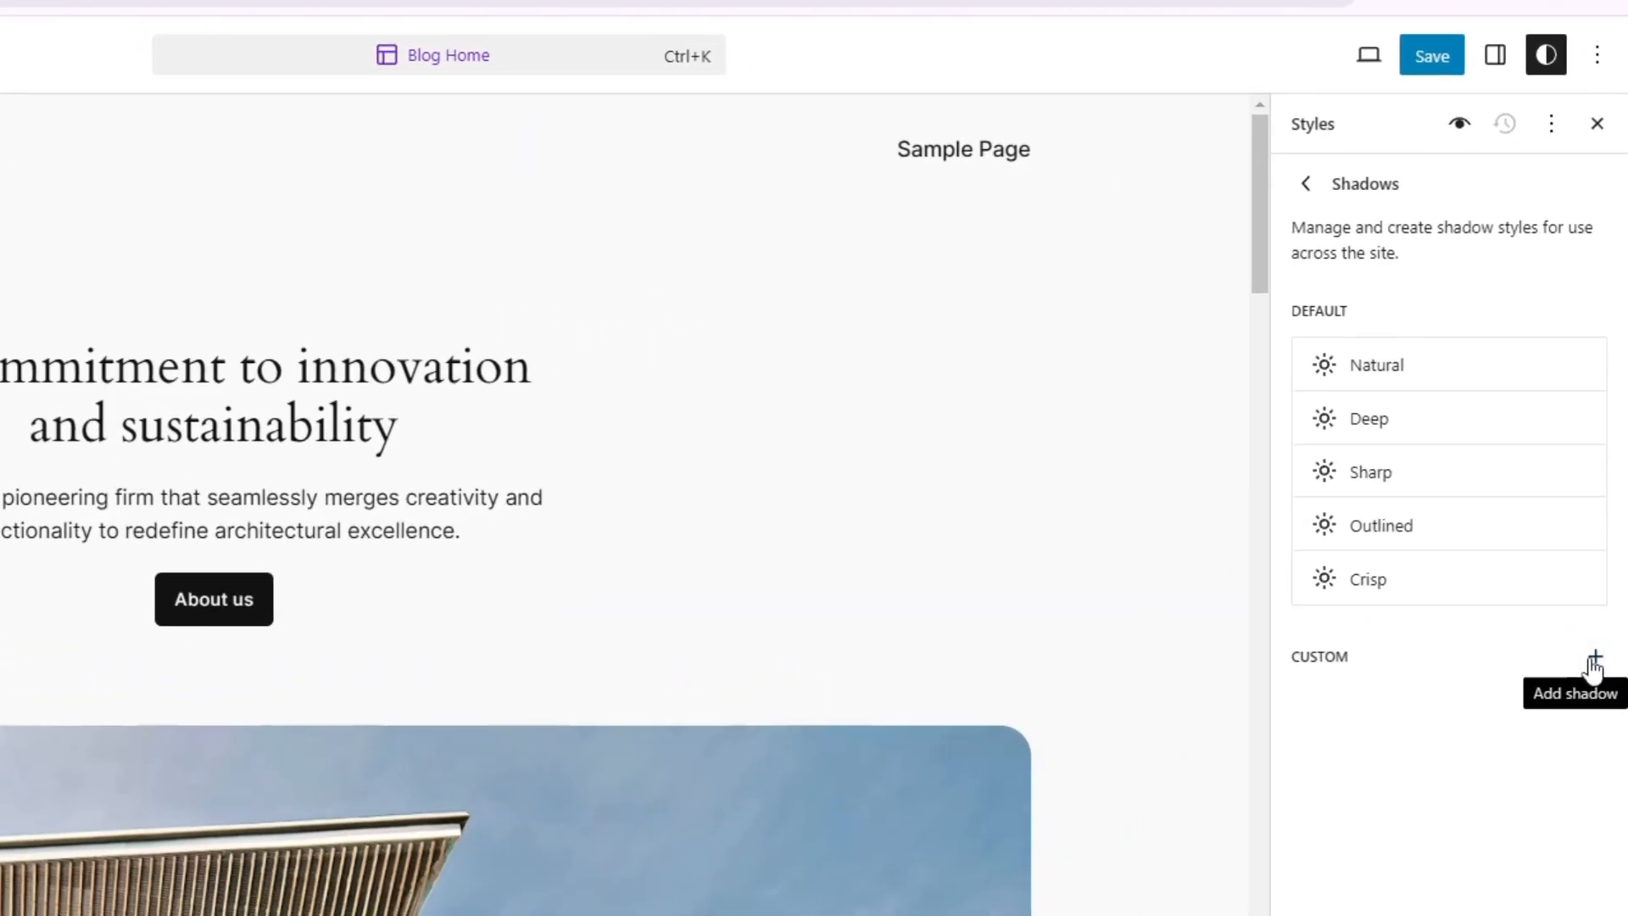
Add a new custom shadow and rename it 'Purple'
click(1607, 500)
click(1370, 747)
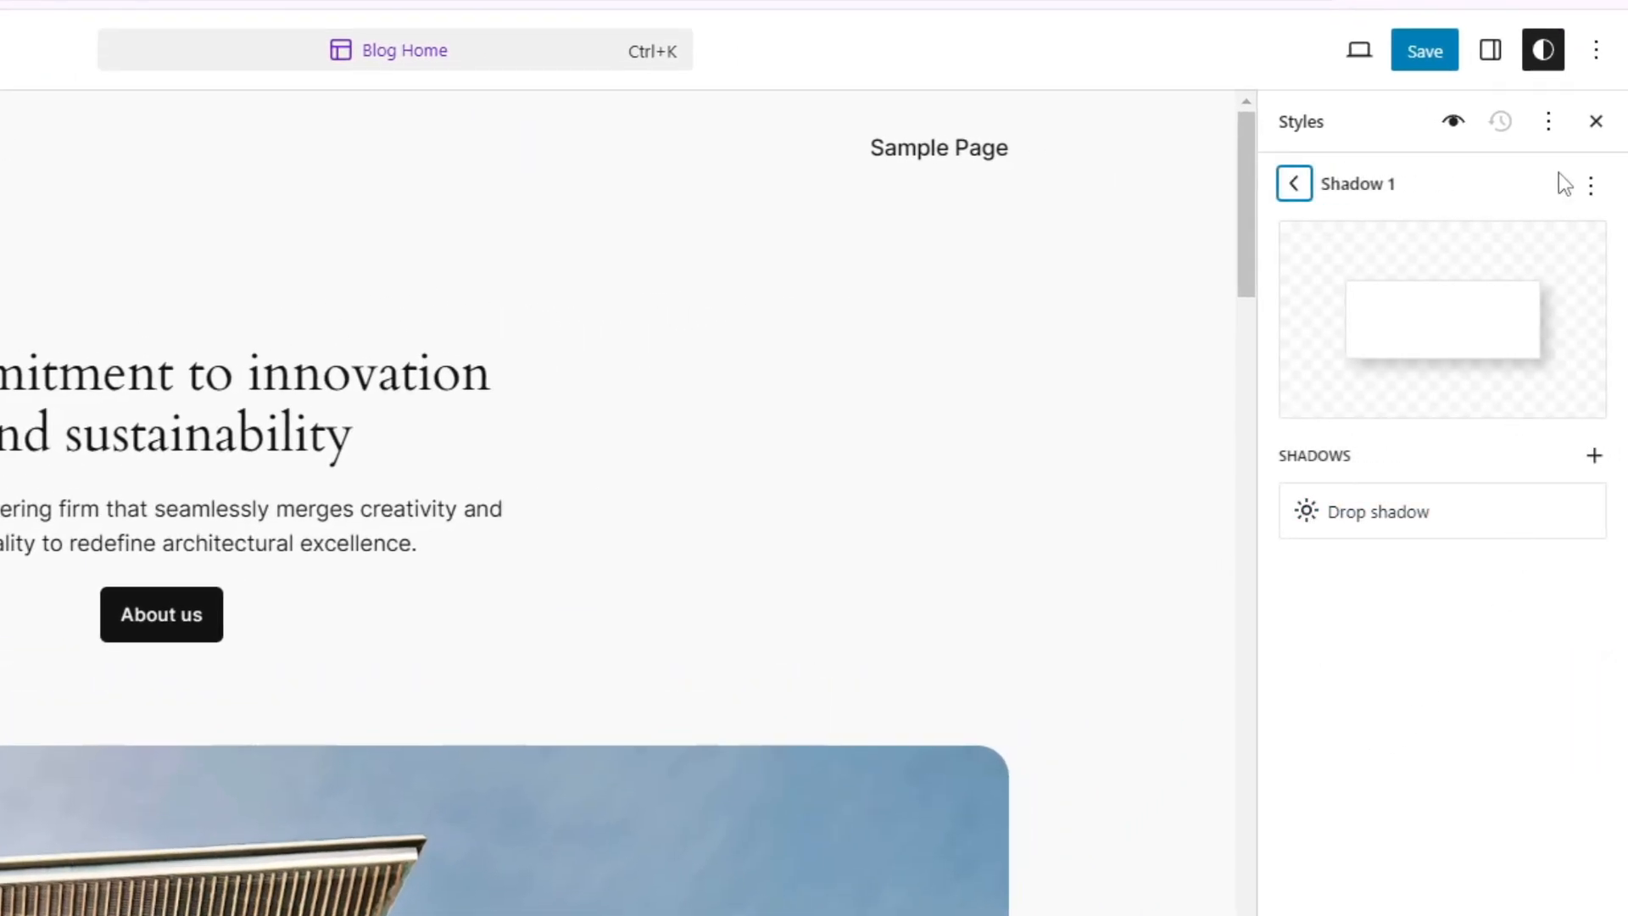
click(1589, 185)
click(1429, 244)
click(346, 681)
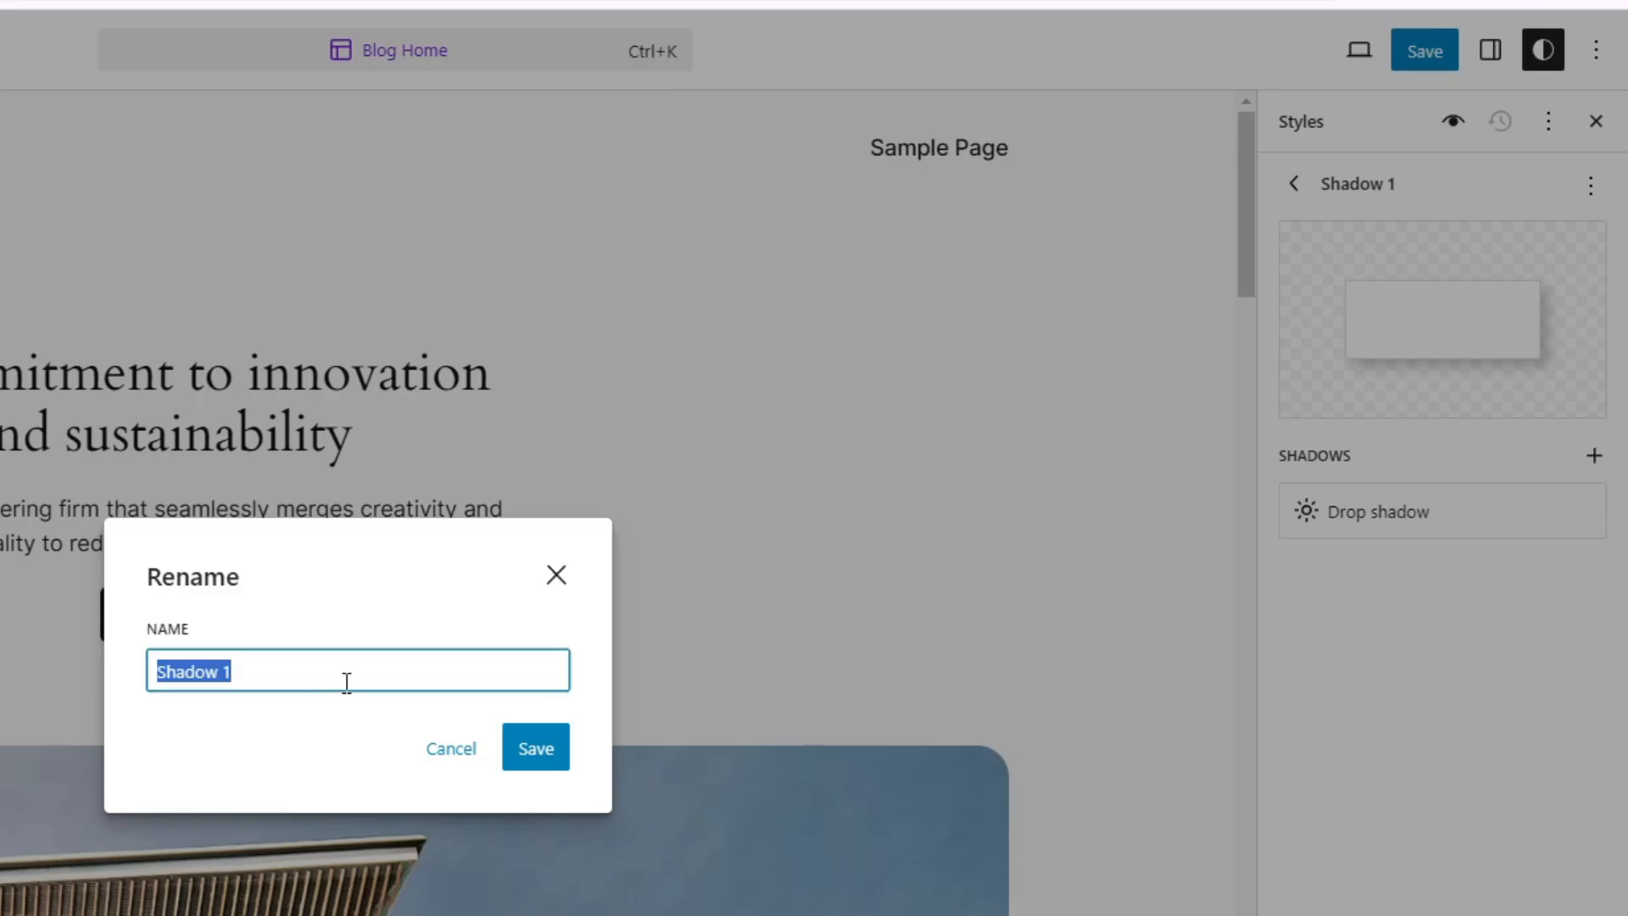
text(Purple)
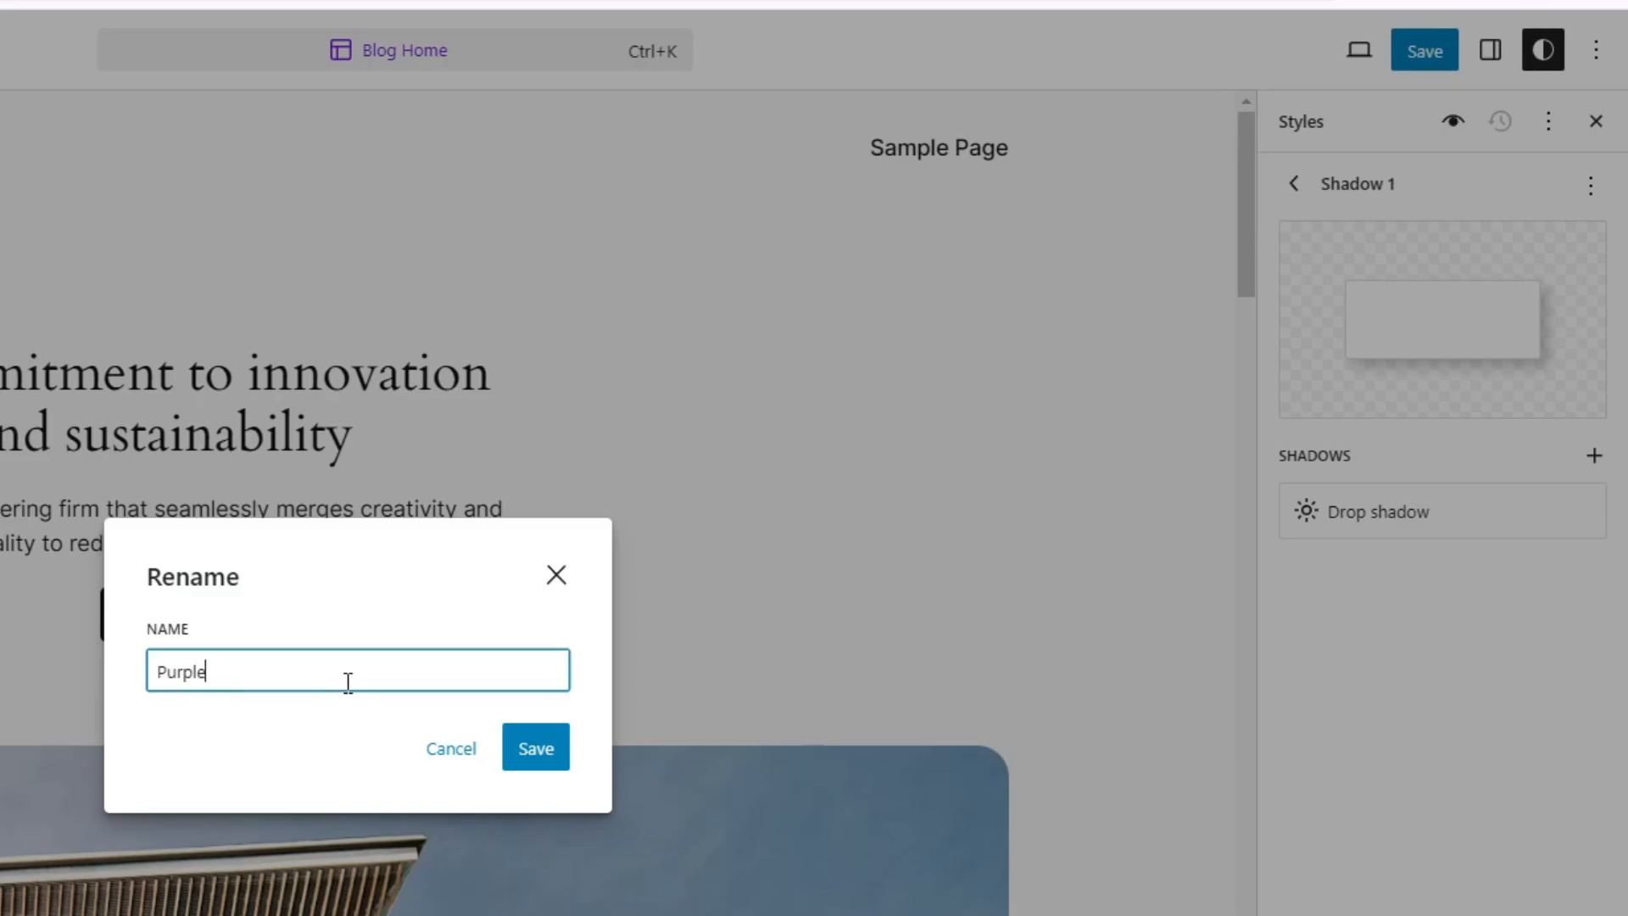
click(536, 748)
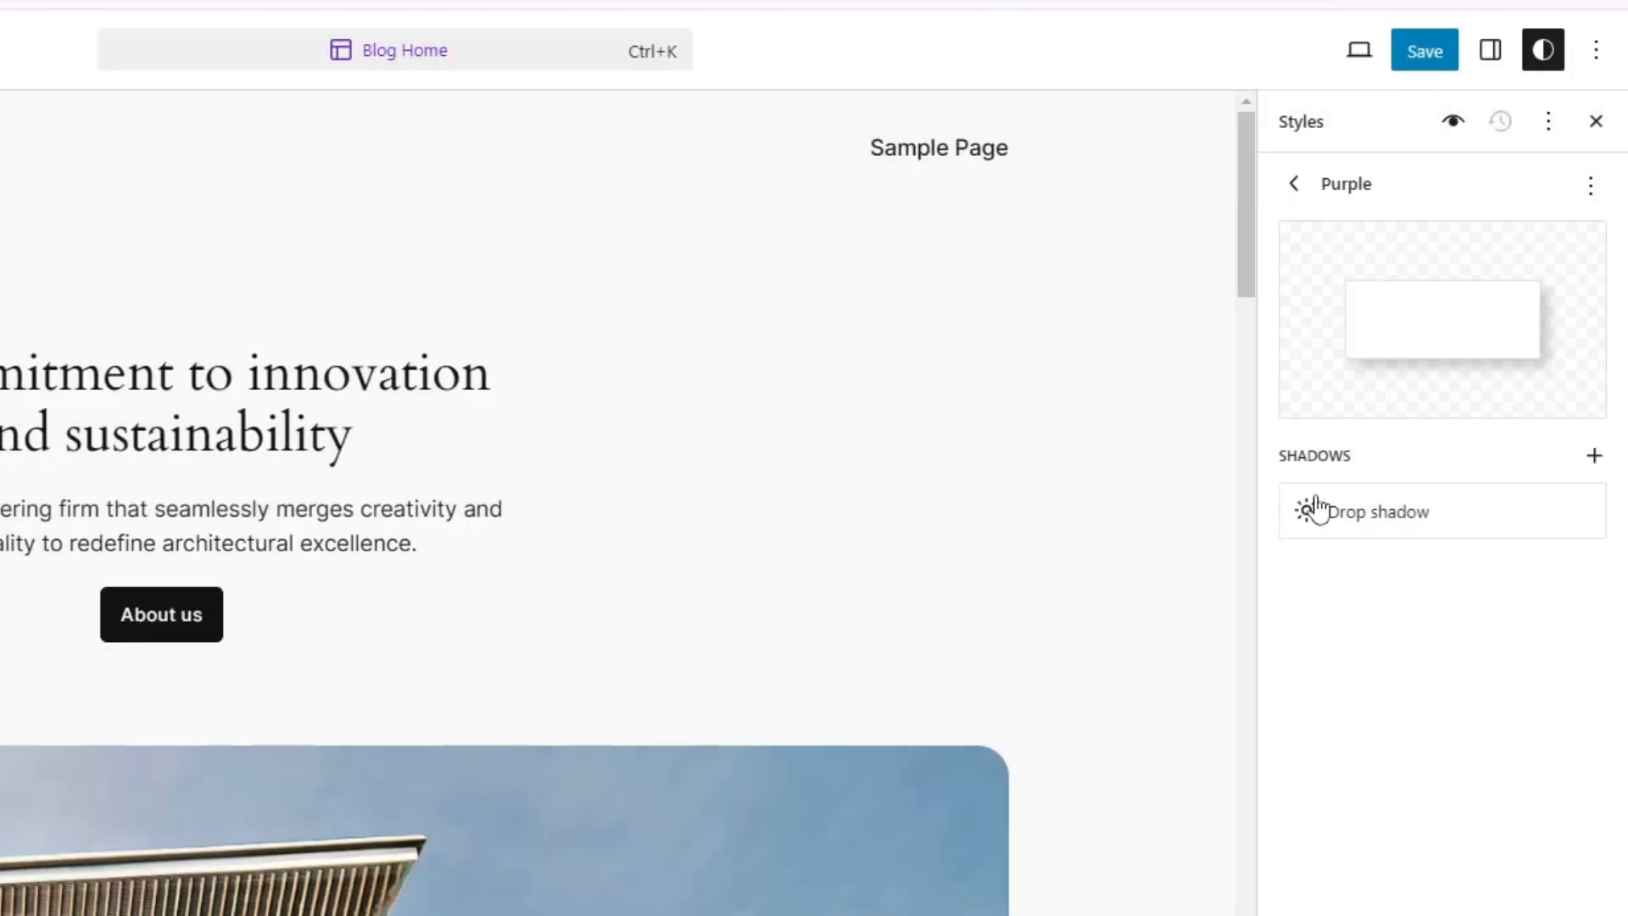
Colour the Purple drop shadow #FF00F333 magenta with blur 8, spread -4 and vertical offset 4
click(1424, 507)
click(1028, 418)
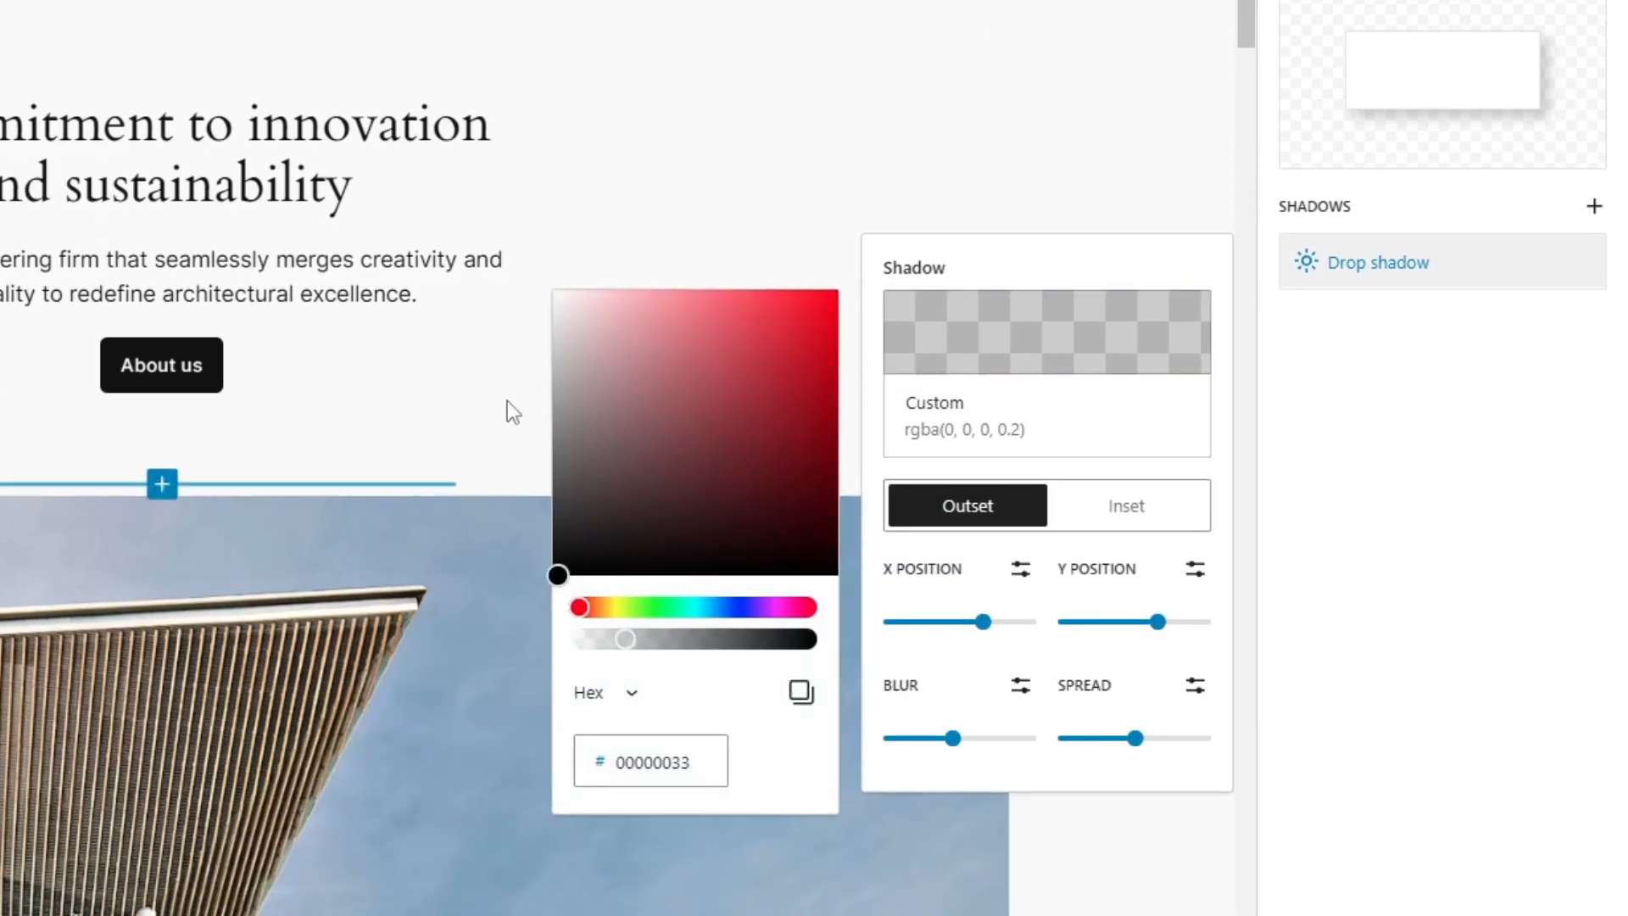
drag(580, 607, 862, 287)
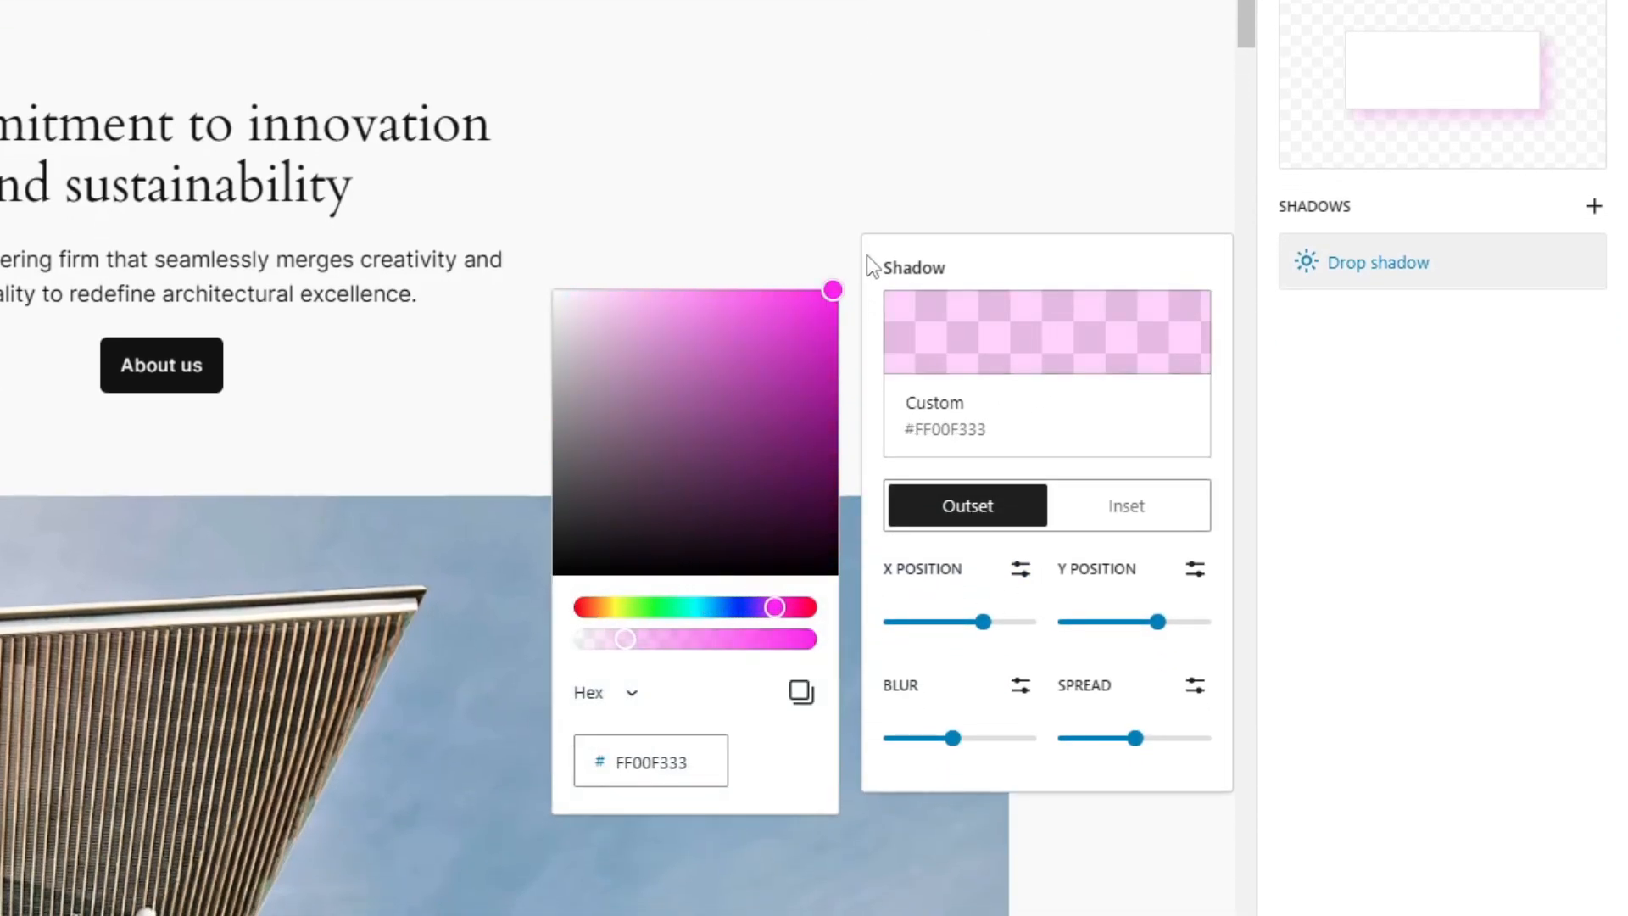
drag(983, 621, 976, 623)
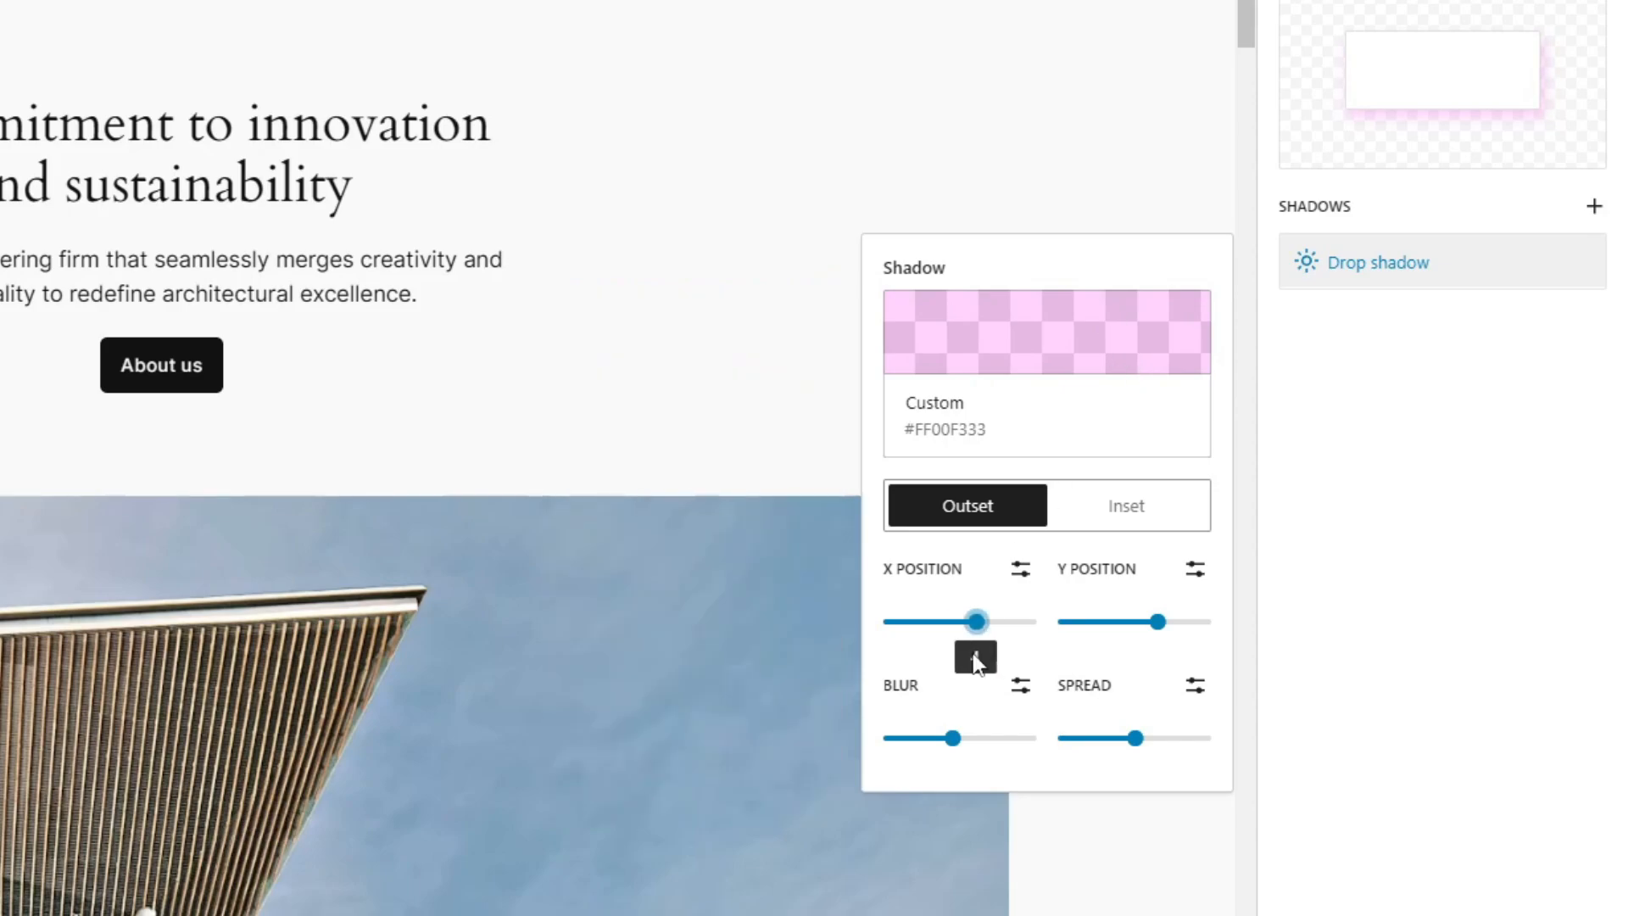
drag(952, 738, 932, 738)
drag(1136, 737, 1120, 738)
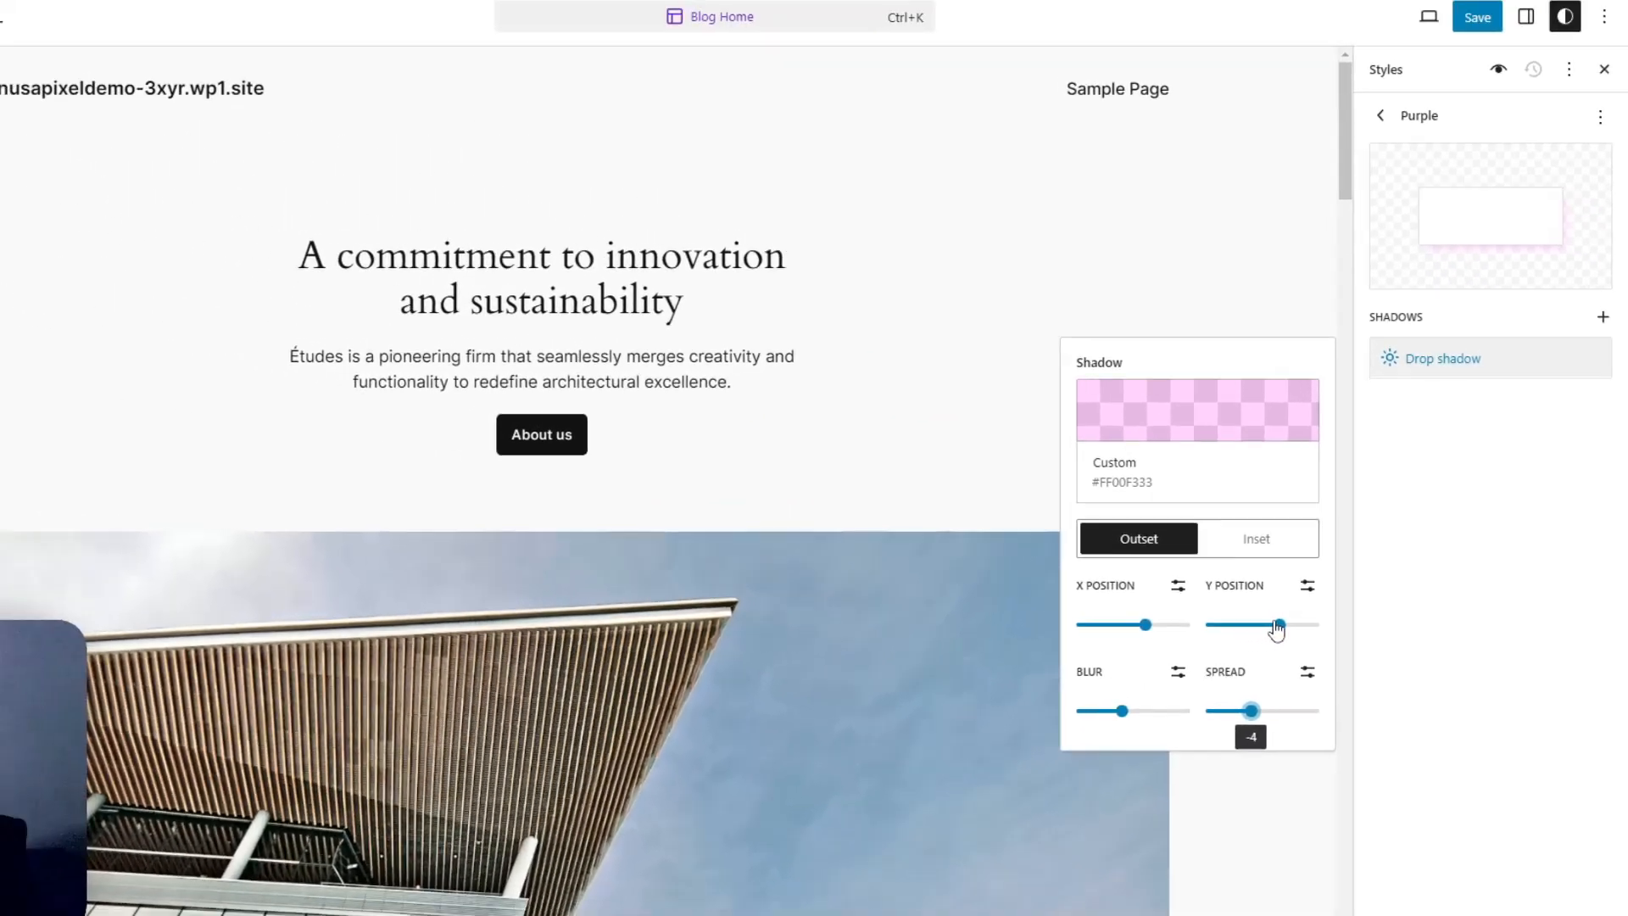
drag(1277, 629, 1268, 626)
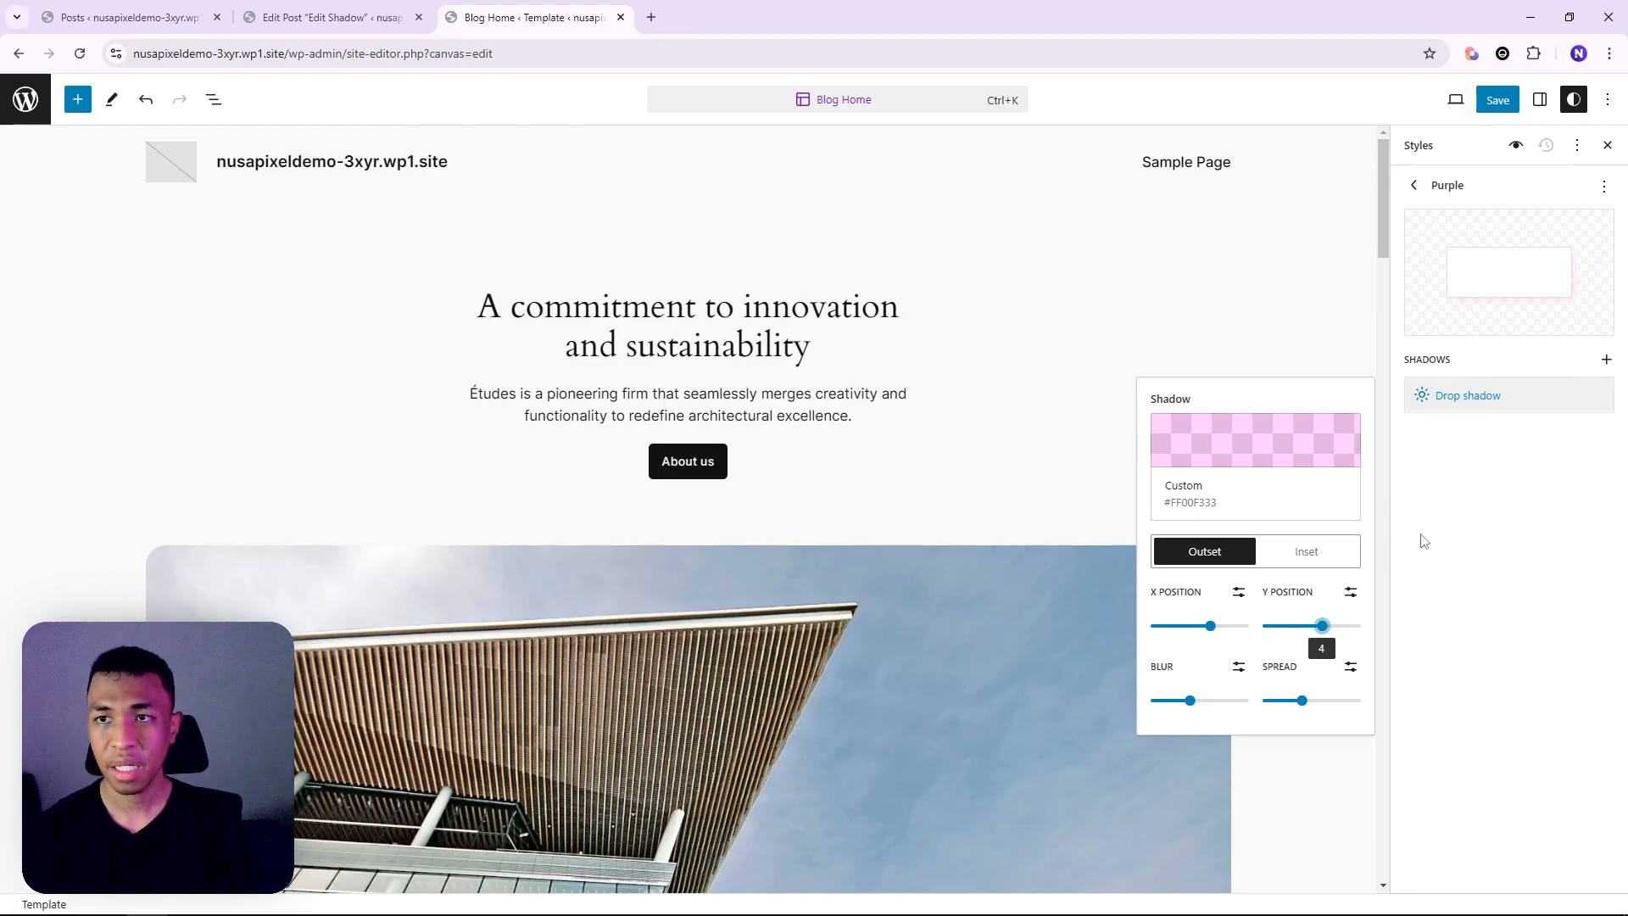
Save the site styles and reload the Edit Shadow post to pick up the new shadow
click(1502, 100)
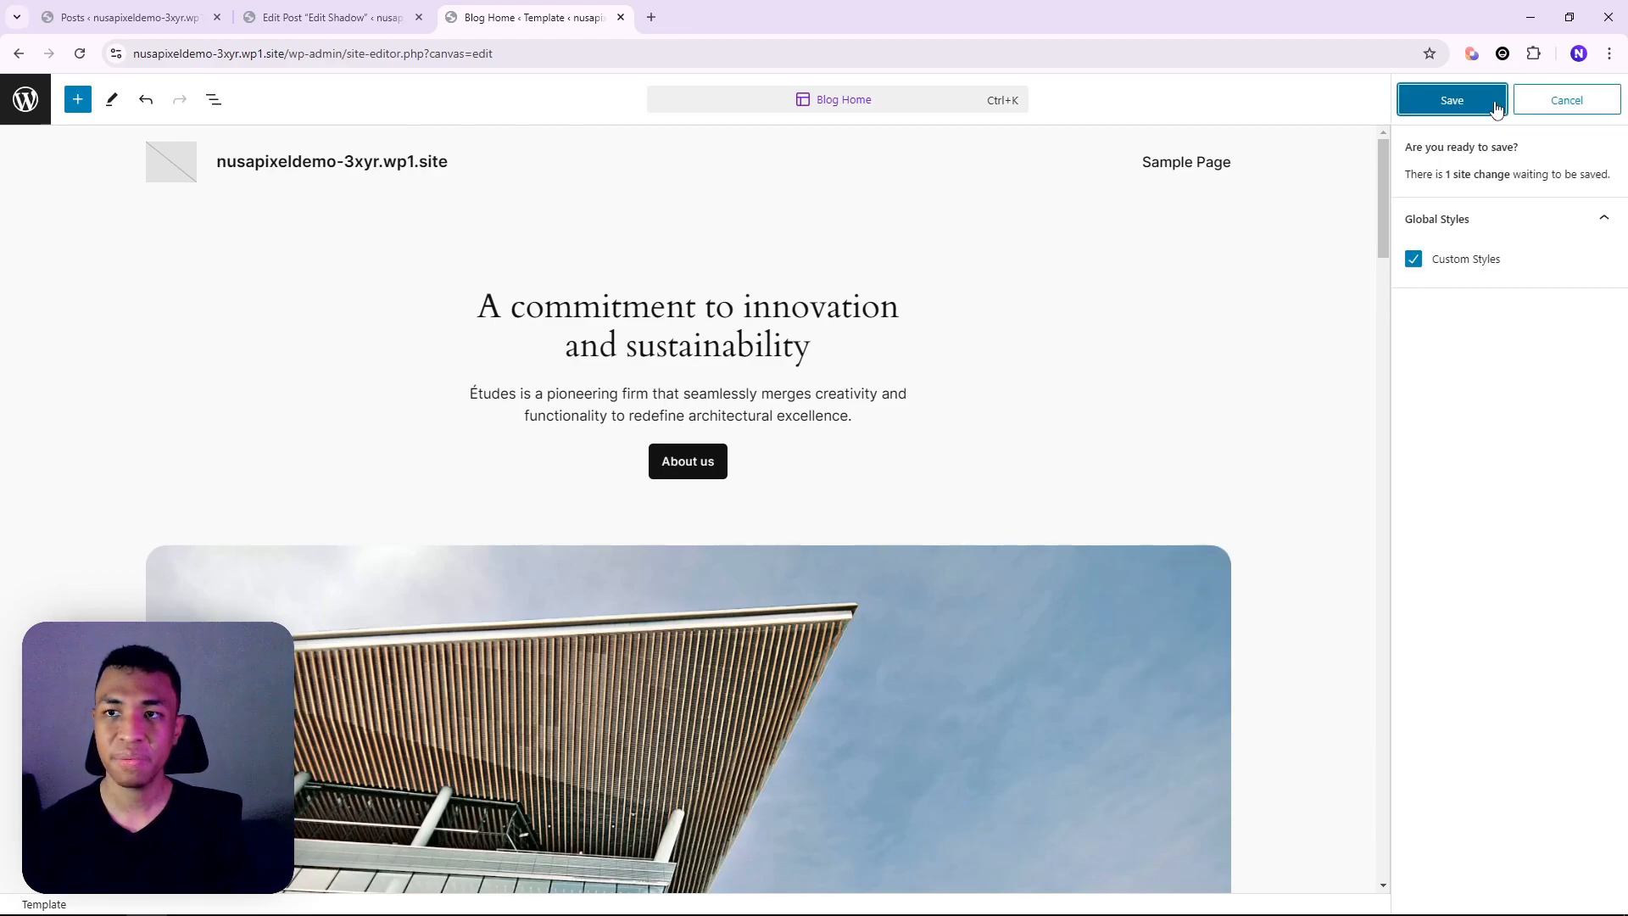
click(1452, 99)
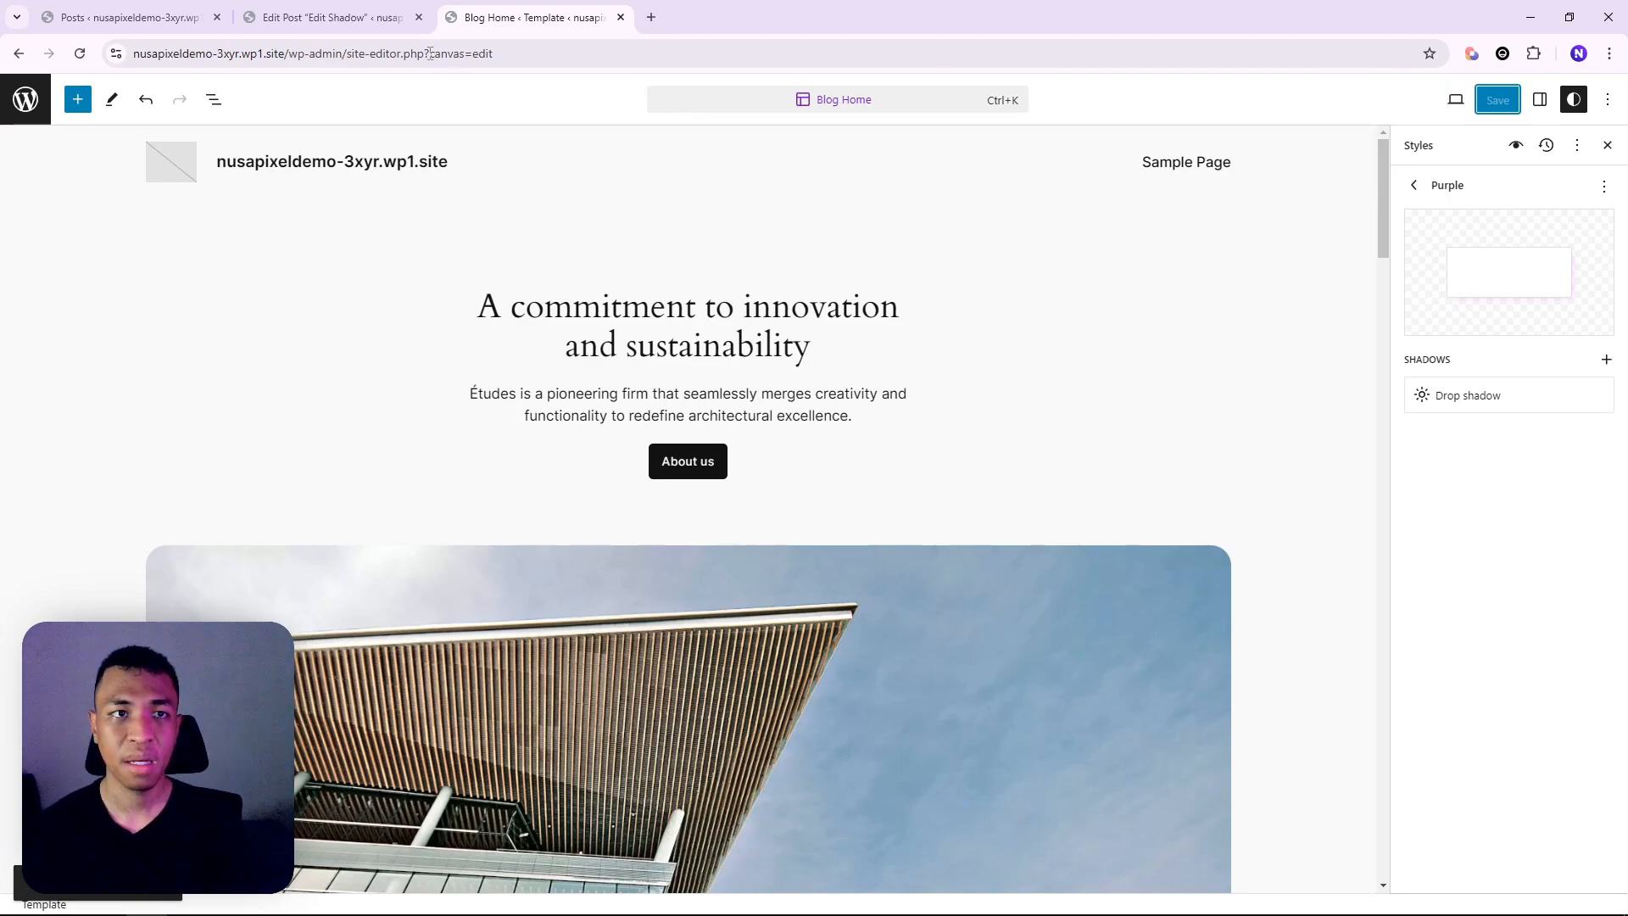
key(ctrl+shift+Tab)
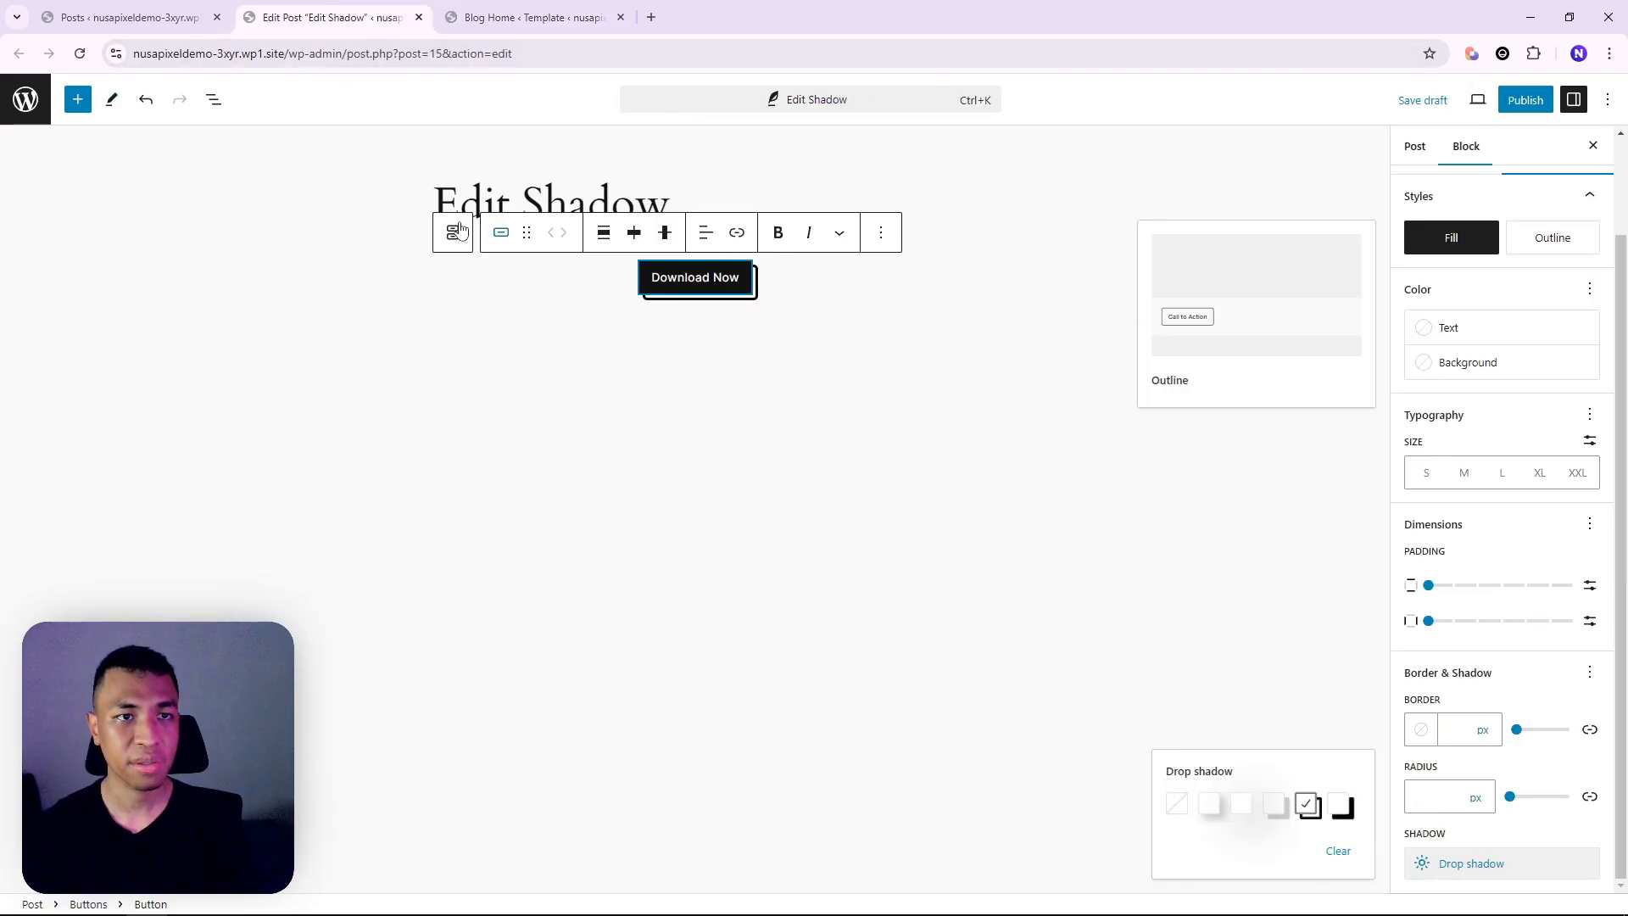
click(81, 55)
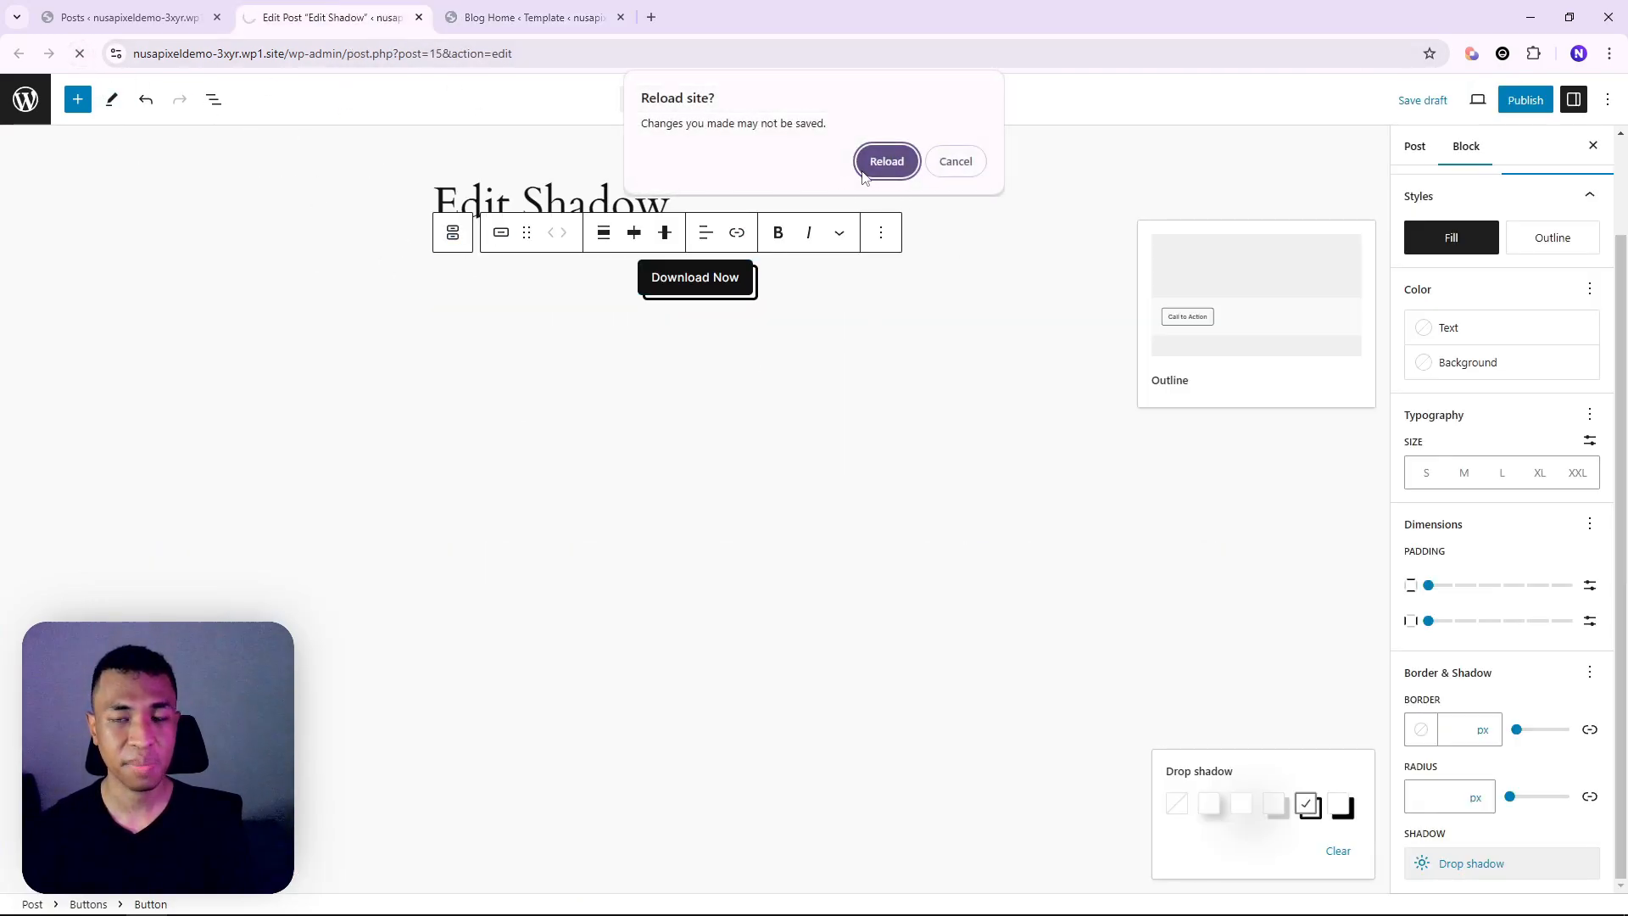
click(887, 161)
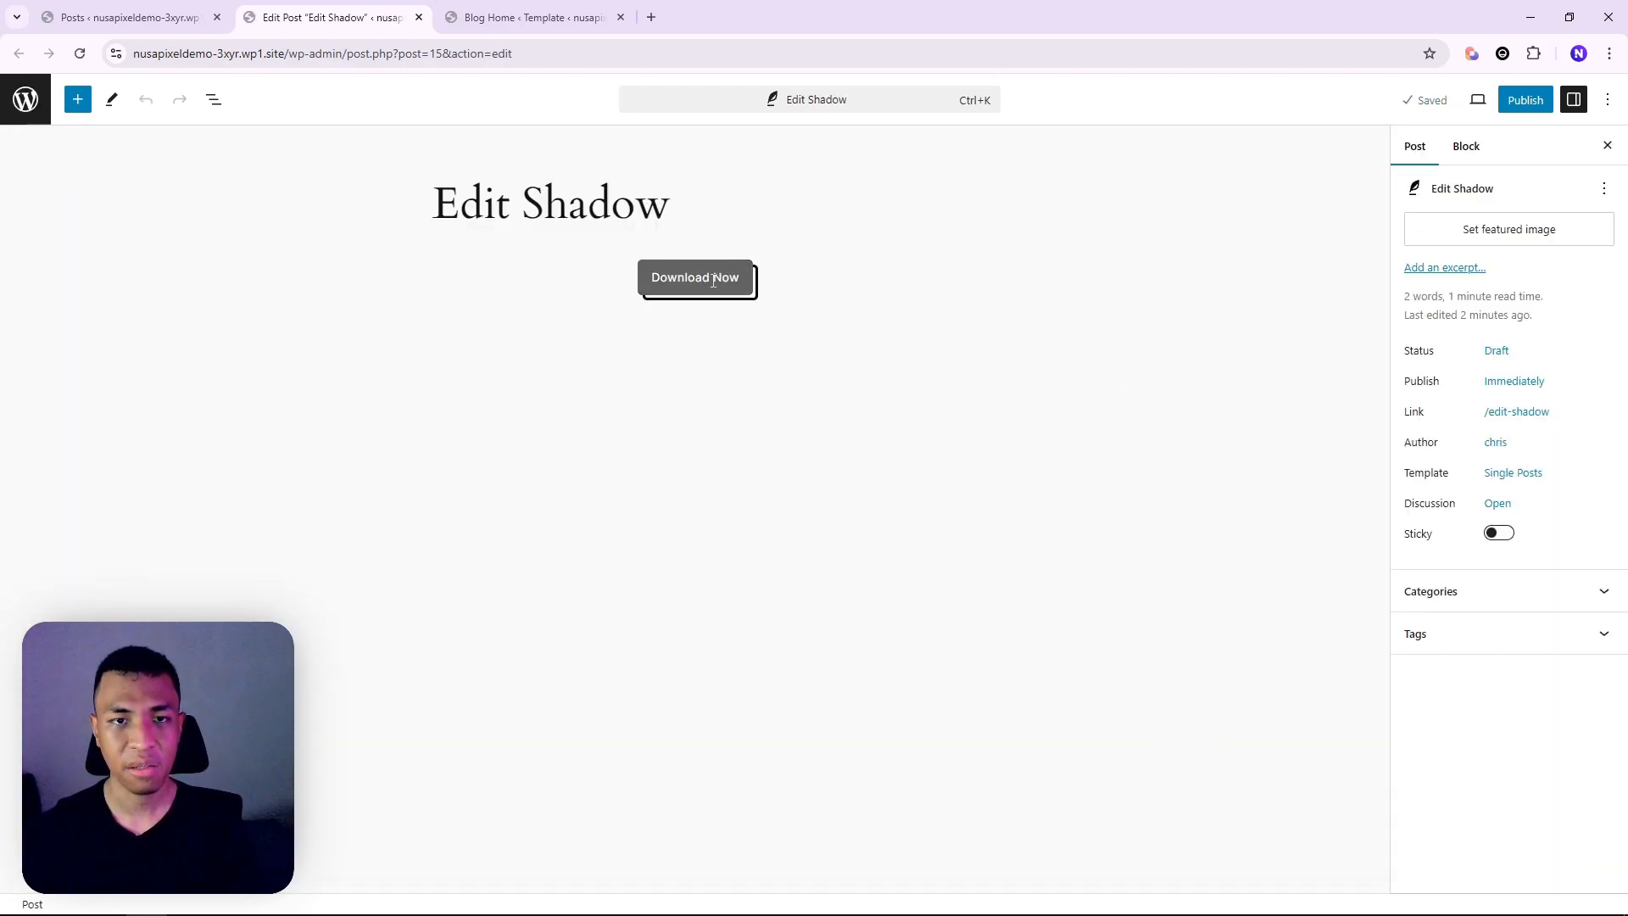
Apply the Purple shadow to the Download Now button
click(731, 276)
click(1557, 269)
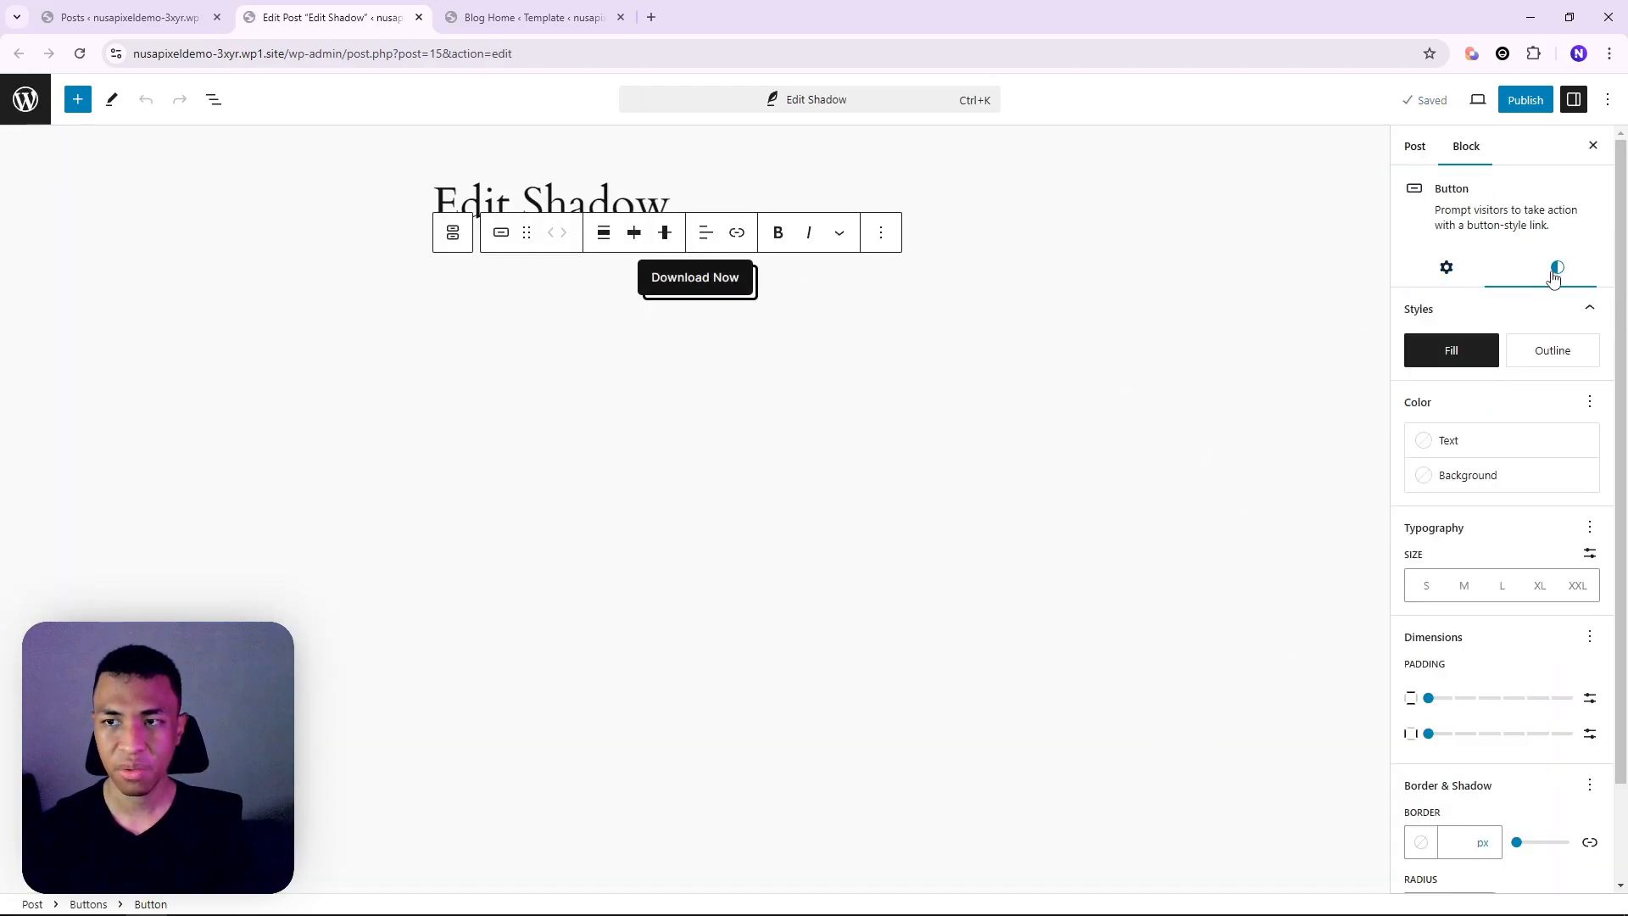
scroll(1518, 666, down, 1)
scroll(1518, 666, down, 1)
click(1501, 864)
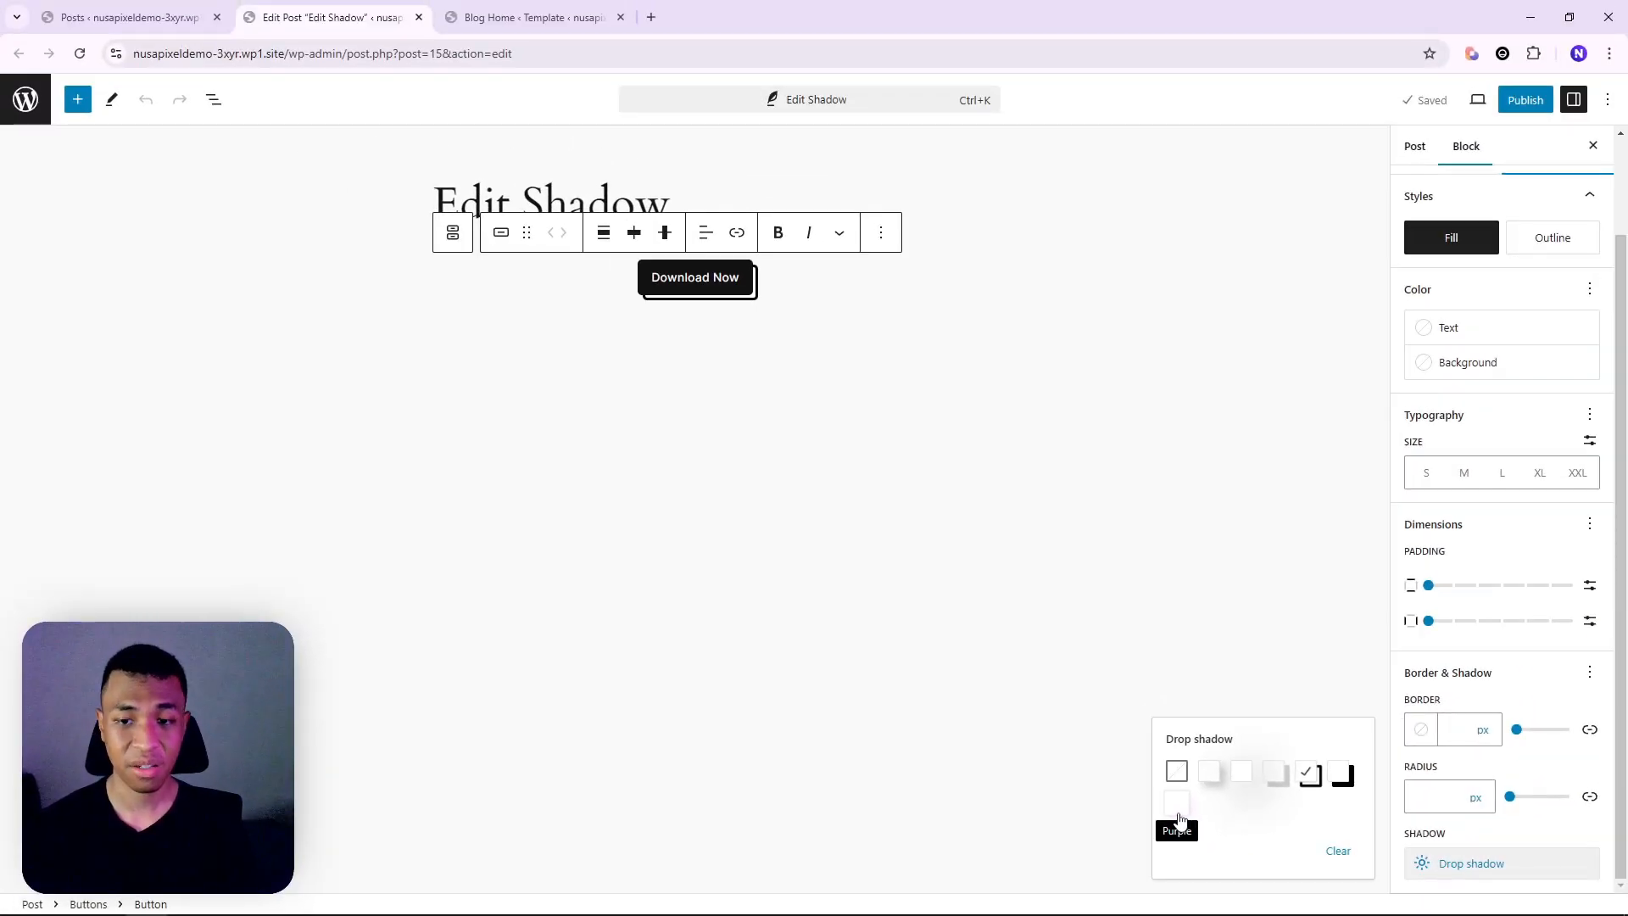
click(1177, 805)
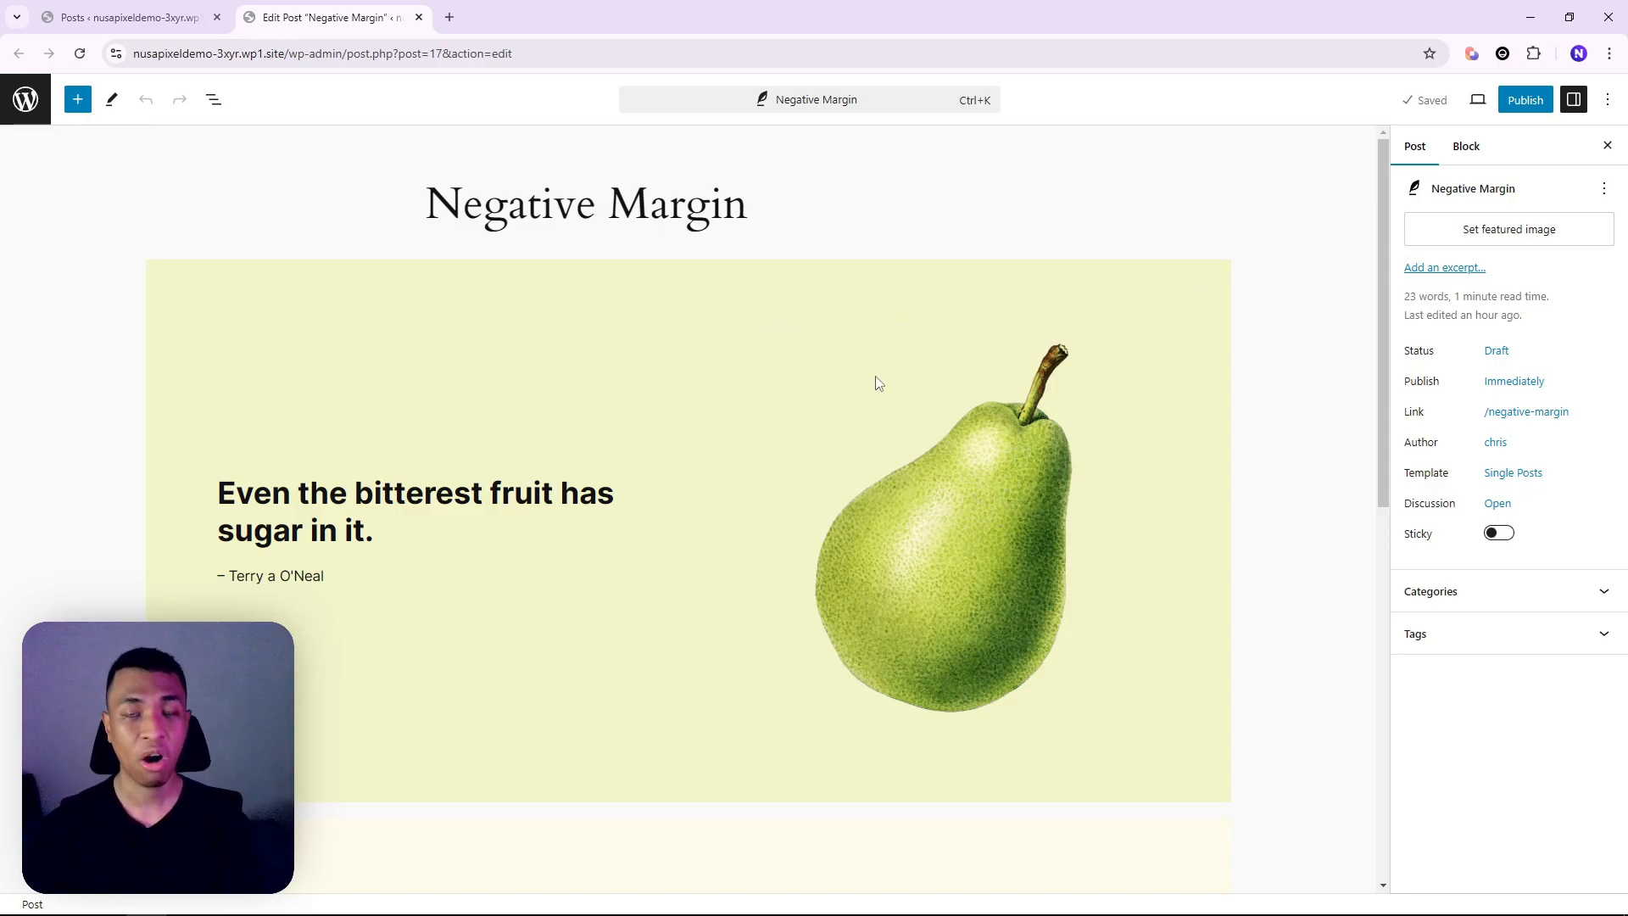
Select the second Media & Text (half-pear) block from the block outline
click(213, 100)
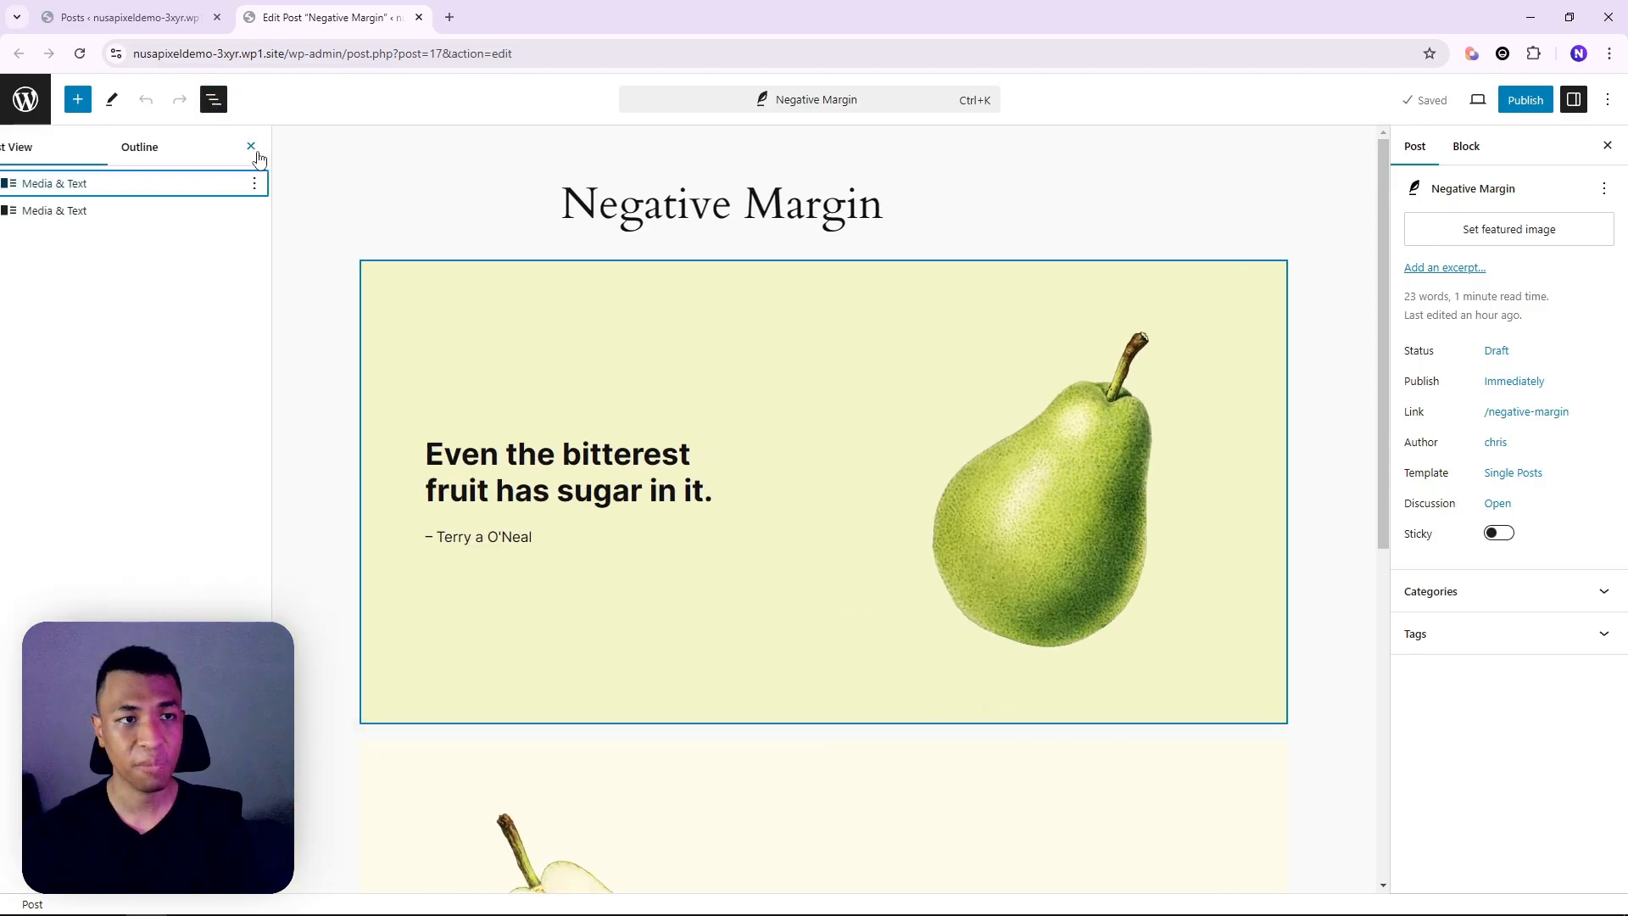
scroll(833, 376, down, 1)
scroll(833, 376, down, 2)
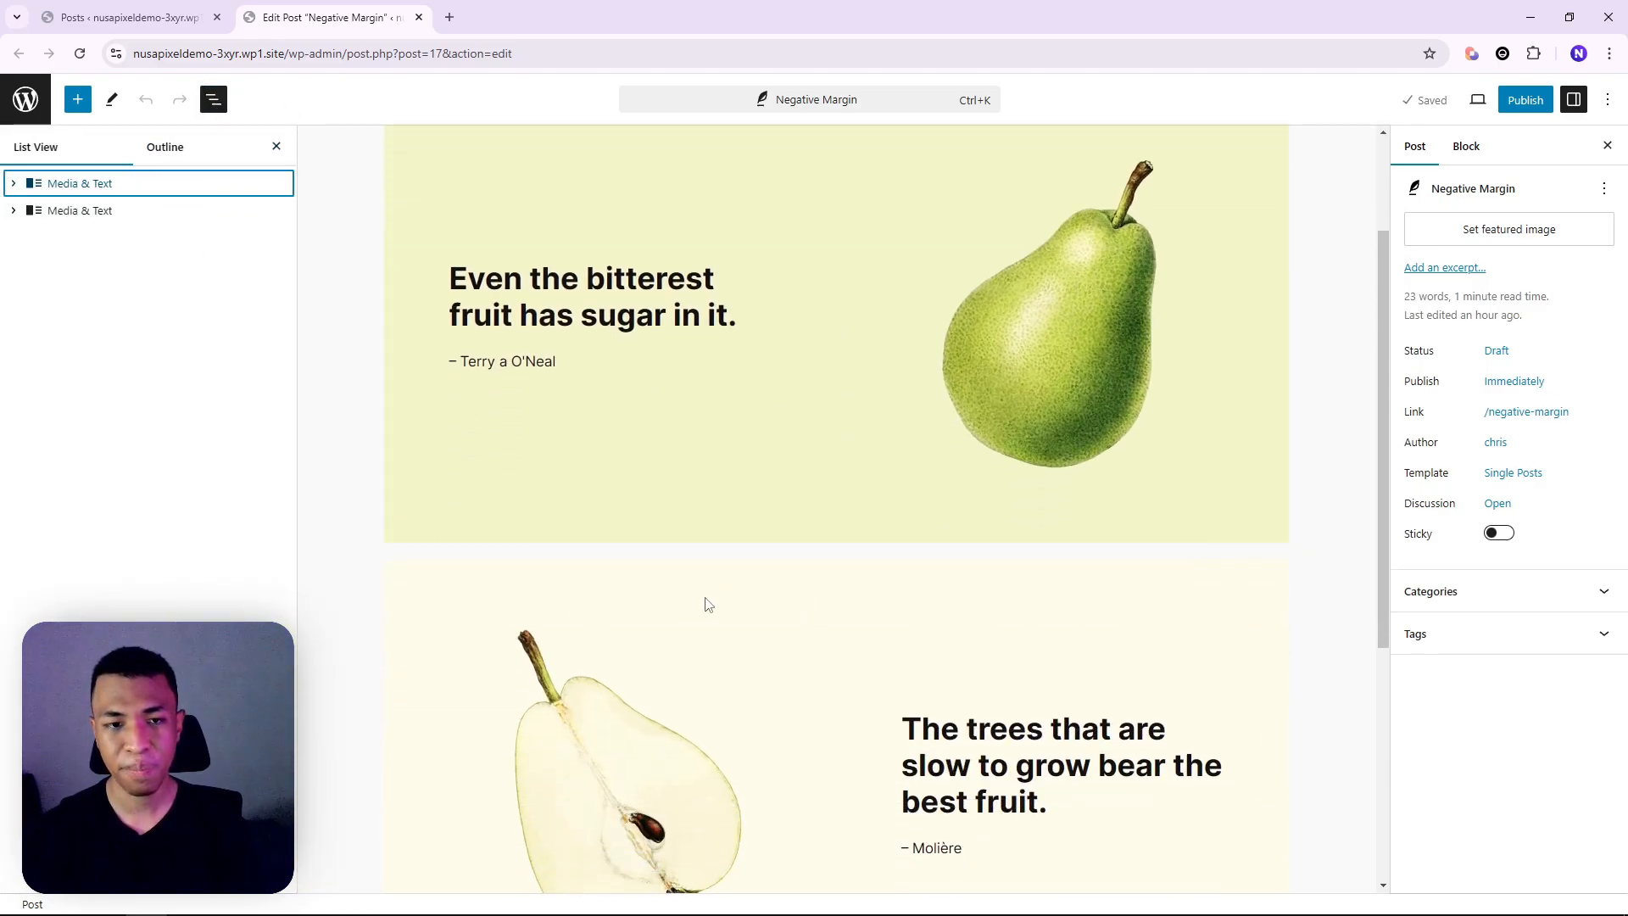
click(478, 569)
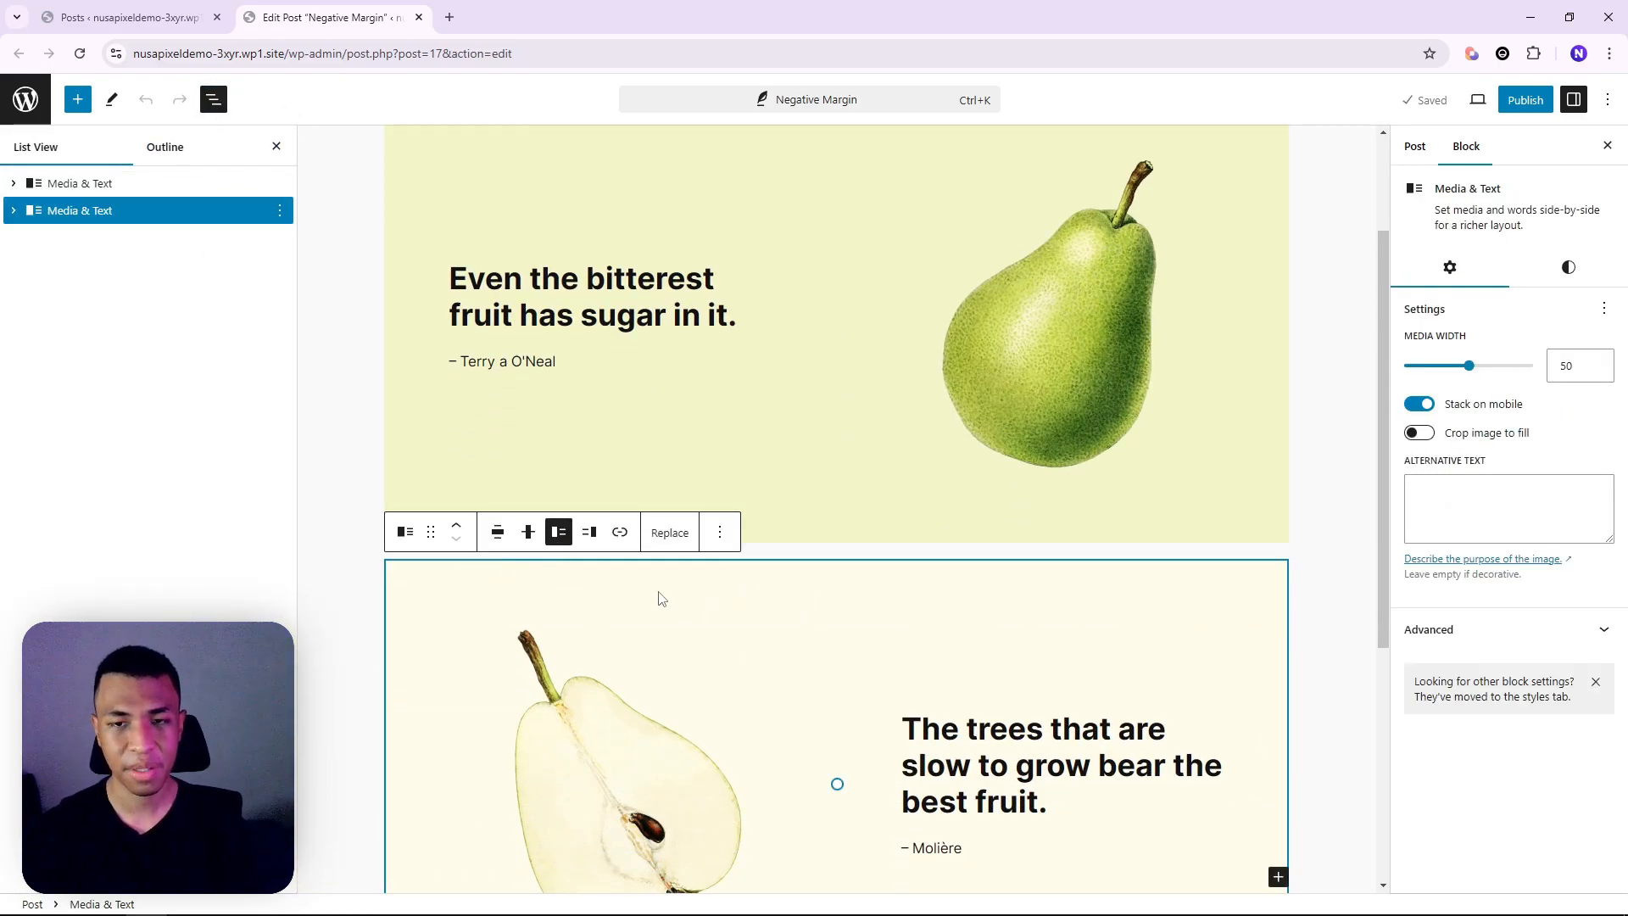
click(797, 534)
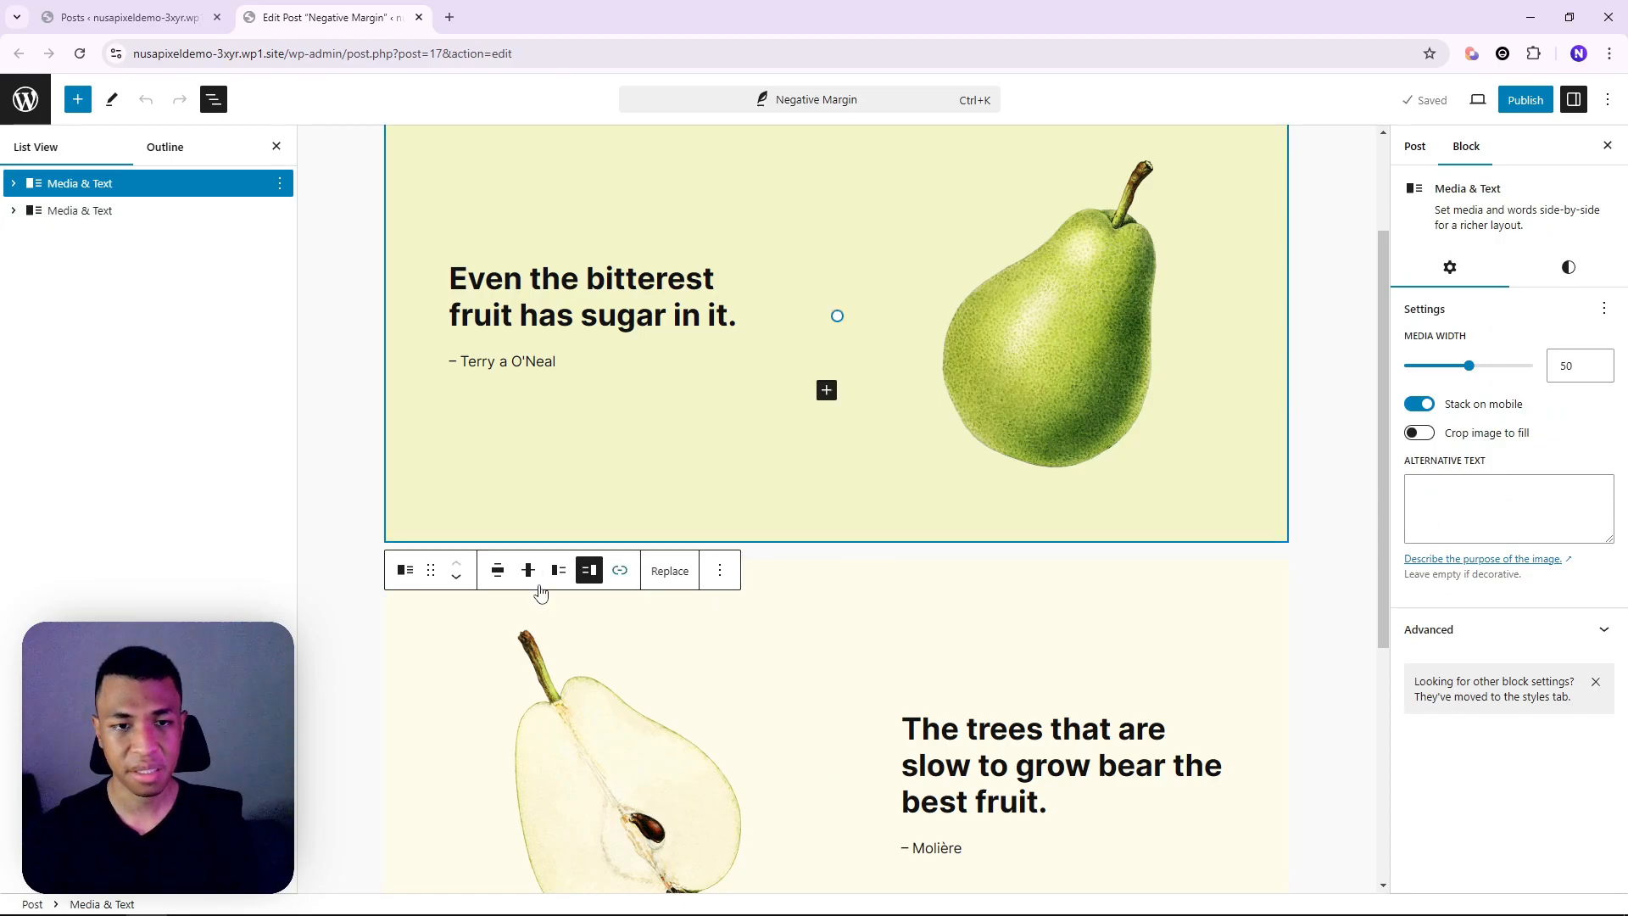
click(81, 211)
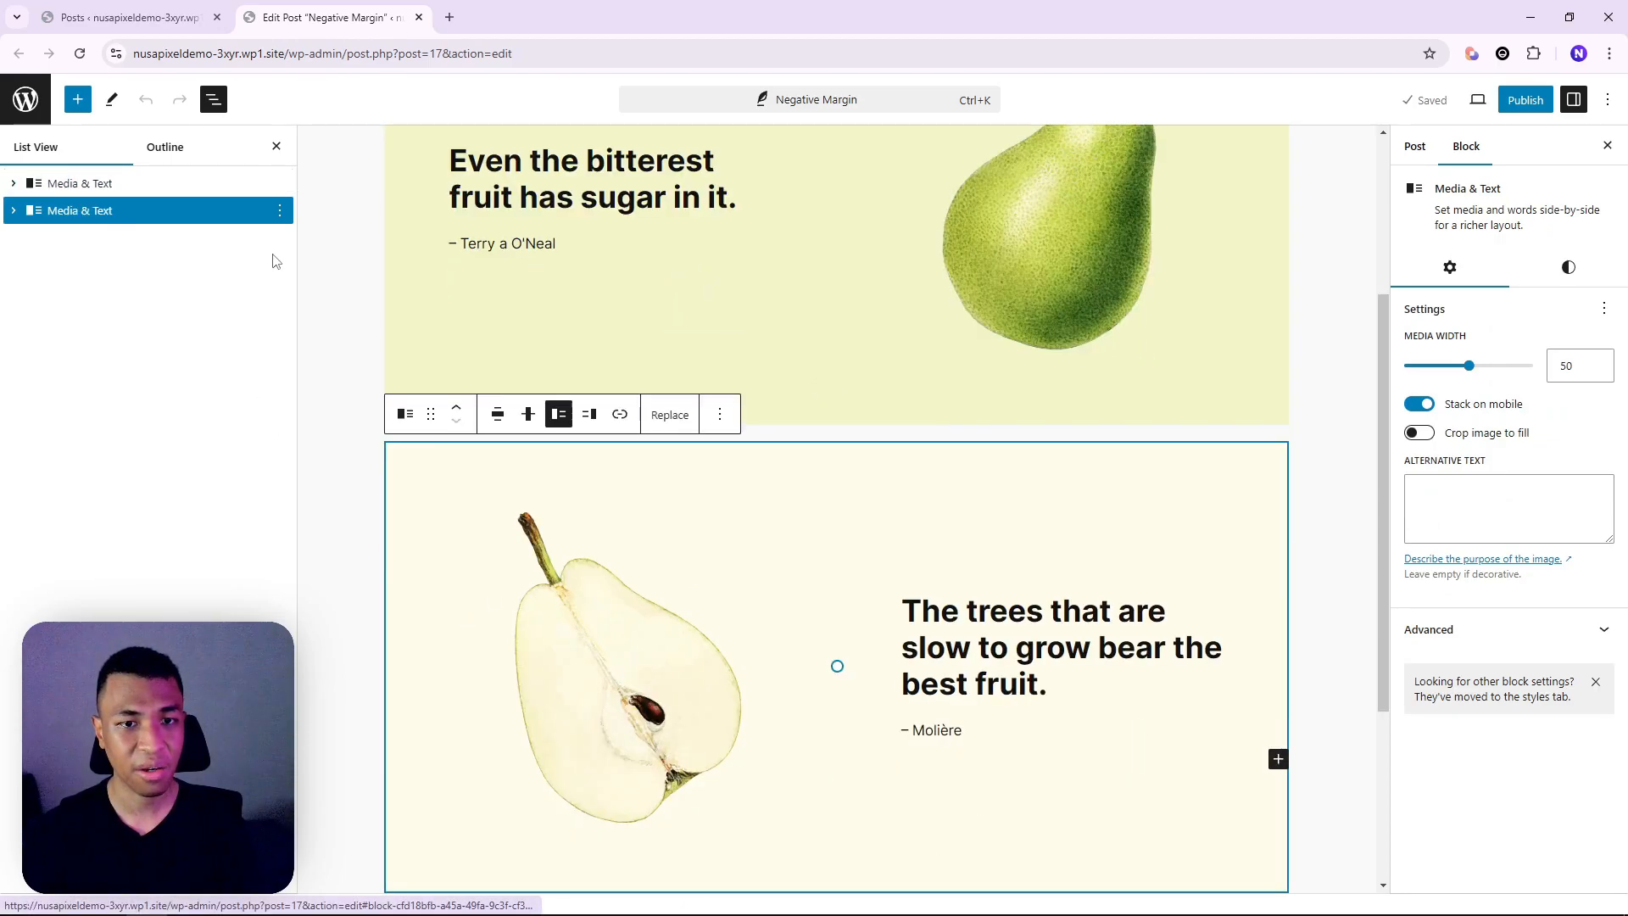
Give the block a negative custom top margin in rem to close the gap, and save the draft
click(1568, 267)
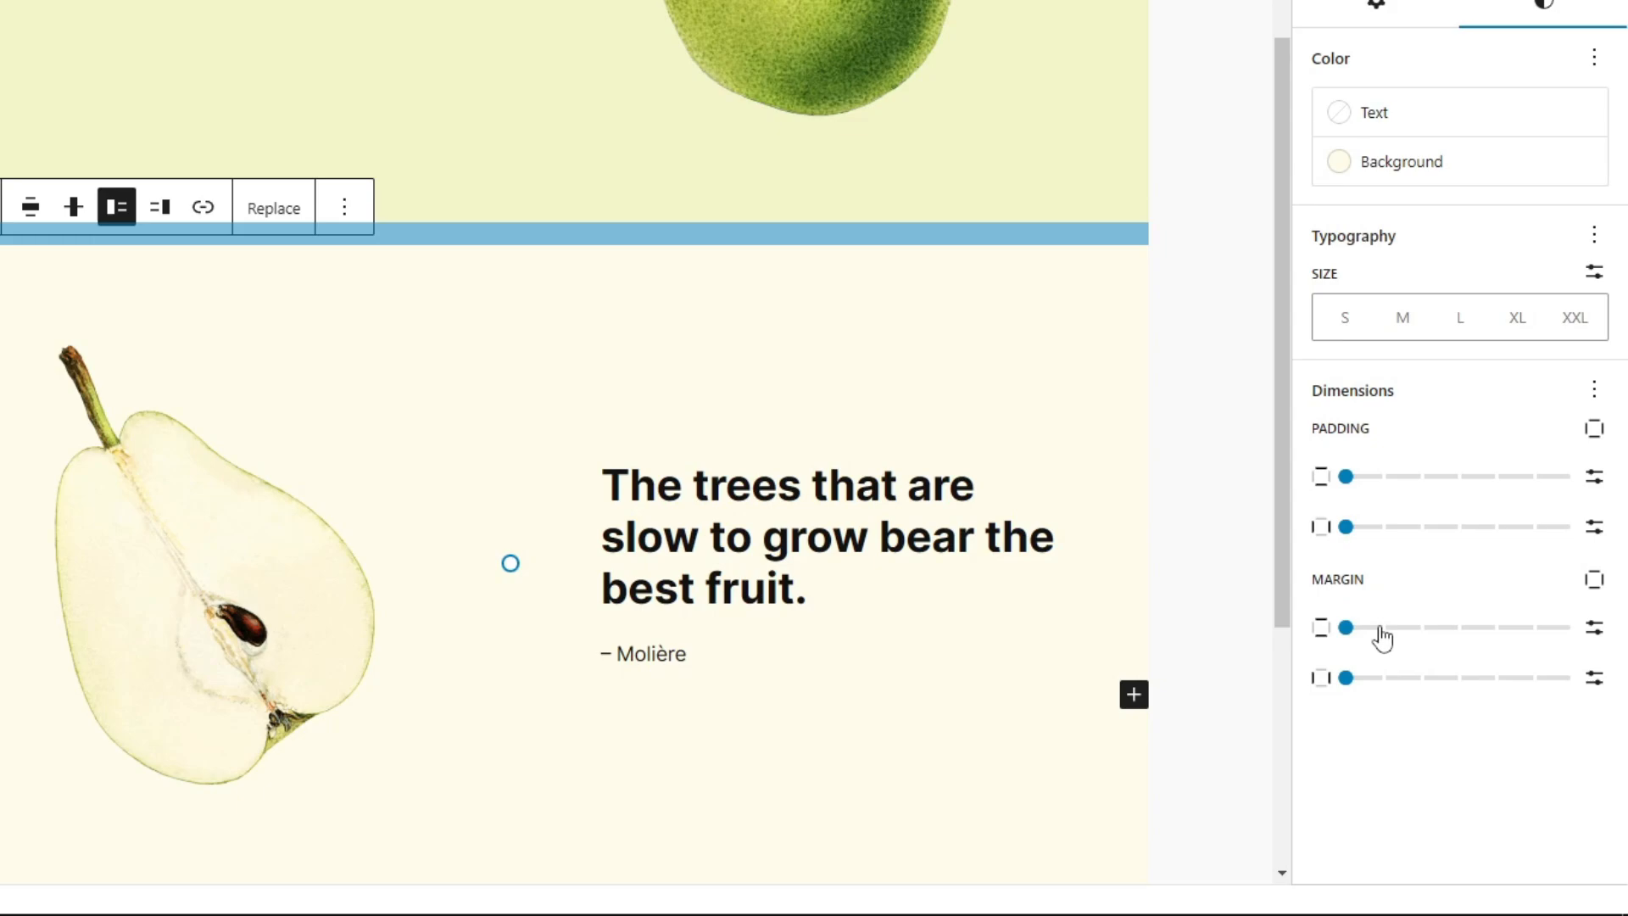
click(1593, 581)
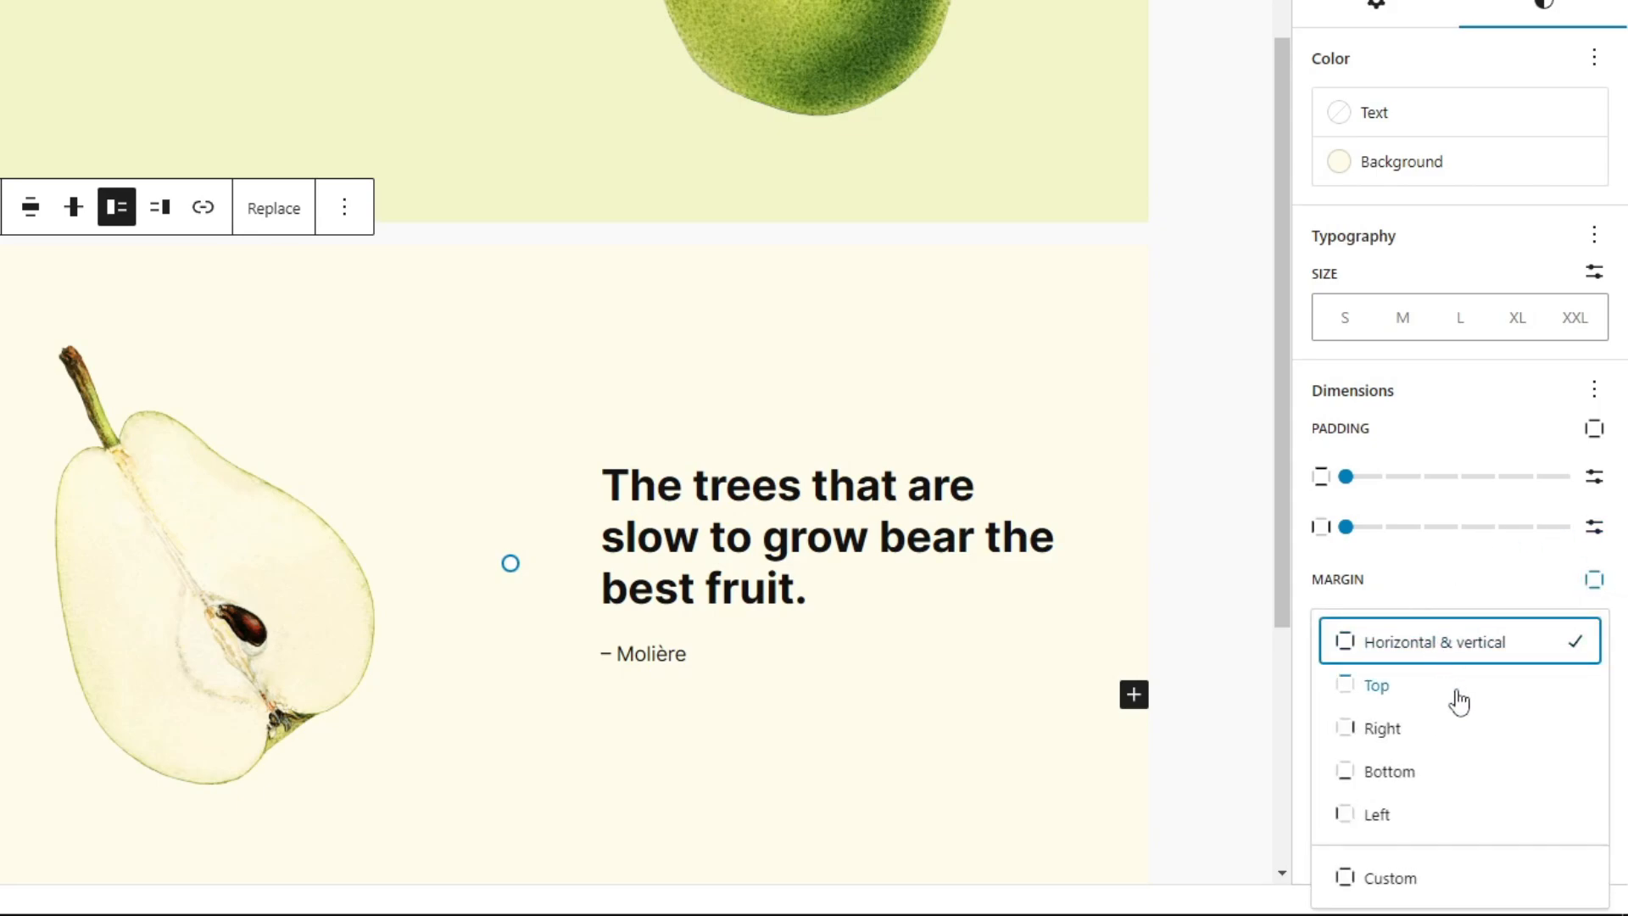
click(1400, 688)
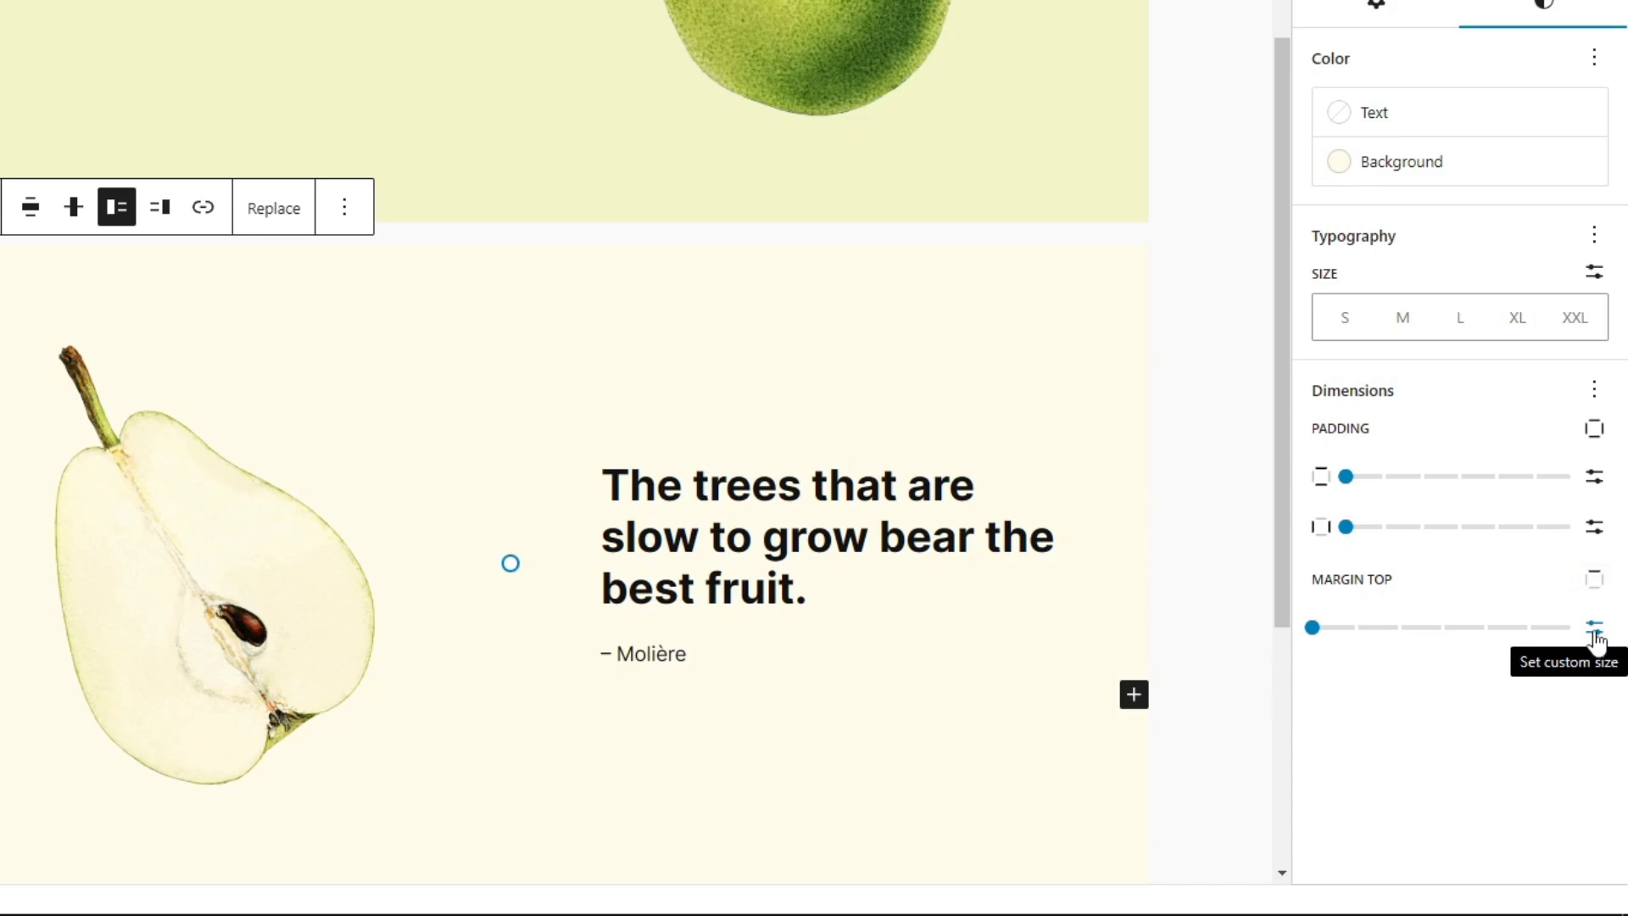
click(1594, 632)
click(1408, 632)
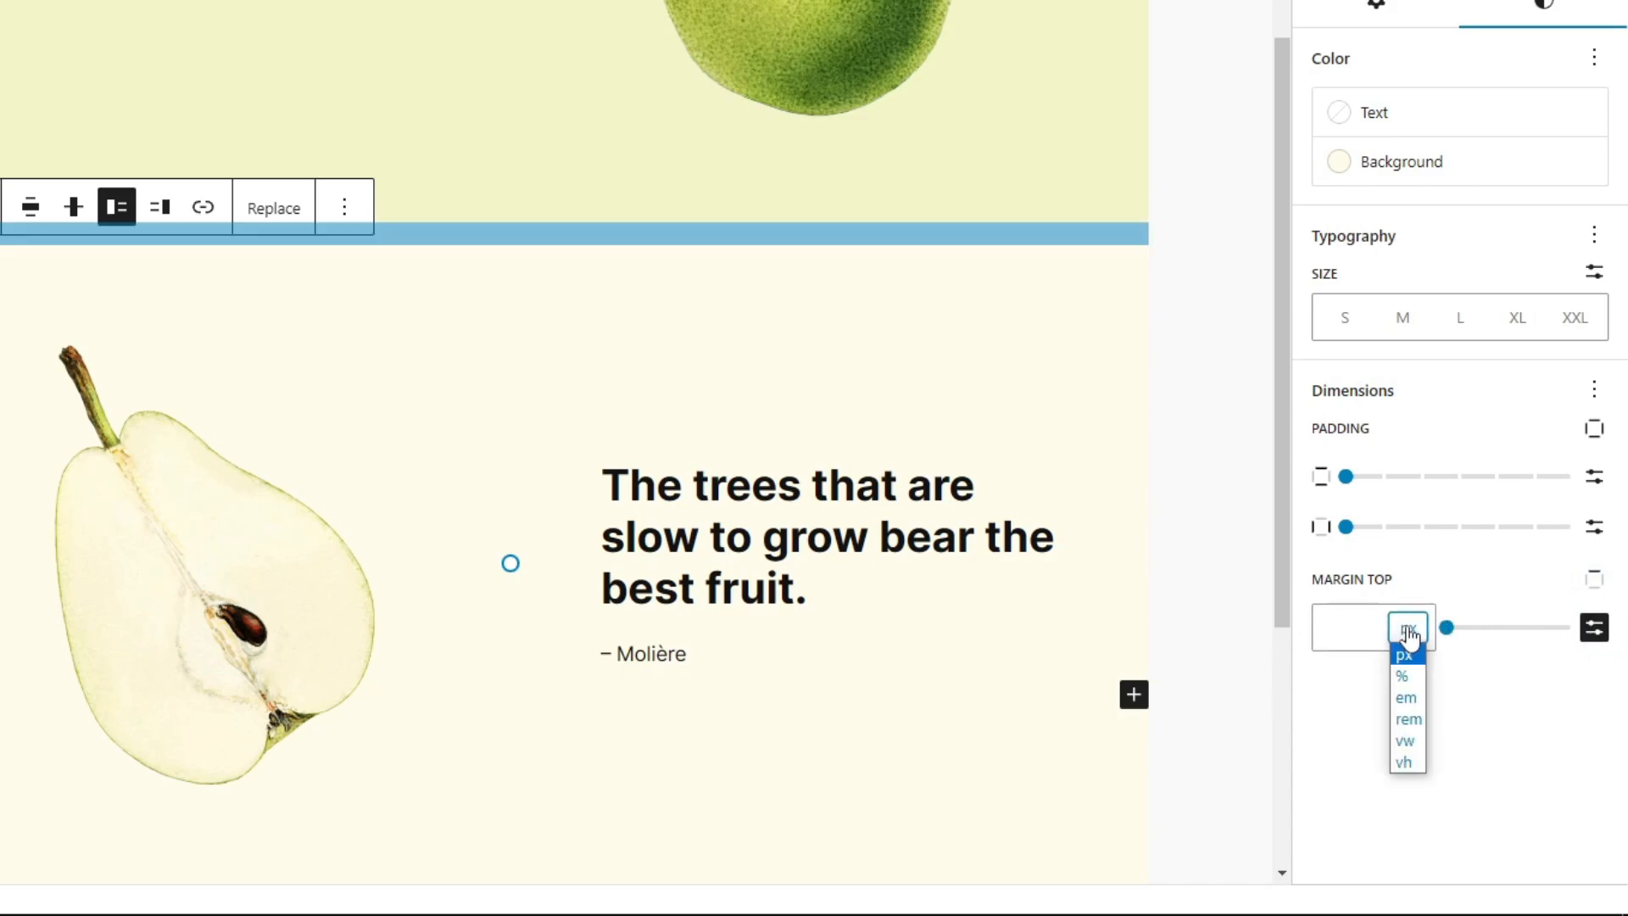
click(1409, 719)
click(1359, 634)
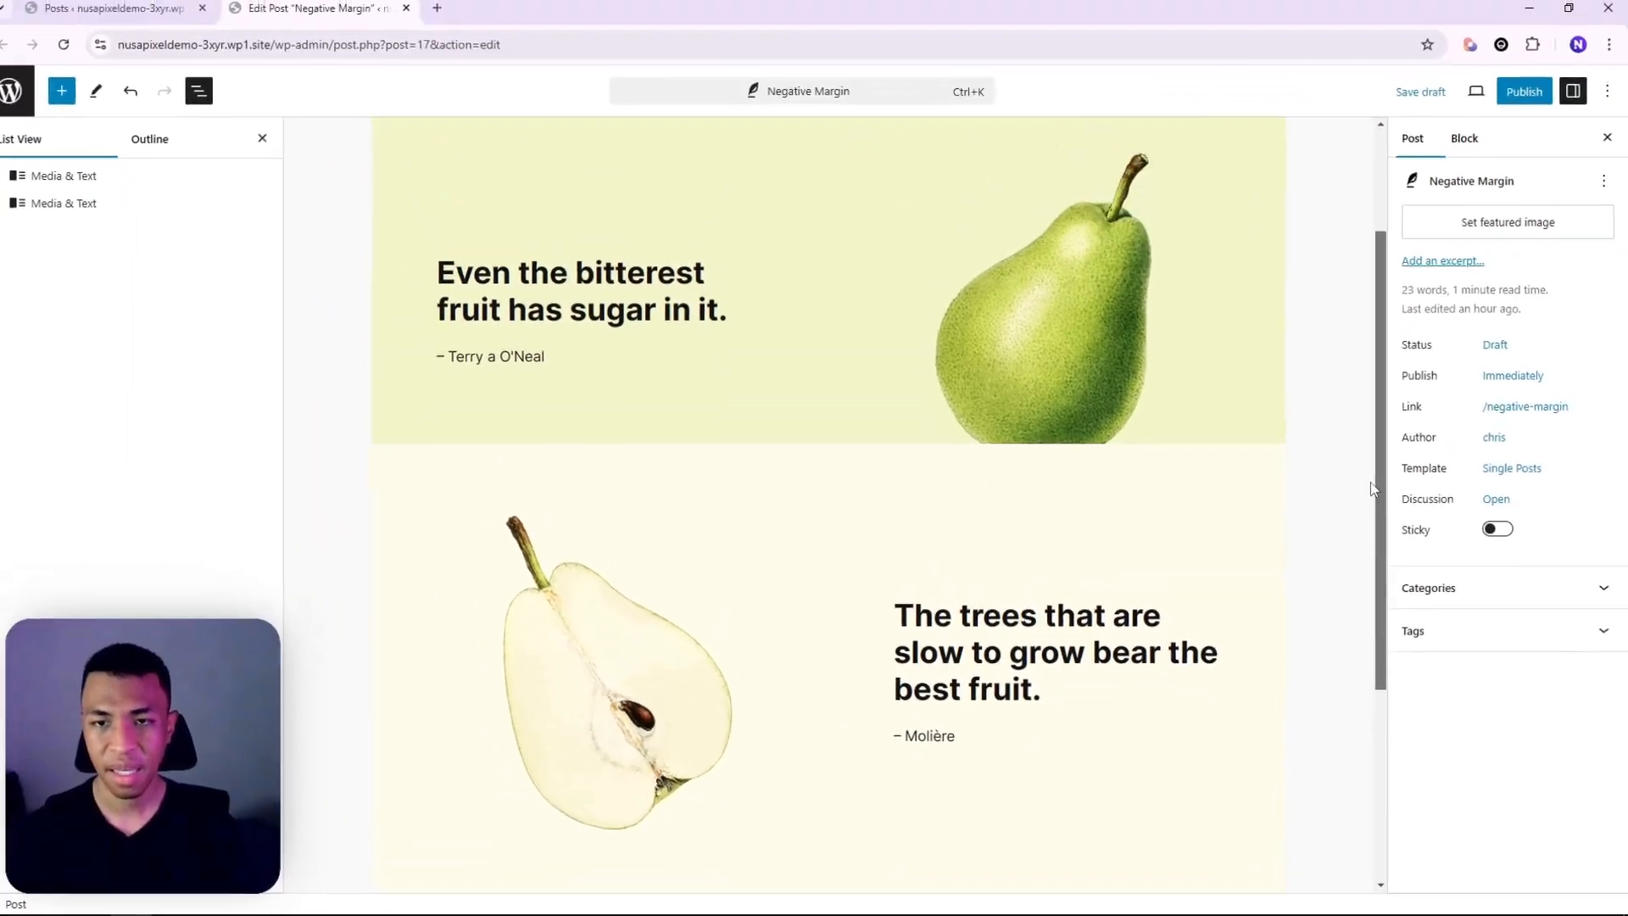
scroll(1140, 484, up, 1)
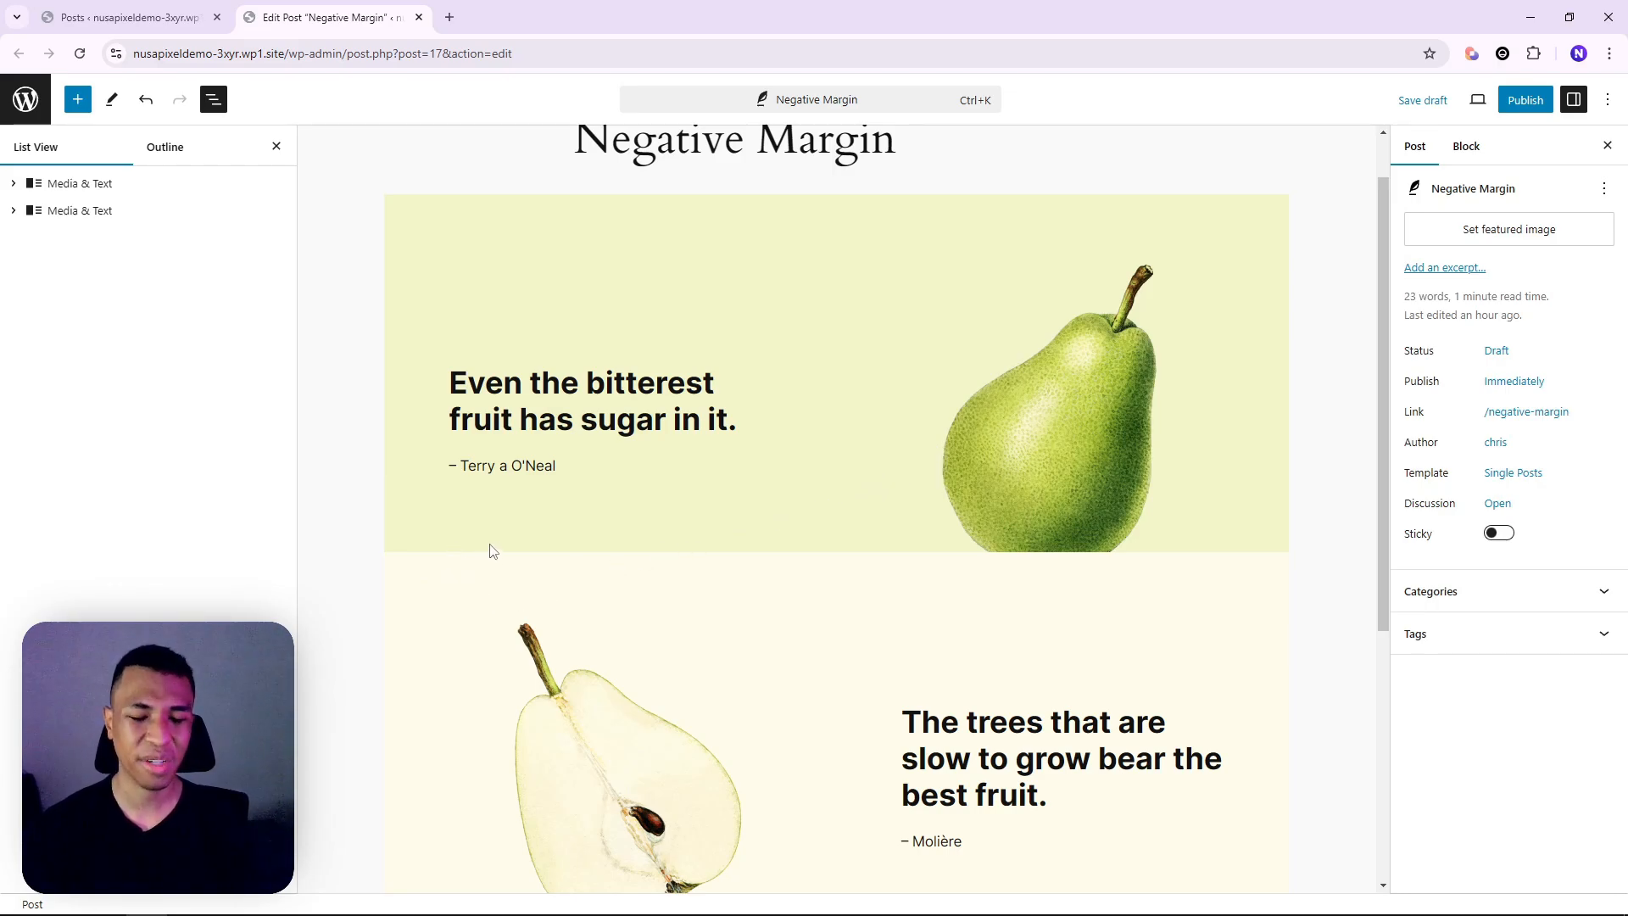
key(ctrl+s)
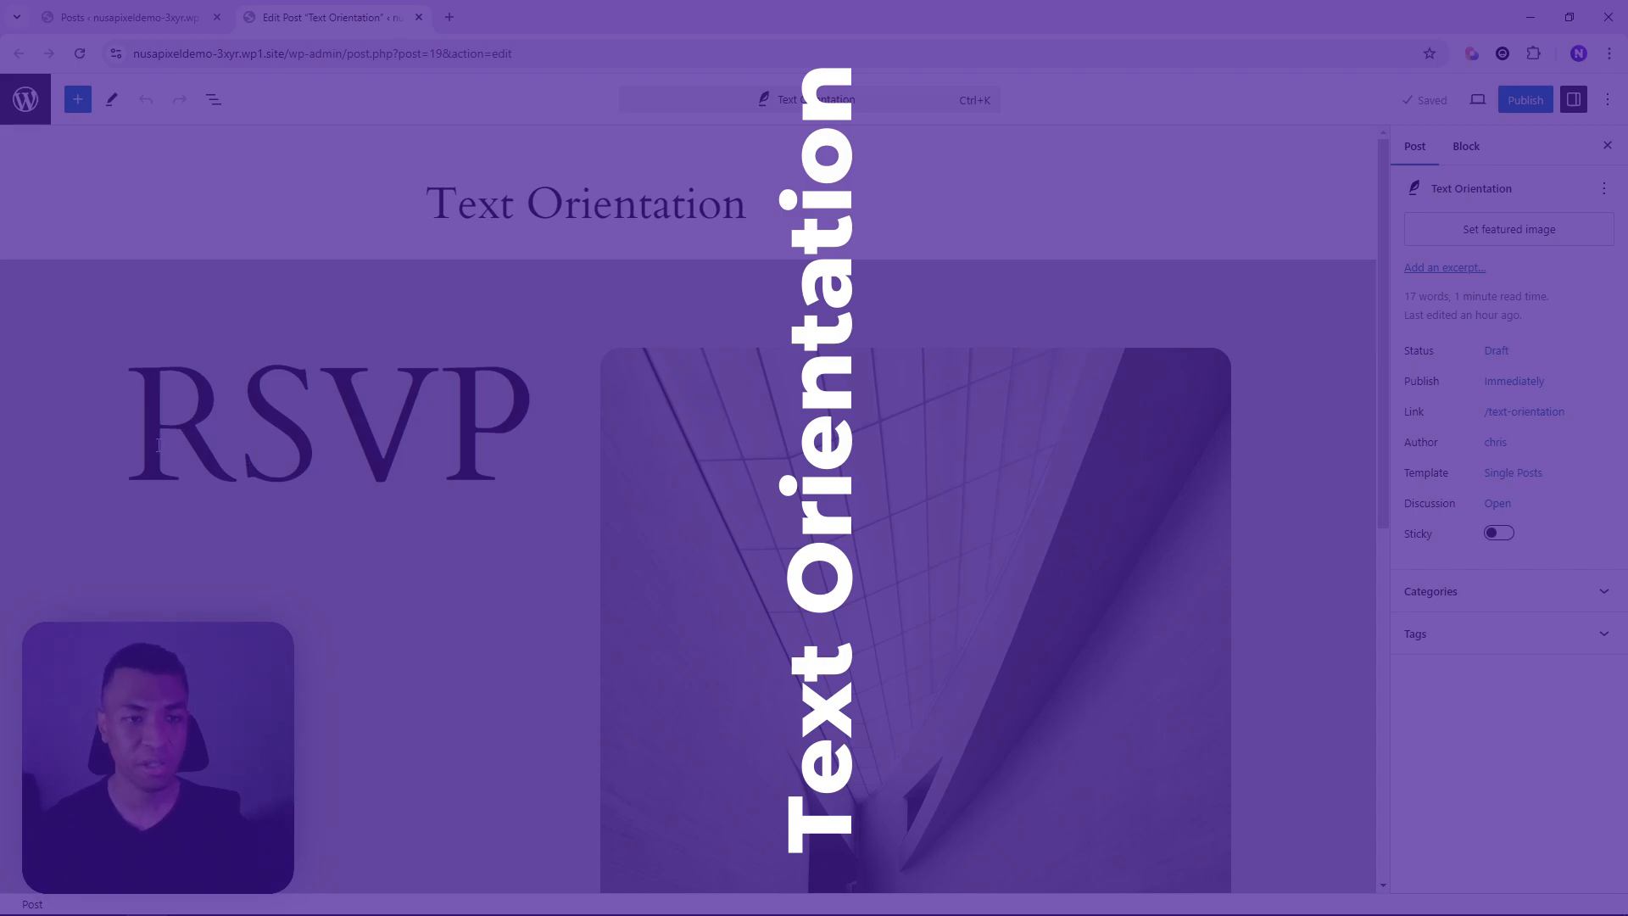
Select the RSVP heading block through the block outline
click(159, 445)
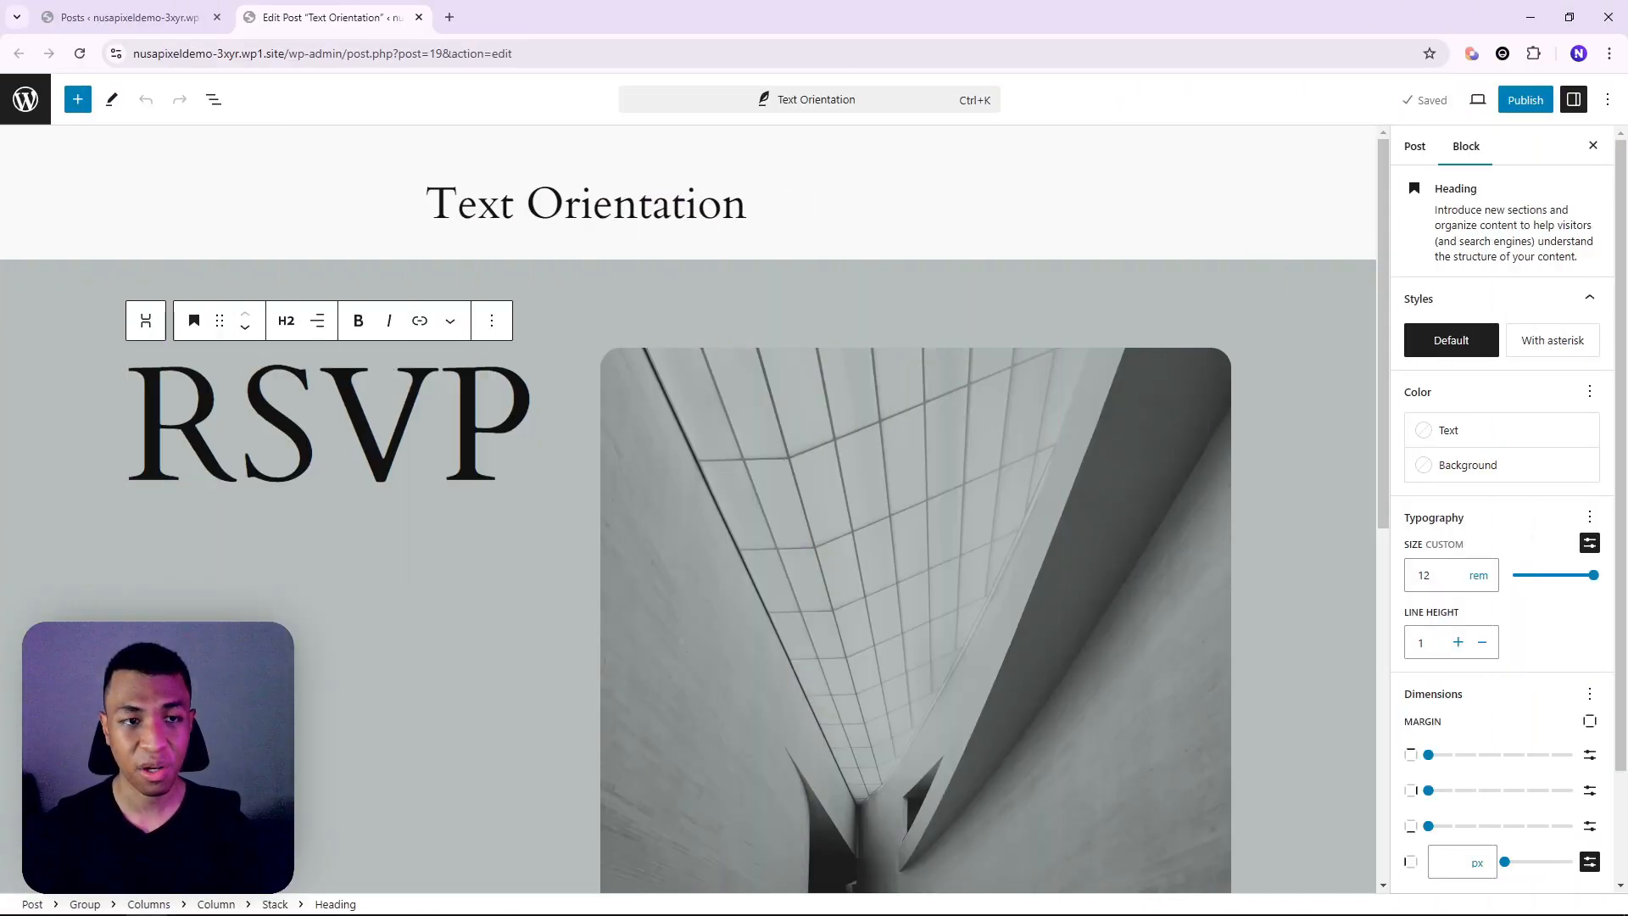
click(350, 441)
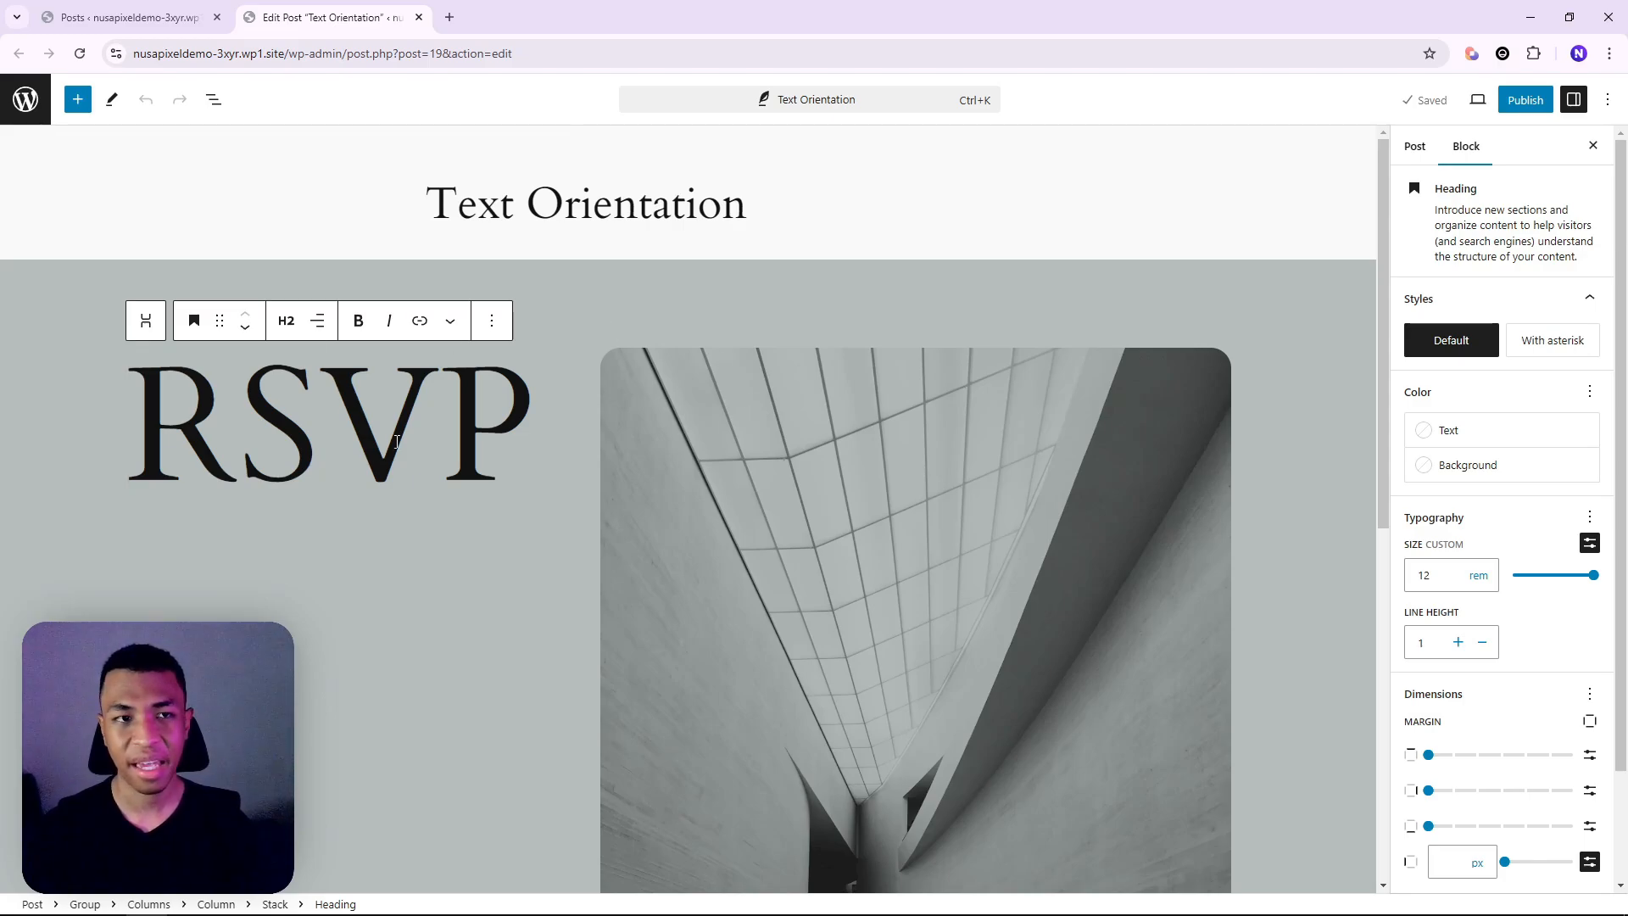
click(214, 99)
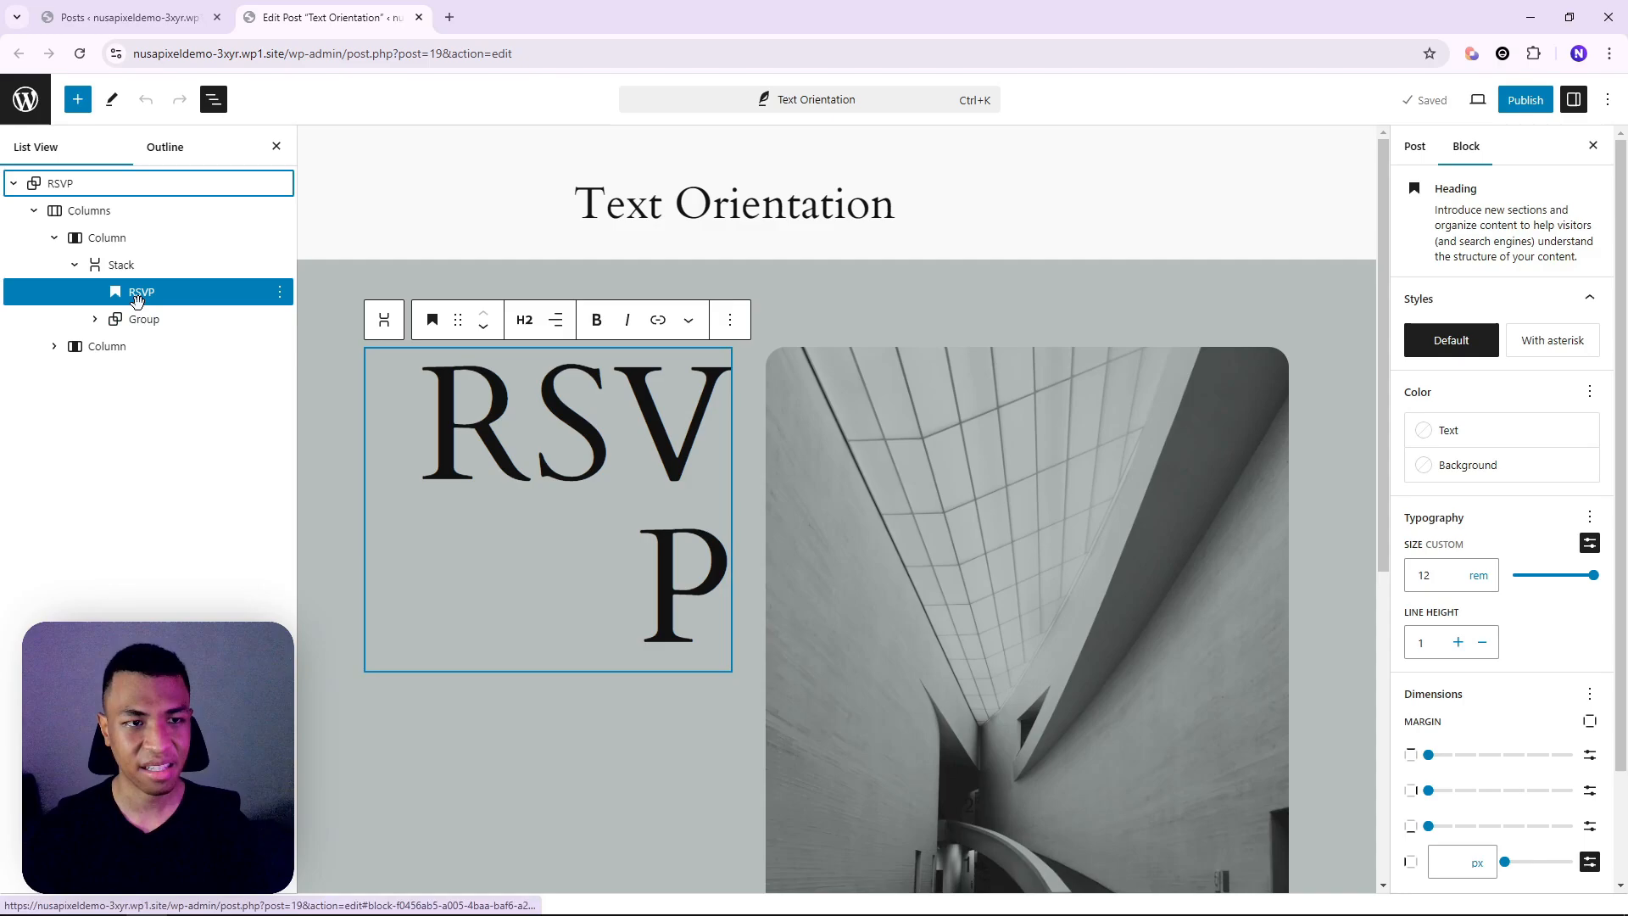
click(137, 297)
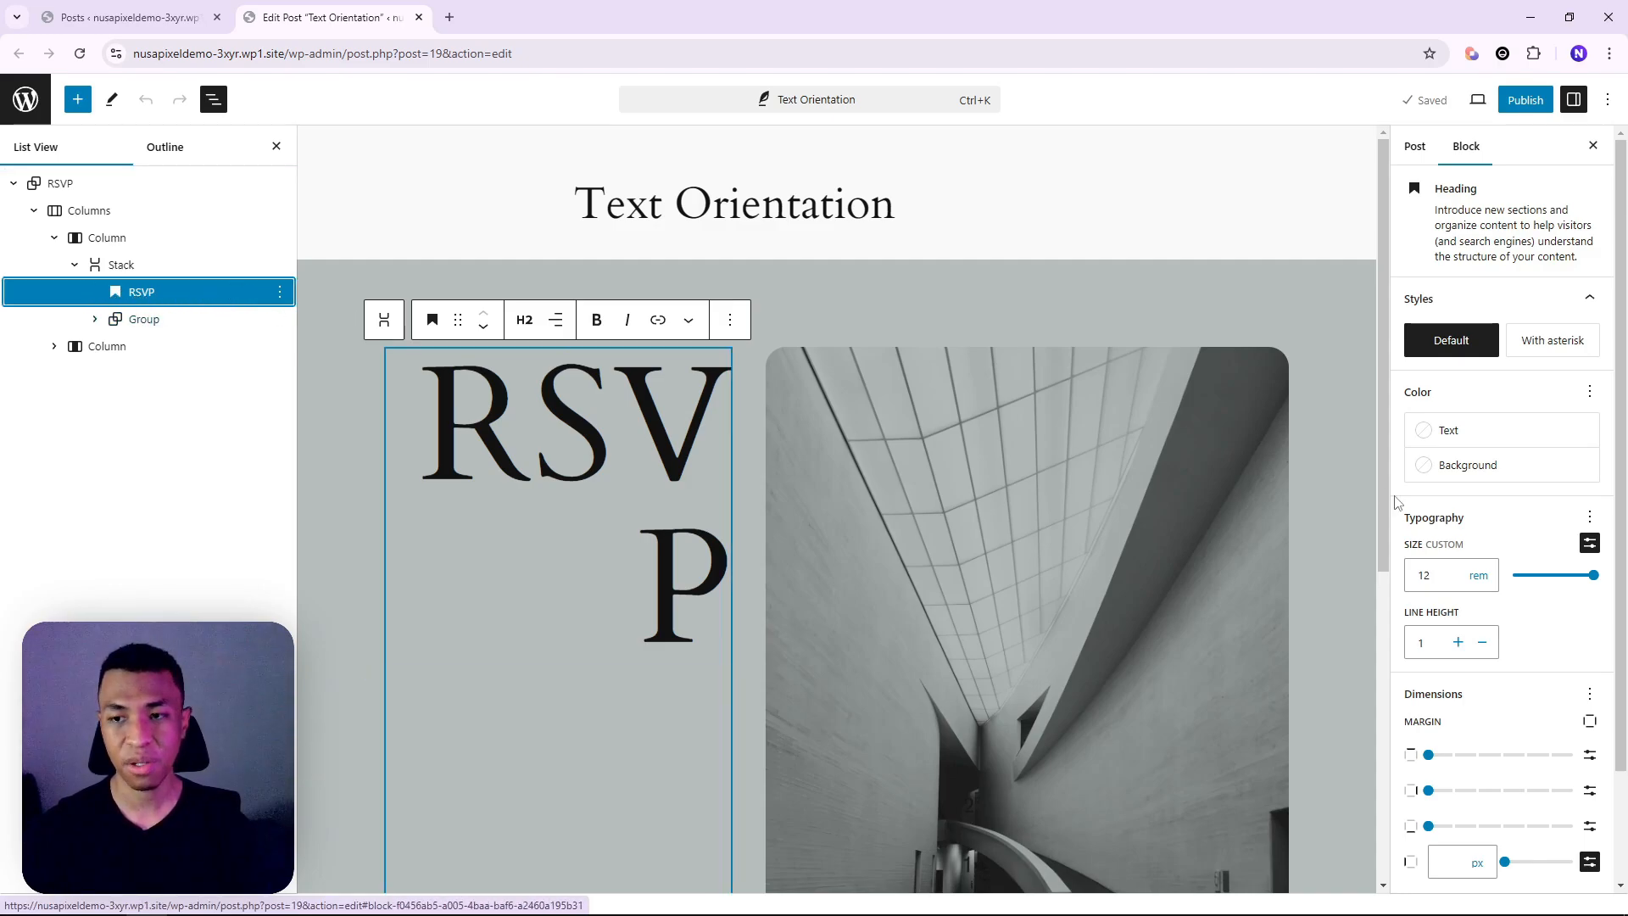
scroll(1469, 587, down, 3)
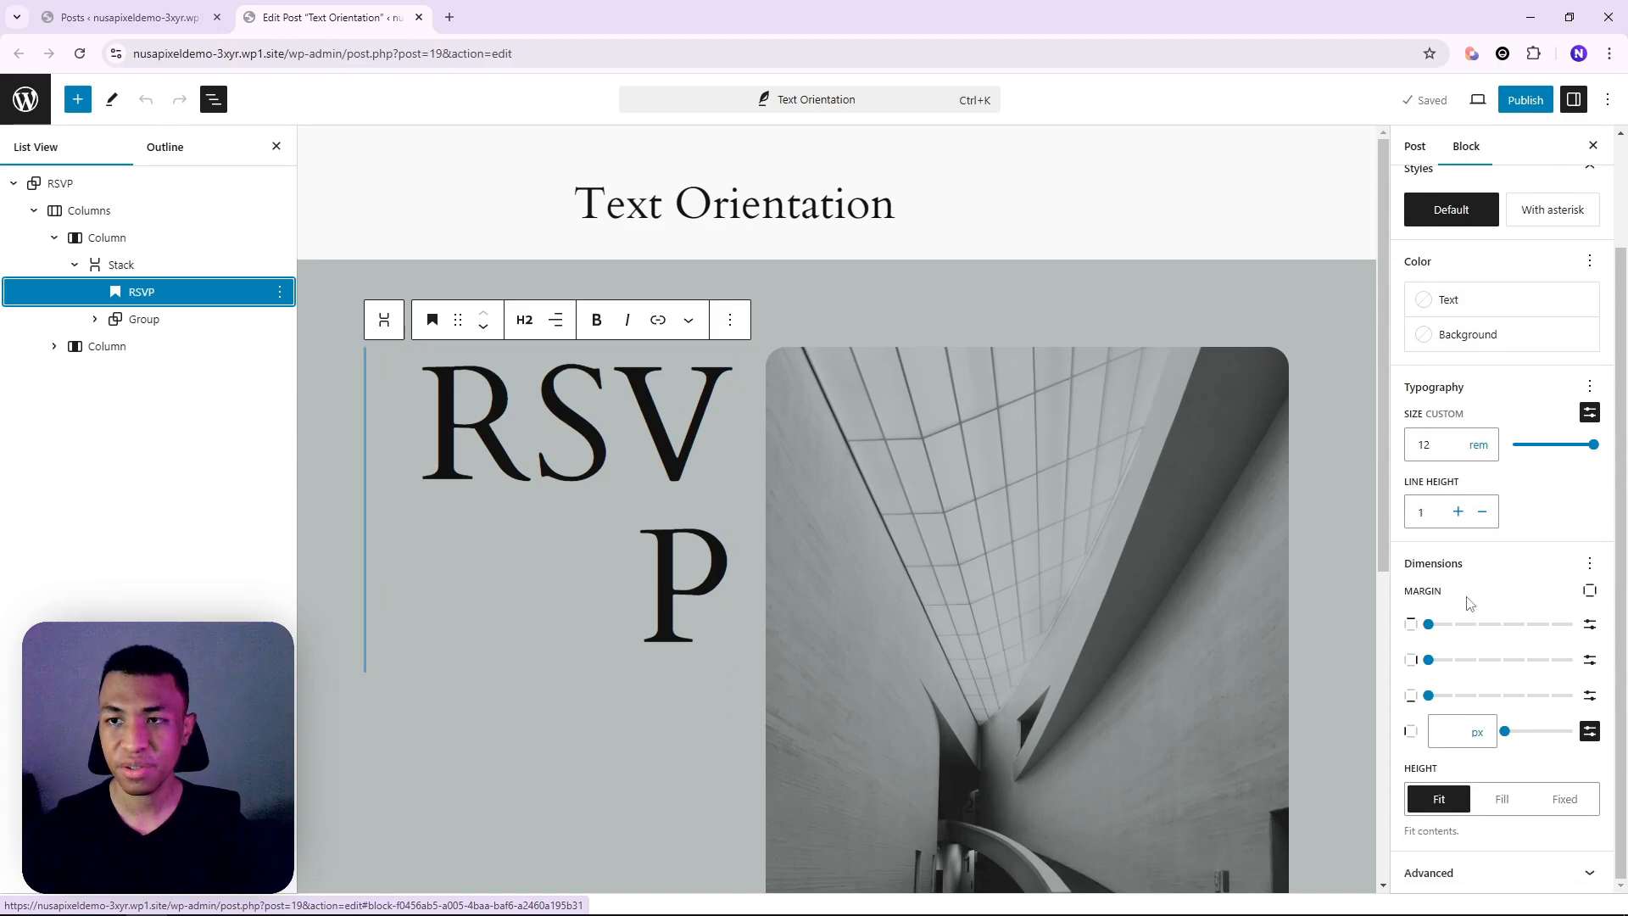
scroll(1471, 603, up, 3)
scroll(1559, 632, down, 3)
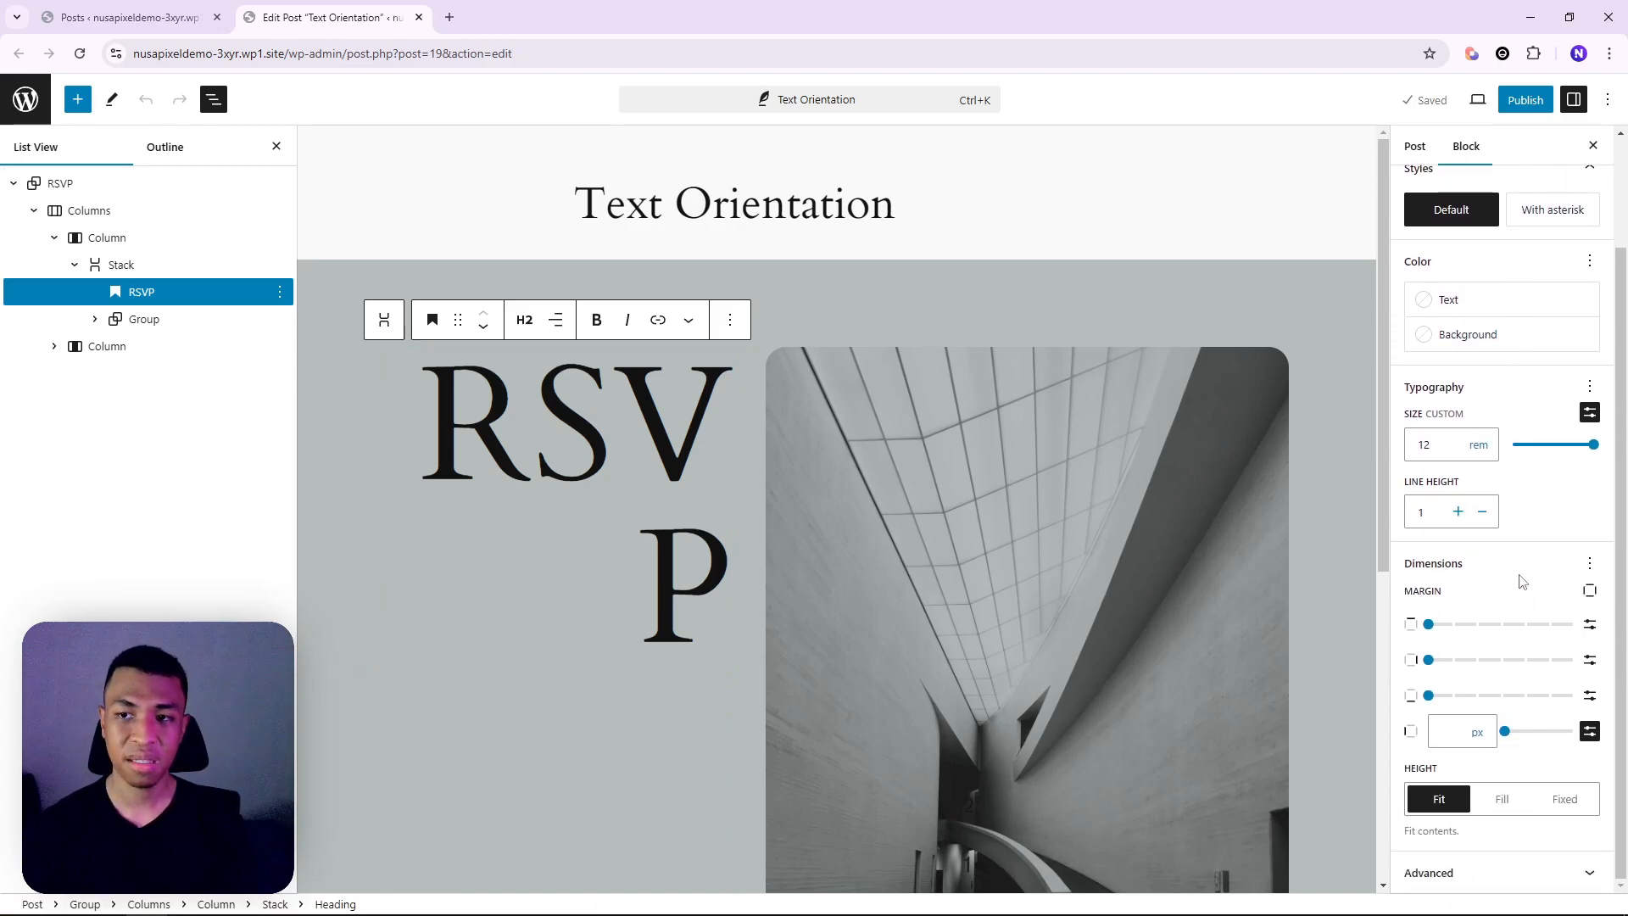
Add the Orientation control to Typography and set the RSVP heading to Vertical
click(1590, 388)
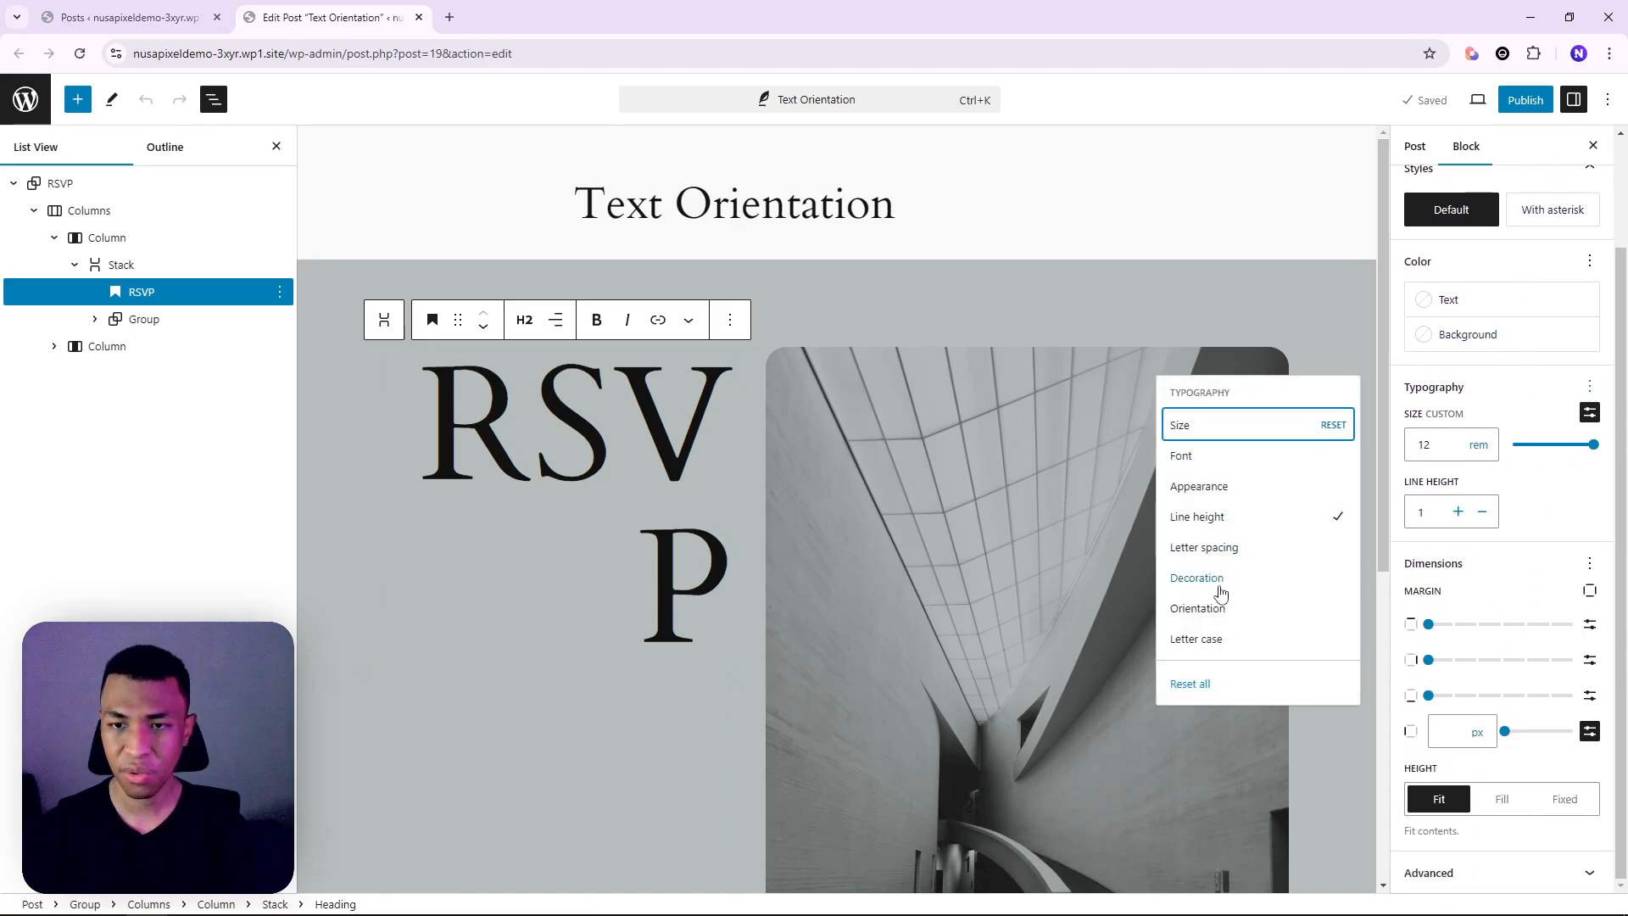
click(1263, 613)
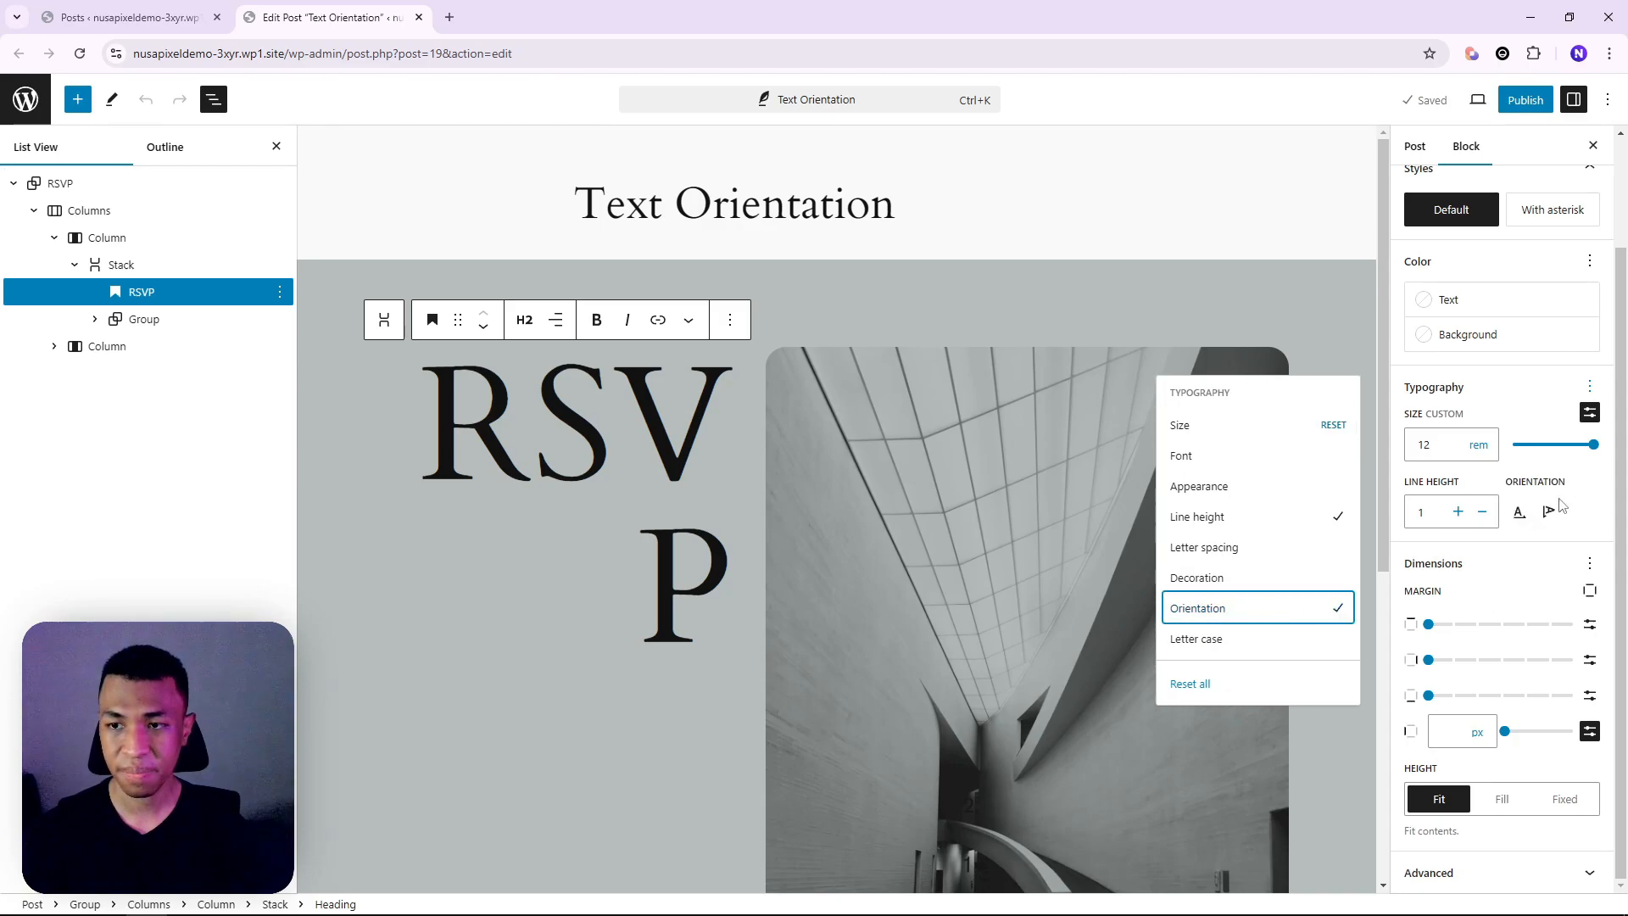
click(1542, 563)
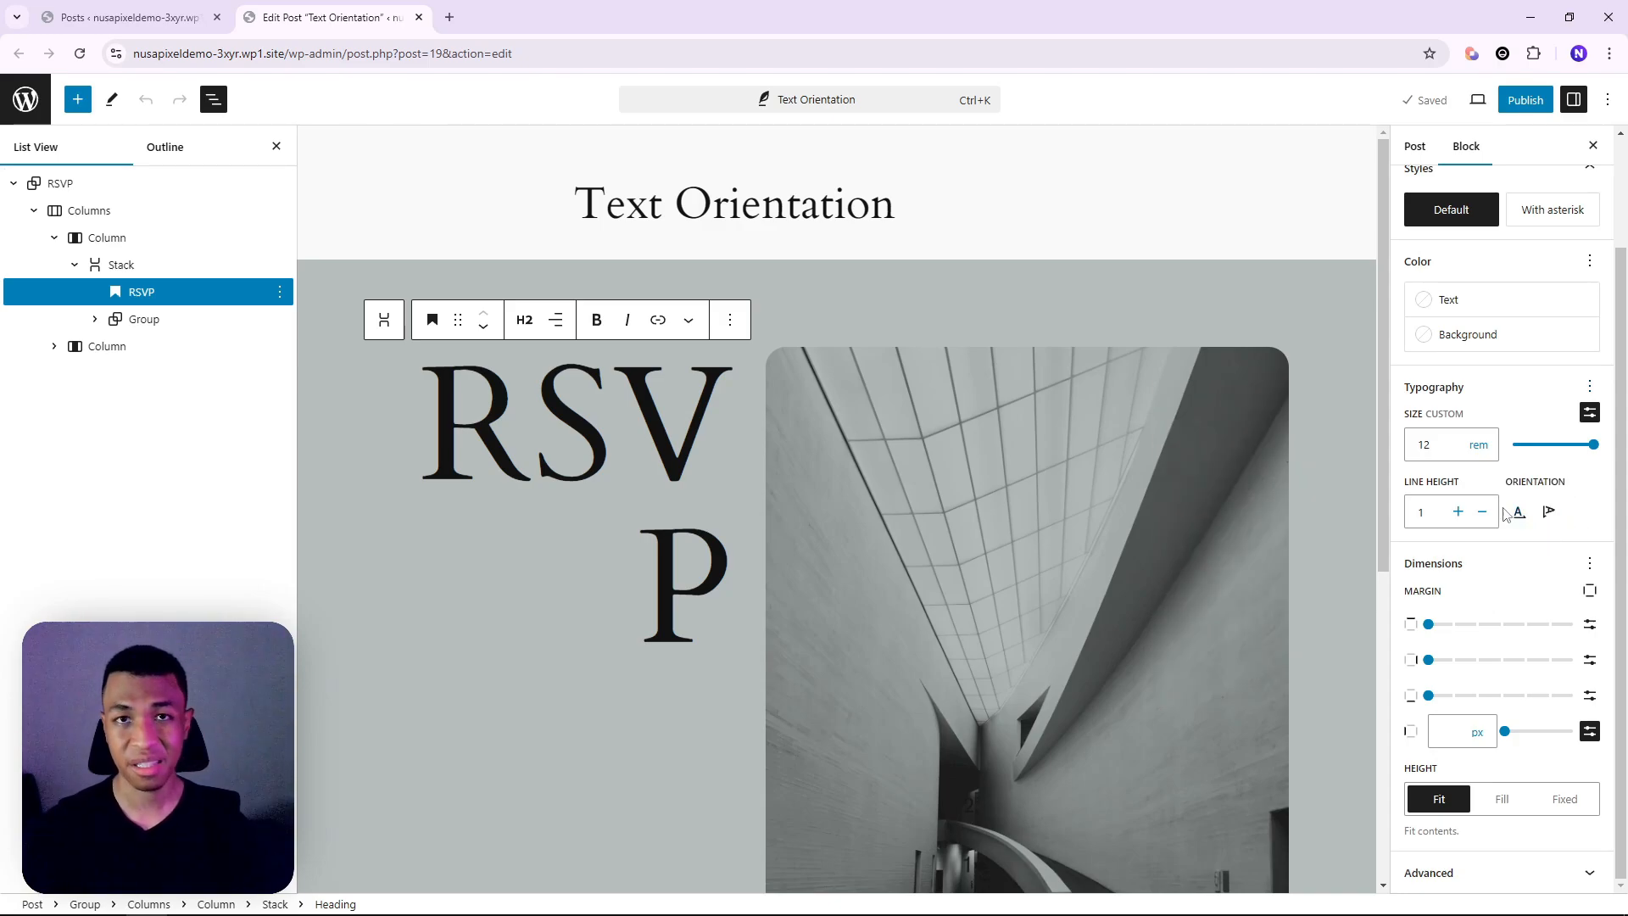
click(1547, 514)
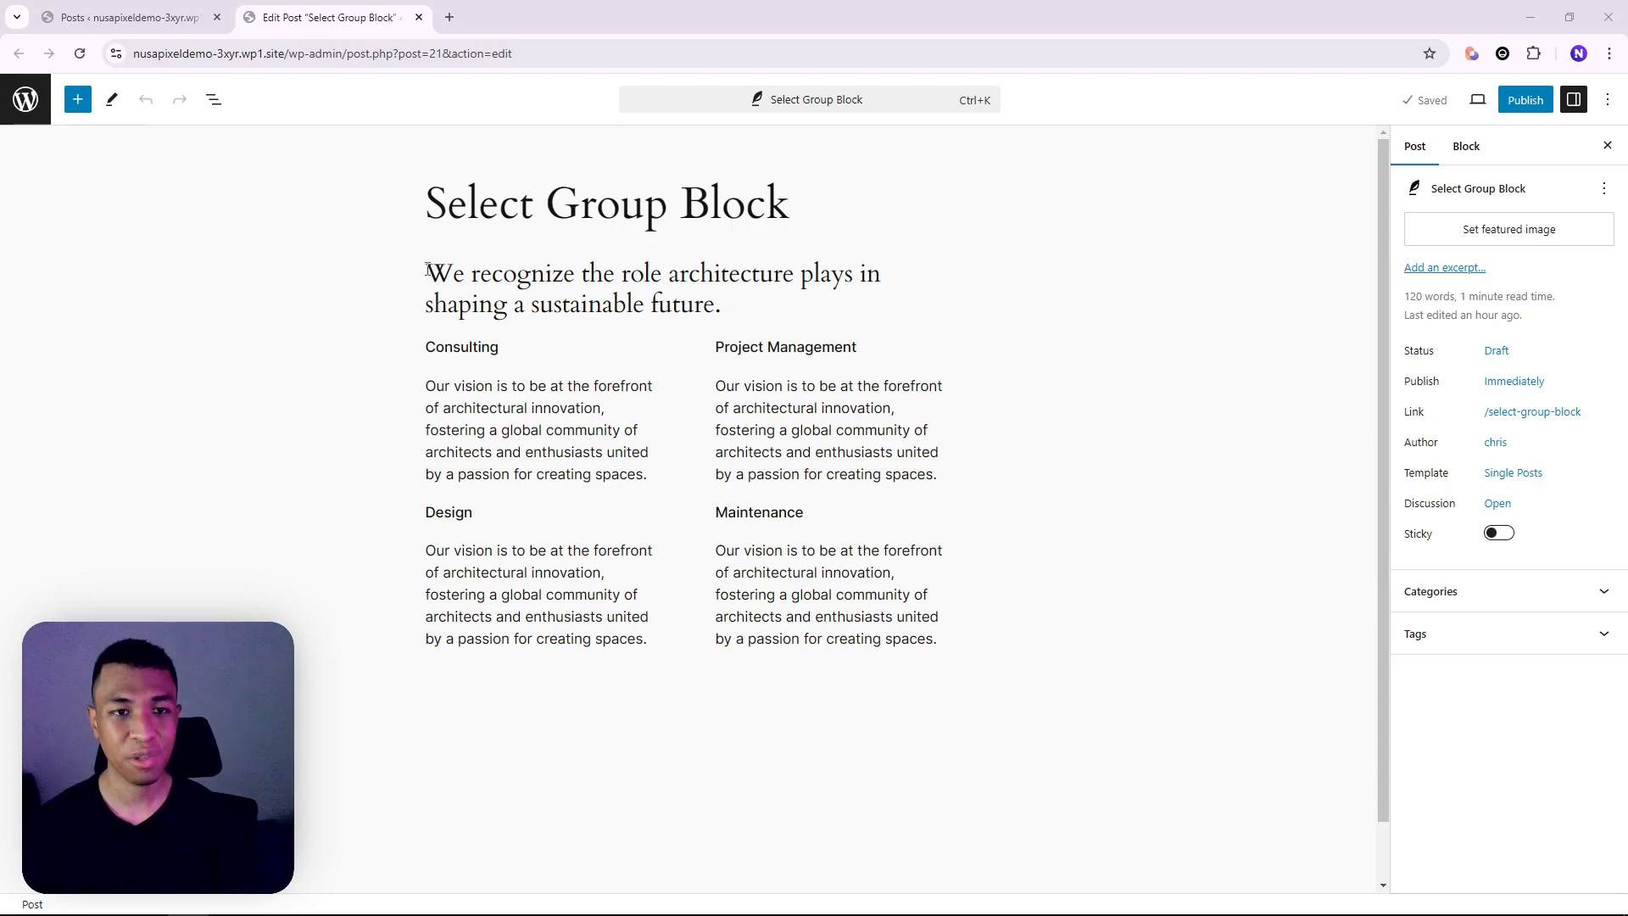
Group the intro paragraph and both service Row blocks, then expand the Group in Document Overview
drag(427, 270, 912, 618)
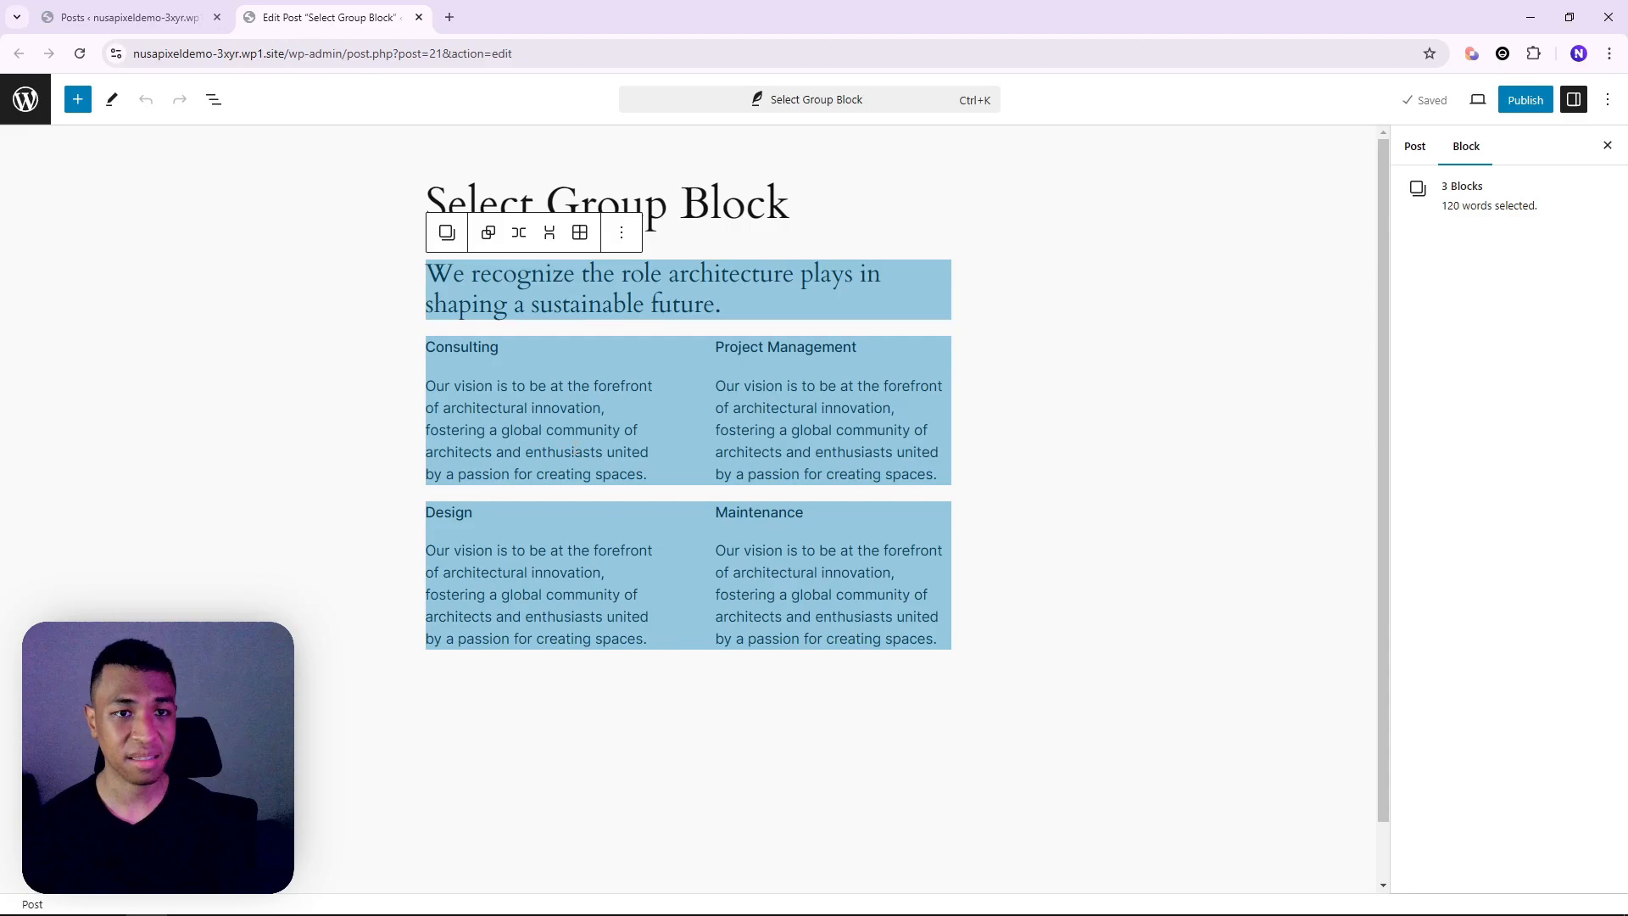
click(488, 234)
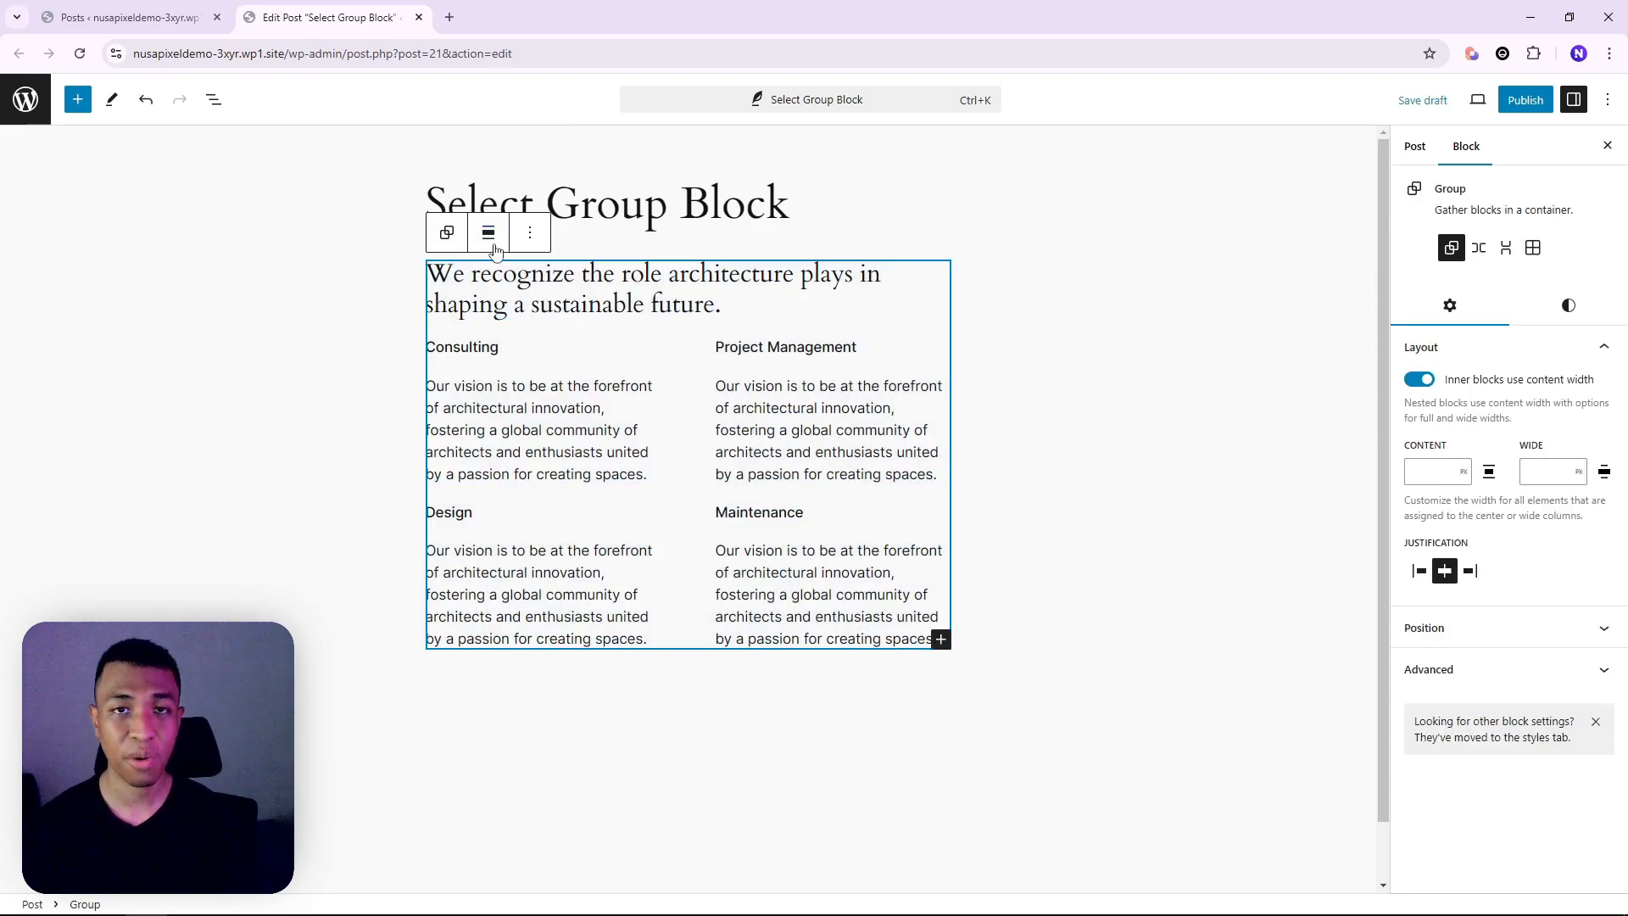
click(213, 100)
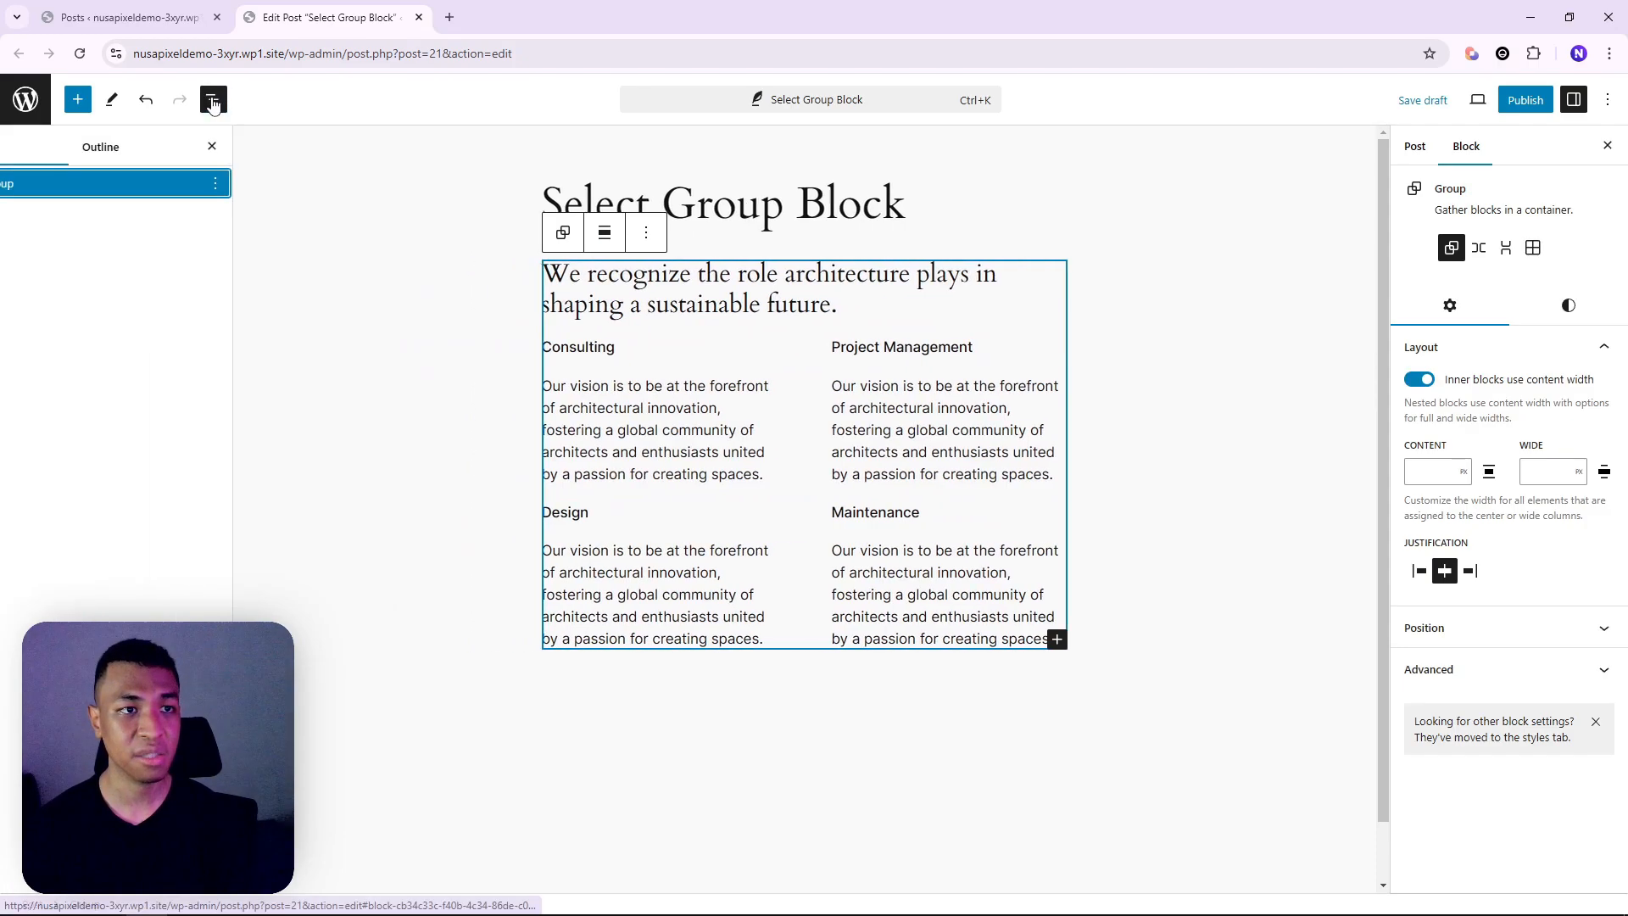
click(19, 187)
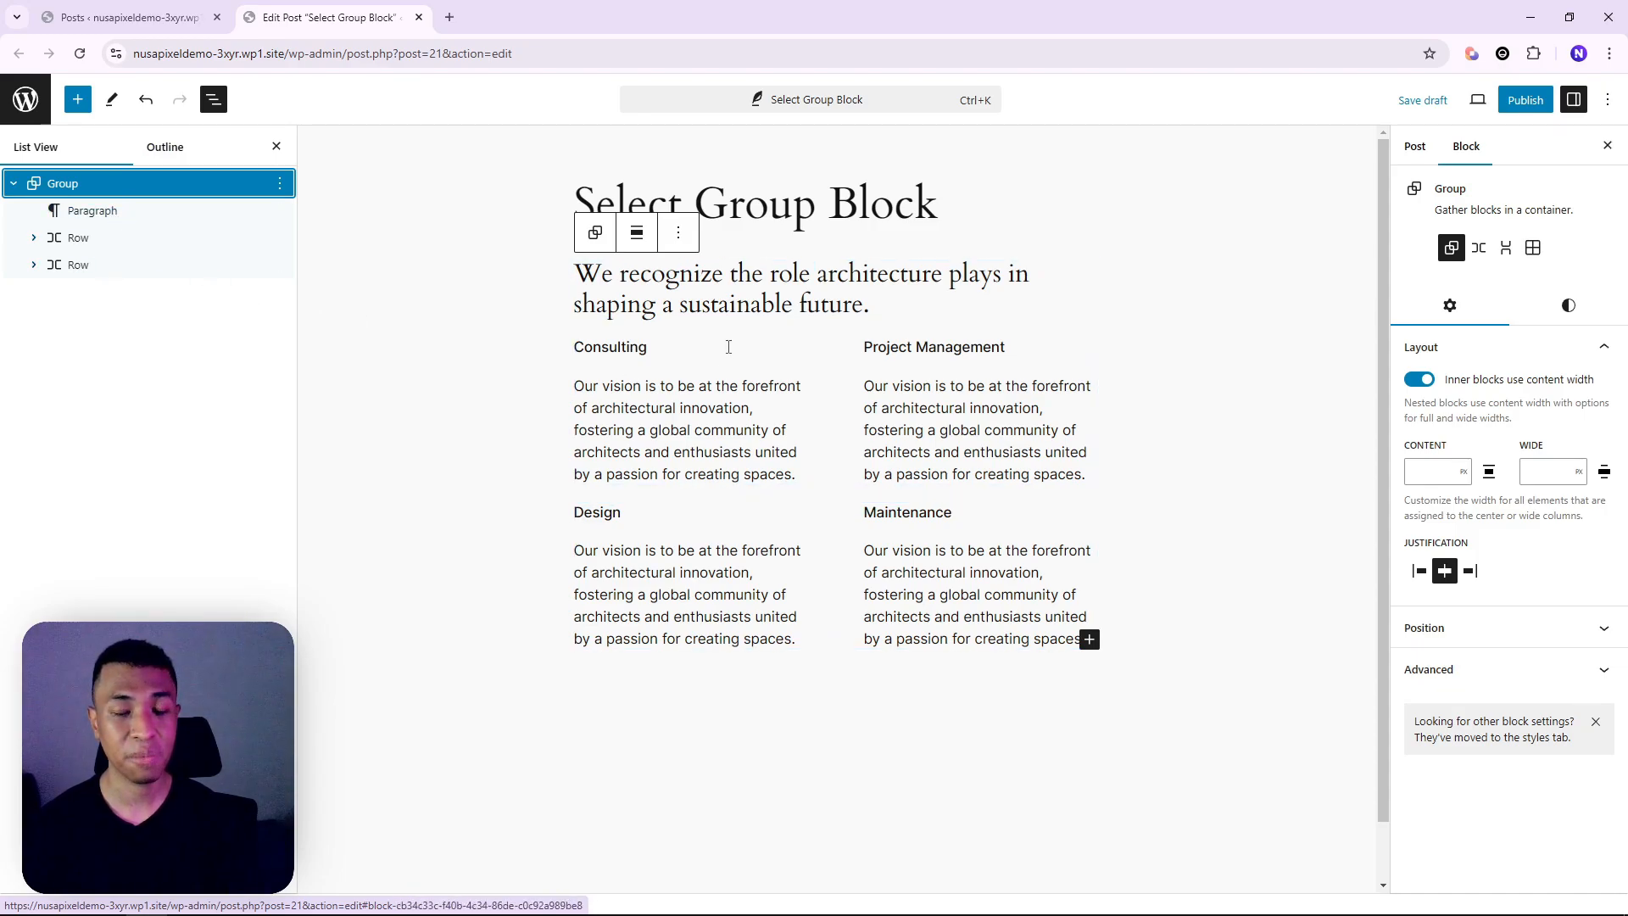
click(17, 183)
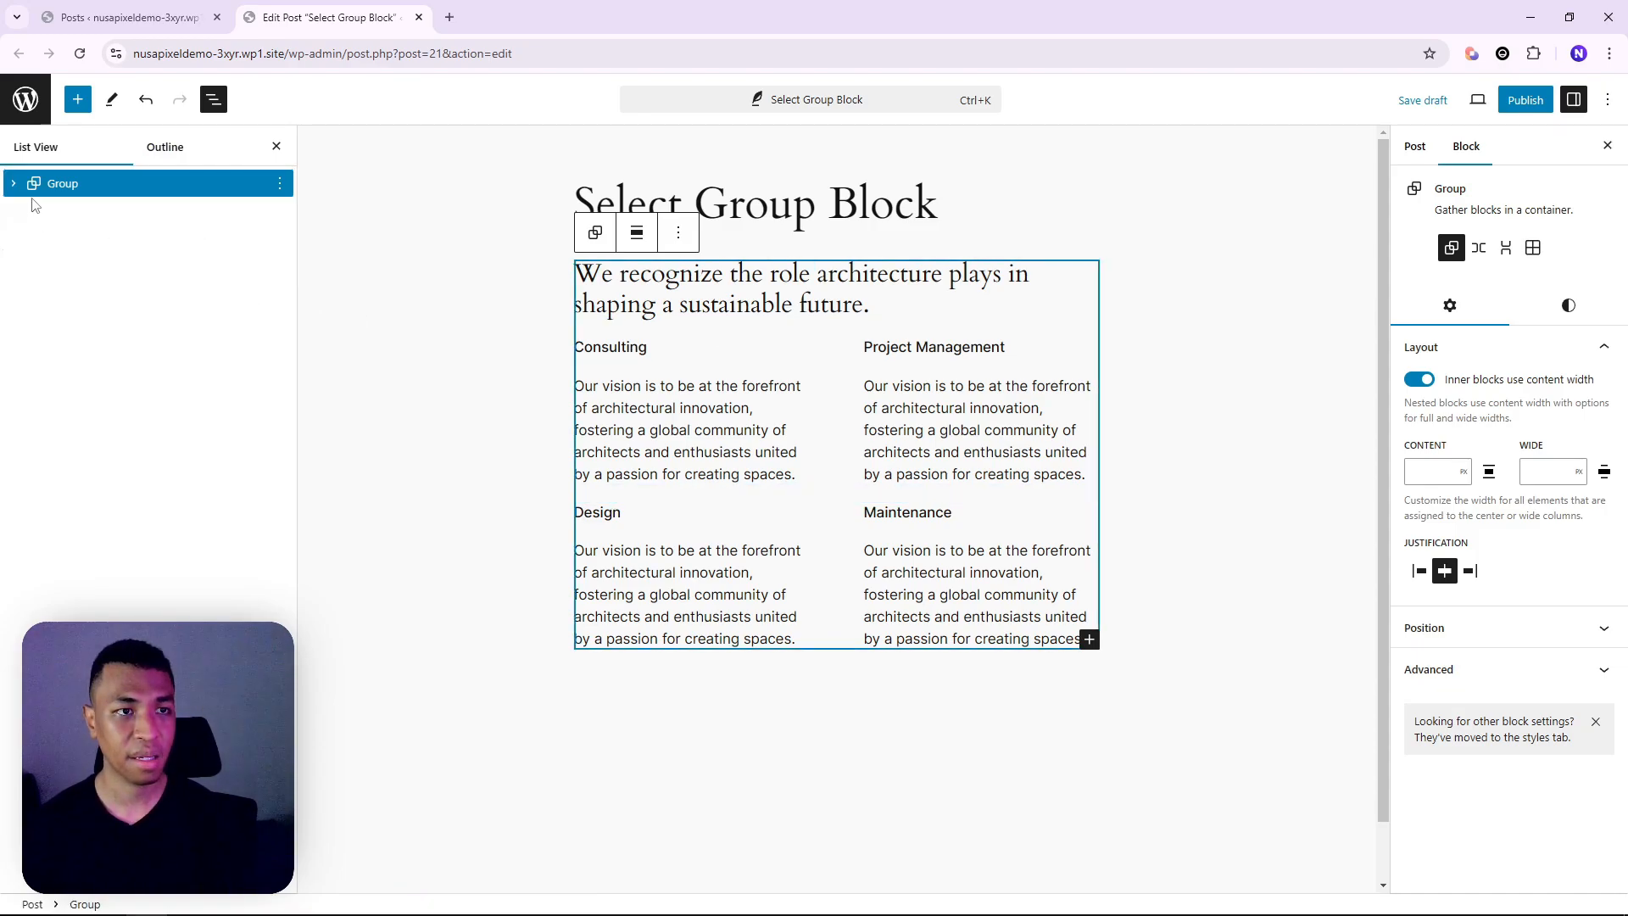
click(24, 181)
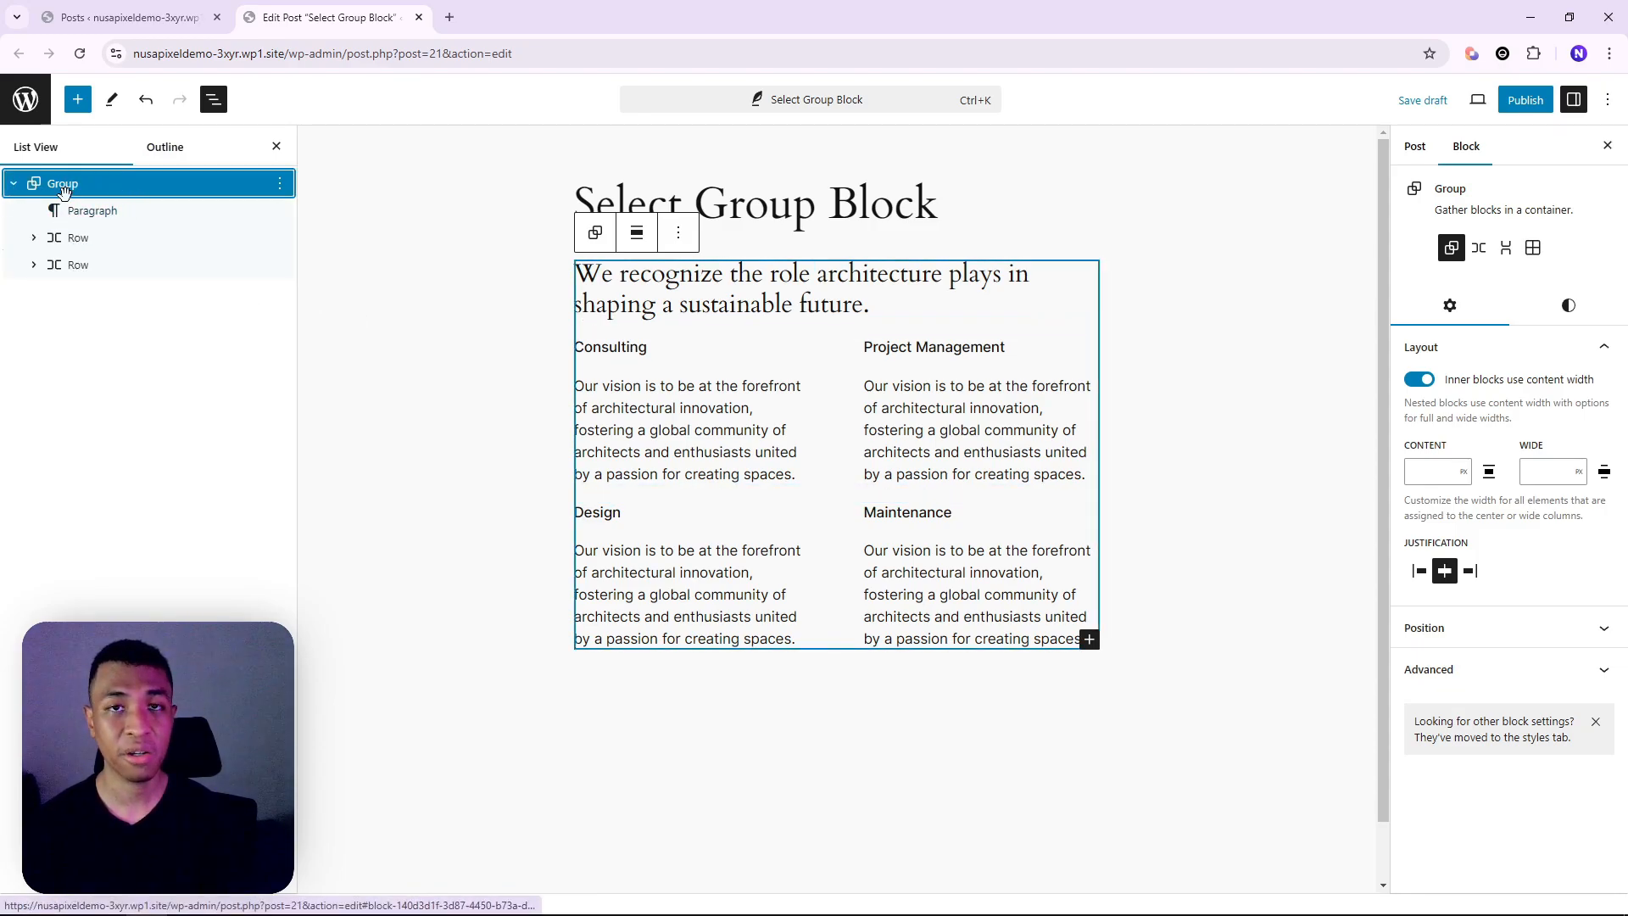
Give the group the green Accent / Four background and add inner padding with the slider
click(1569, 305)
click(1476, 424)
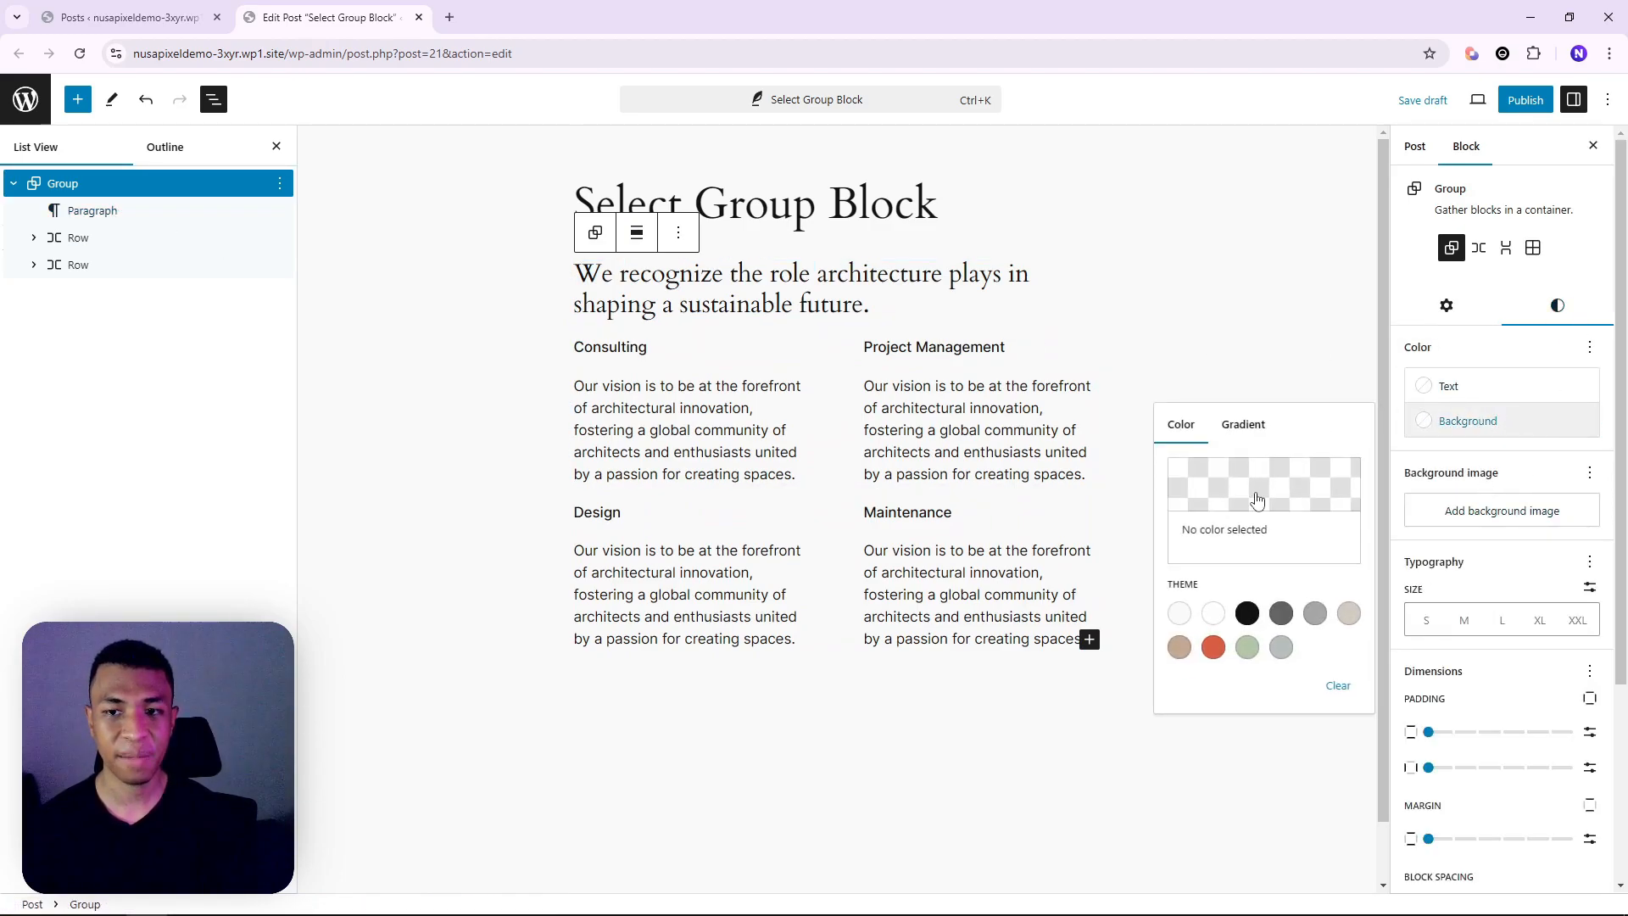
click(1247, 647)
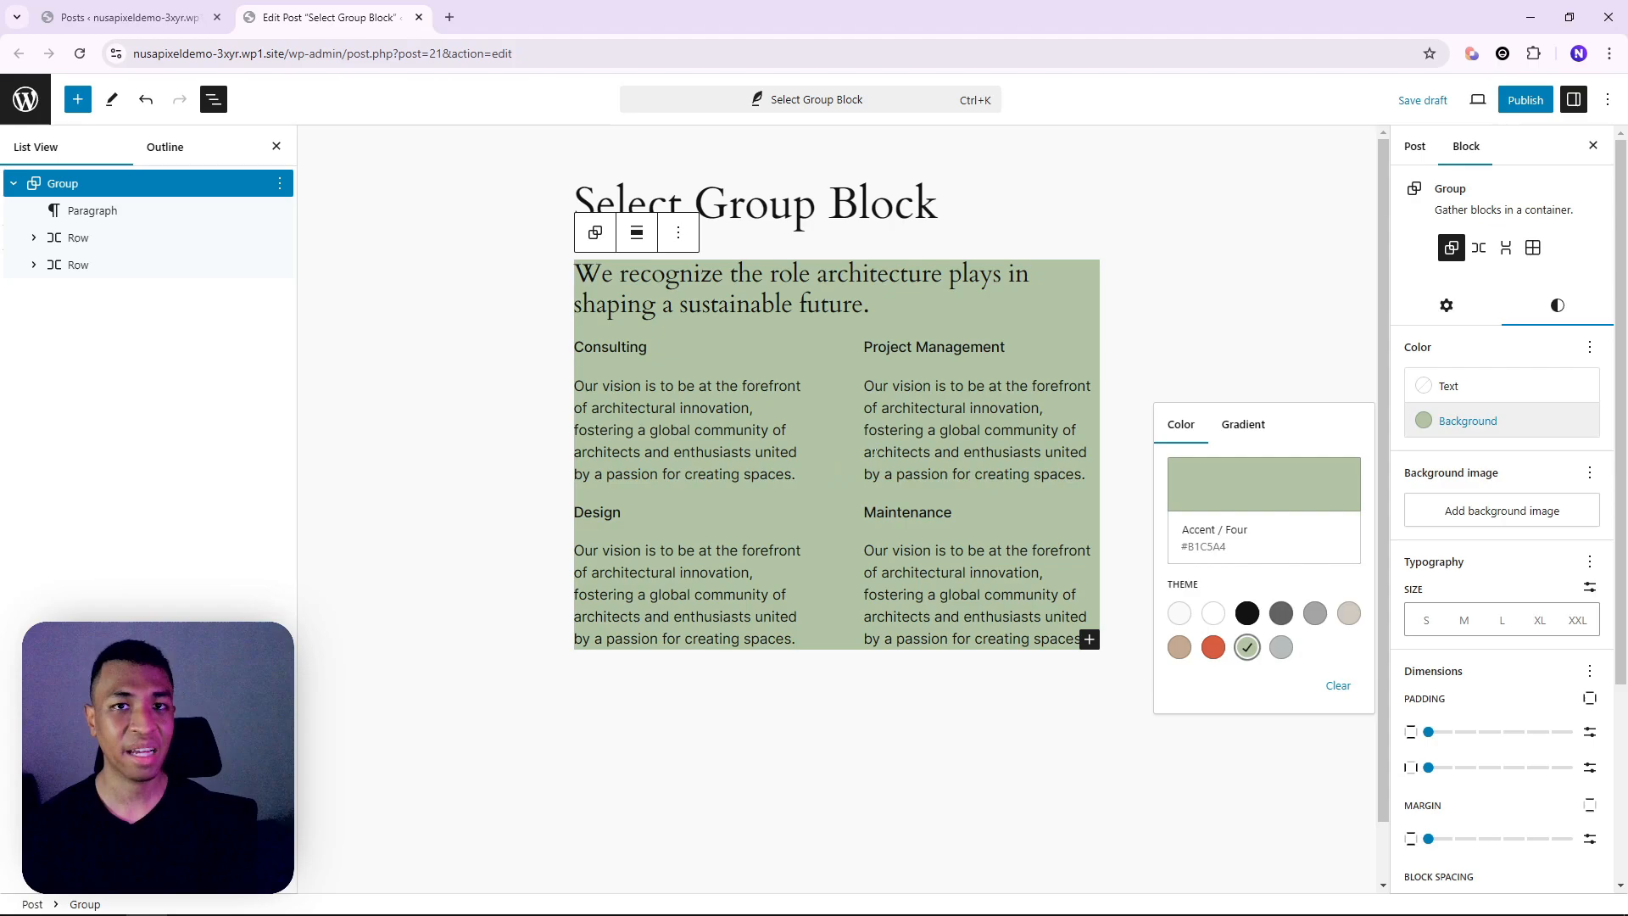
drag(1427, 778, 1453, 732)
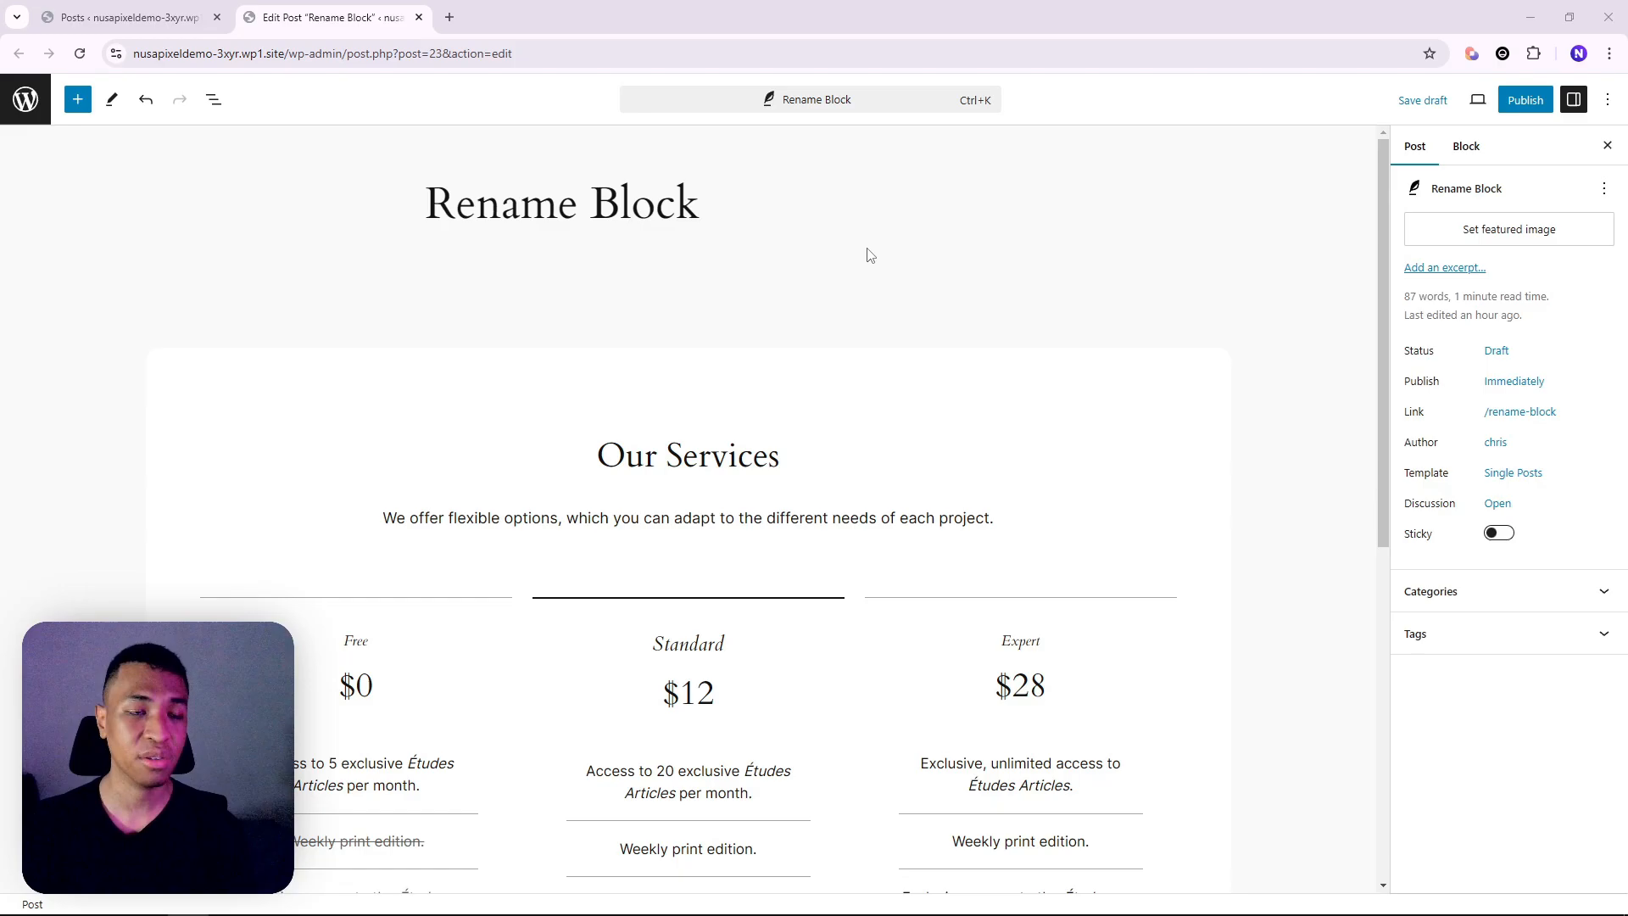
Expand Pricing Table, its nested Group and Columns in List View to reveal three Column blocks
click(213, 99)
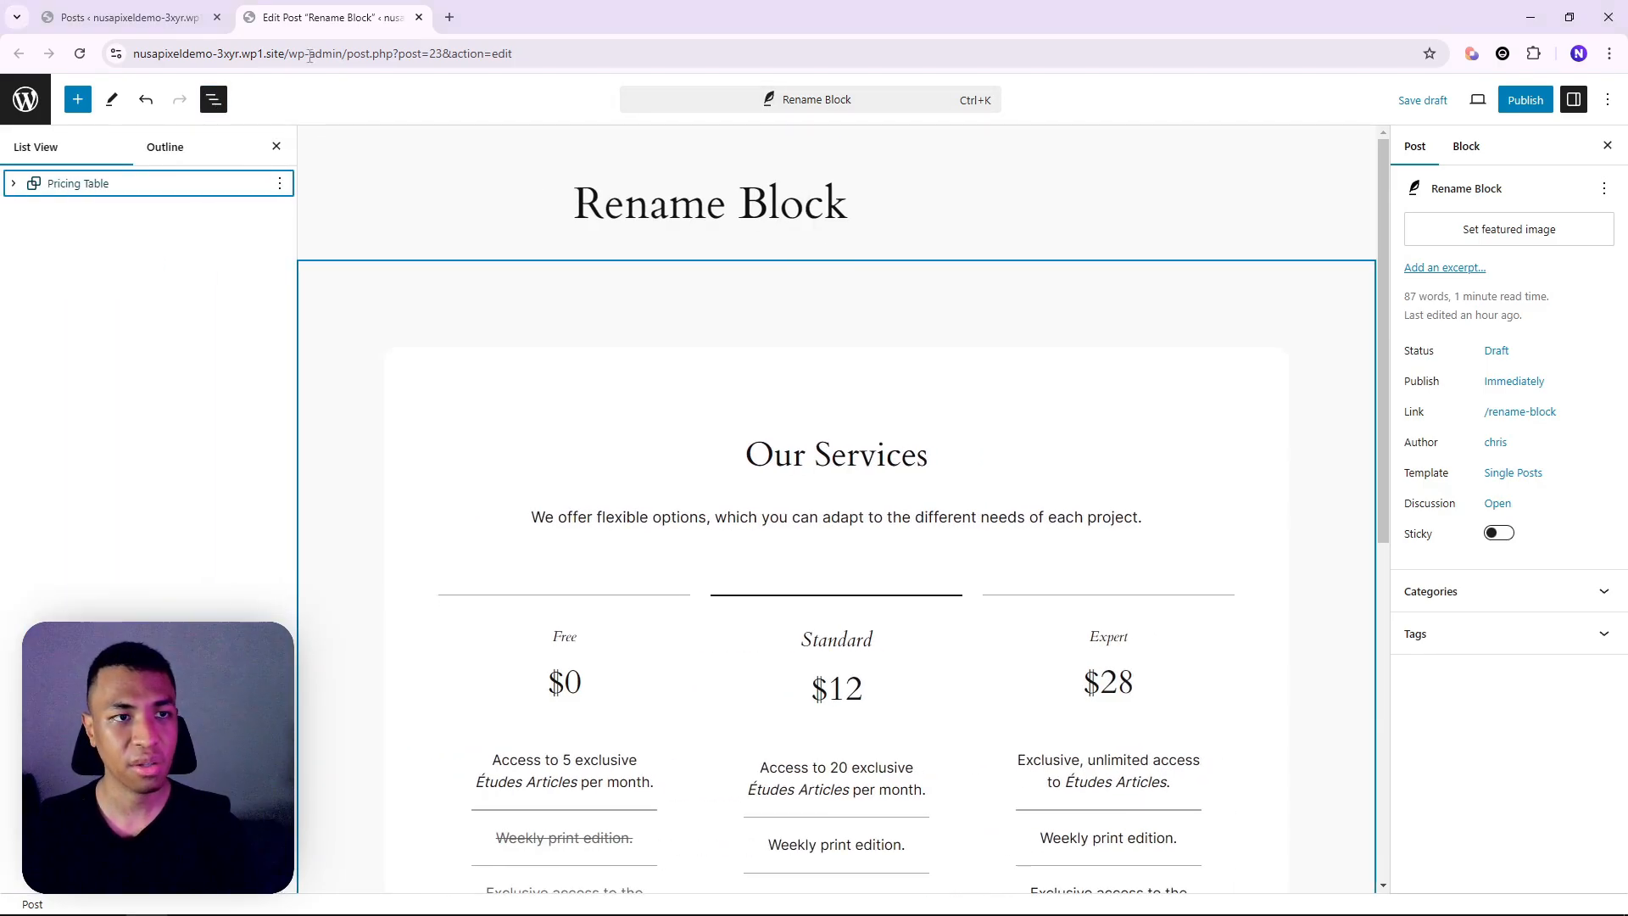
click(19, 185)
click(34, 211)
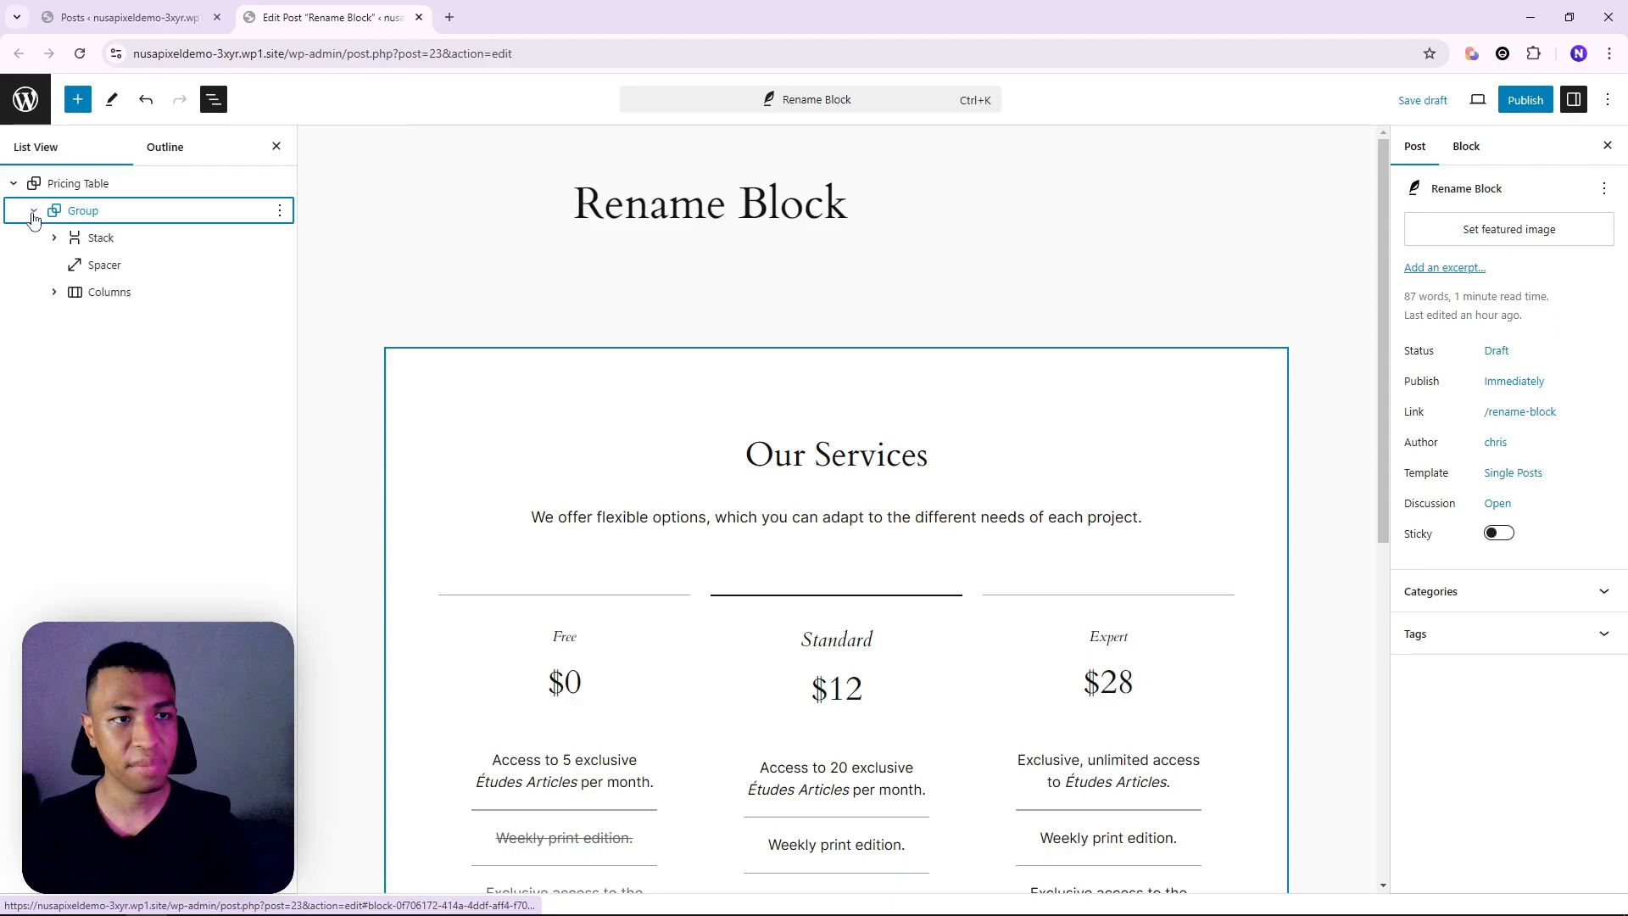
scroll(708, 506, down, 2)
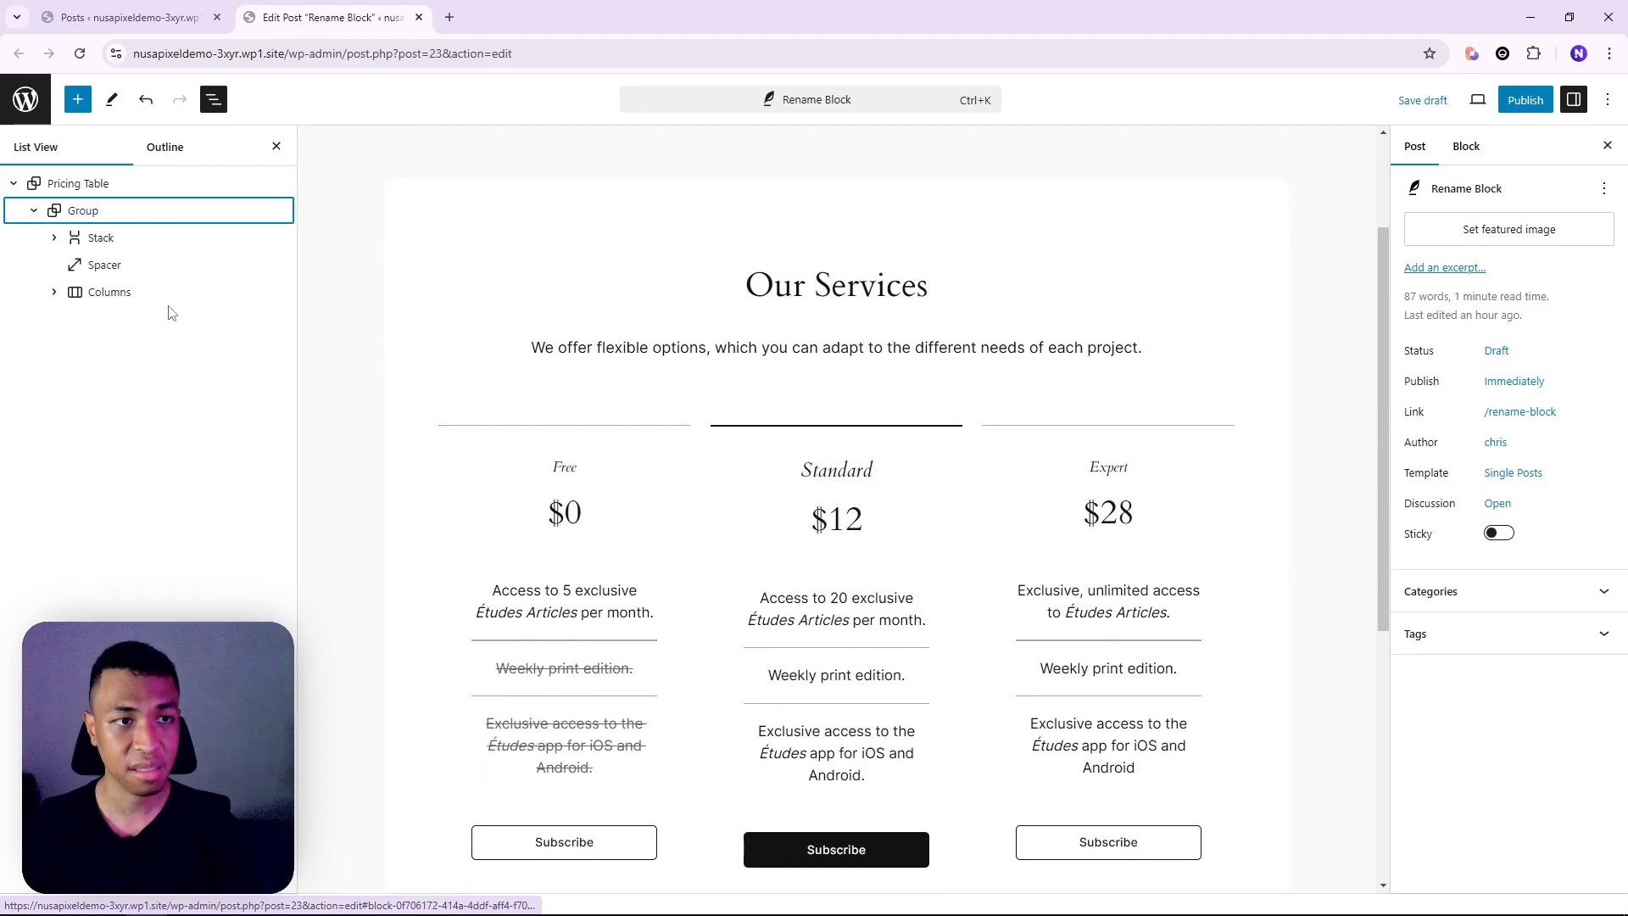
click(54, 292)
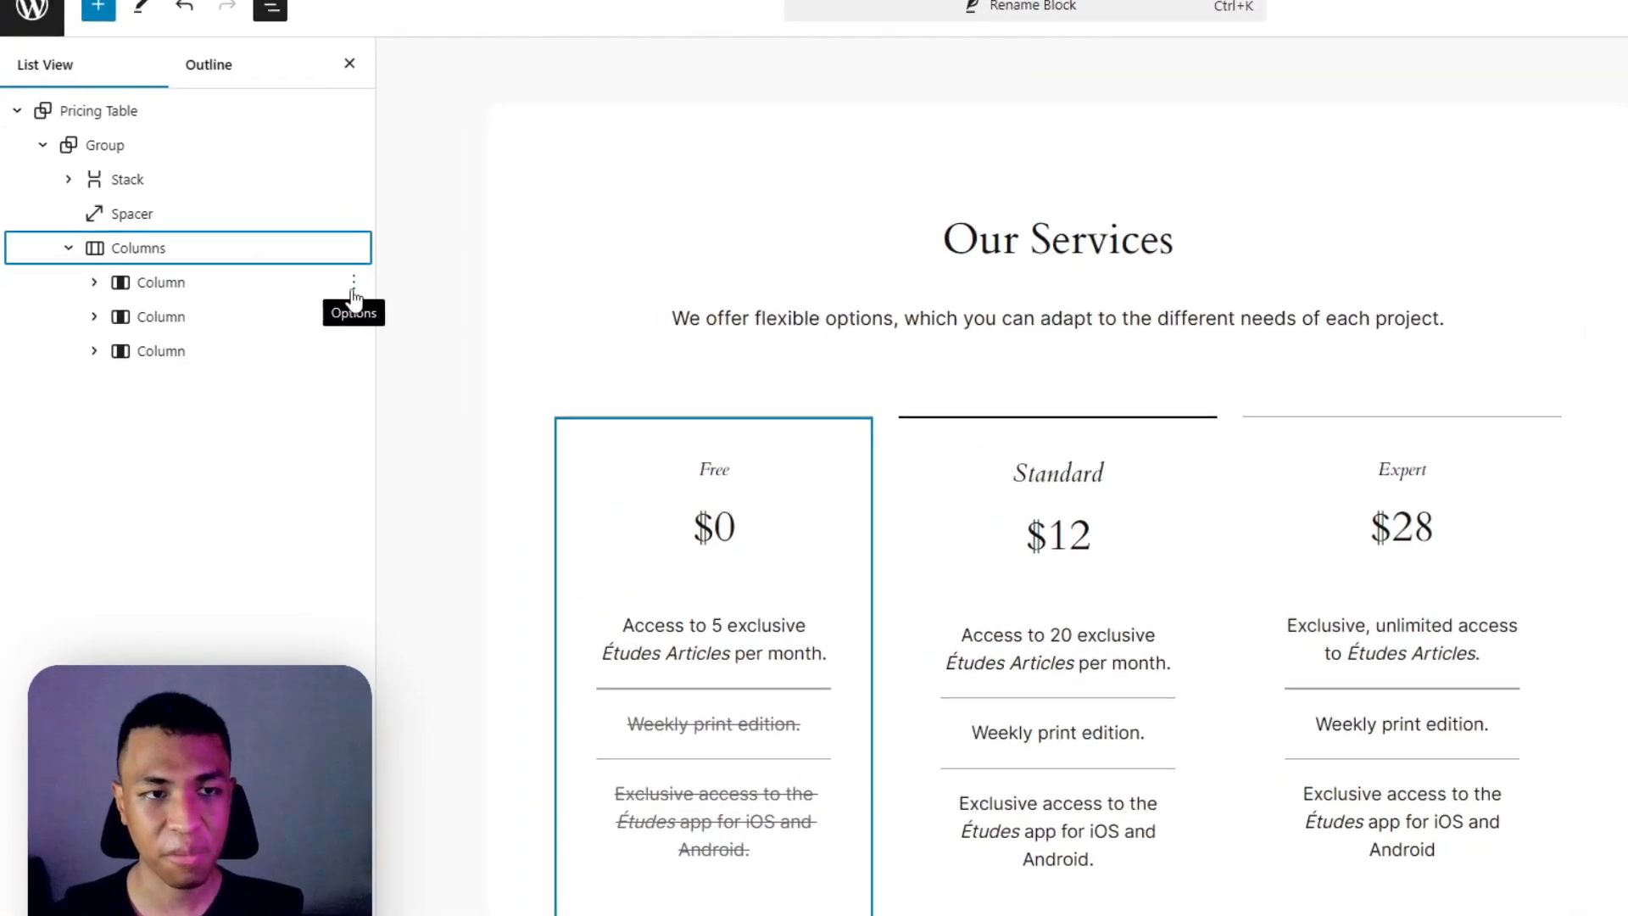
Rename the first pricing Column block to 'Free'
click(354, 298)
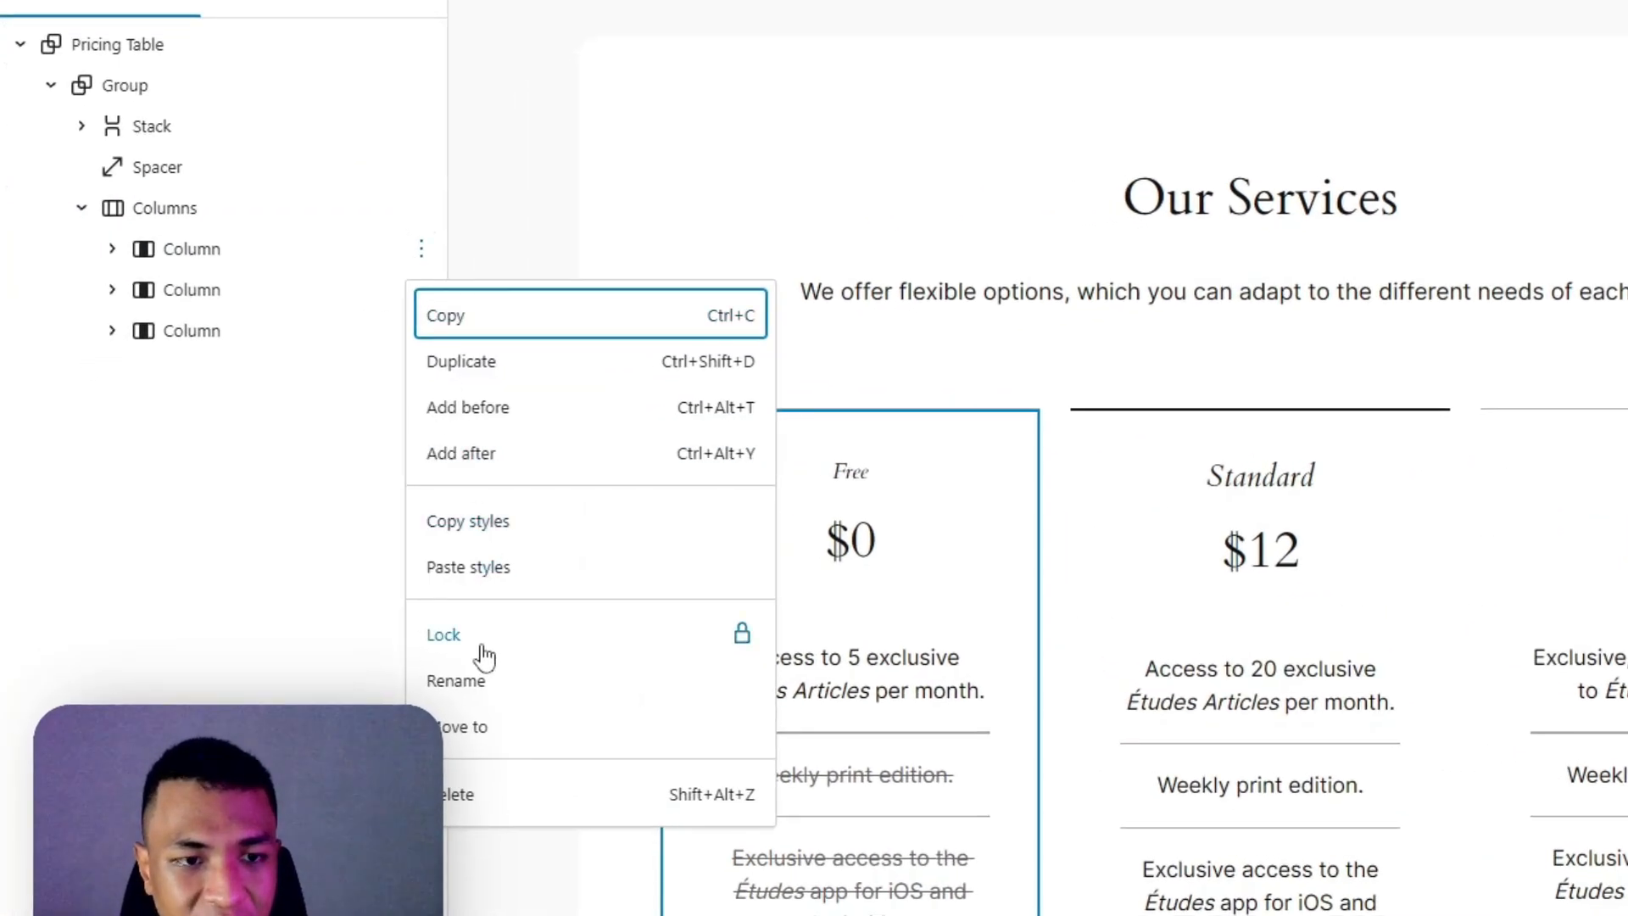
click(399, 648)
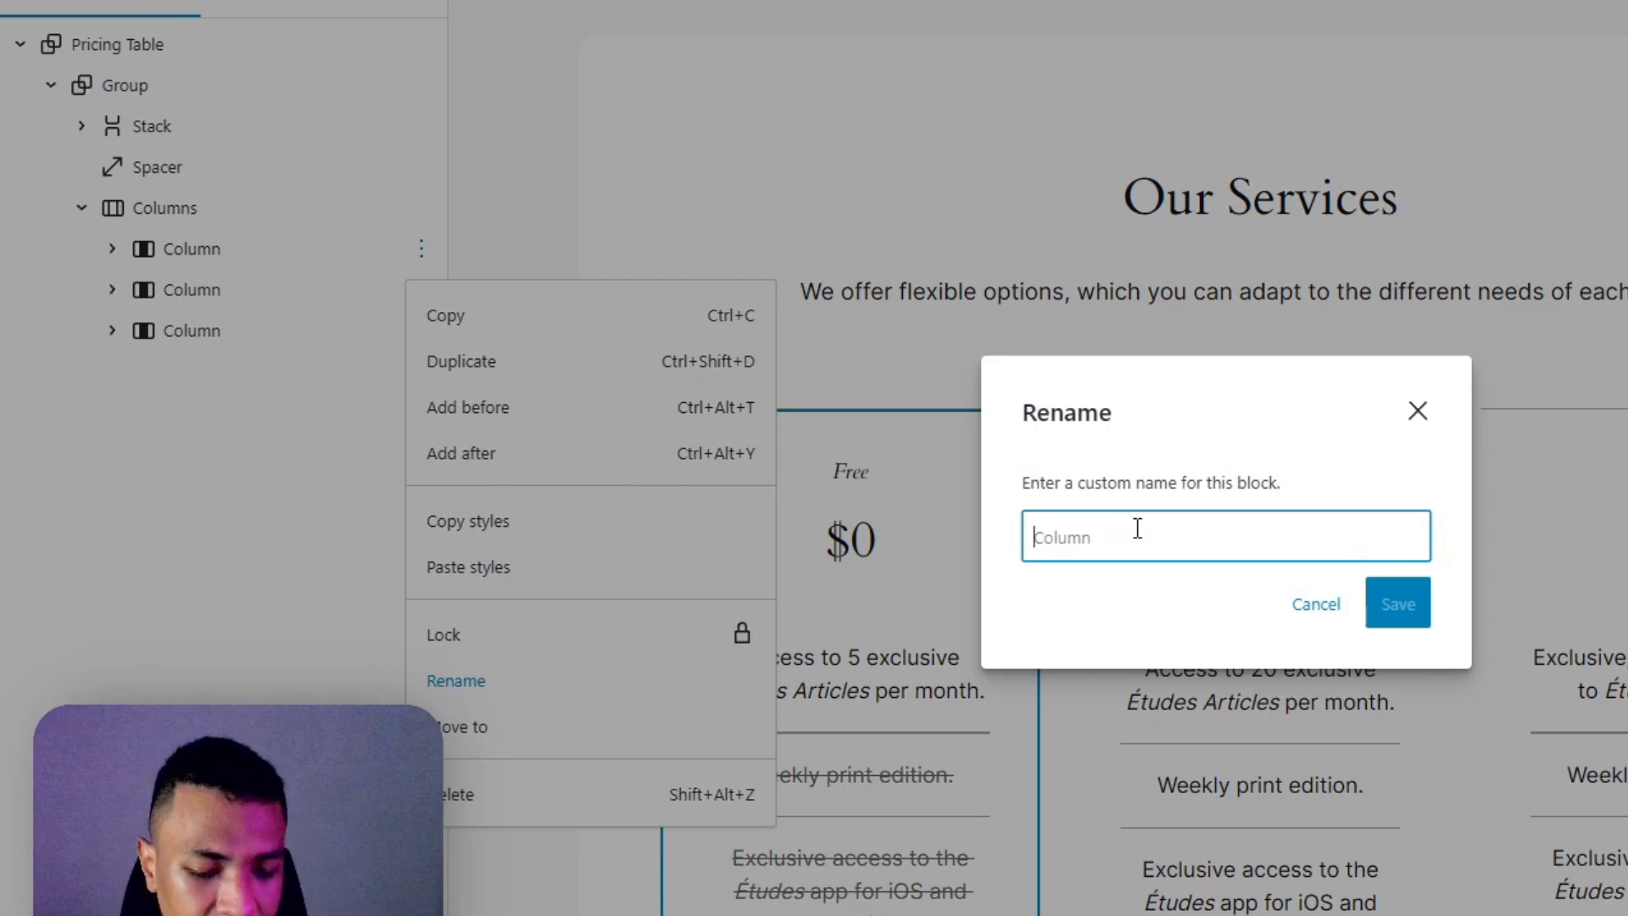
text(Free)
click(1408, 603)
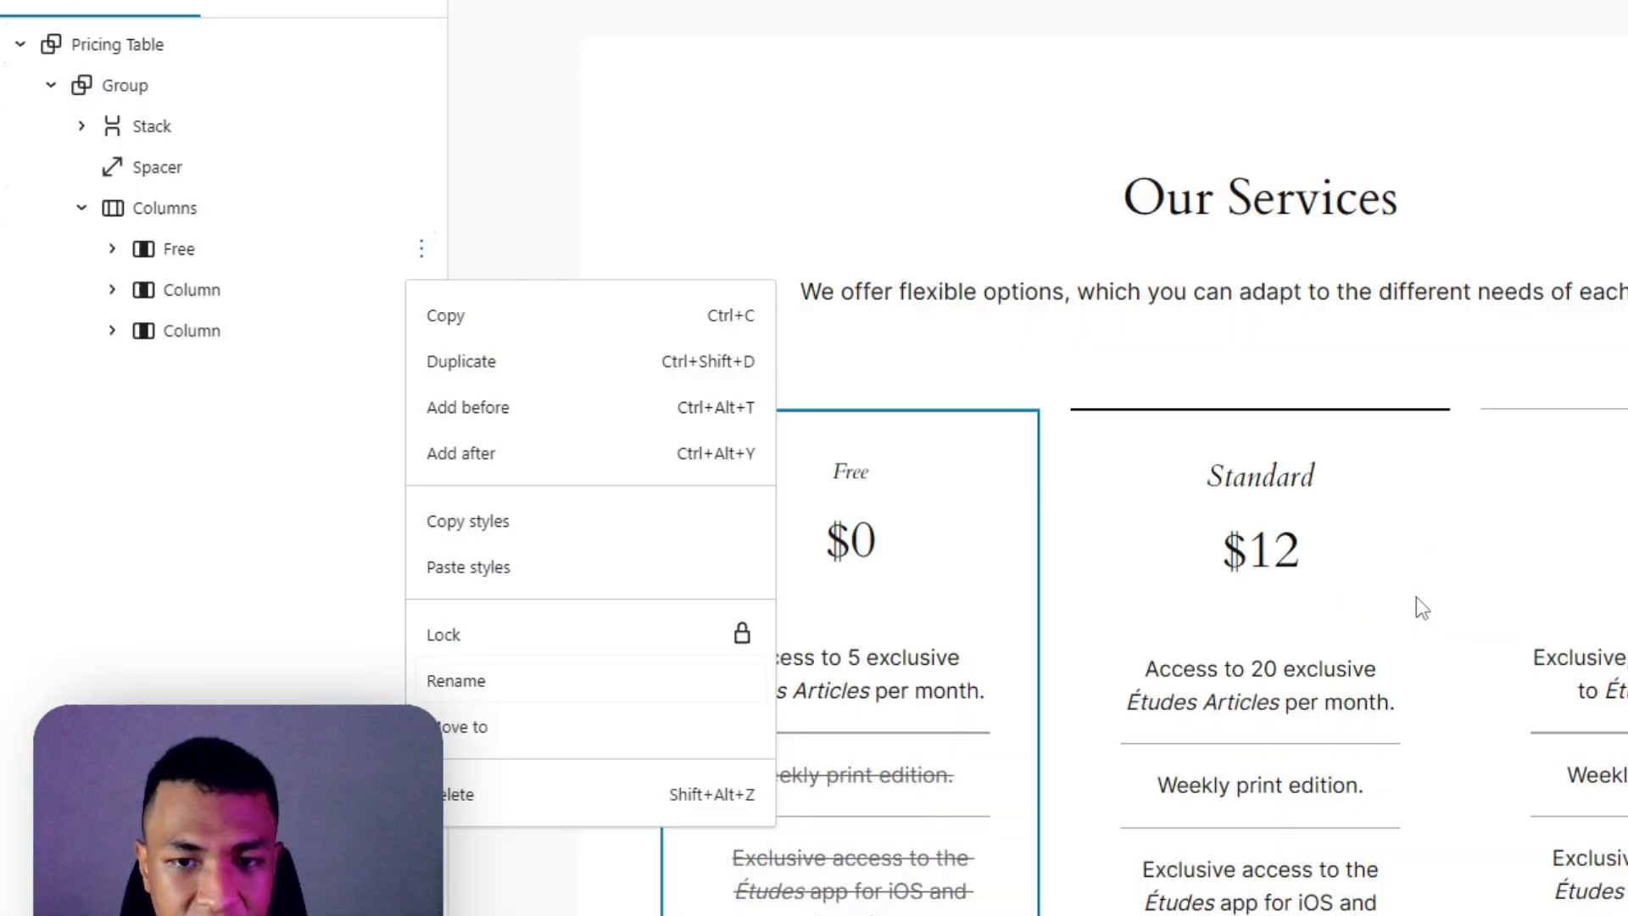
Rename the second pricing Column block to 'Standard'
double_click(1341, 492)
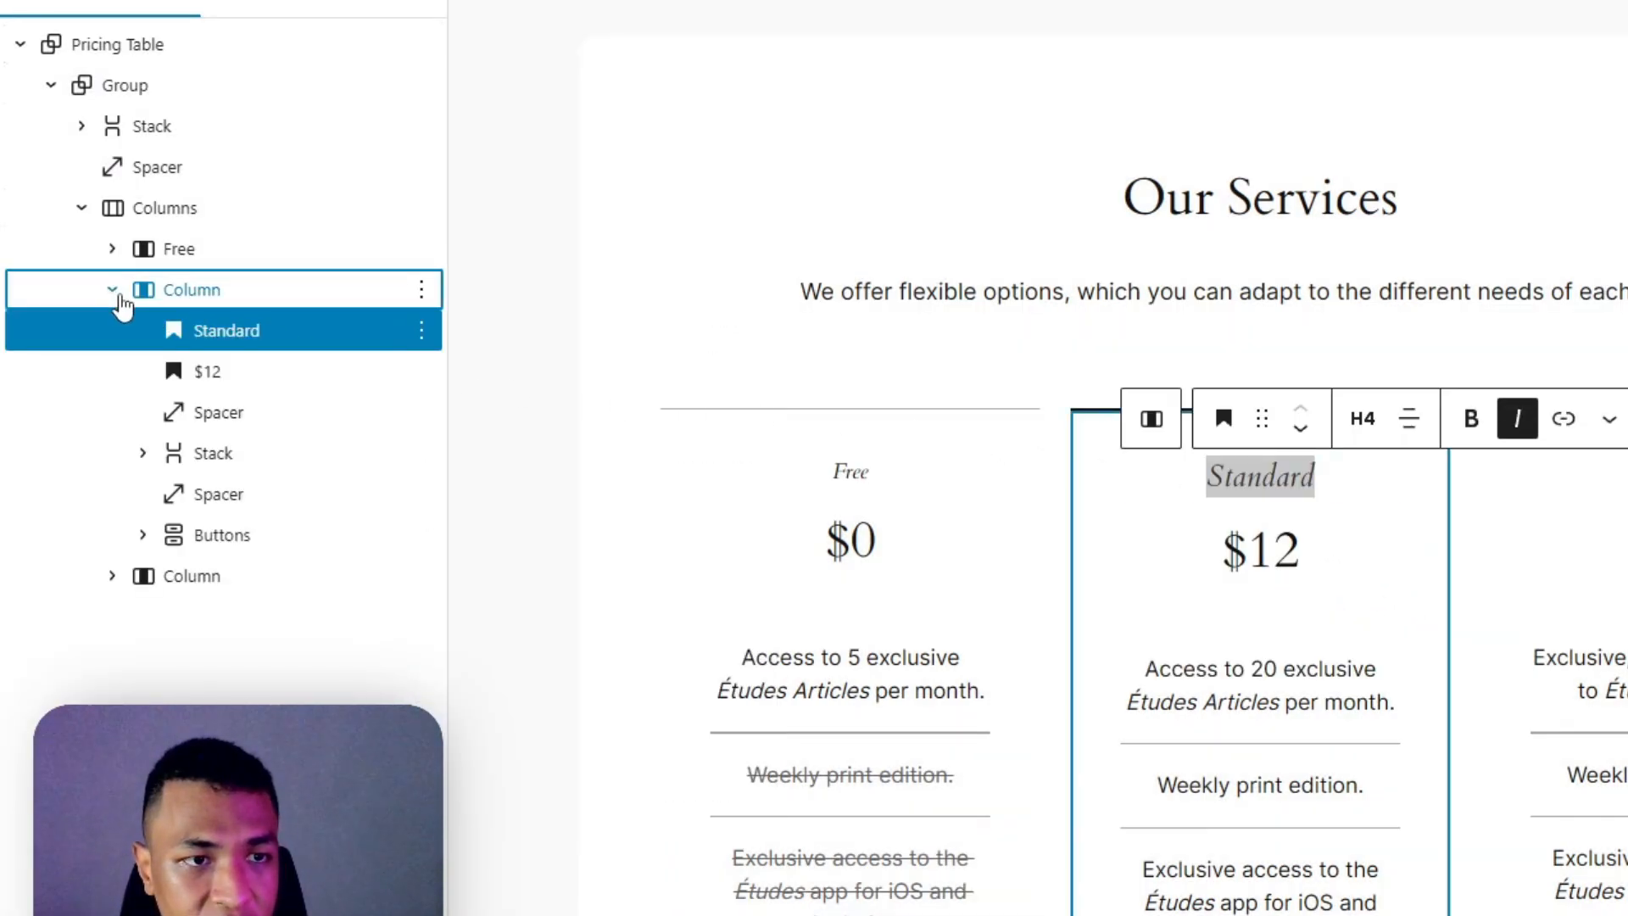
click(119, 295)
click(422, 291)
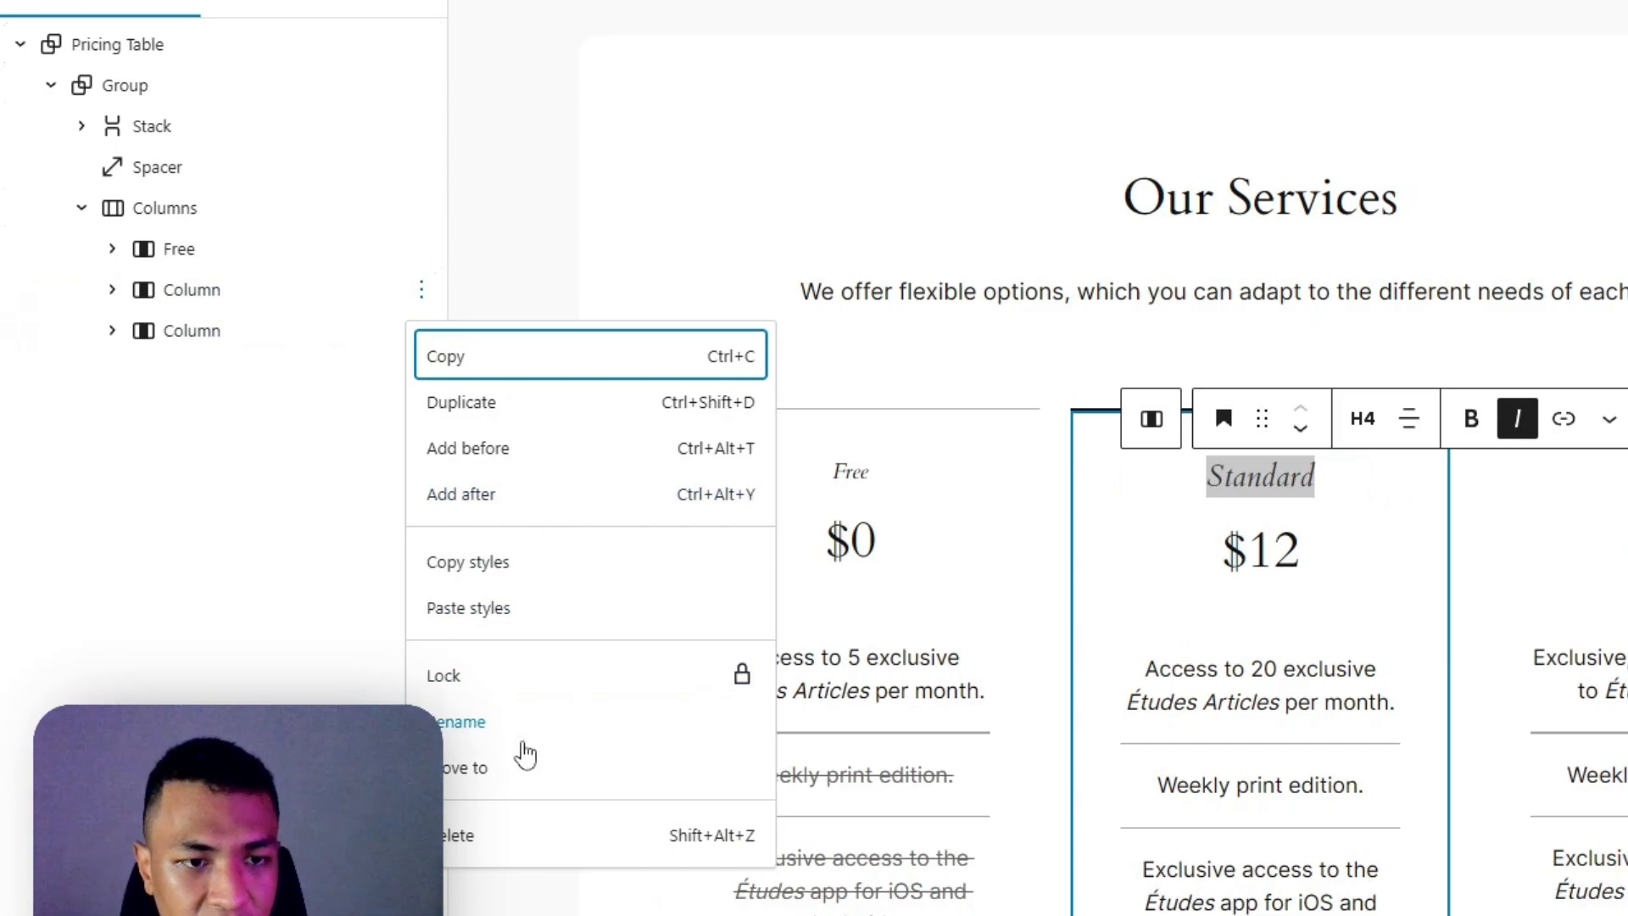
click(524, 739)
text(Standard)
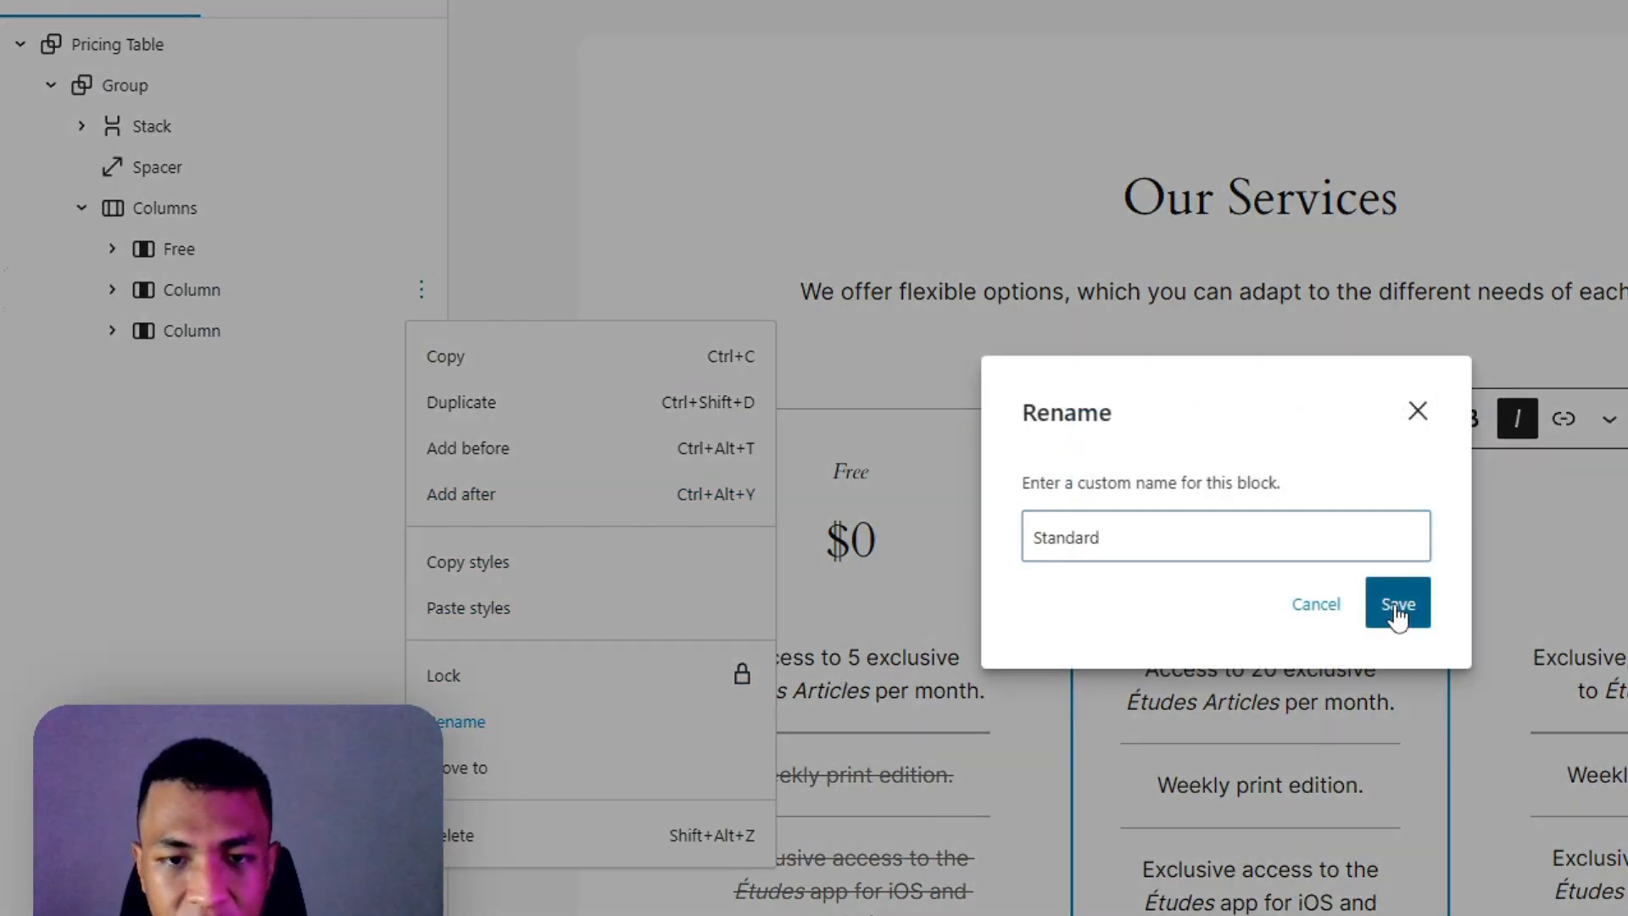
click(1398, 605)
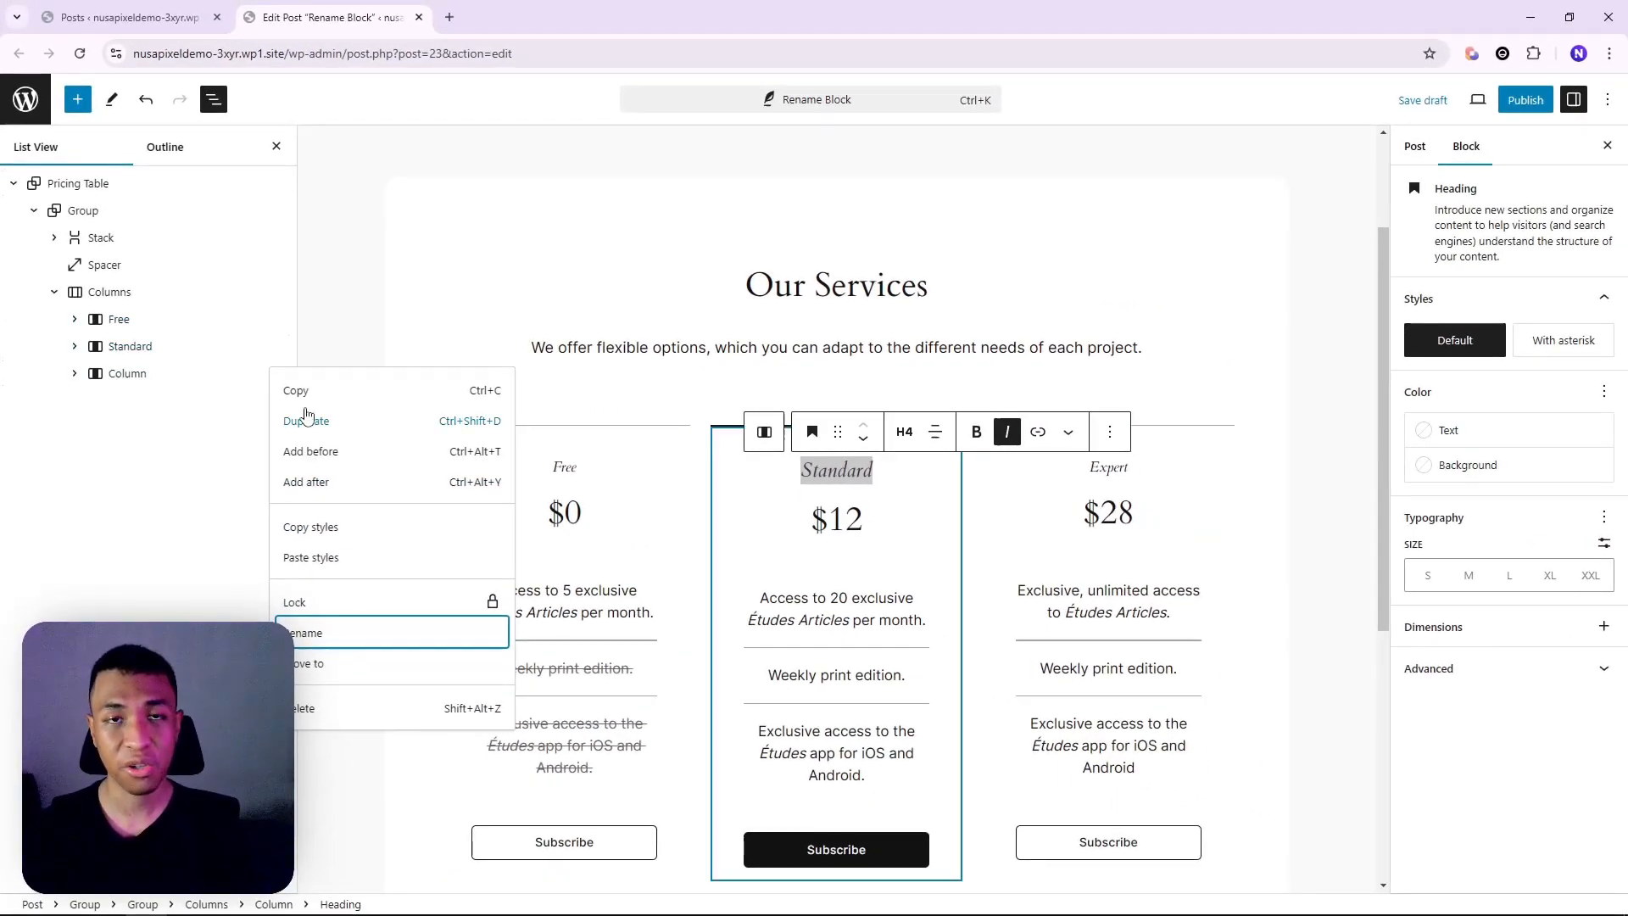
click(114, 431)
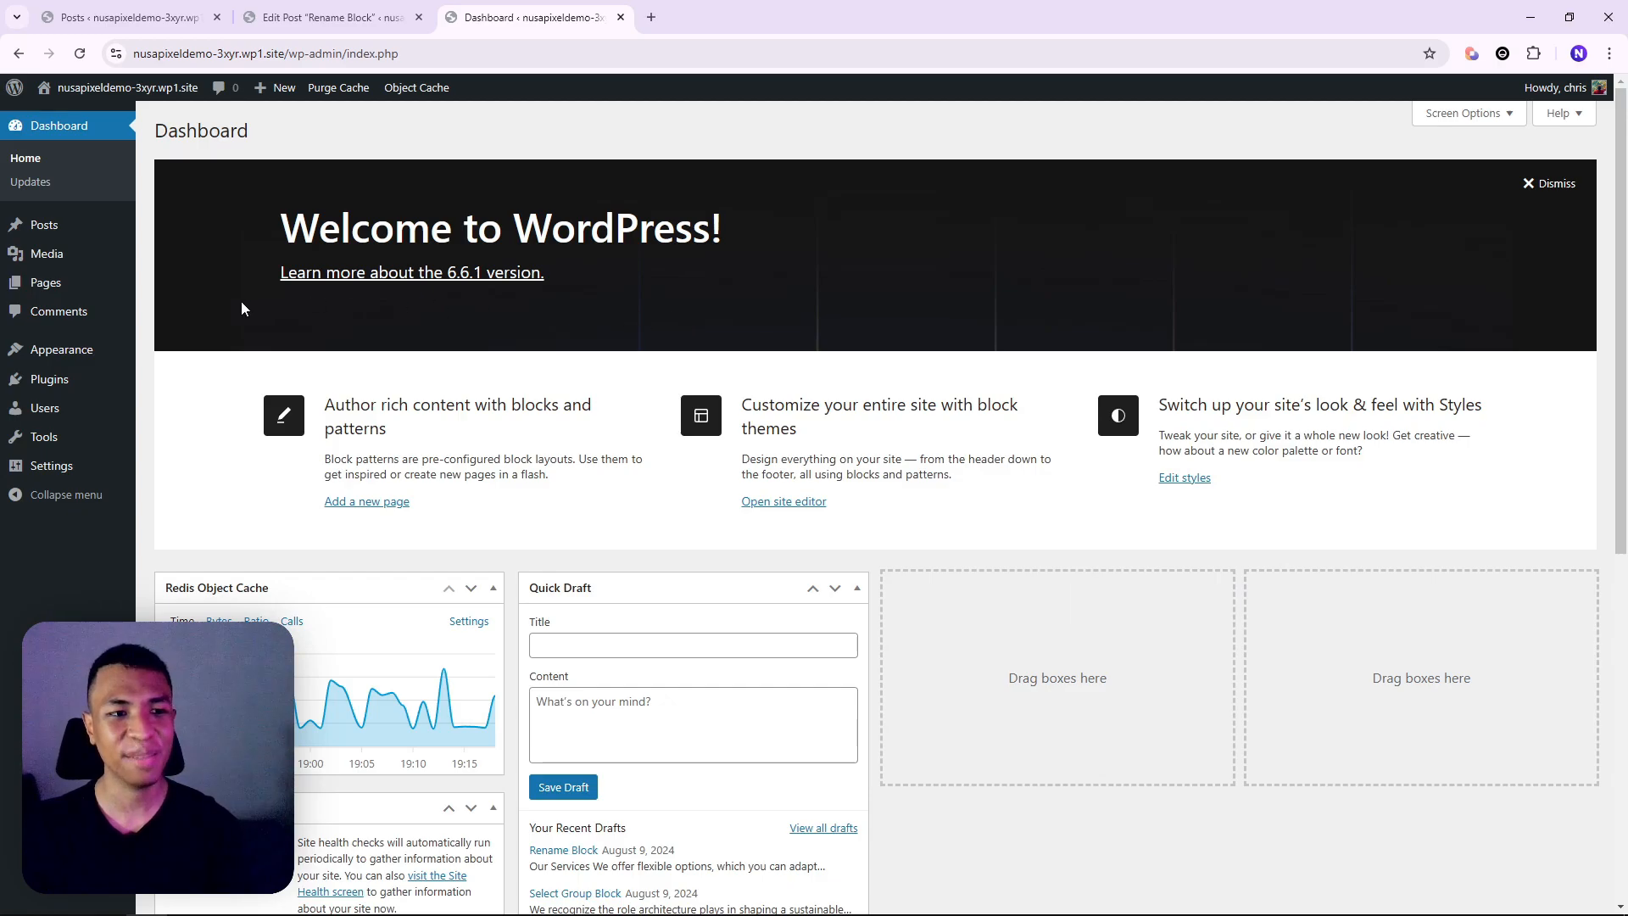
Edit the Blog Home template in the Site Editor and reach the Layout background image options
mouse_move(88, 352)
click(229, 379)
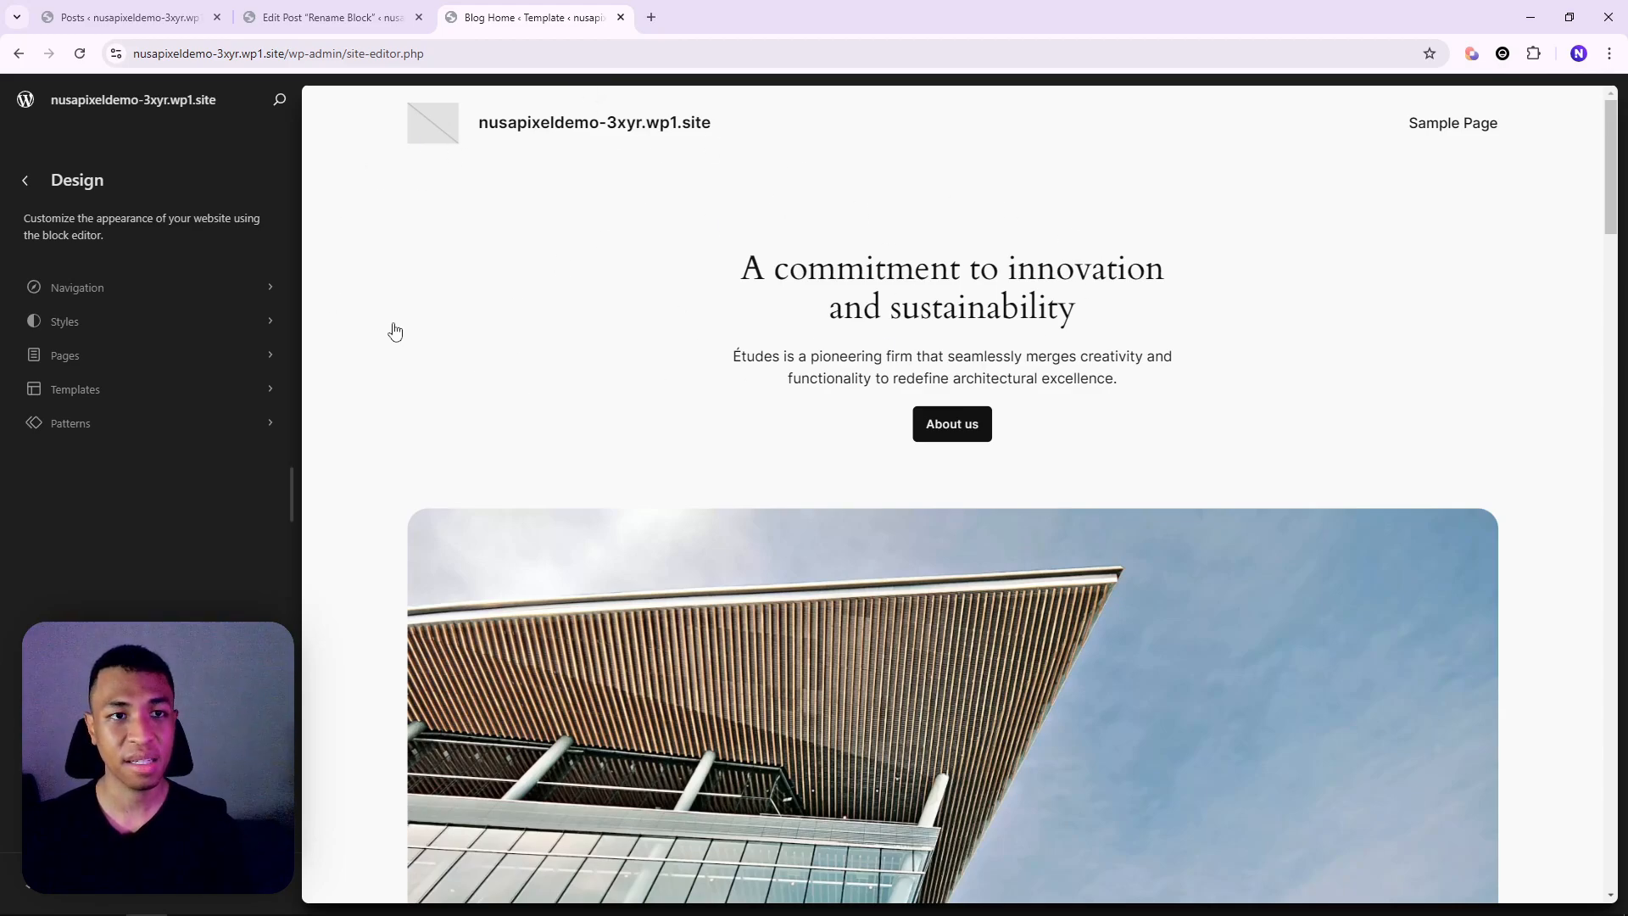
click(687, 305)
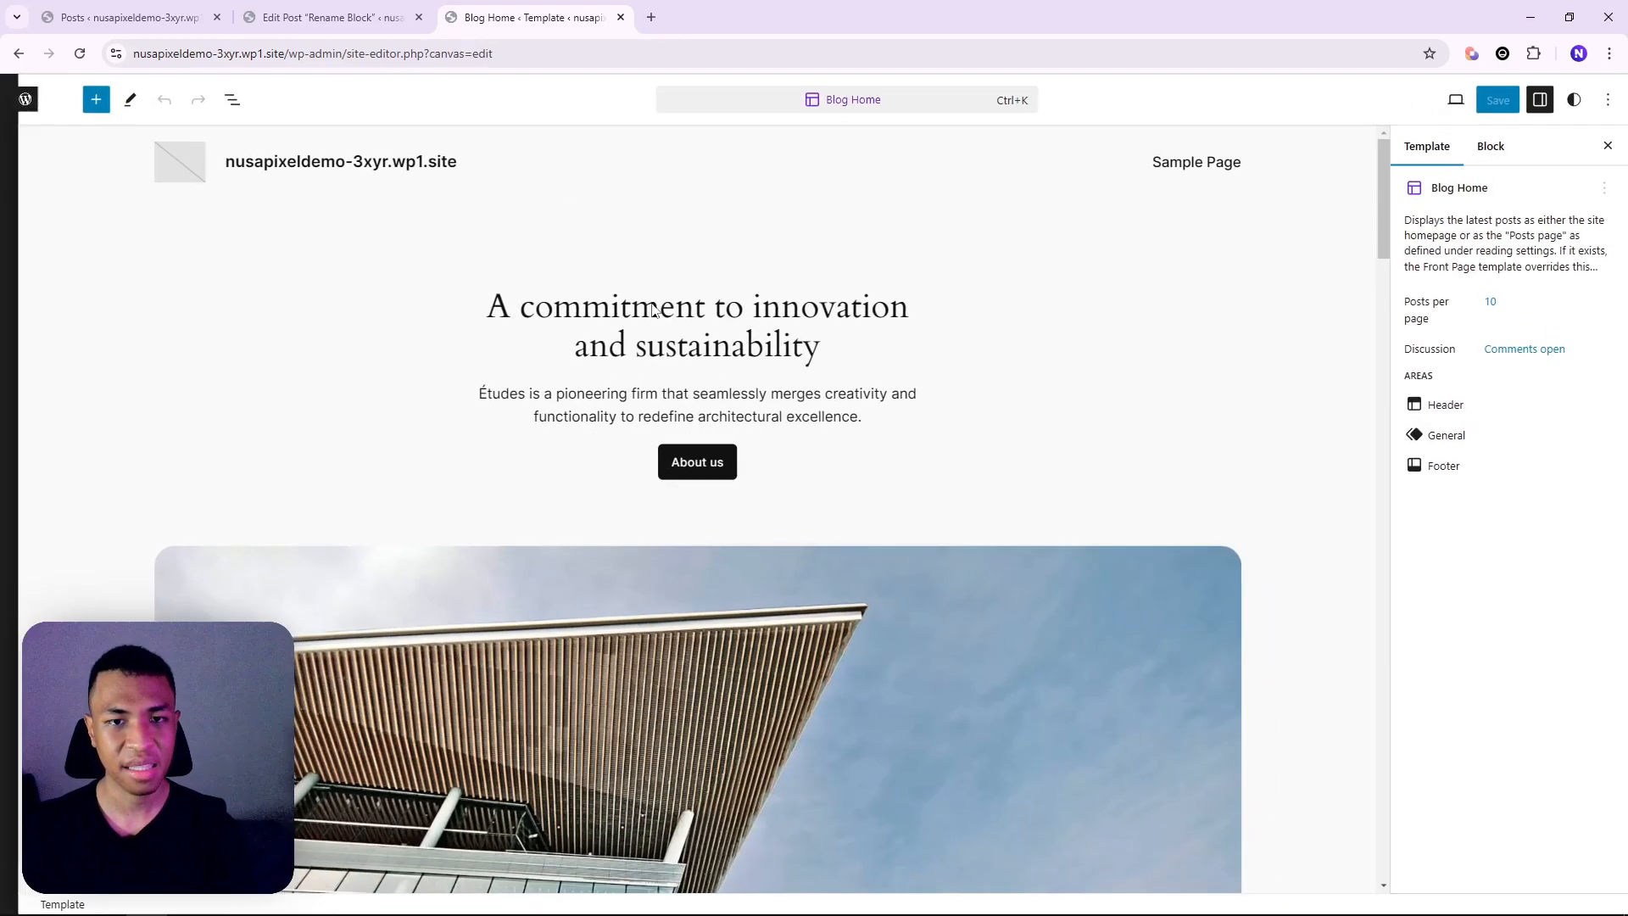
click(1575, 100)
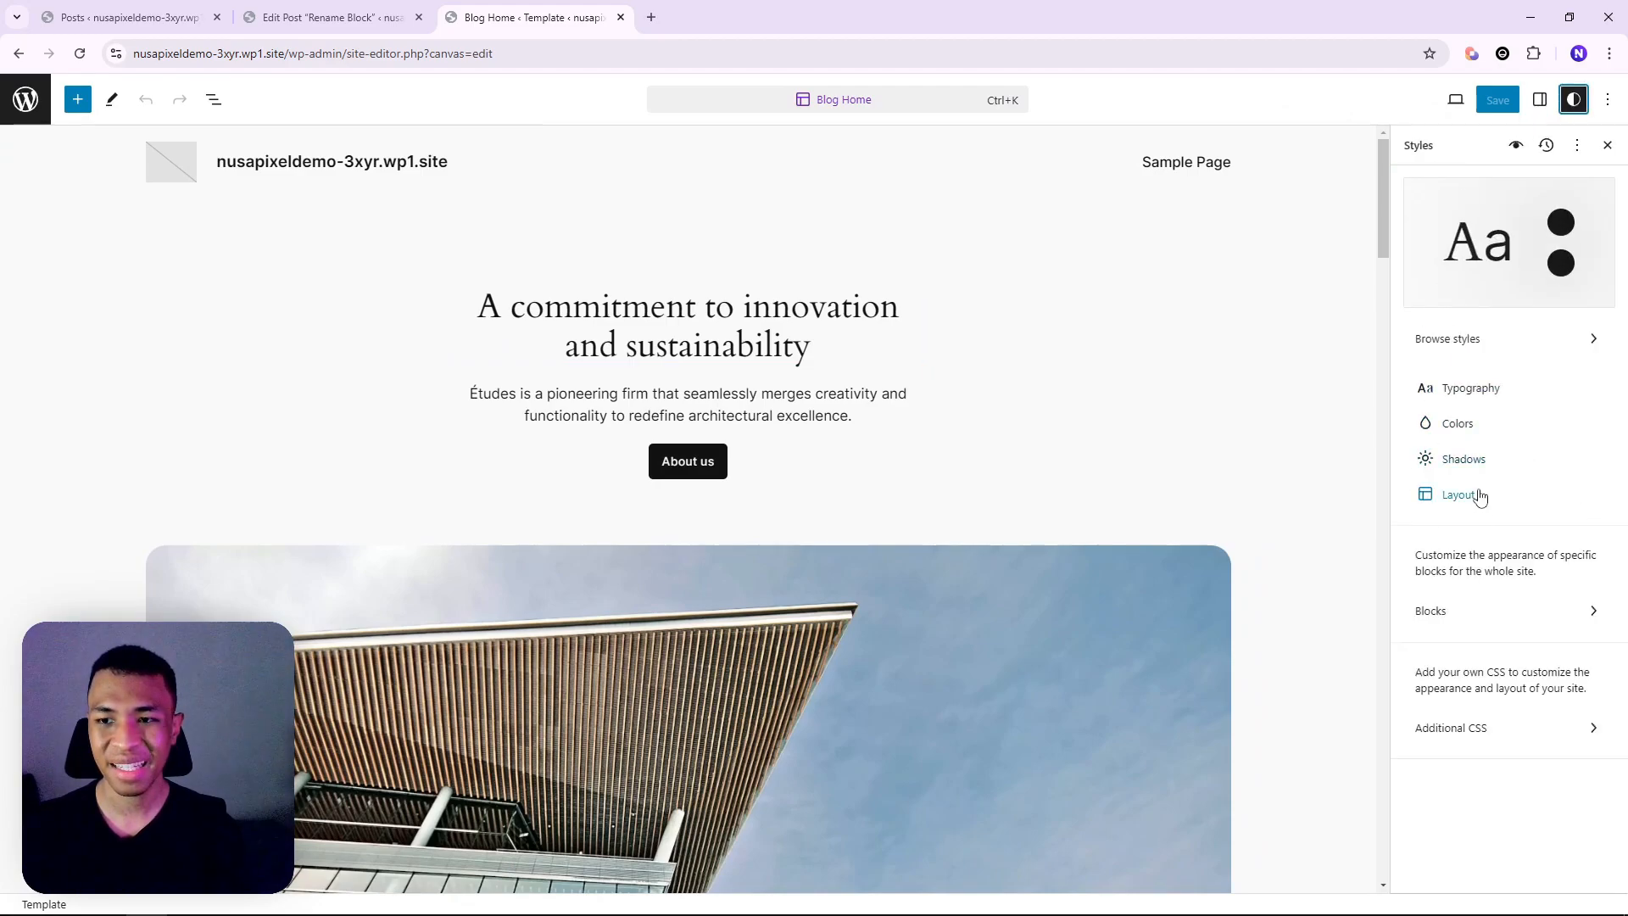
click(1460, 496)
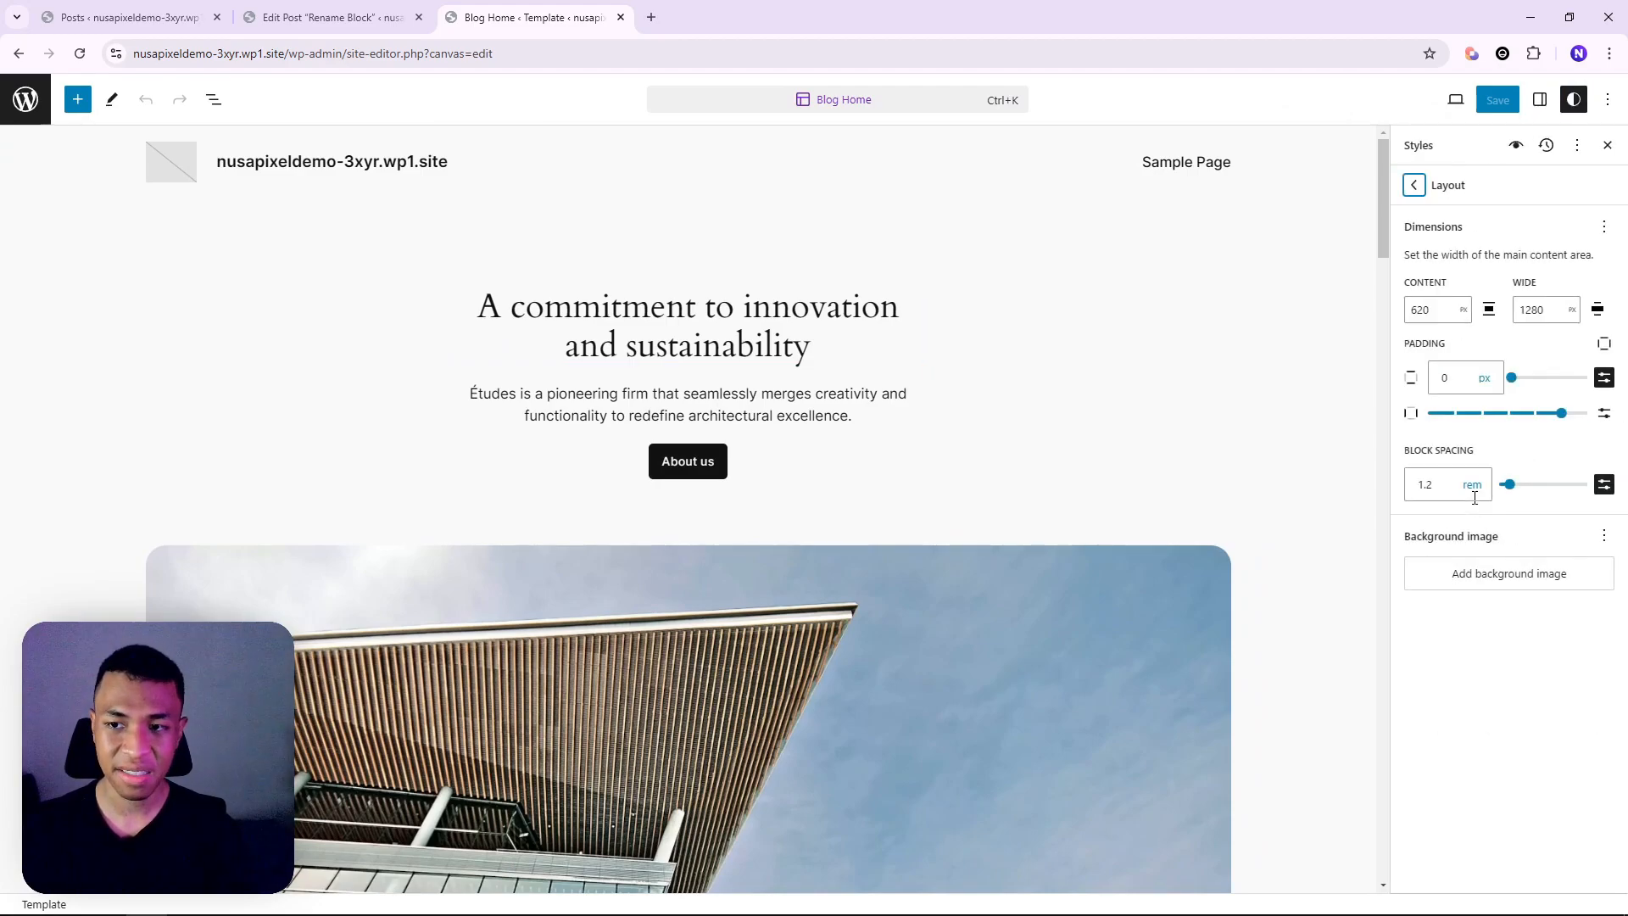
click(1479, 583)
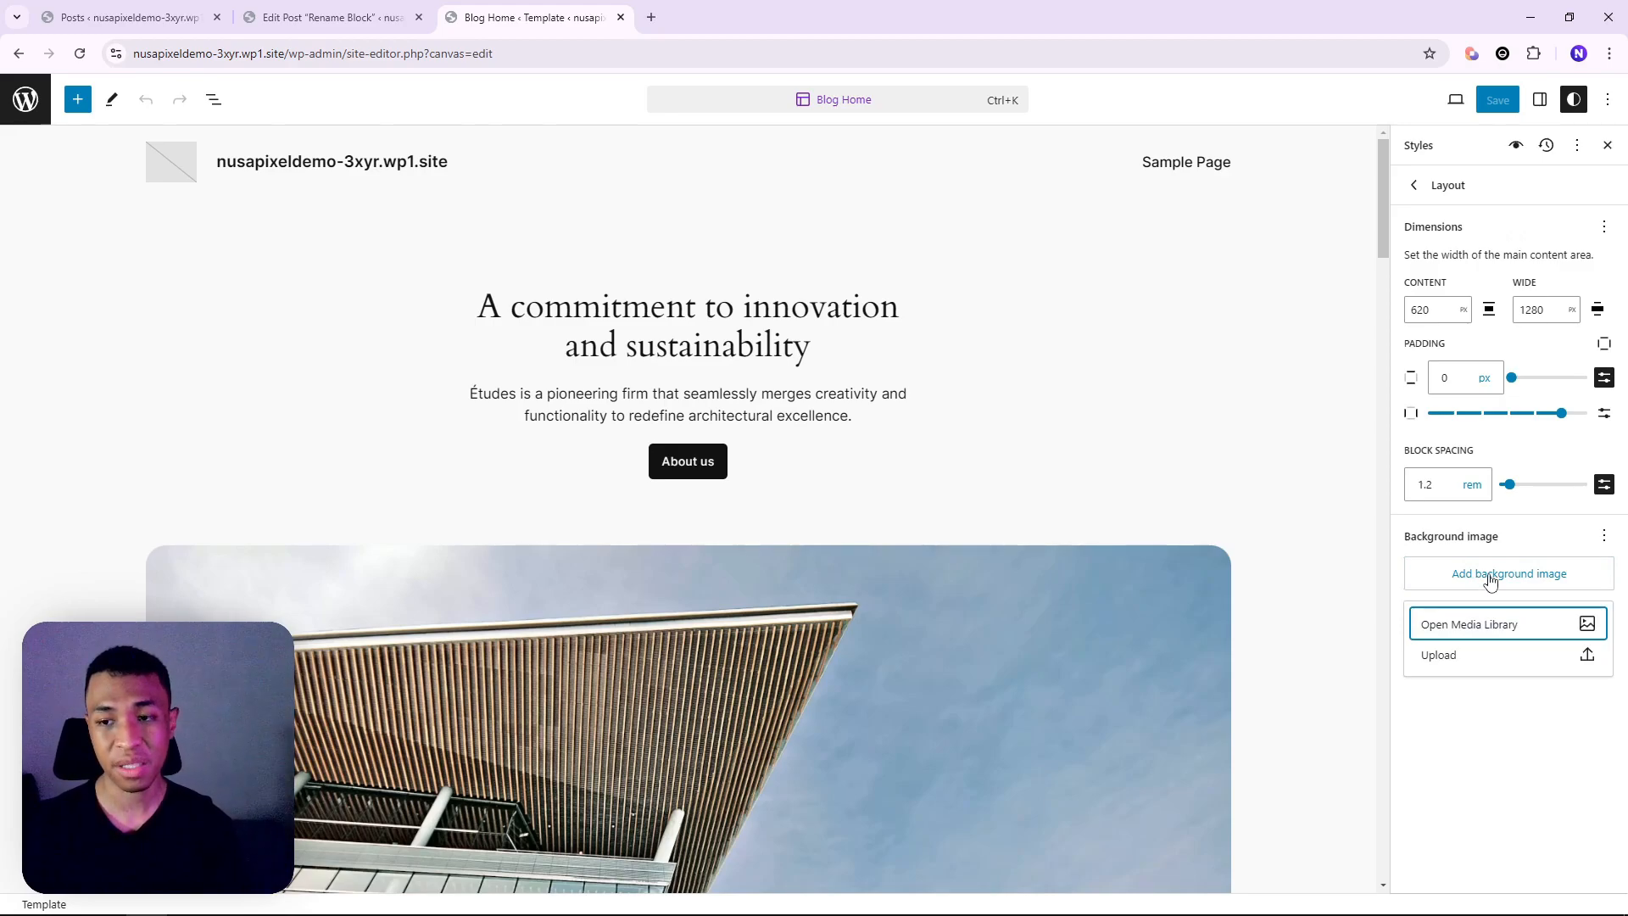
Choose the vineyard photo from the Media Library as the site background image
click(1483, 628)
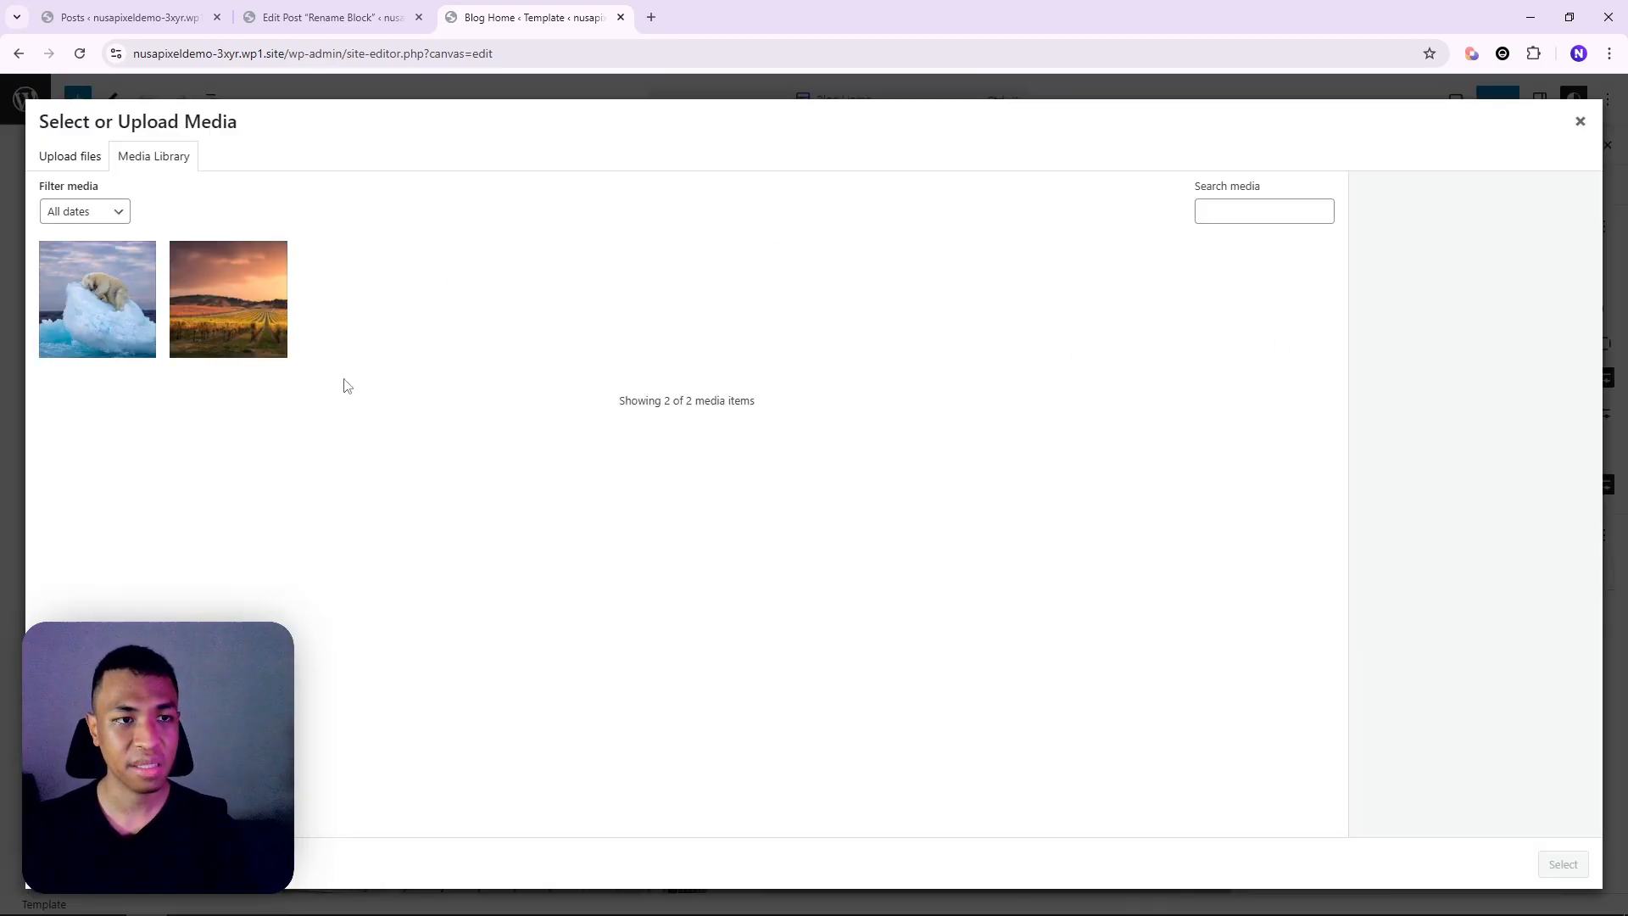
click(261, 304)
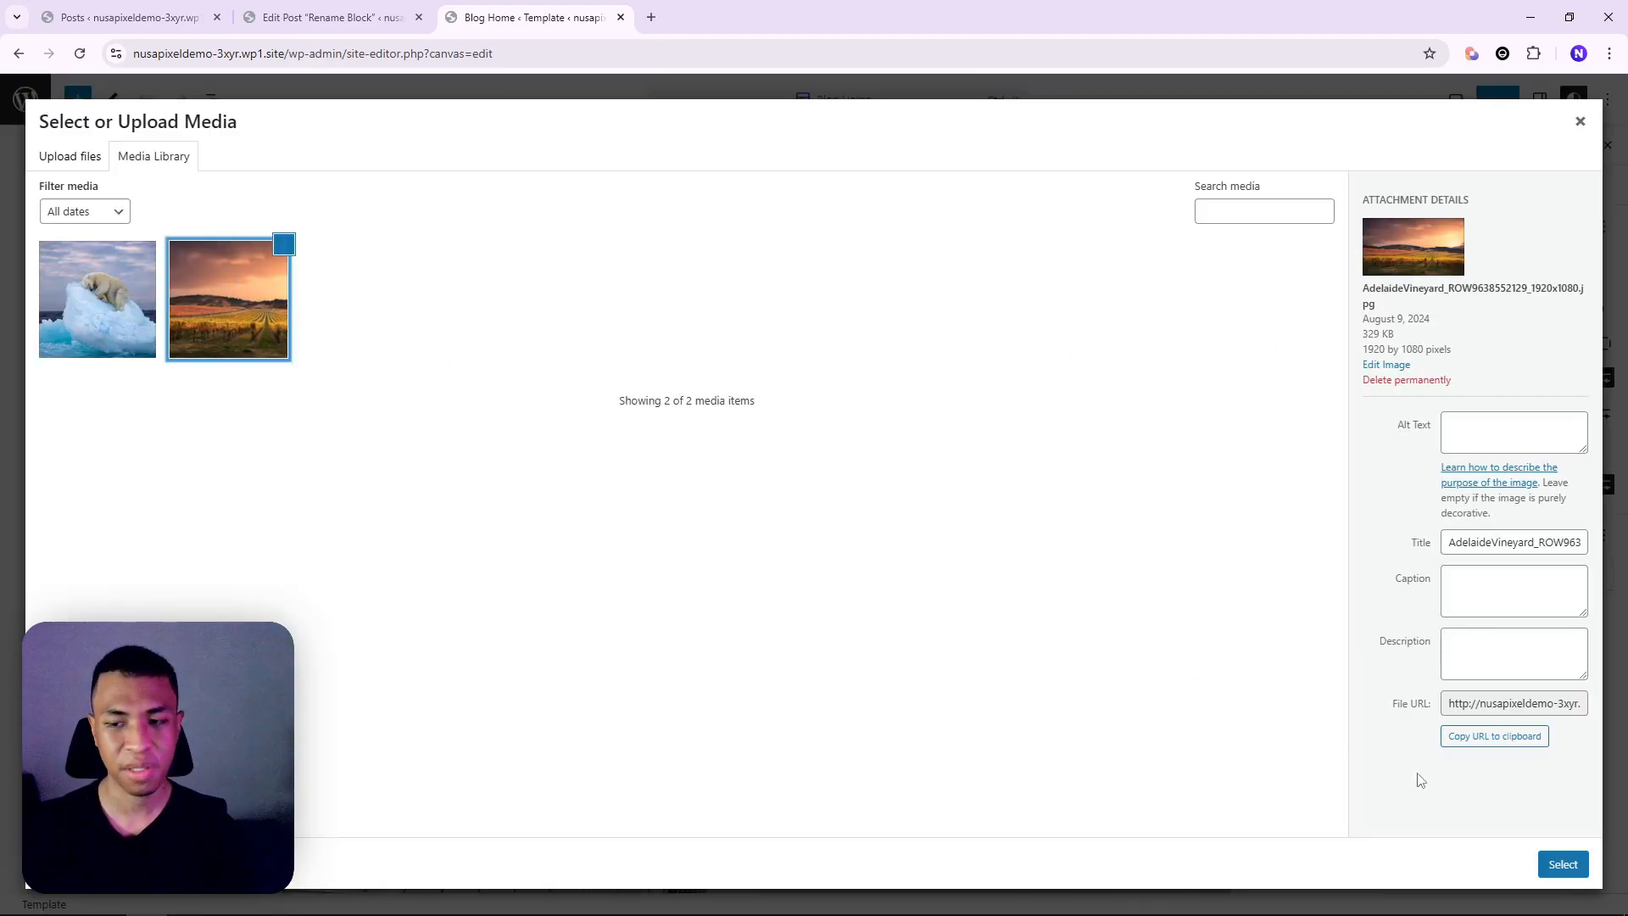
click(1563, 865)
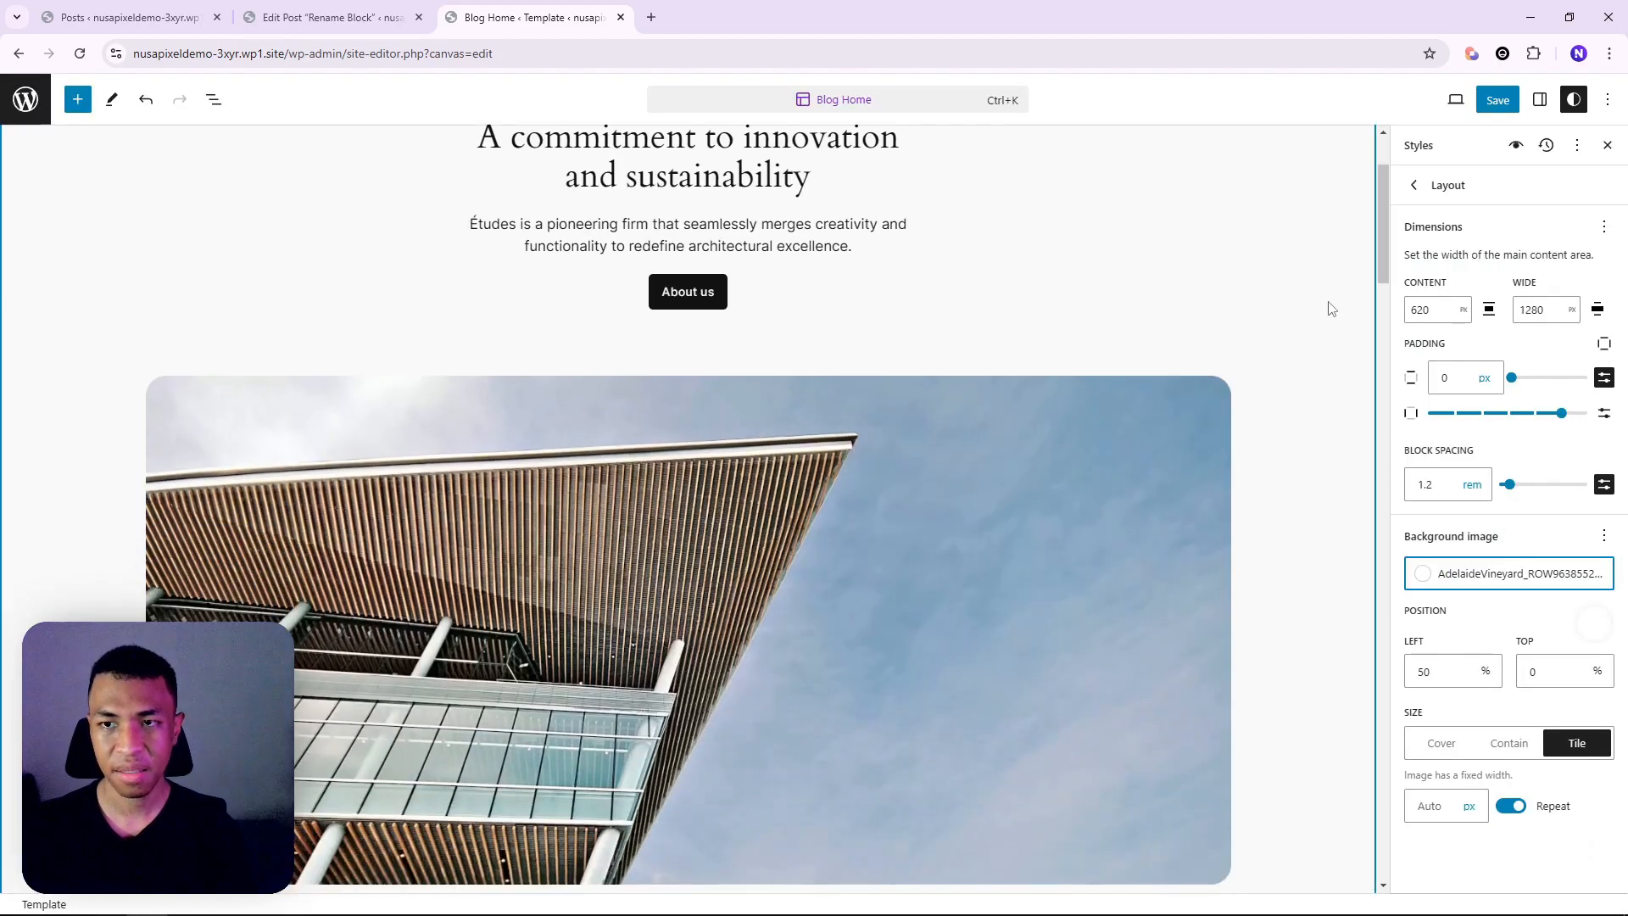
scroll(1351, 297, down, 3)
scroll(1354, 299, up, 3)
scroll(1307, 293, down, 4)
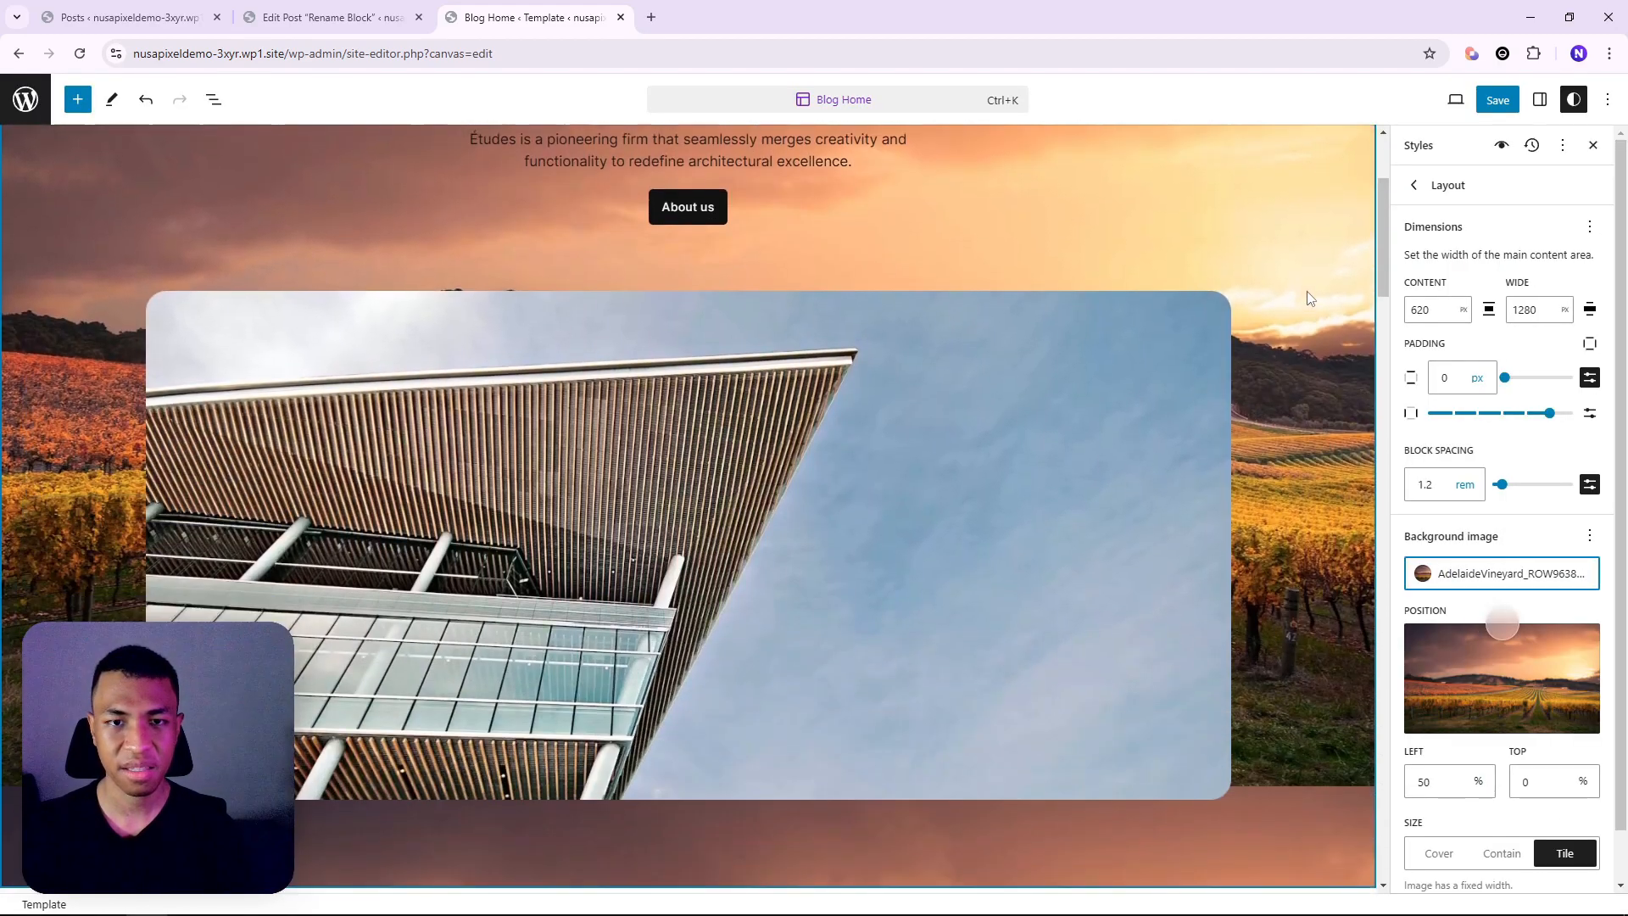
scroll(1310, 318, down, 4)
scroll(1282, 359, up, 1)
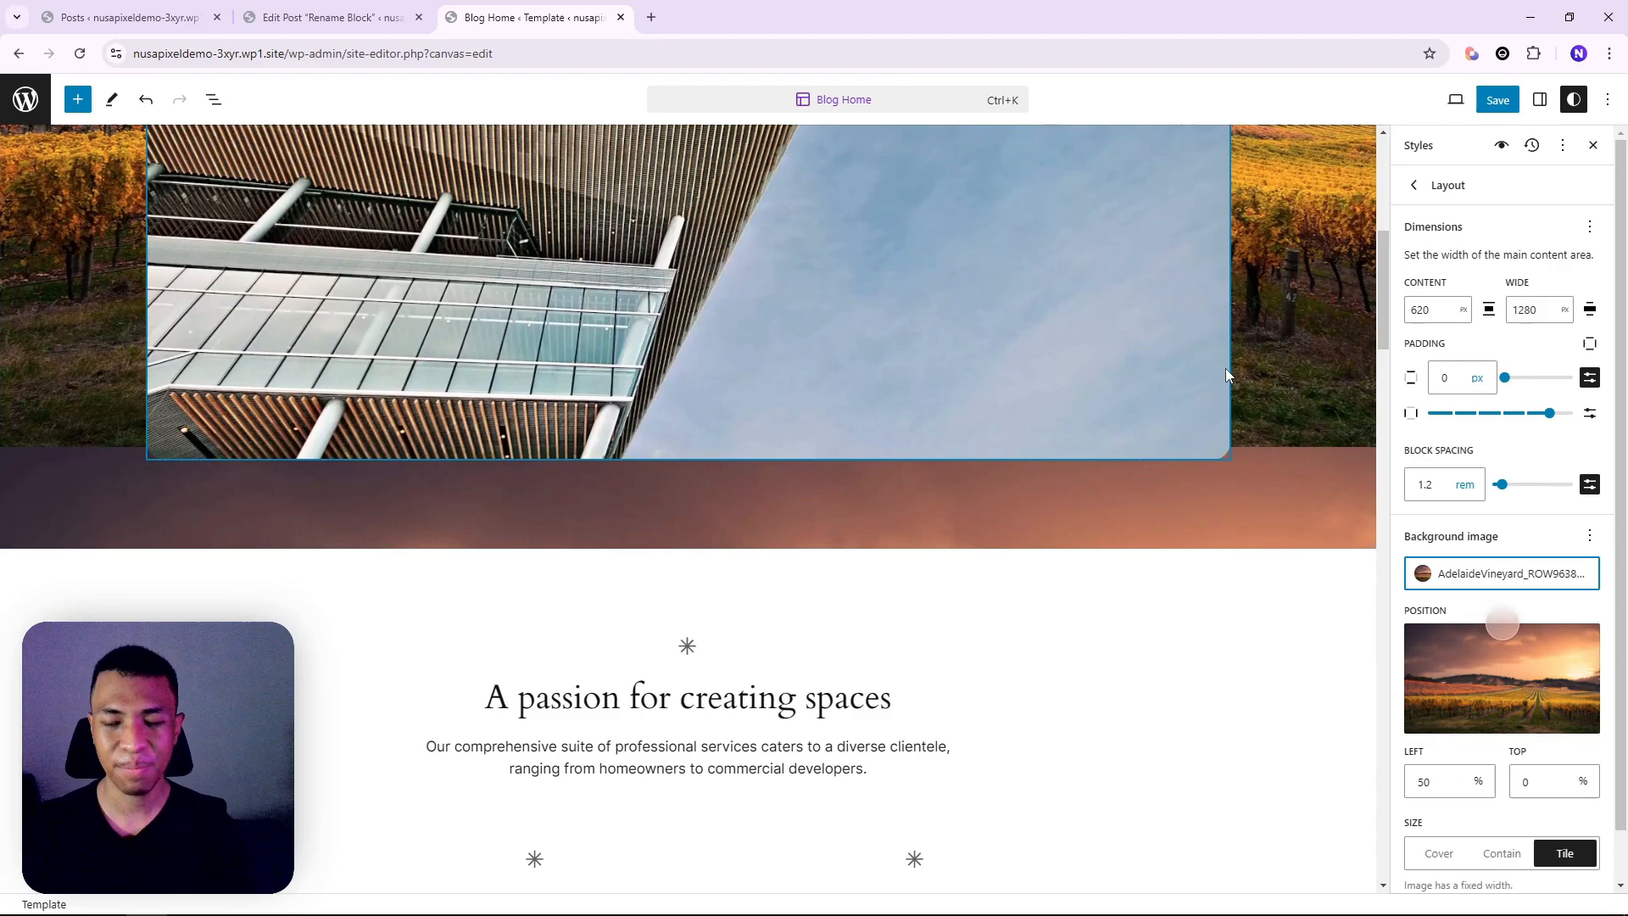
scroll(1261, 356, down, 3)
scroll(1240, 358, up, 5)
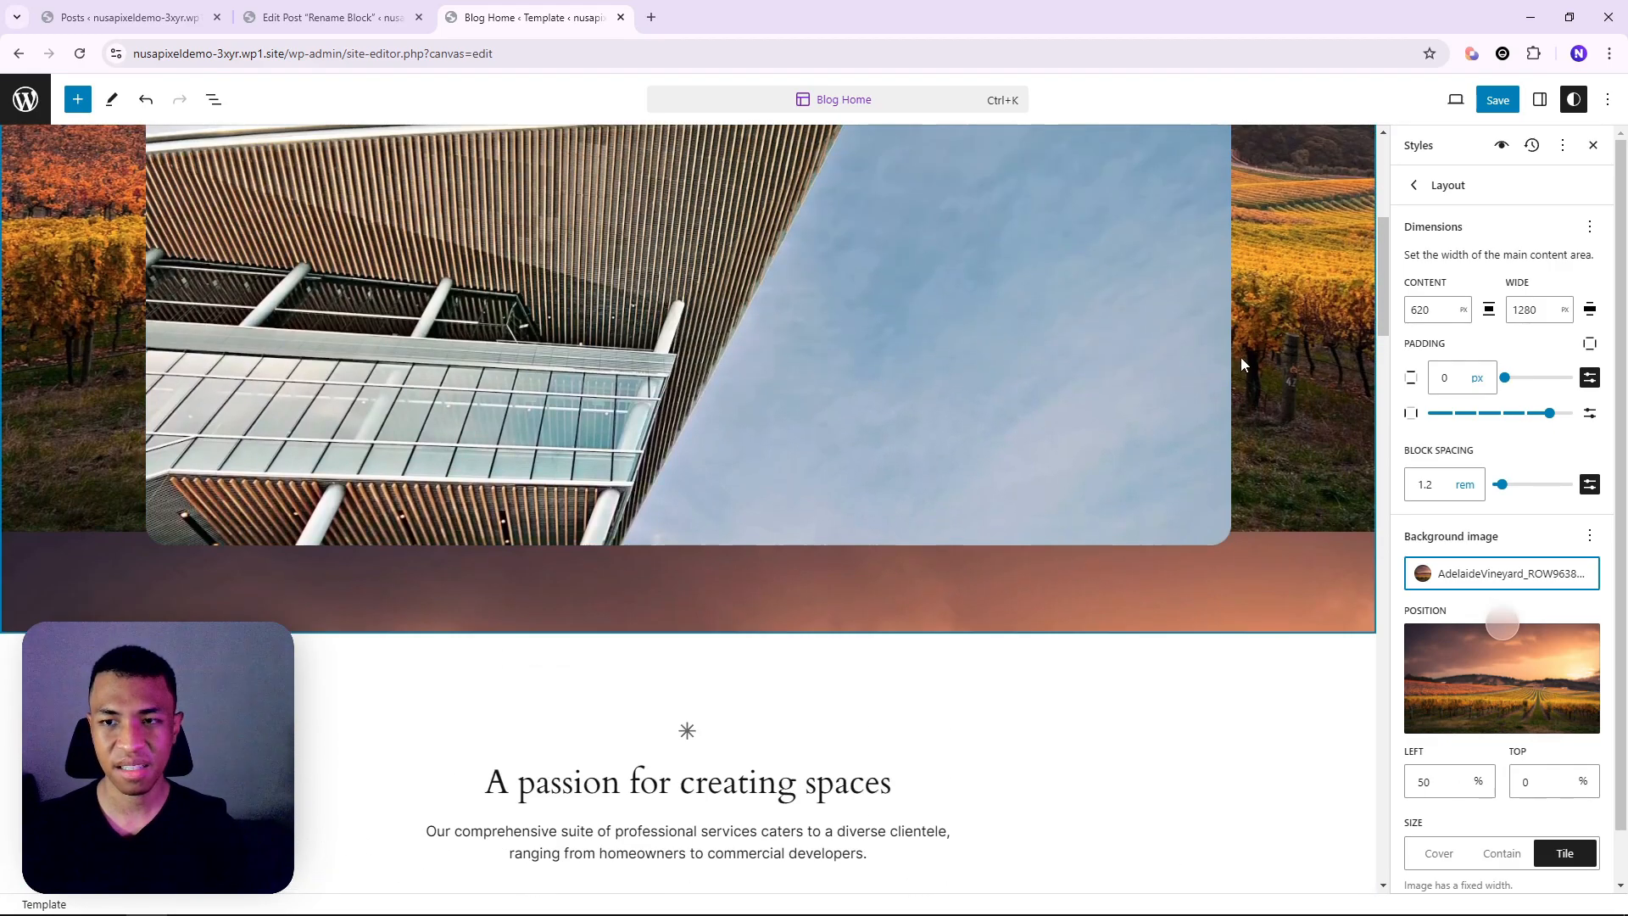
scroll(1233, 393, down, 15)
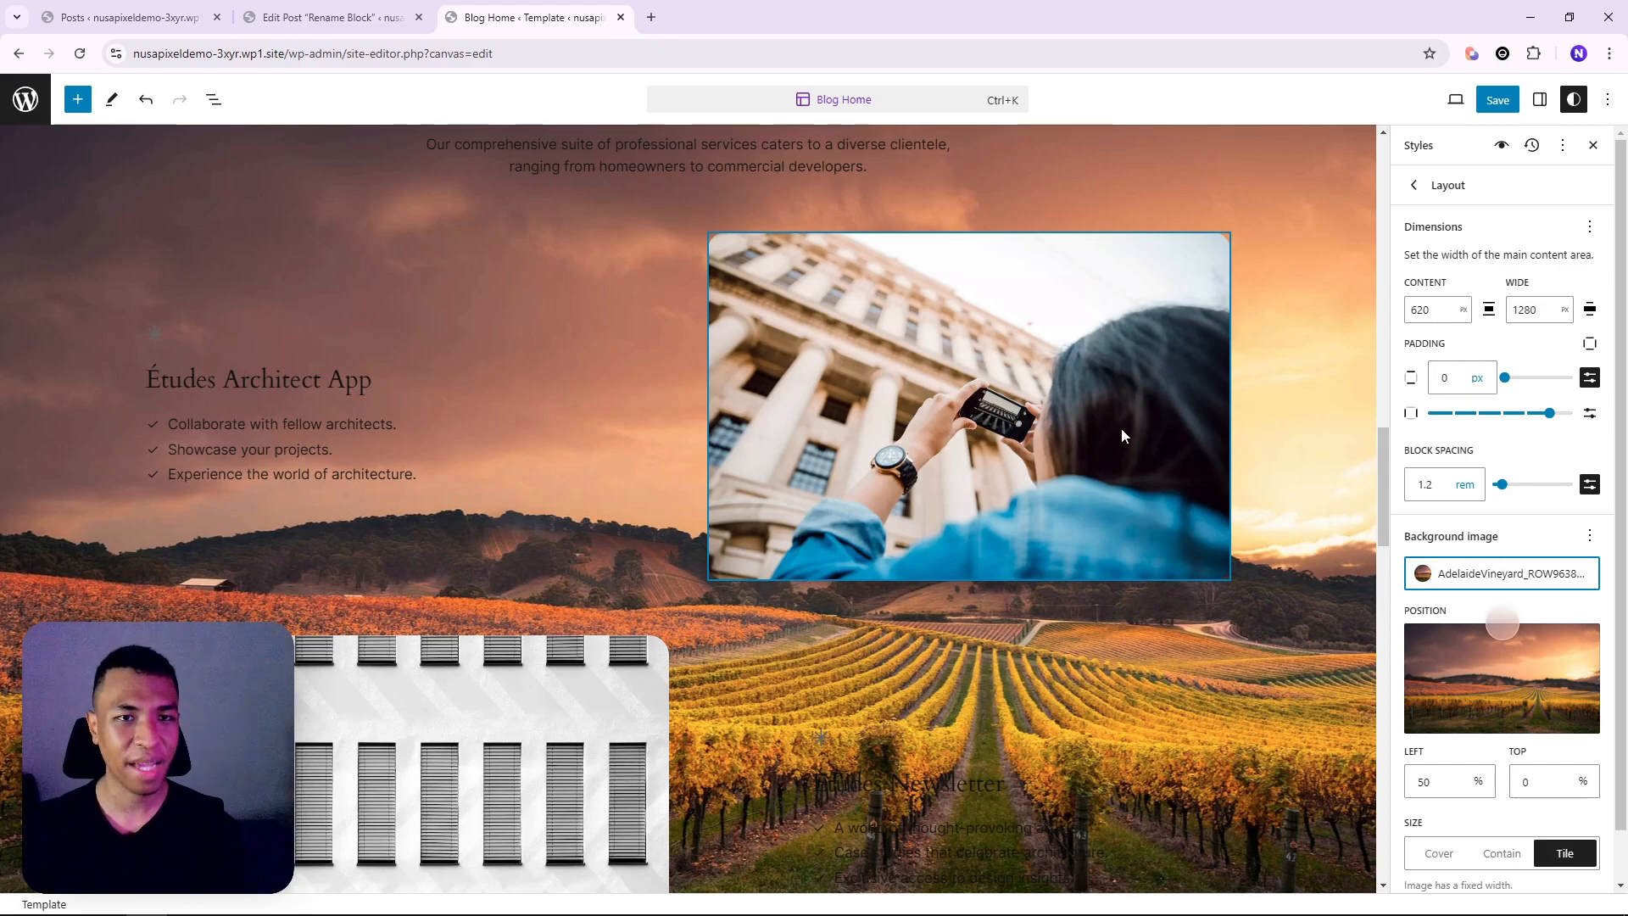
scroll(1009, 272, down, 3)
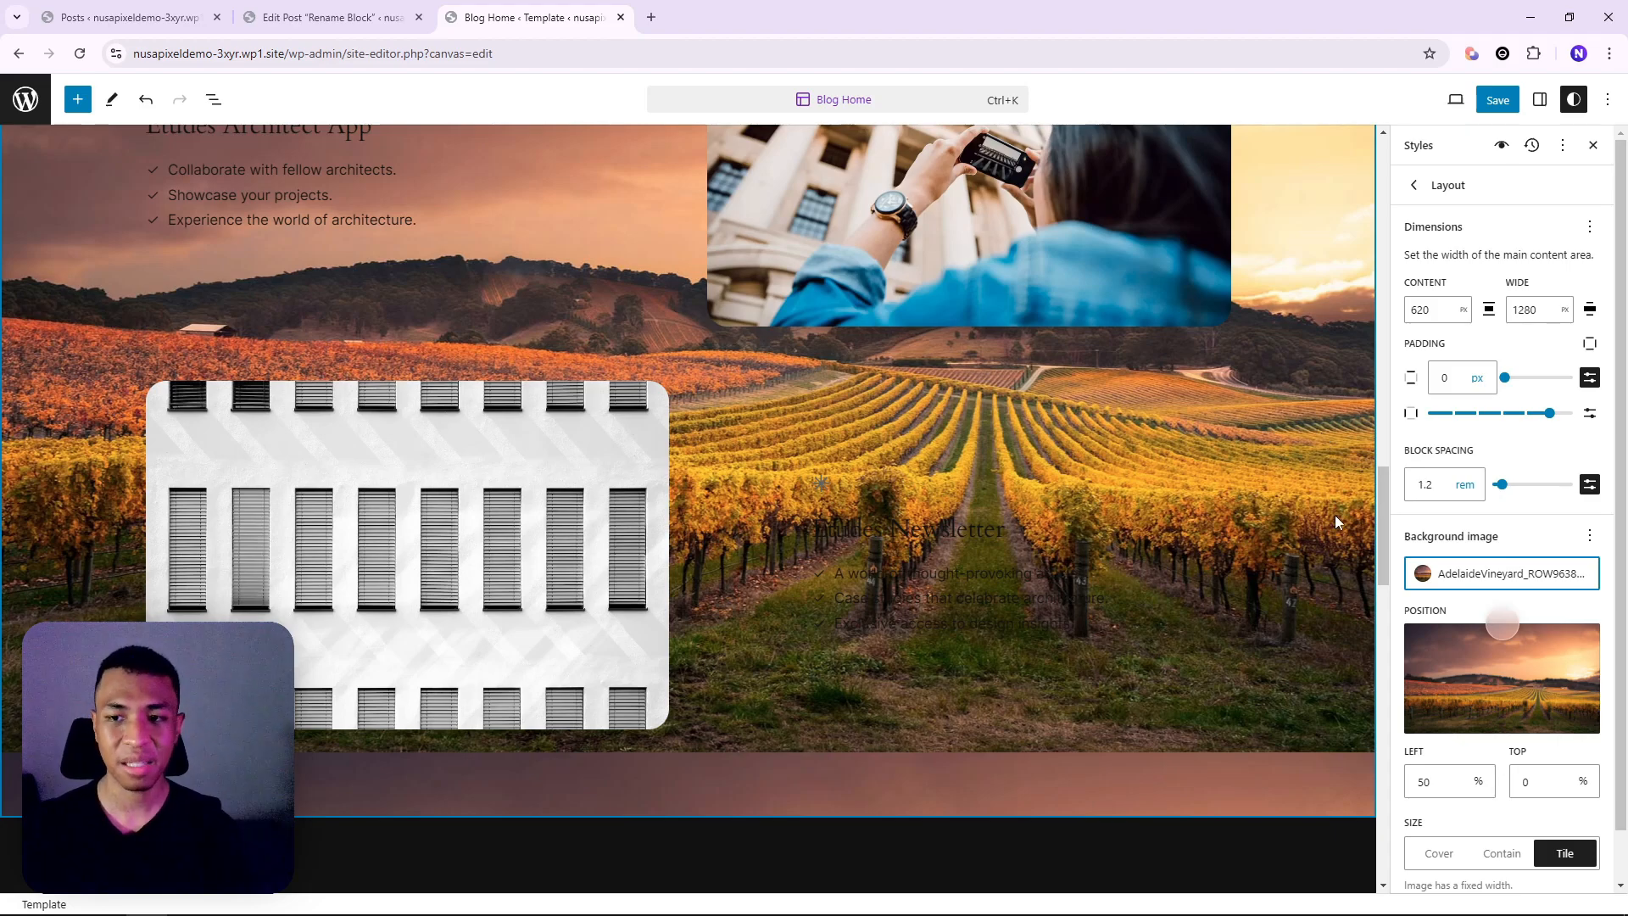
scroll(1335, 515, down, 3)
scroll(1493, 662, down, 1)
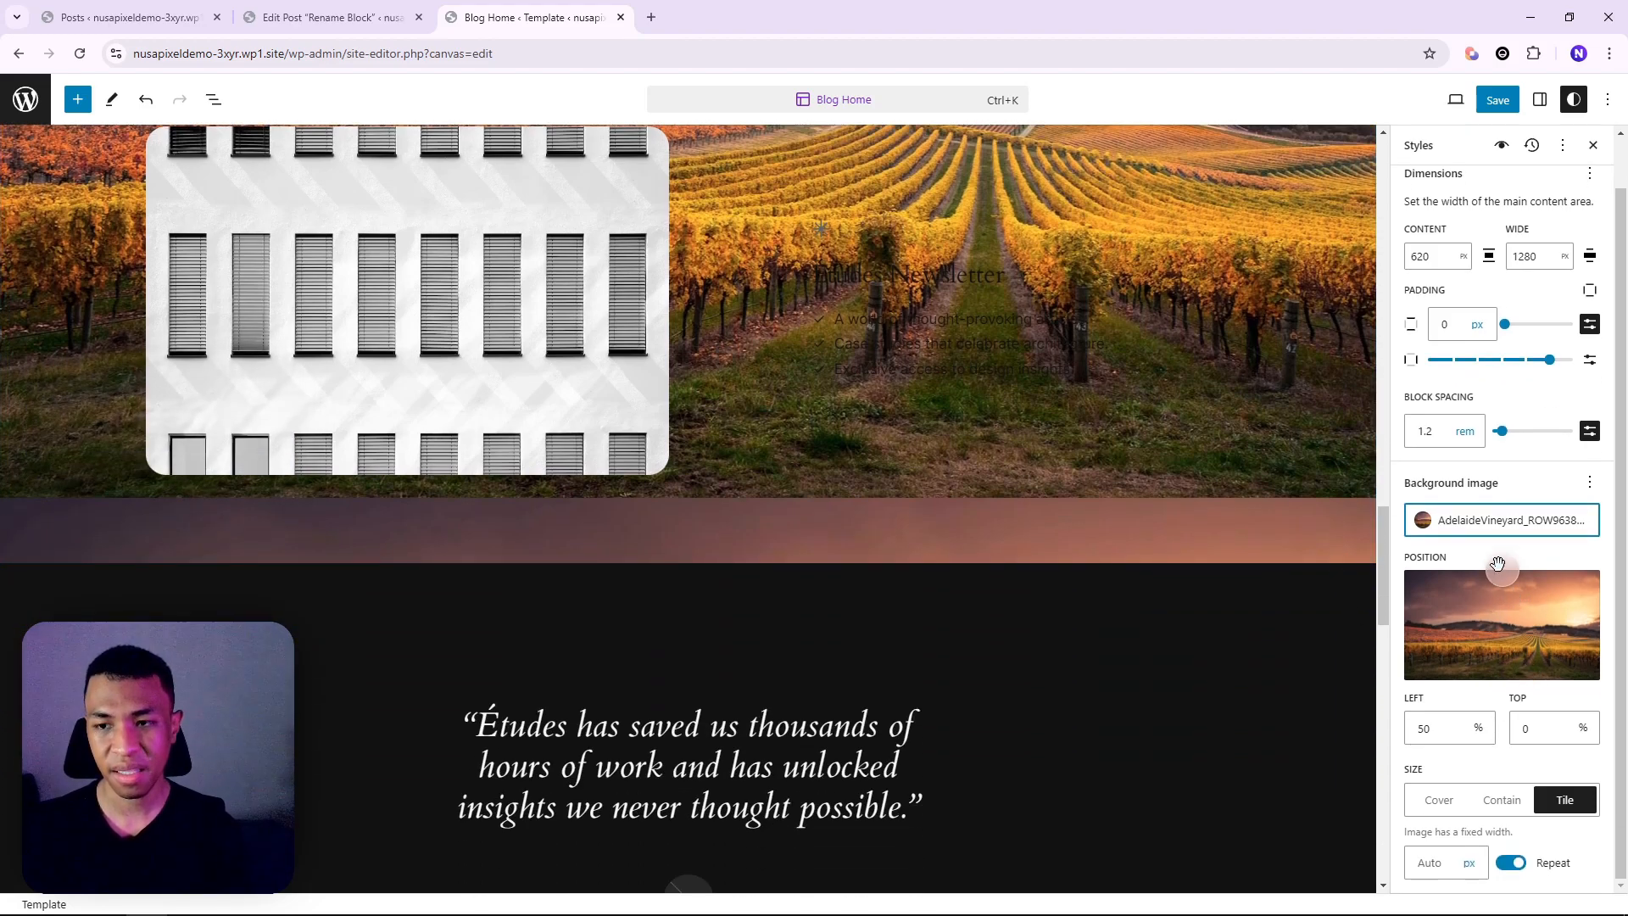
Shift the background focal point and try the Repeat, Cover and Contain options, settling on Tile
drag(1502, 570, 1485, 632)
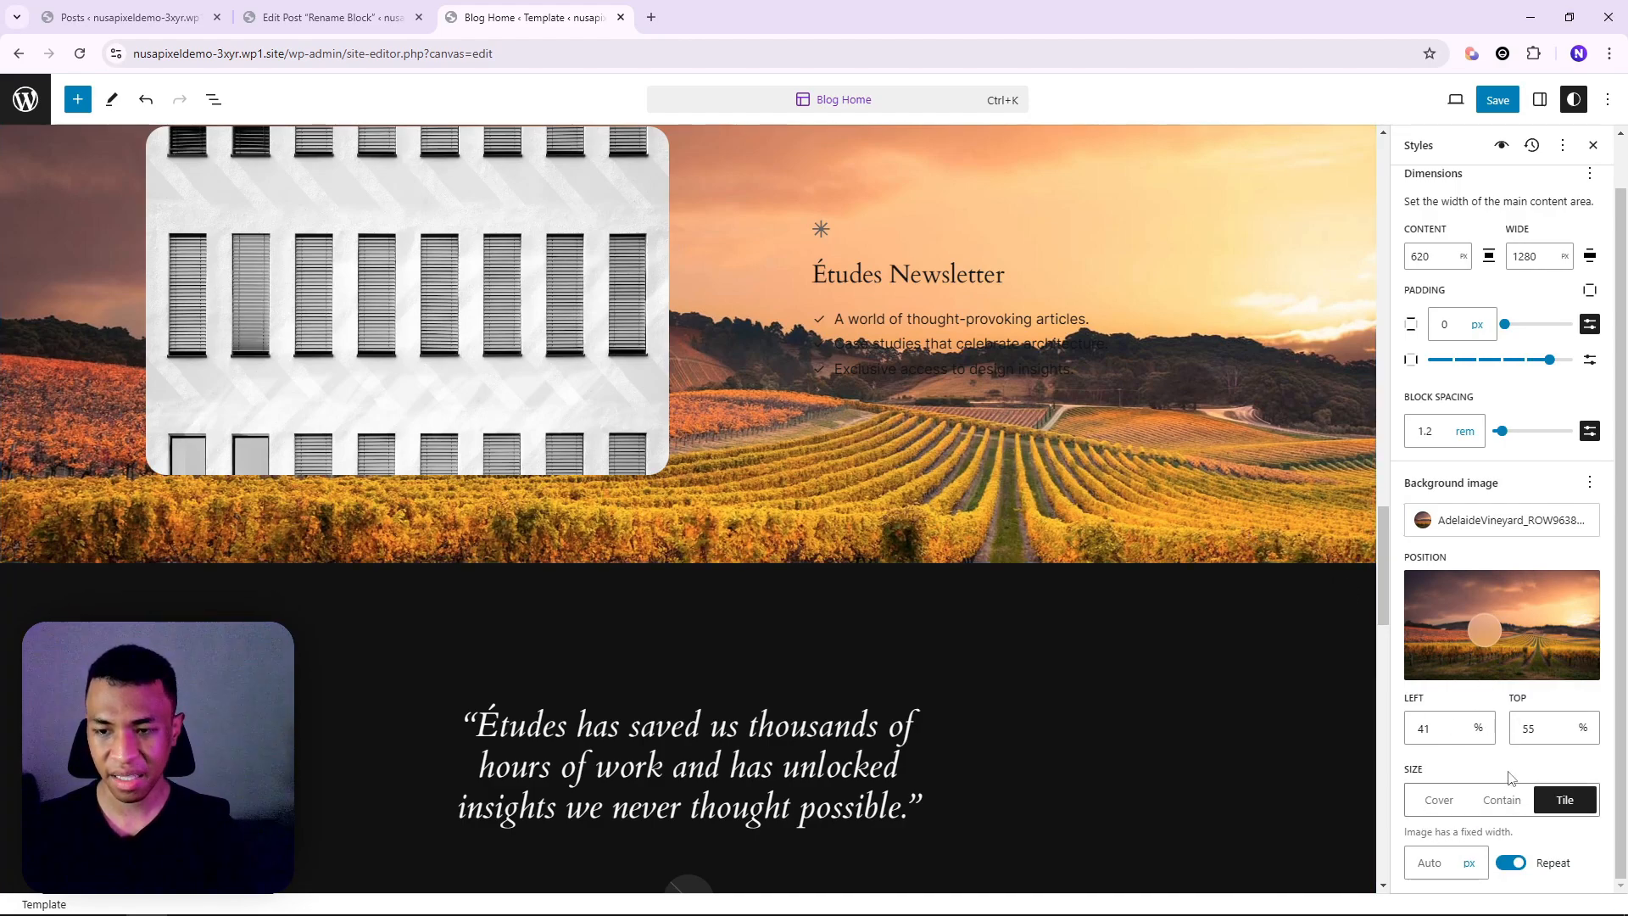
click(1511, 867)
click(1510, 866)
click(1439, 800)
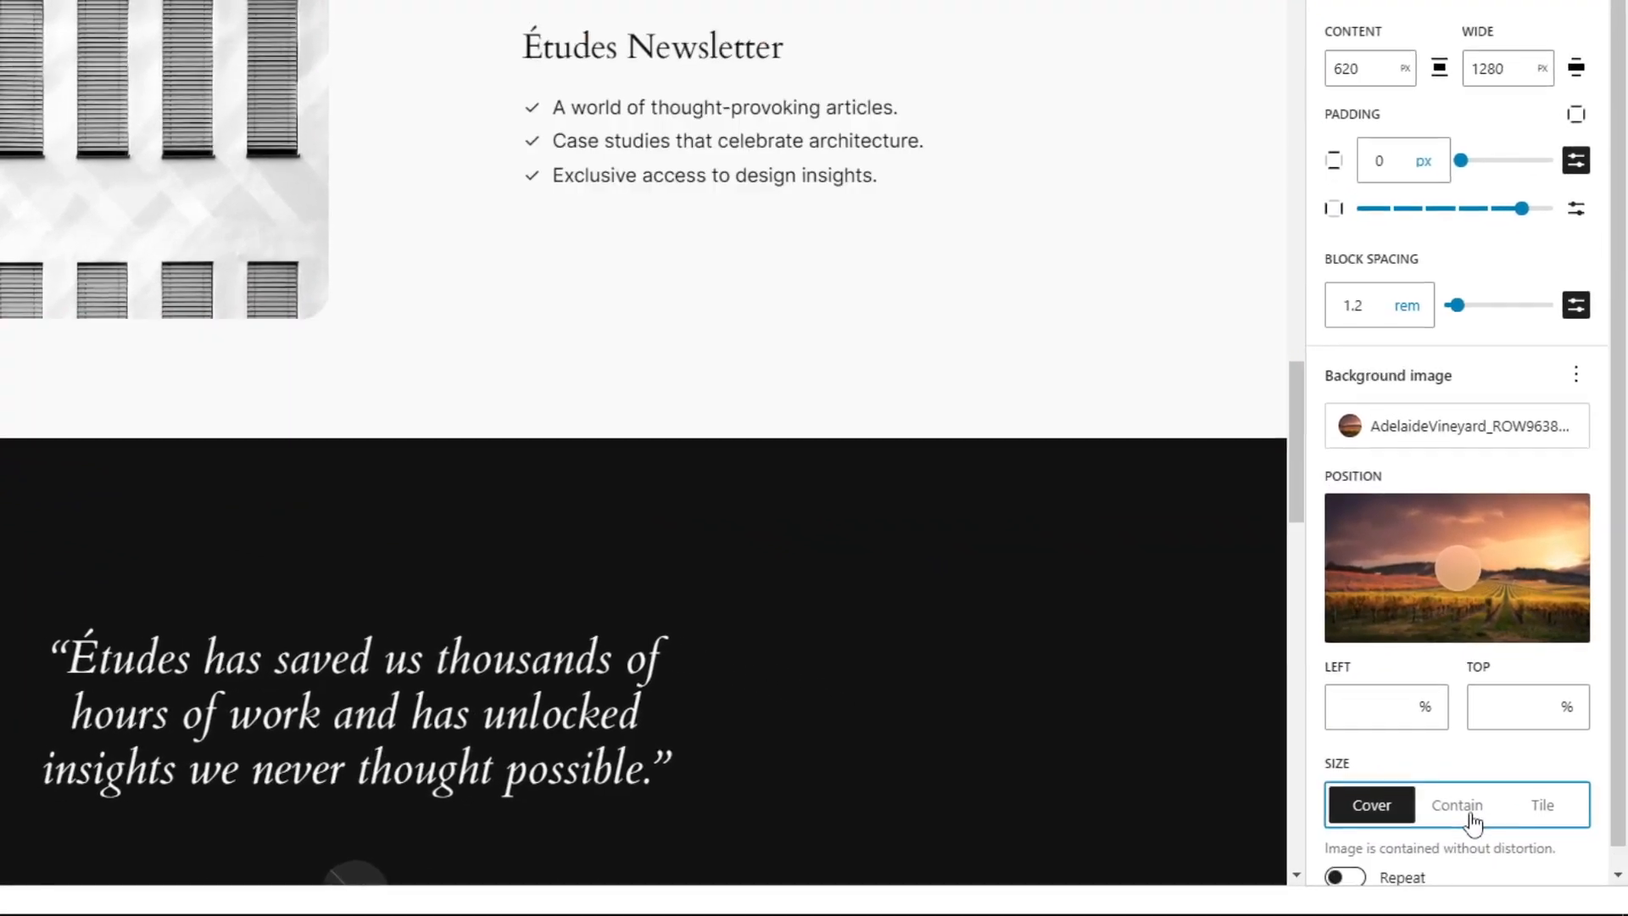
click(1502, 800)
click(1539, 794)
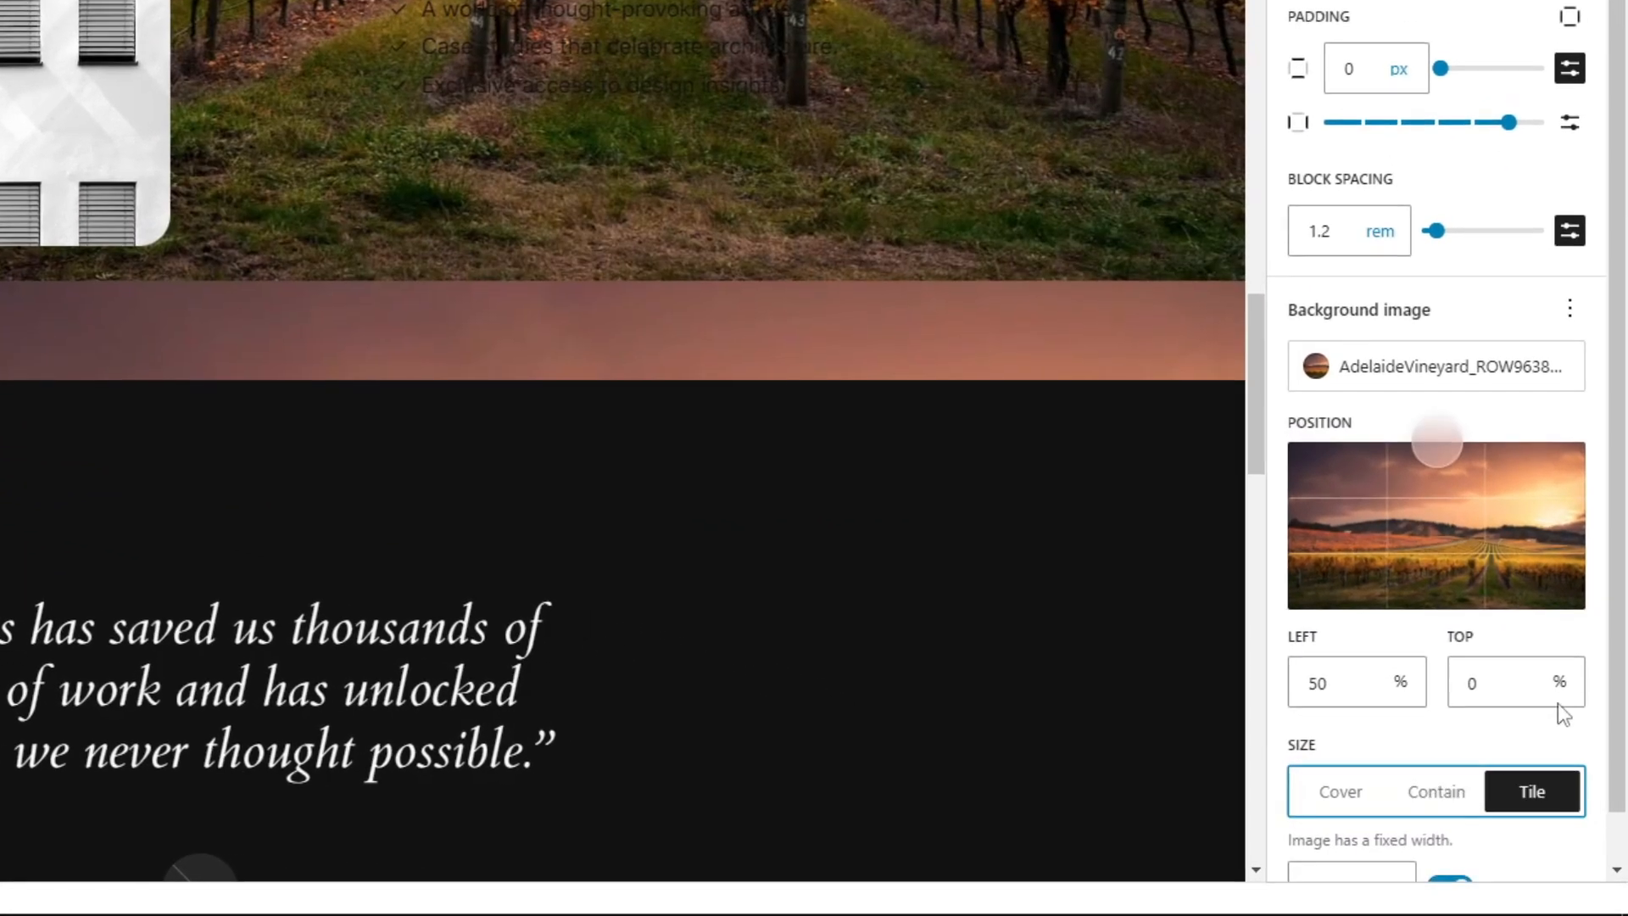
scroll(970, 389, down, 10)
scroll(806, 255, down, 10)
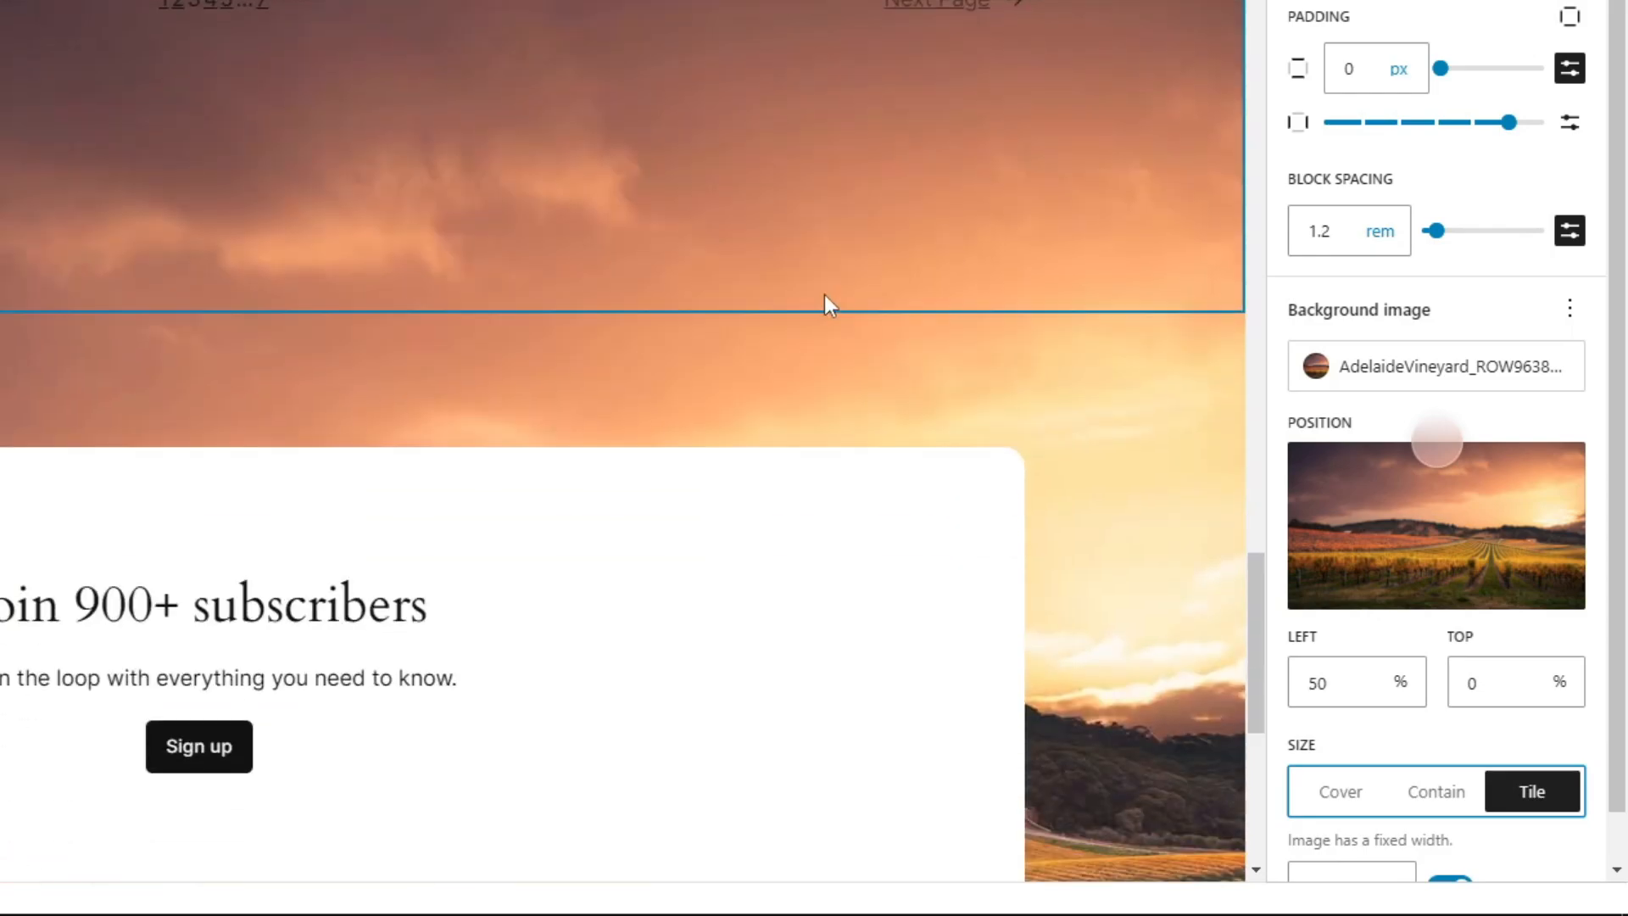
scroll(1060, 355, down, 3)
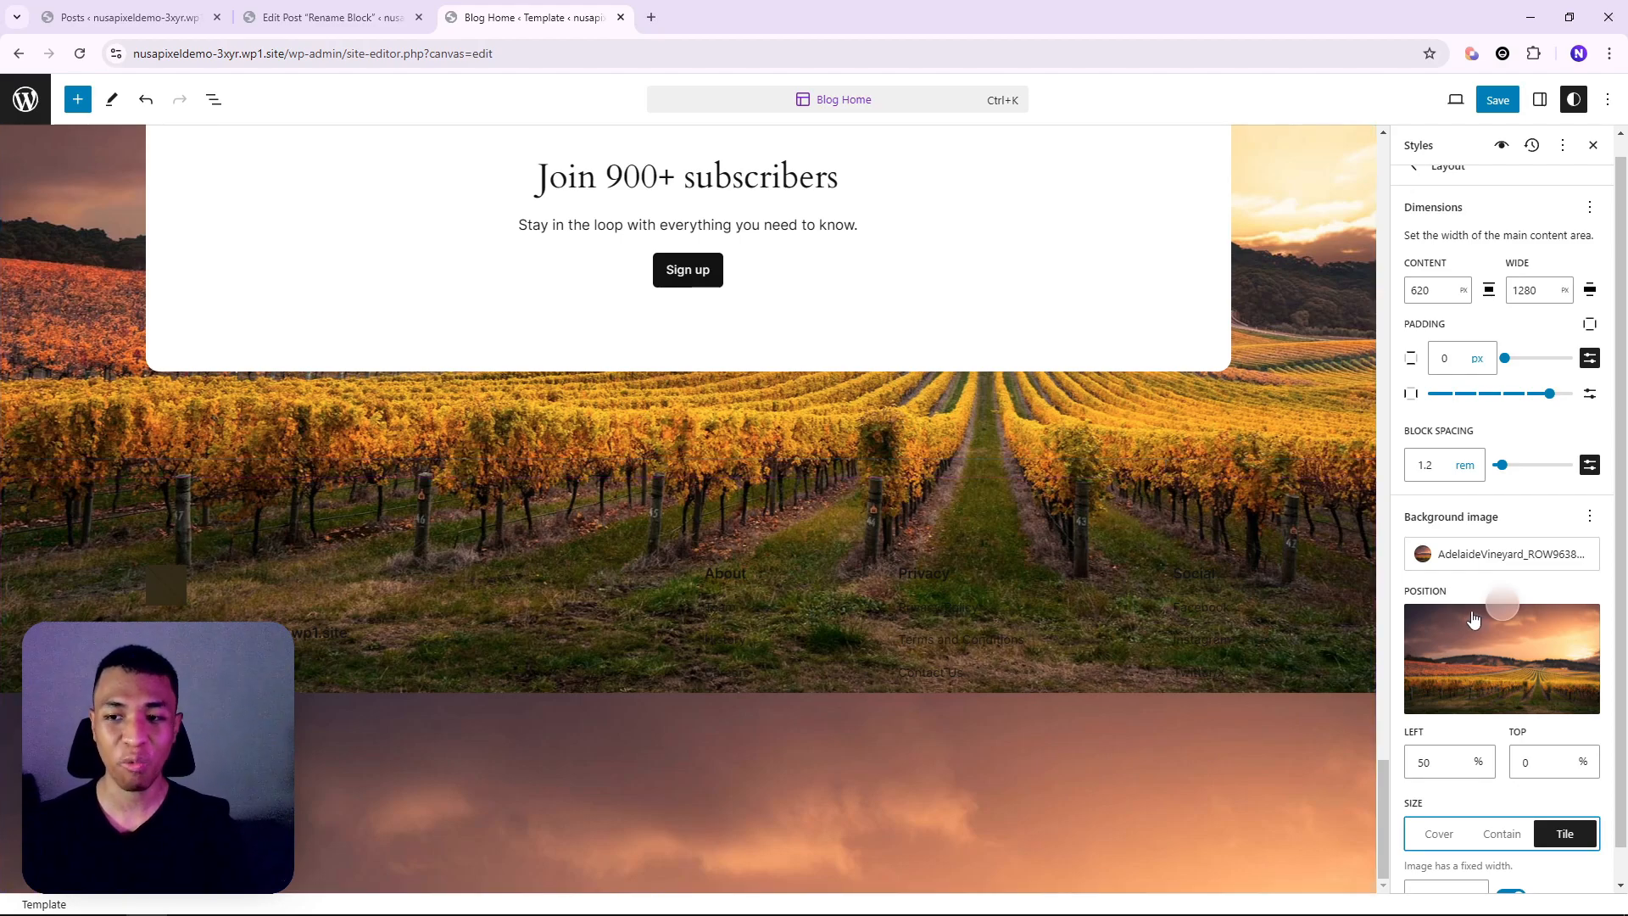
scroll(1174, 562, up, 1)
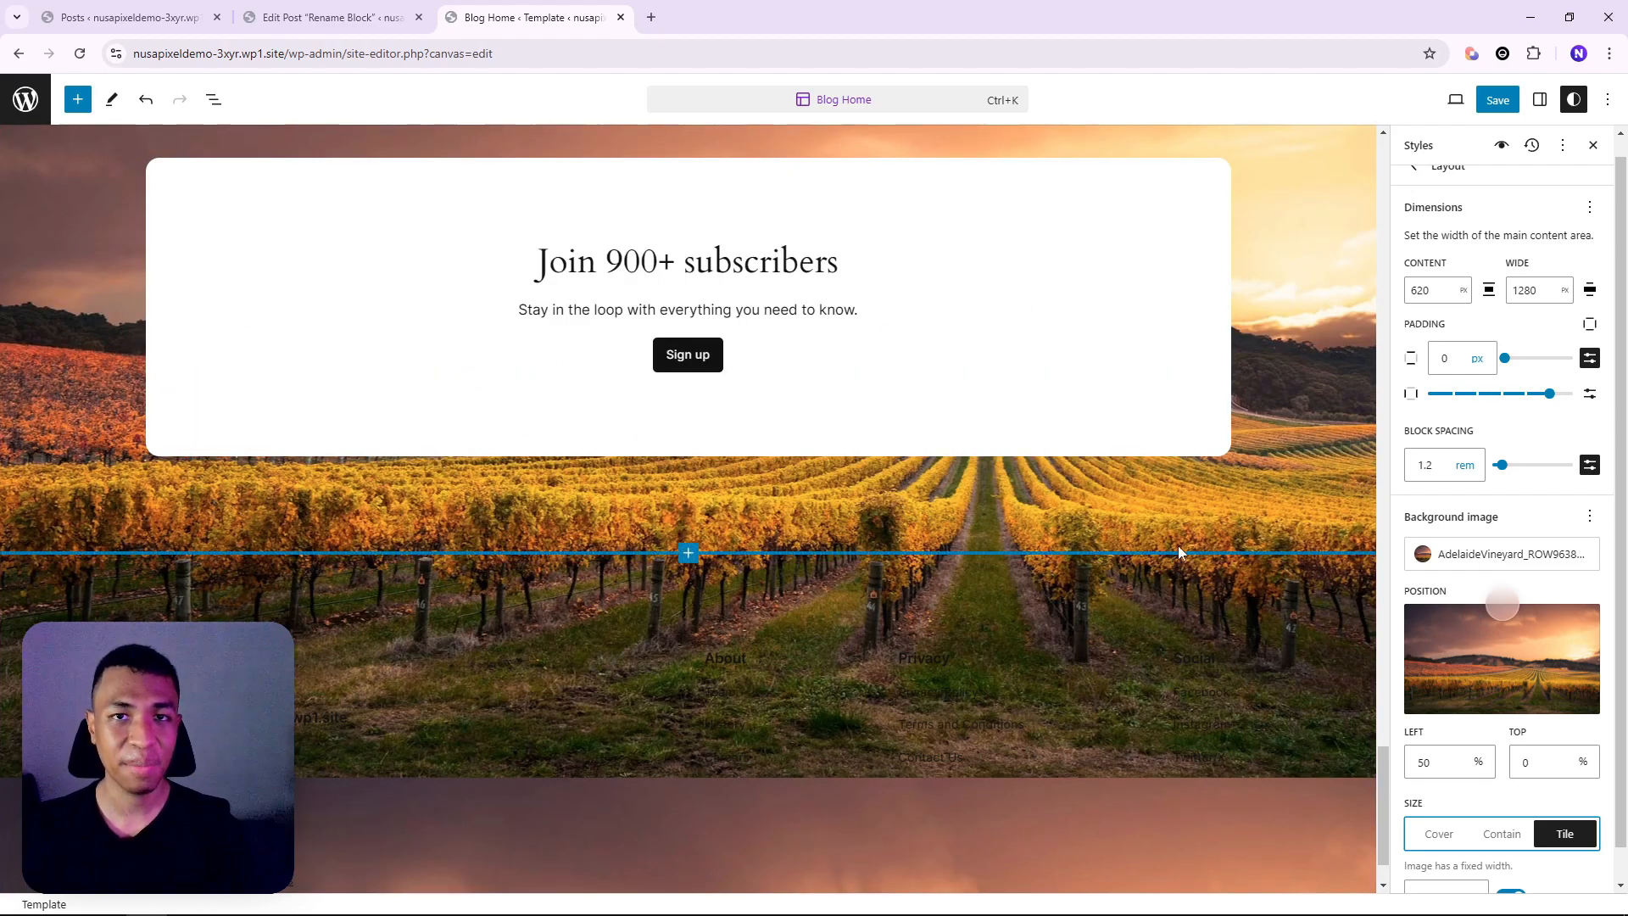
scroll(1178, 546, up, 2)
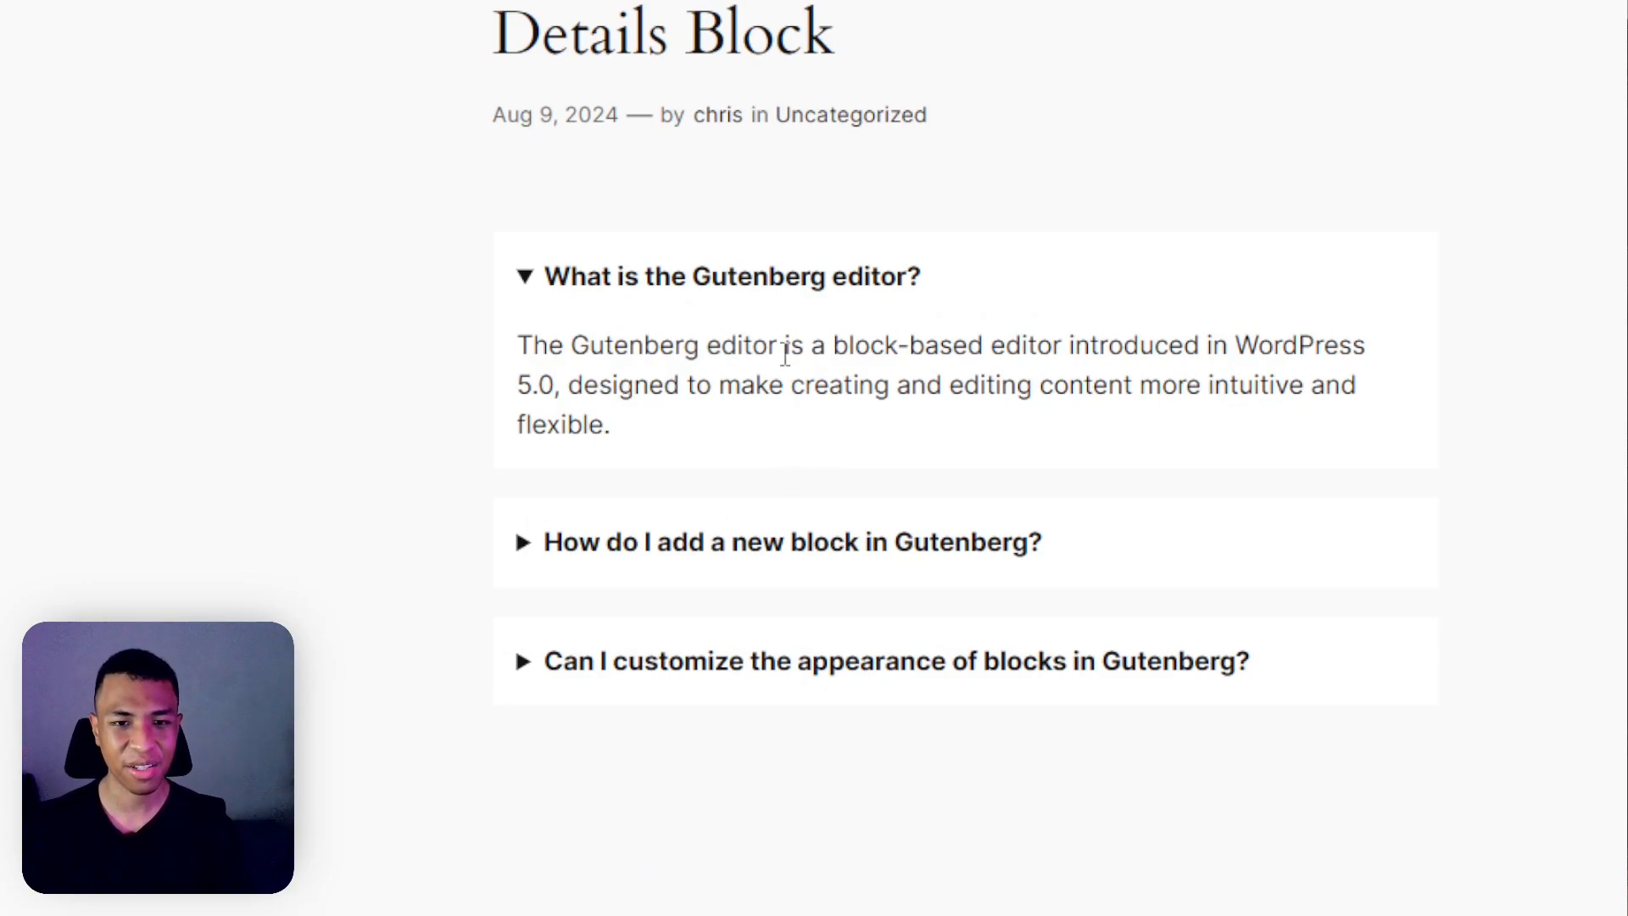
Expand the three FAQ answers on the previewed Details Block post, then return to the Edit Post tab
click(788, 297)
click(789, 297)
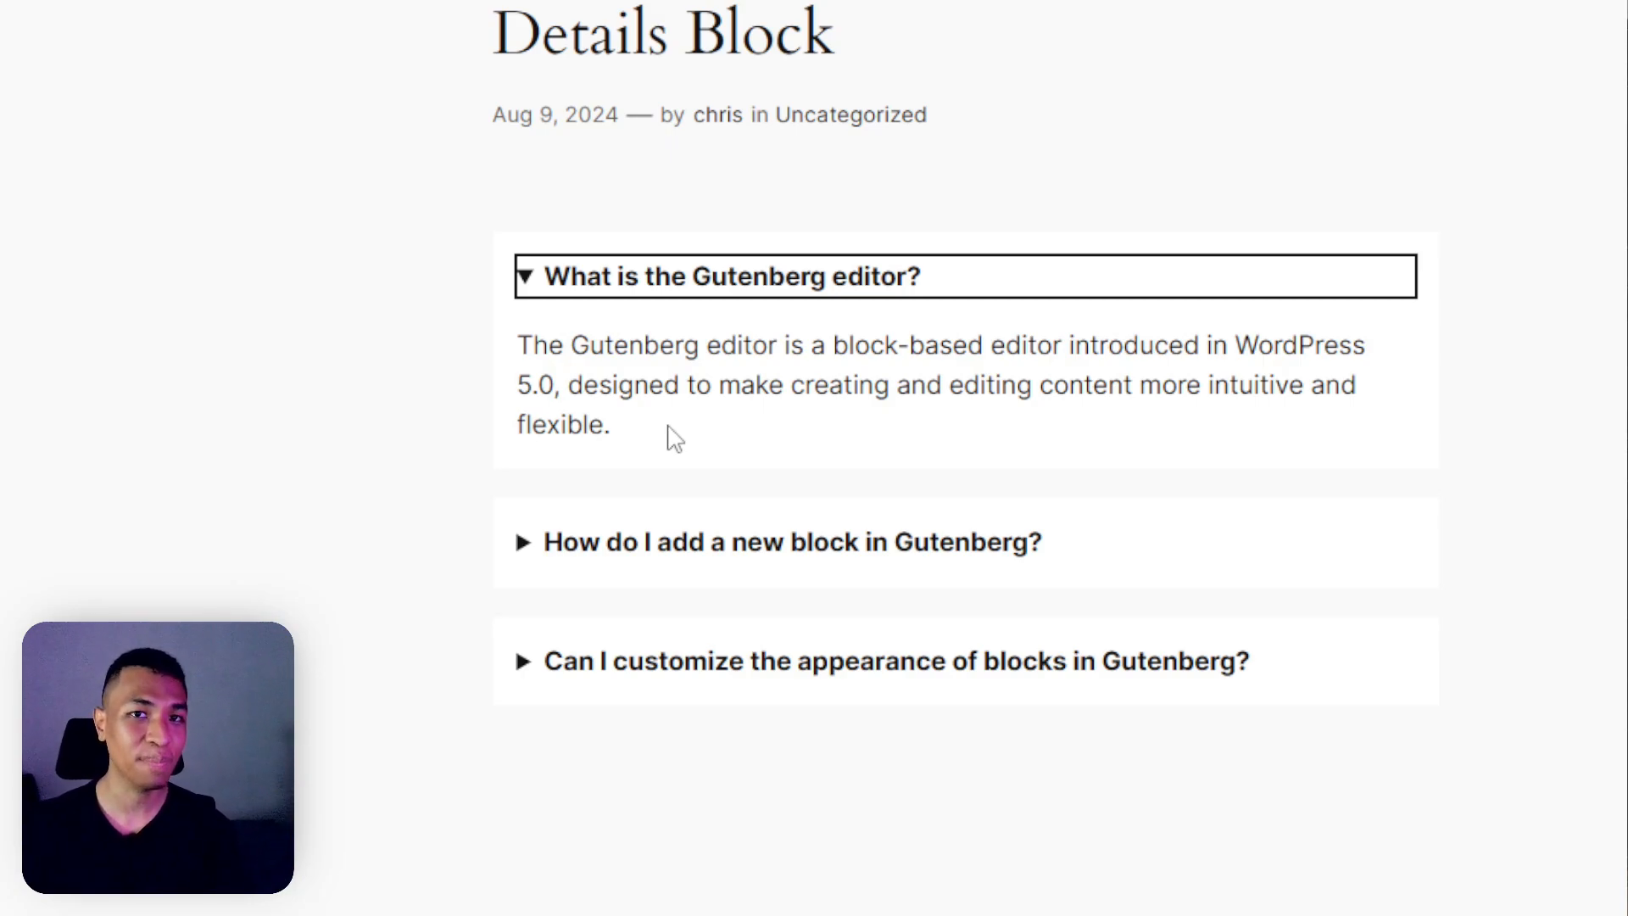
click(627, 547)
scroll(814, 593, down, 2)
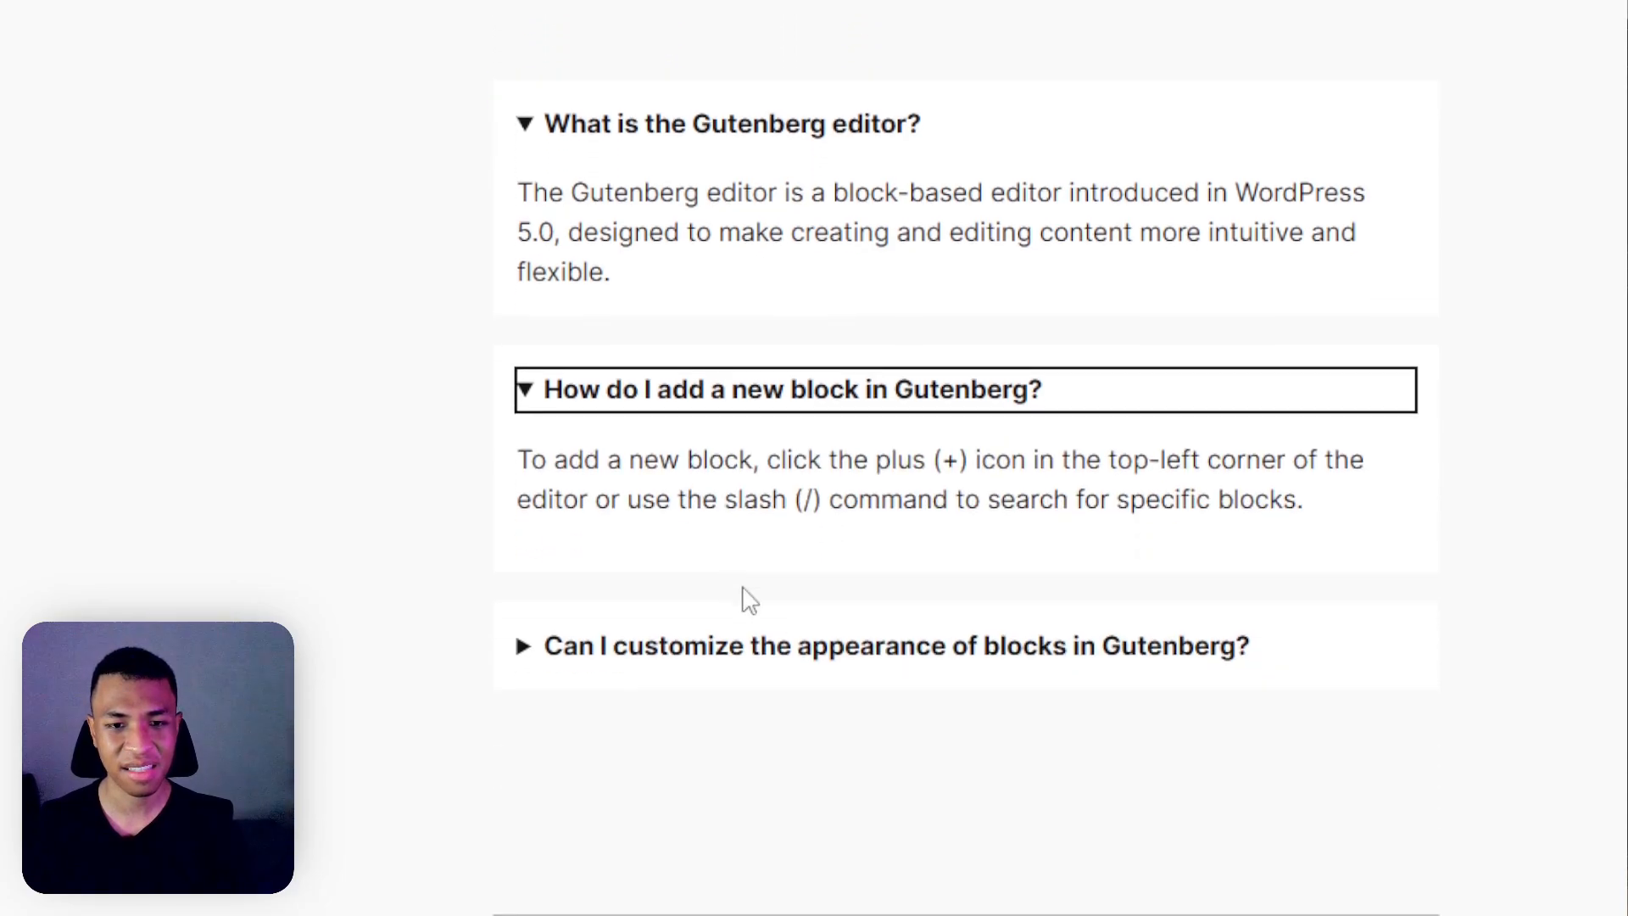
click(687, 664)
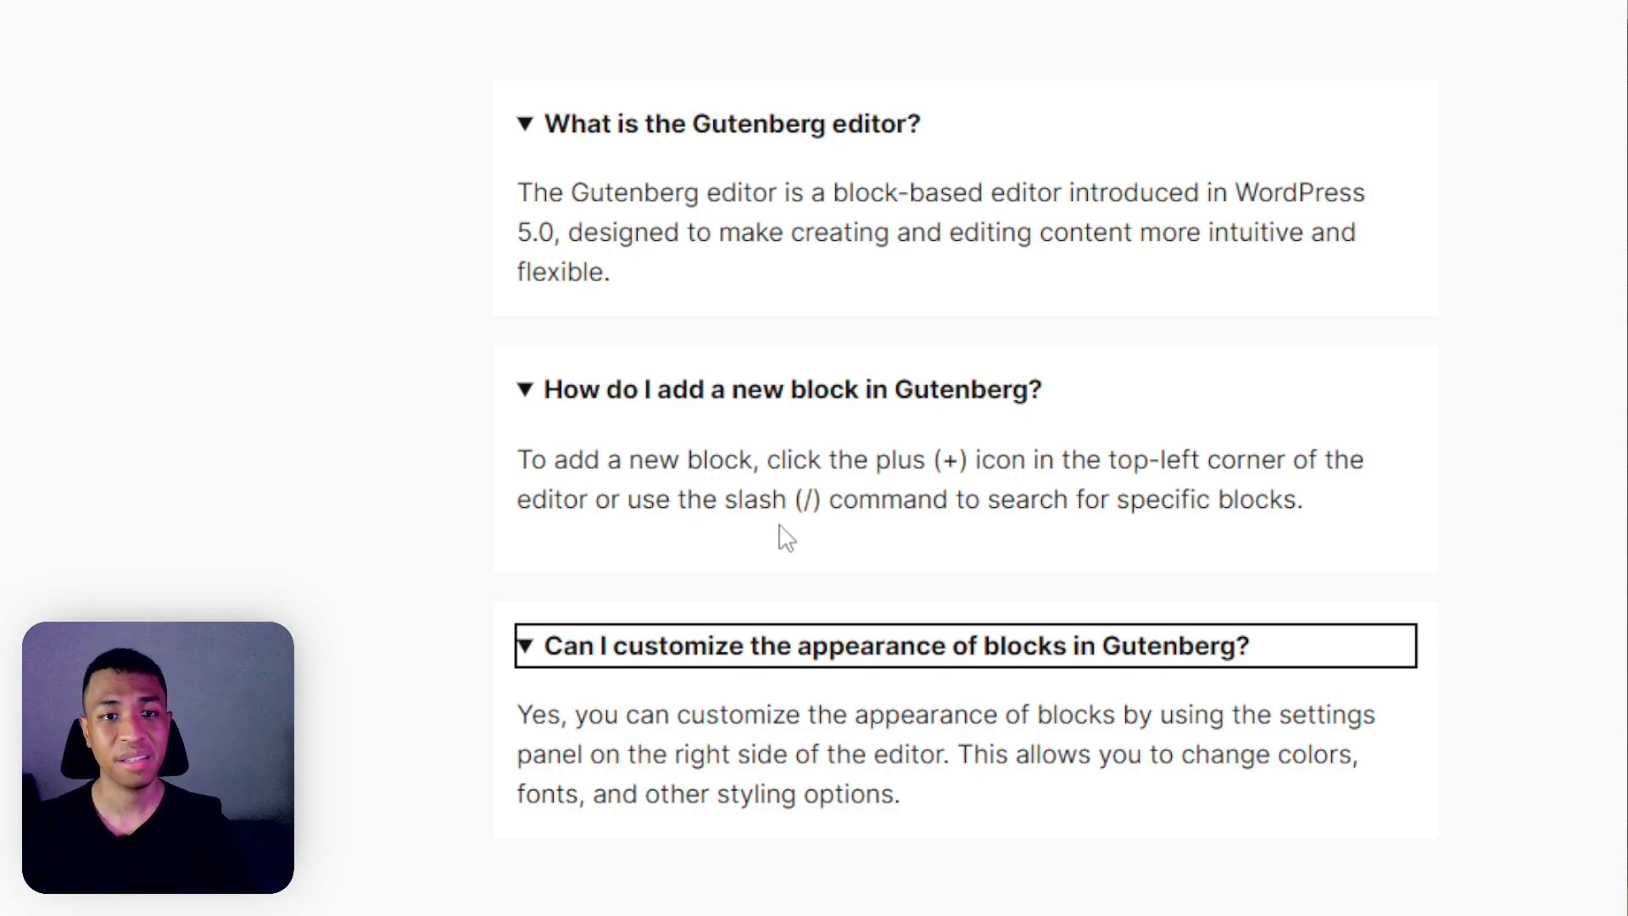
drag(681, 224, 819, 323)
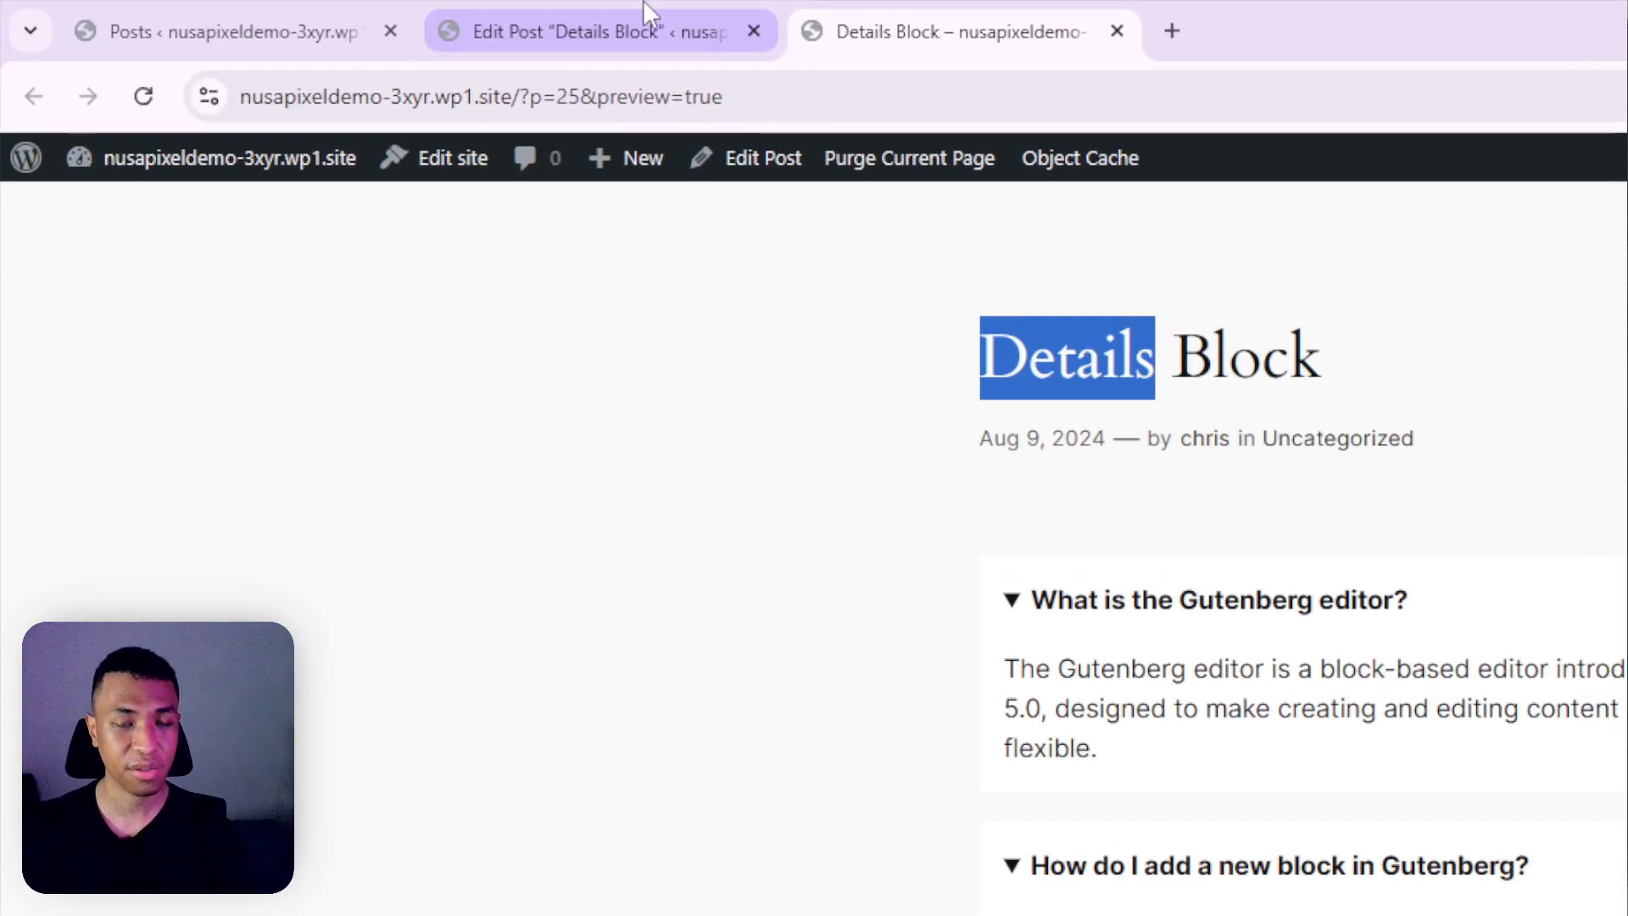
click(255, 31)
Insert a Details block and move the 'What are some useful Gutenberg blocks?' question into its summary
click(917, 609)
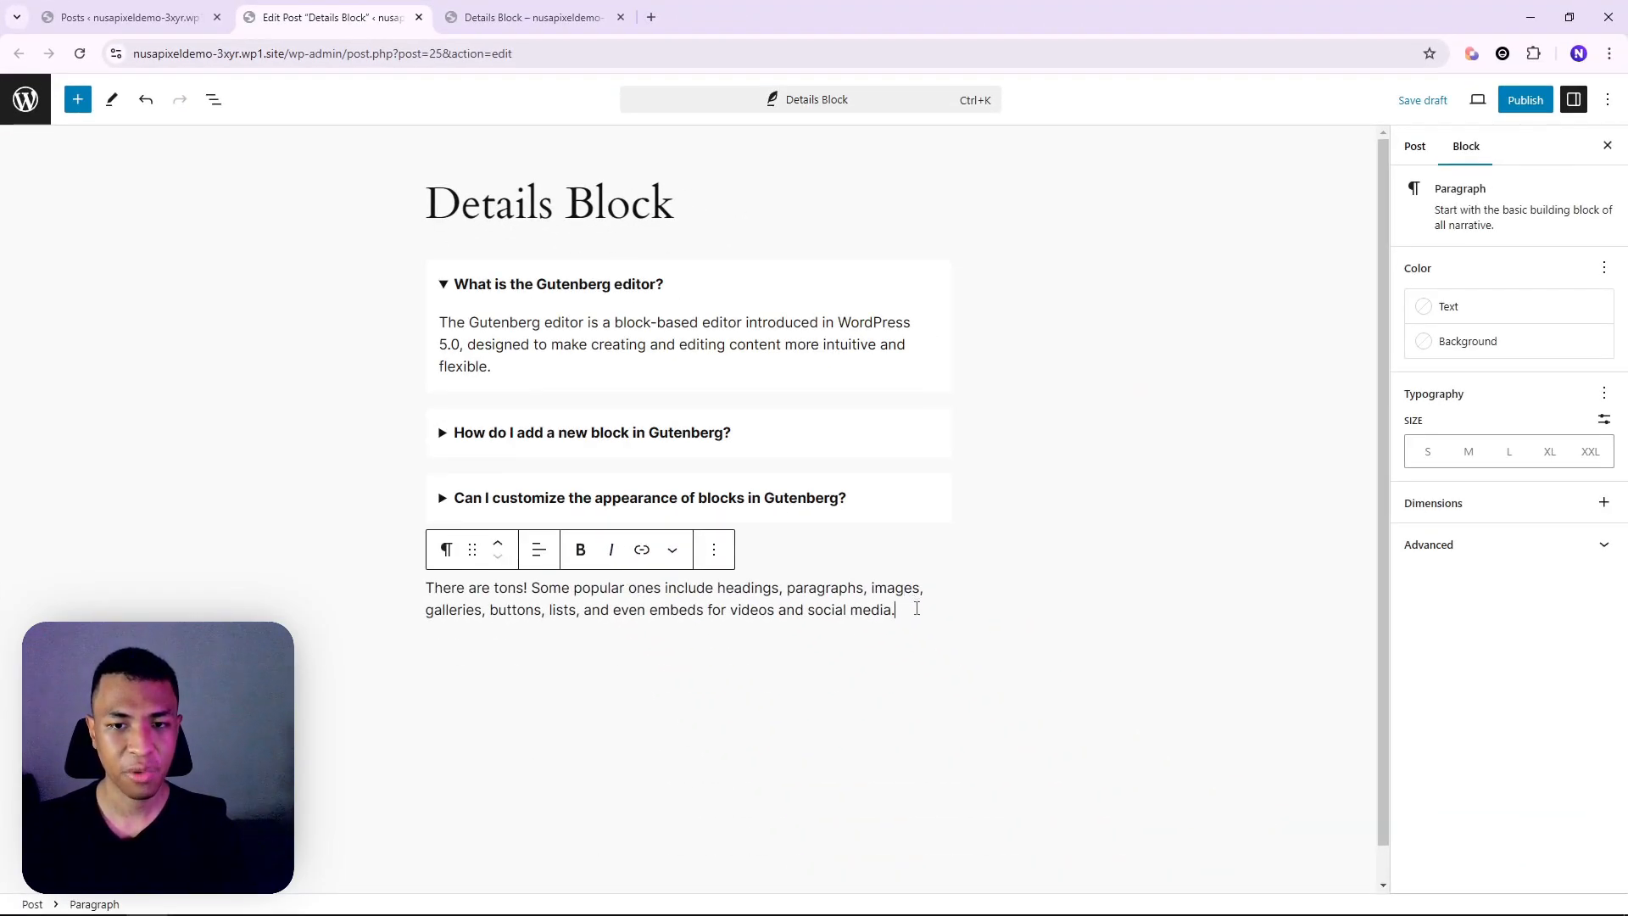
key(Return)
text(/details)
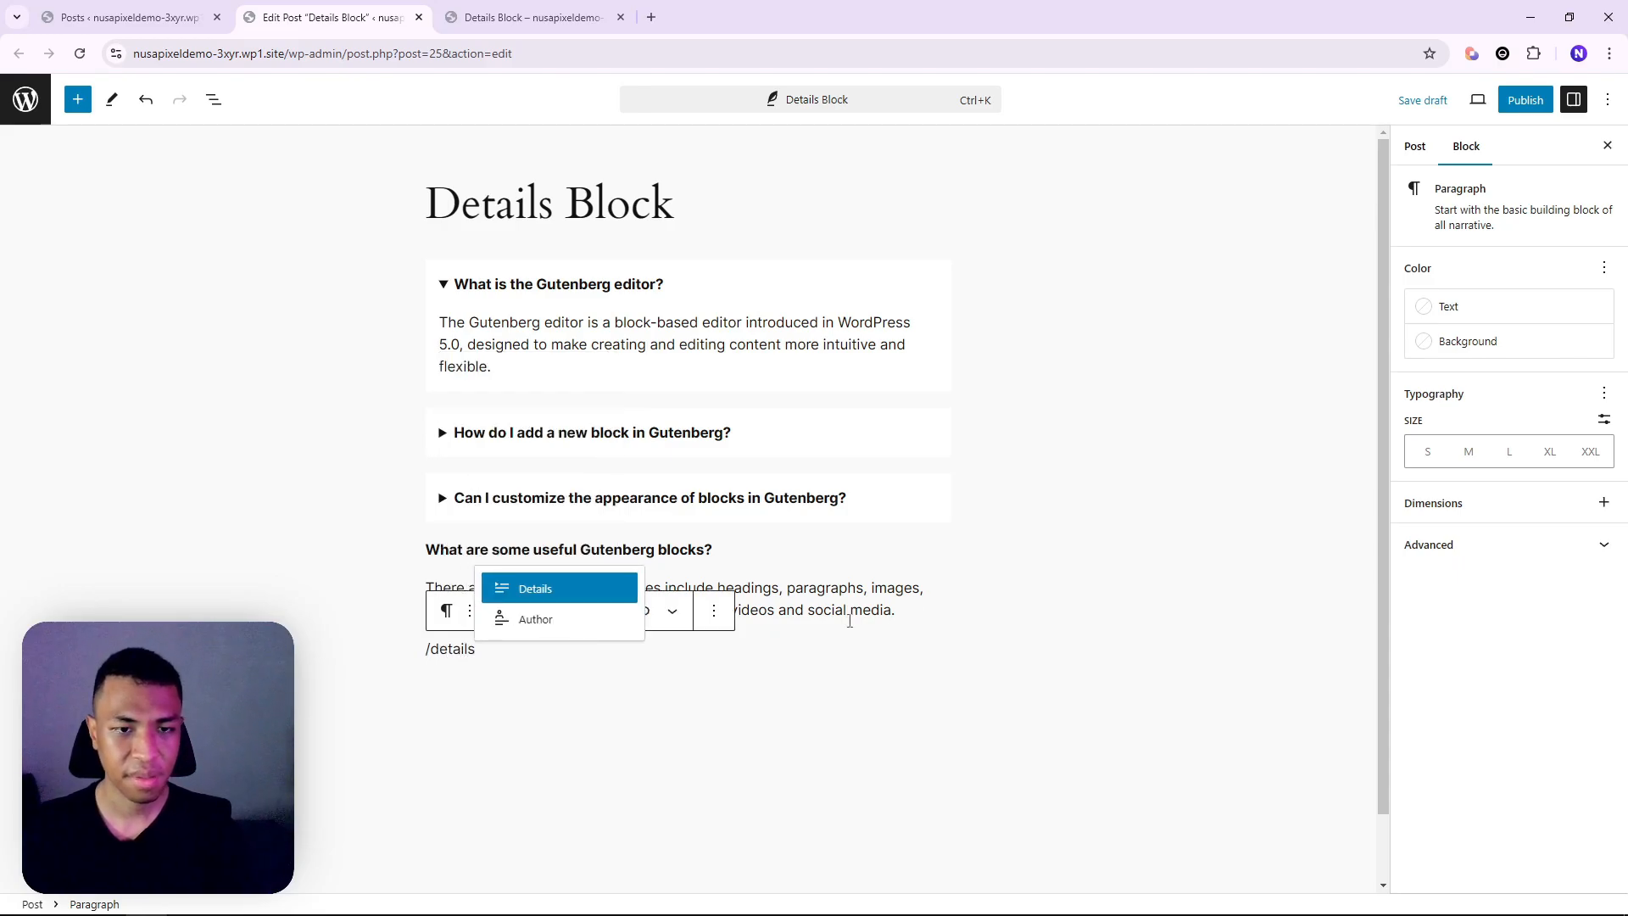
click(564, 591)
drag(712, 550, 425, 549)
key(ctrl+x)
click(500, 650)
key(ctrl+v)
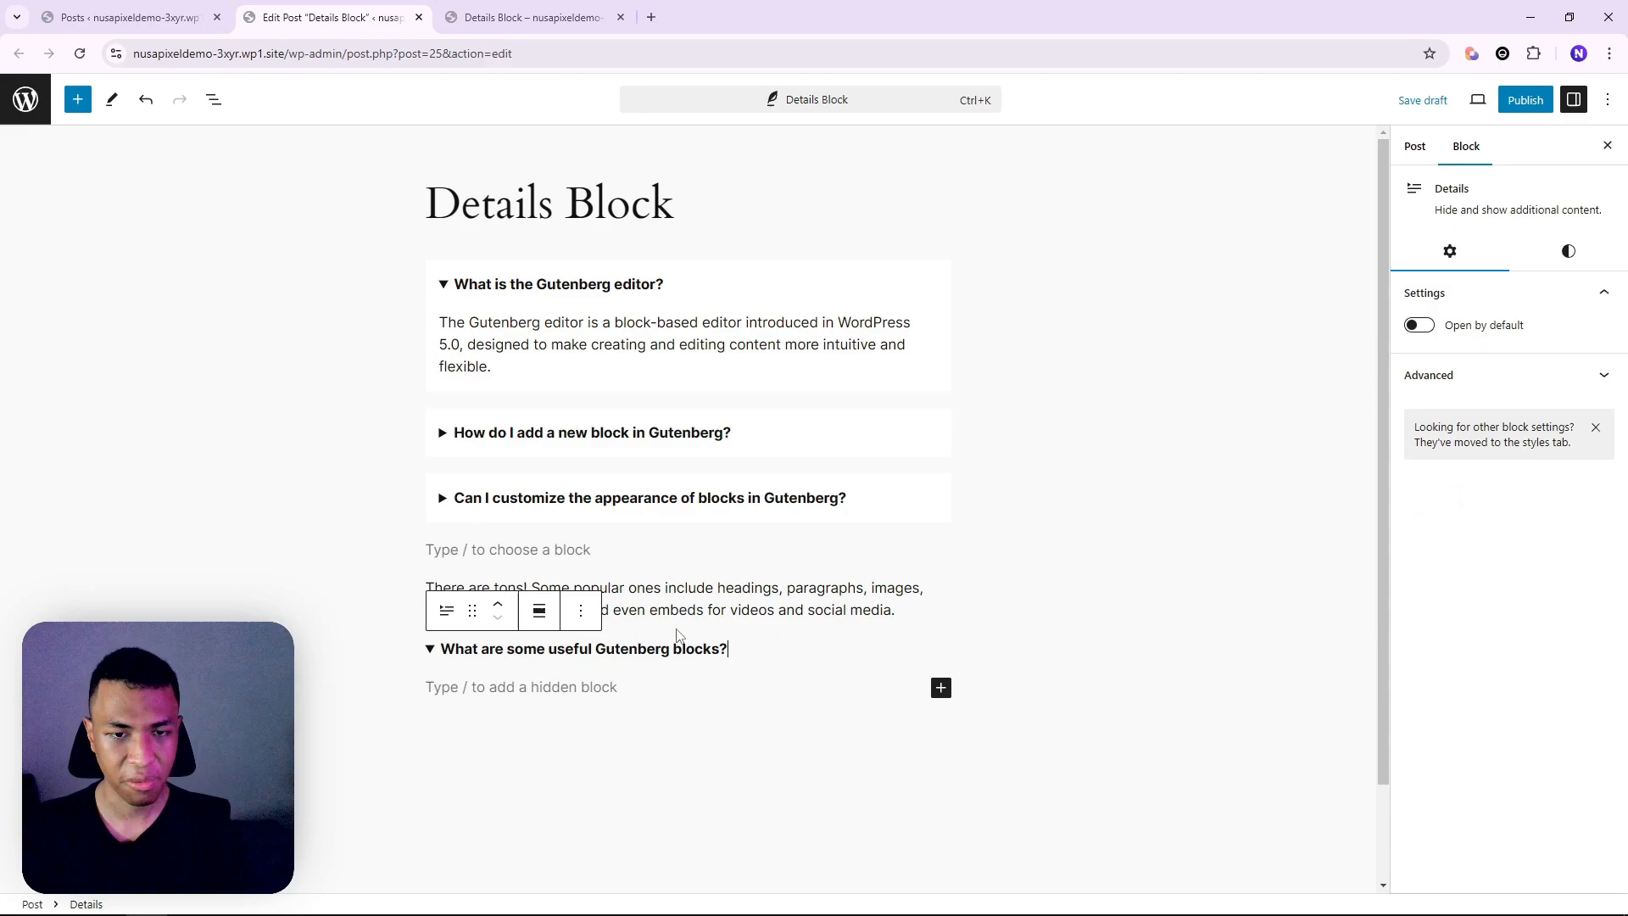
Move the 'There are tons!…' answer inside the Details block, leaving Open by default off
drag(916, 600, 406, 590)
key(ctrl+x)
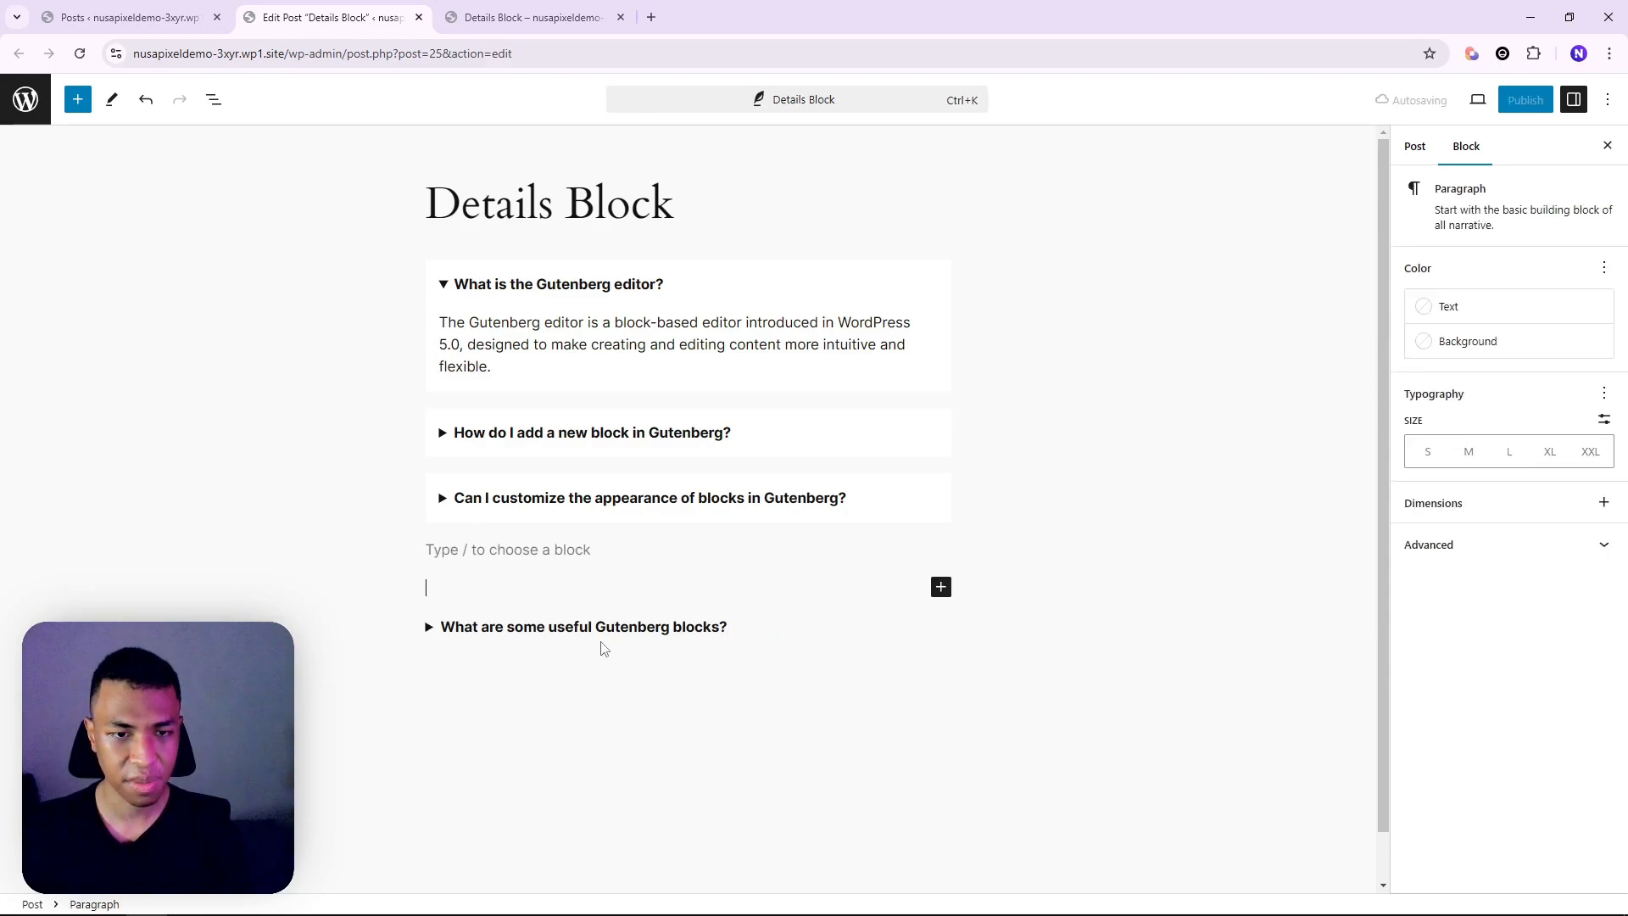
click(747, 627)
key(Return)
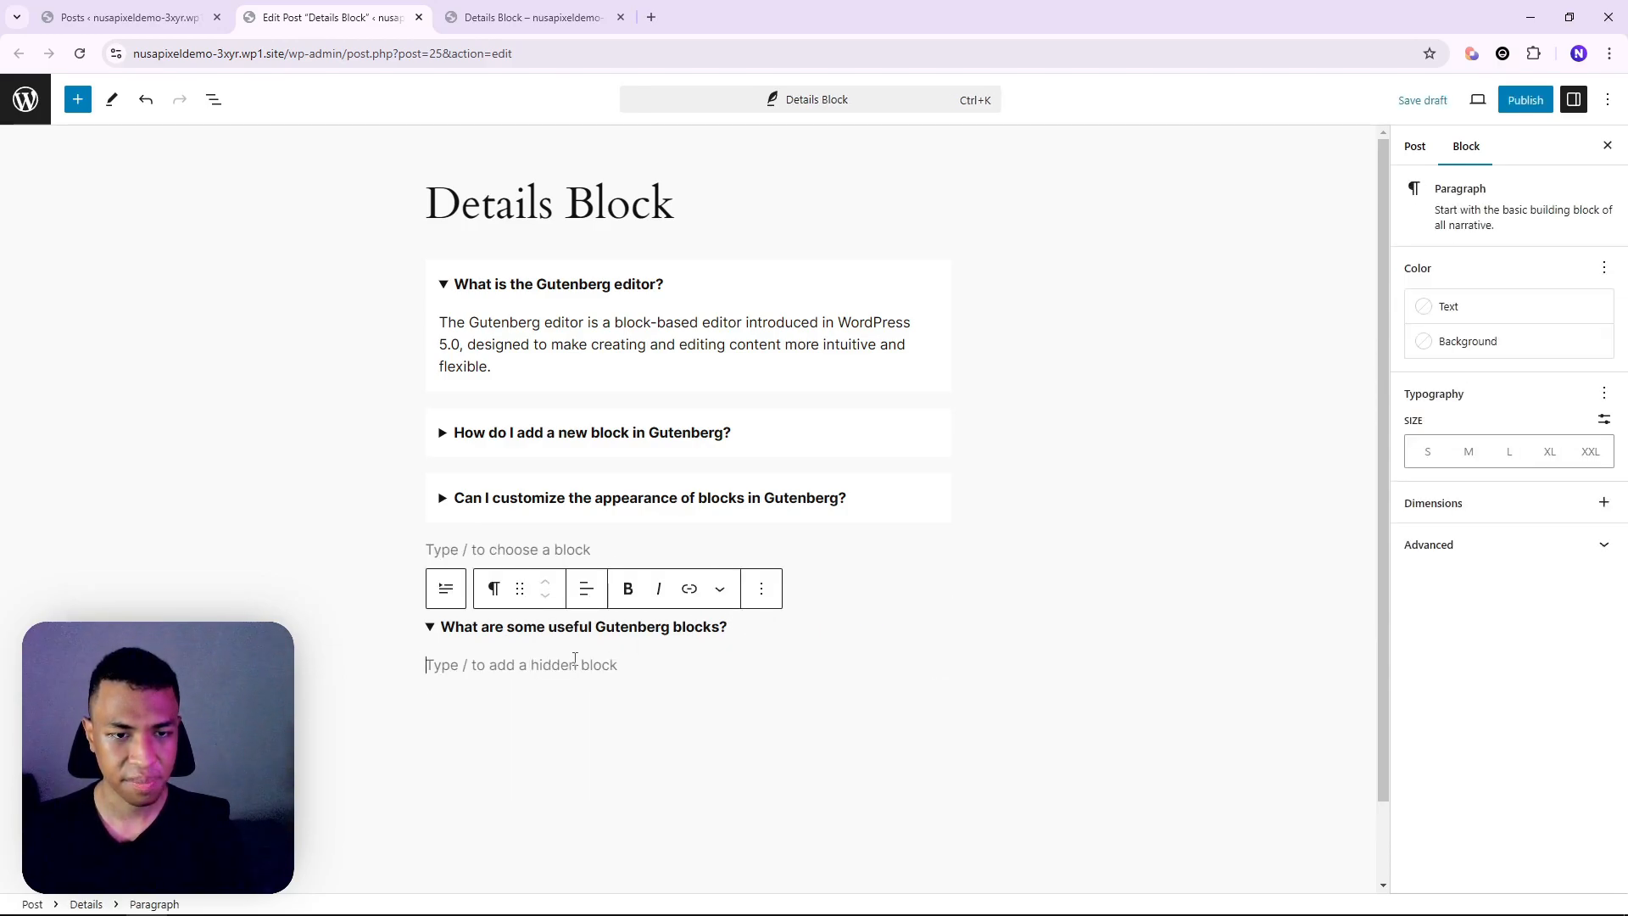
key(ctrl+v)
click(731, 626)
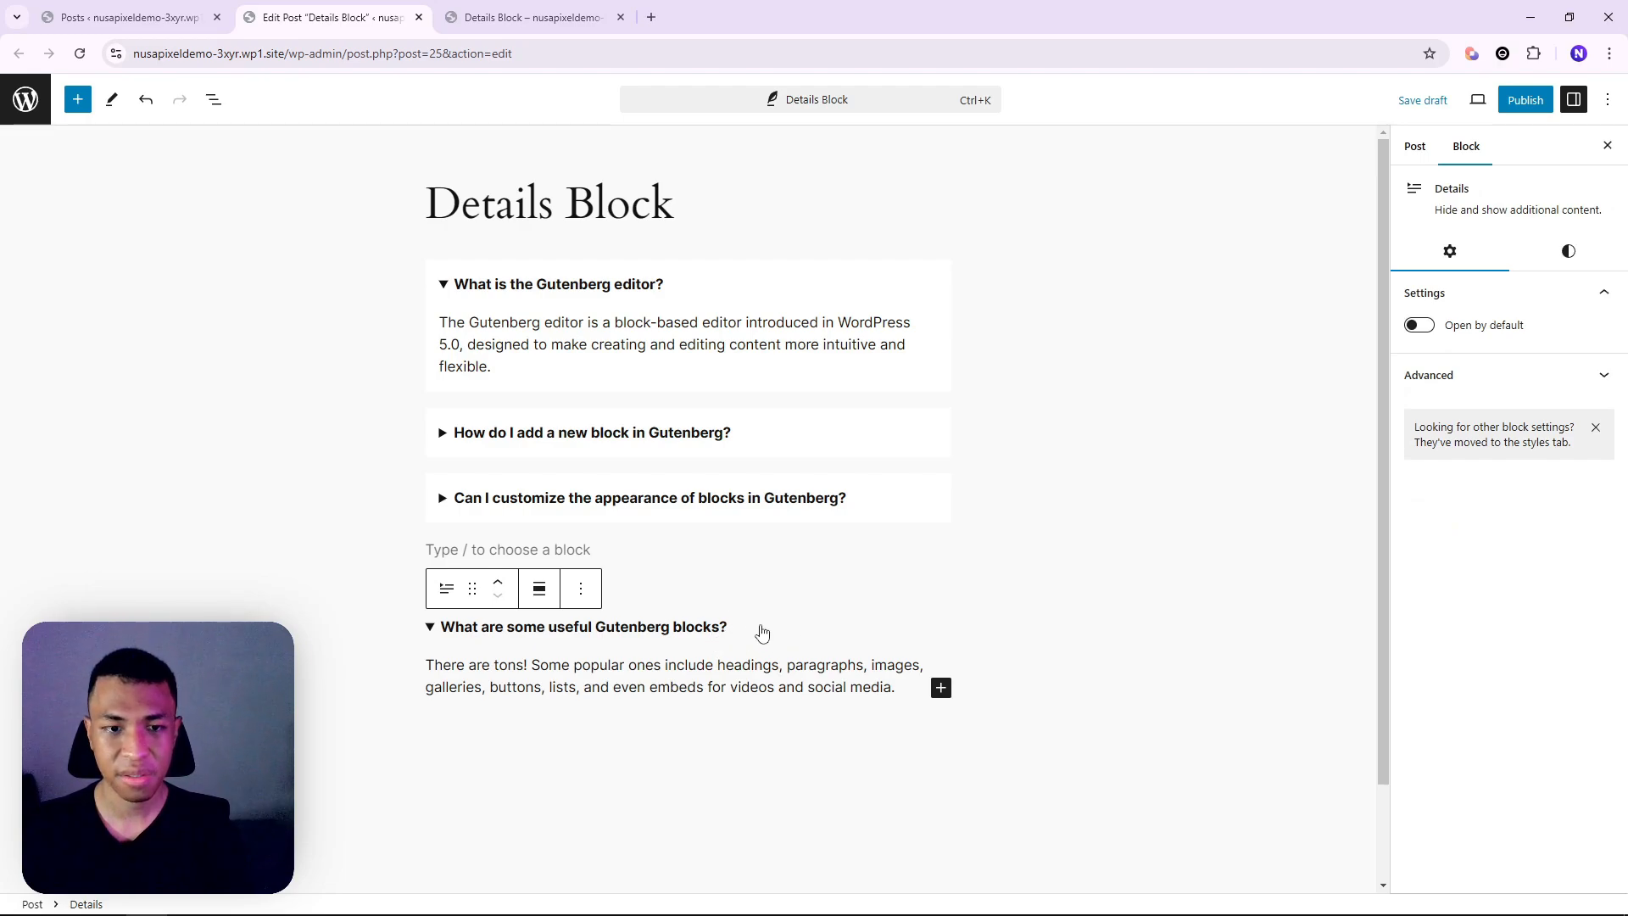
click(1418, 325)
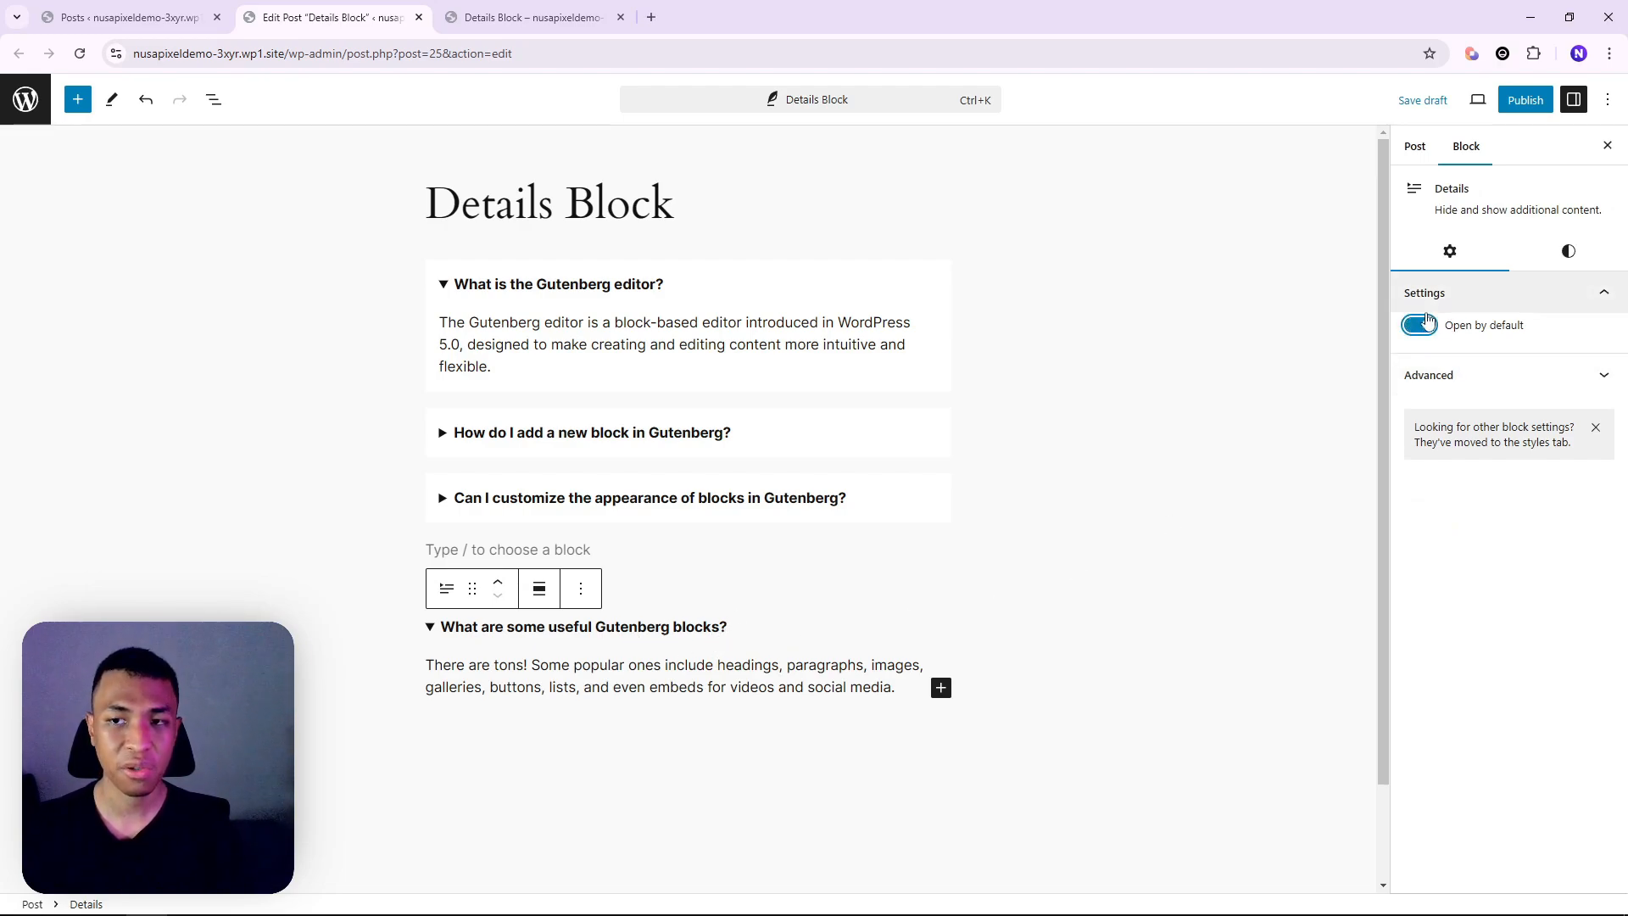
click(1421, 325)
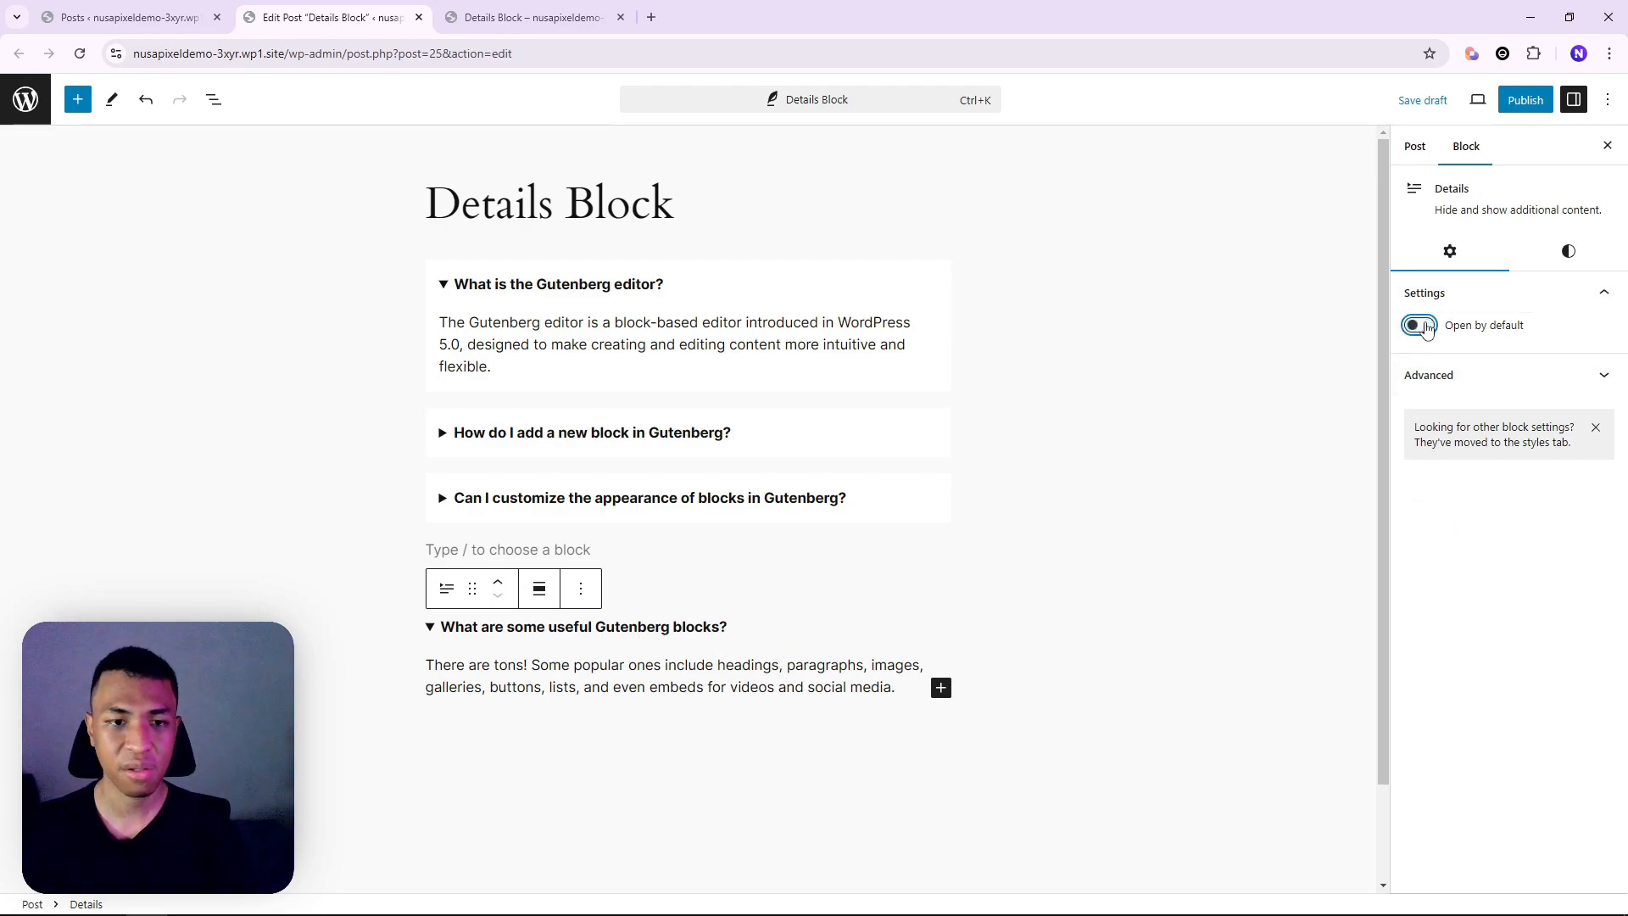
click(744, 628)
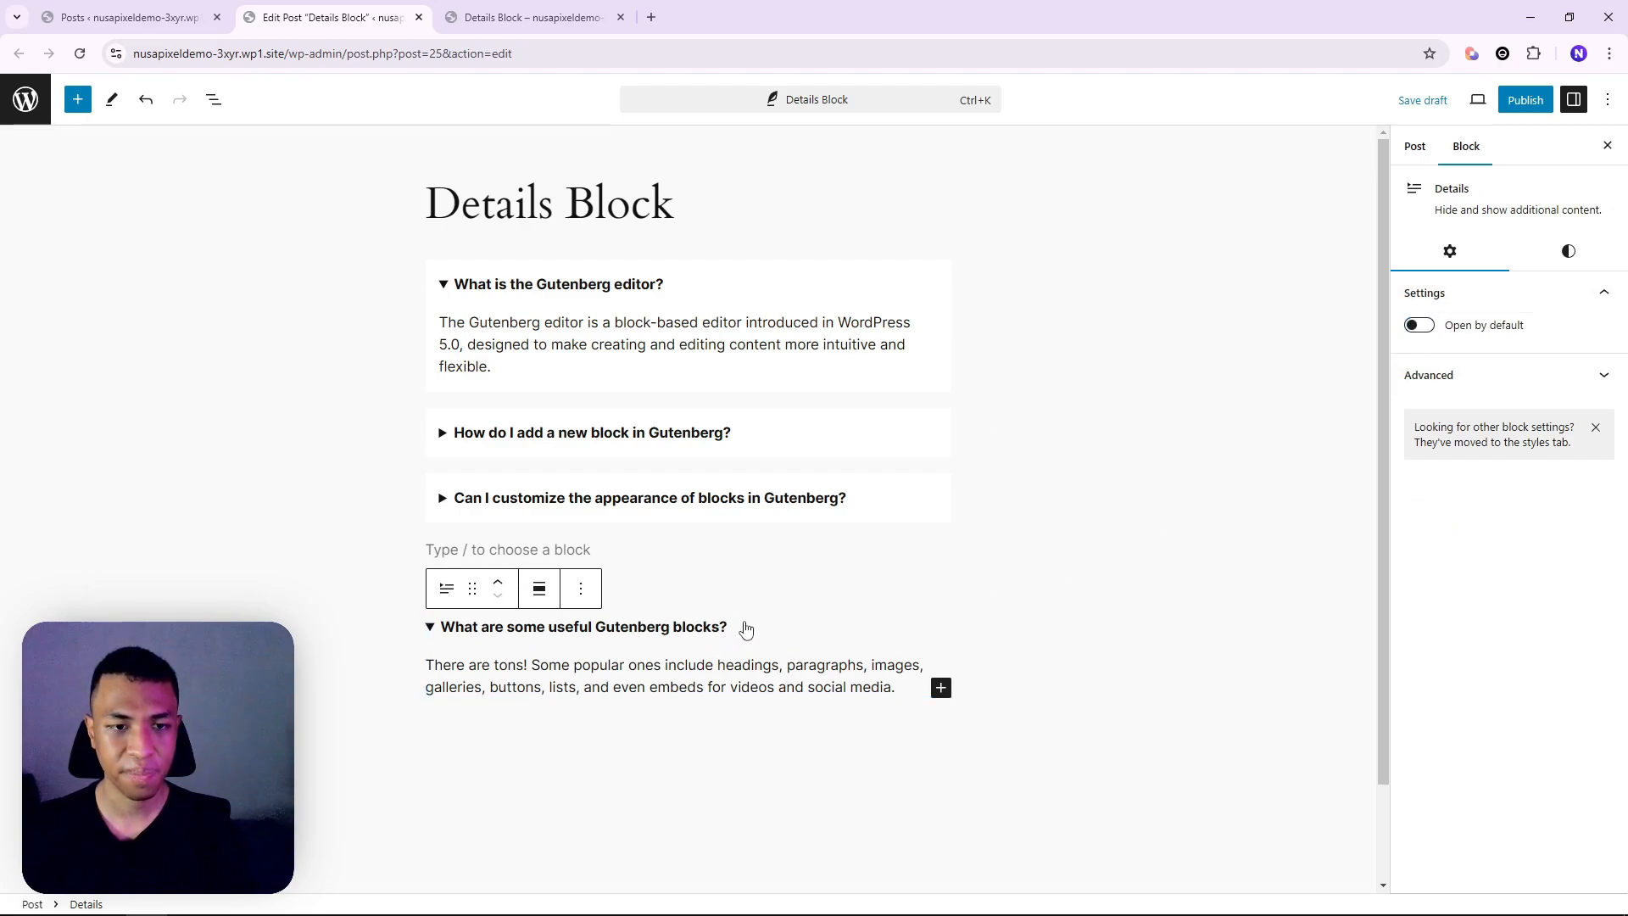
Give the last Details block a white background and padding of 1
click(1556, 266)
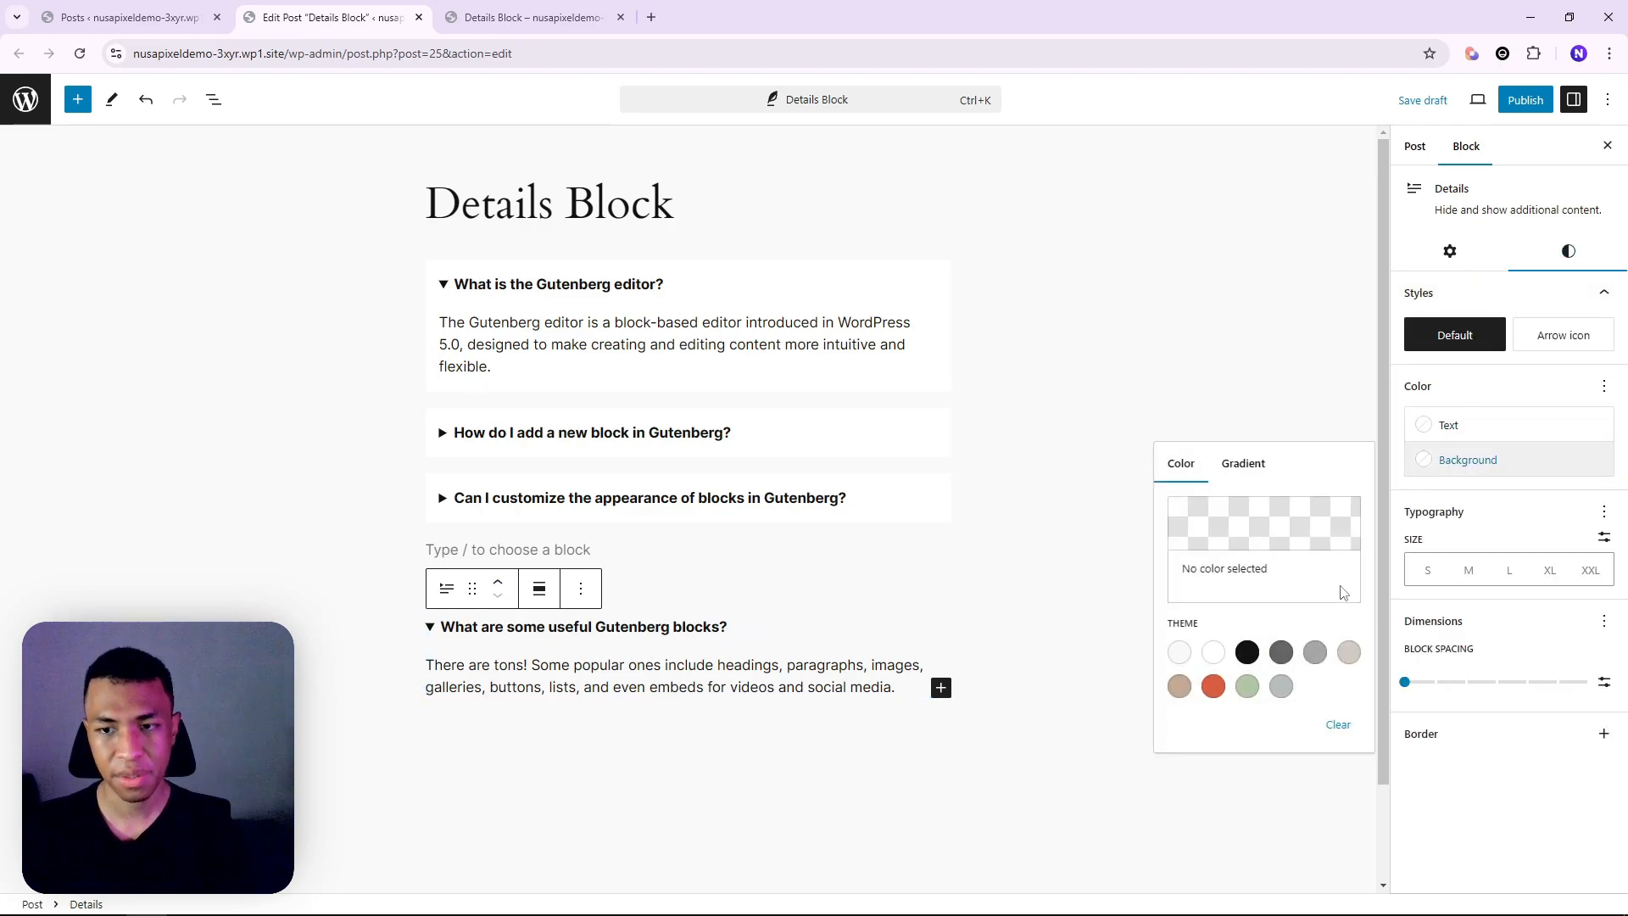
click(1212, 657)
click(1488, 692)
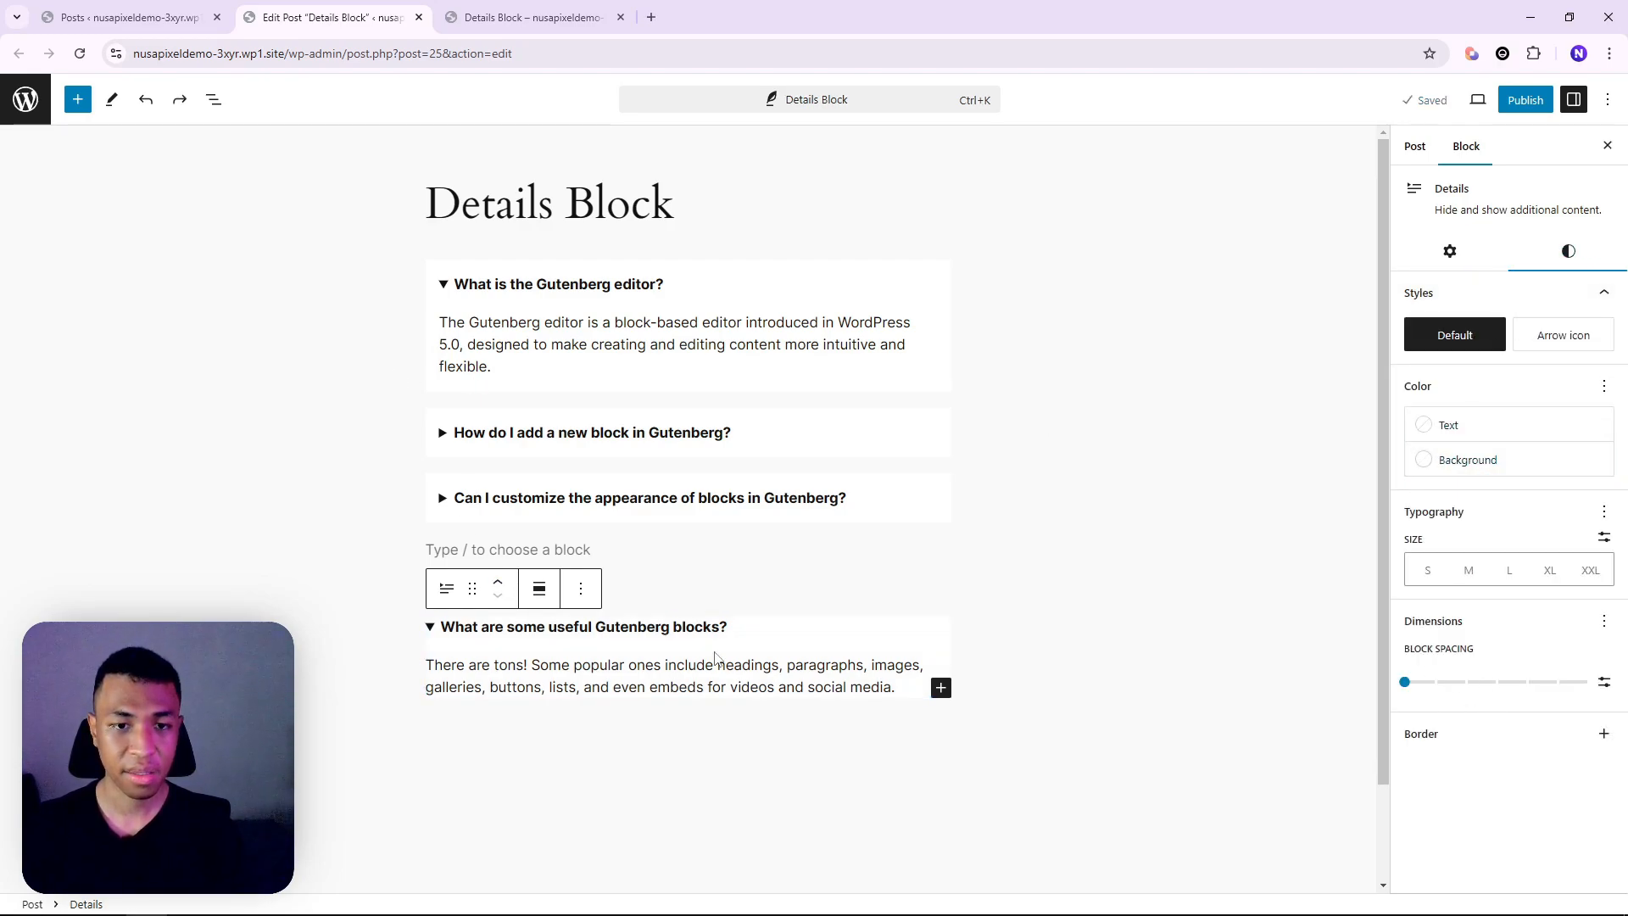
click(1604, 622)
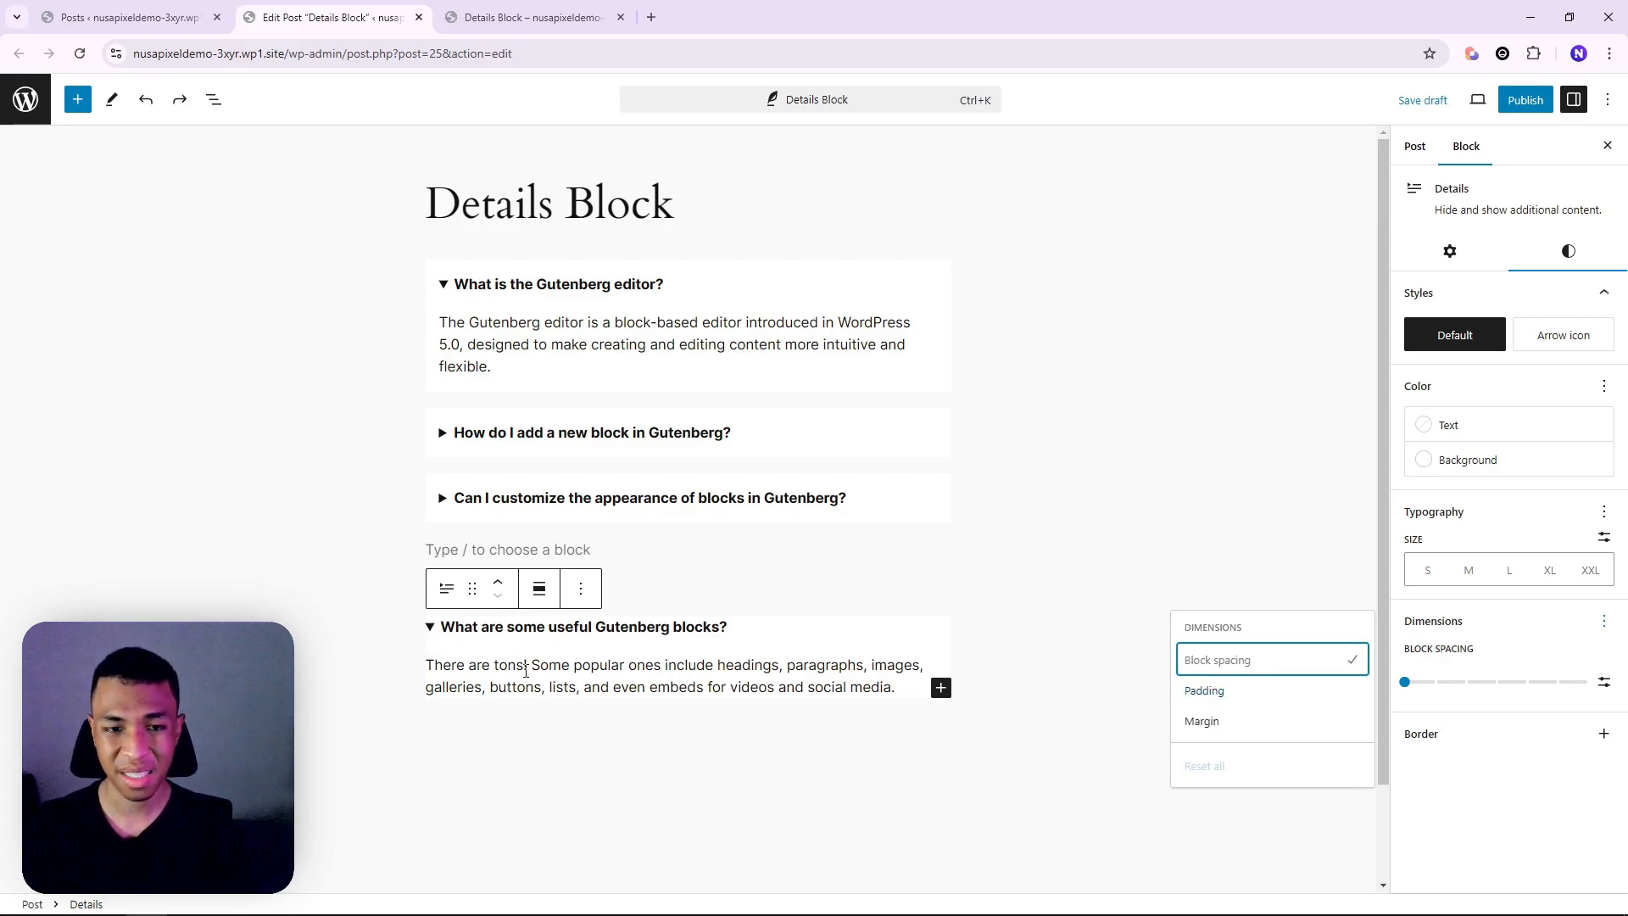
click(1241, 694)
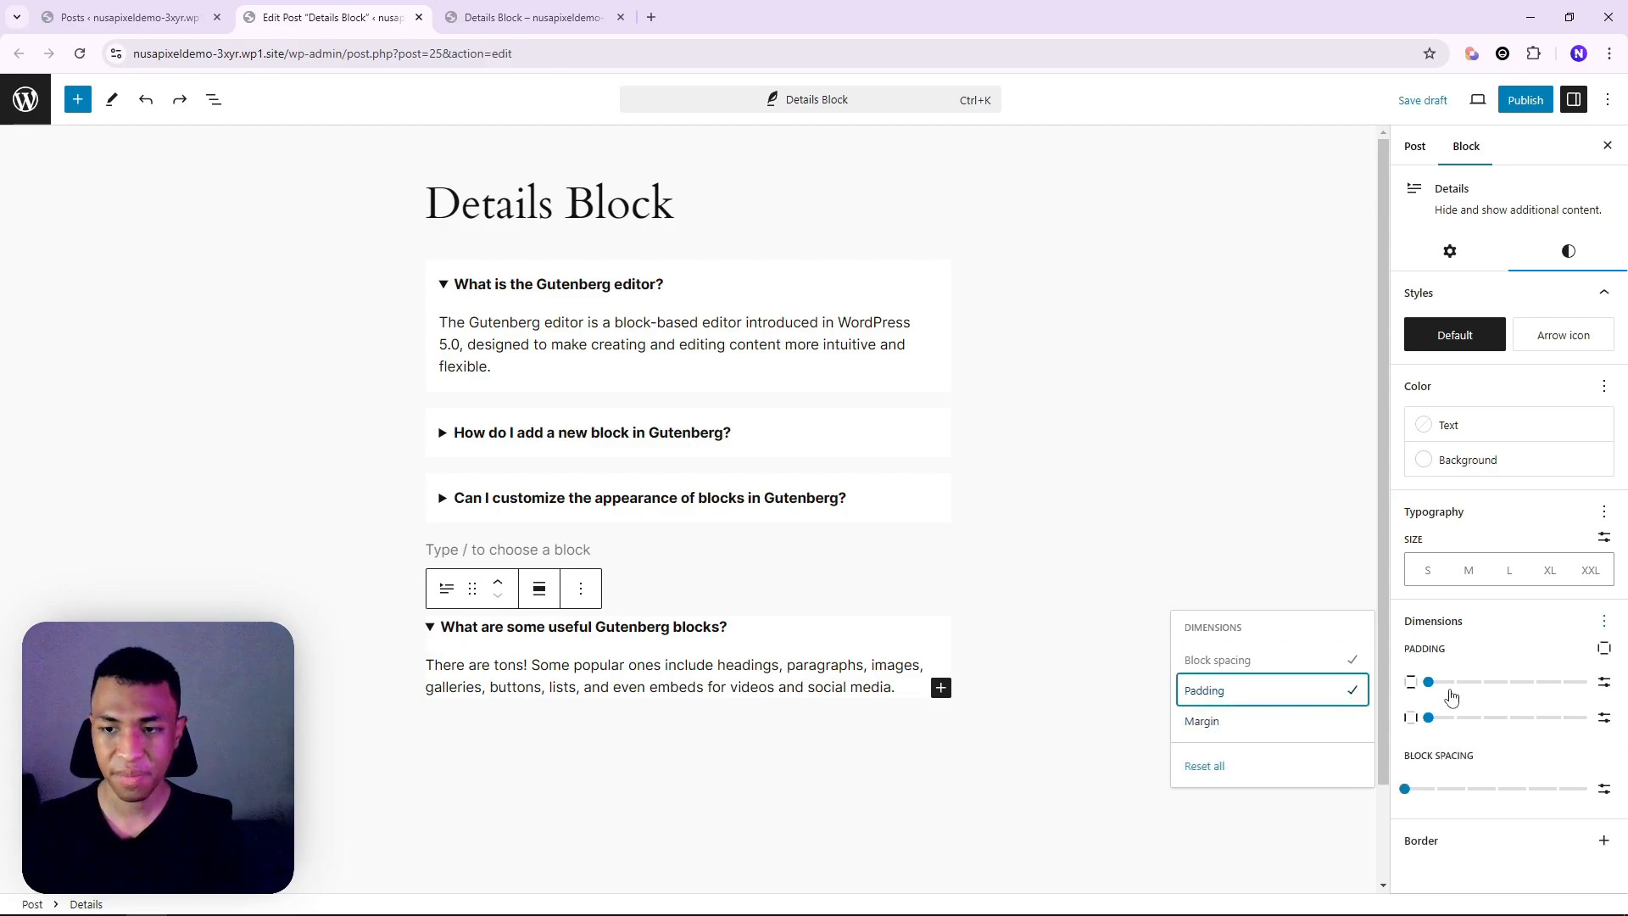
click(1428, 684)
drag(1428, 684, 1452, 714)
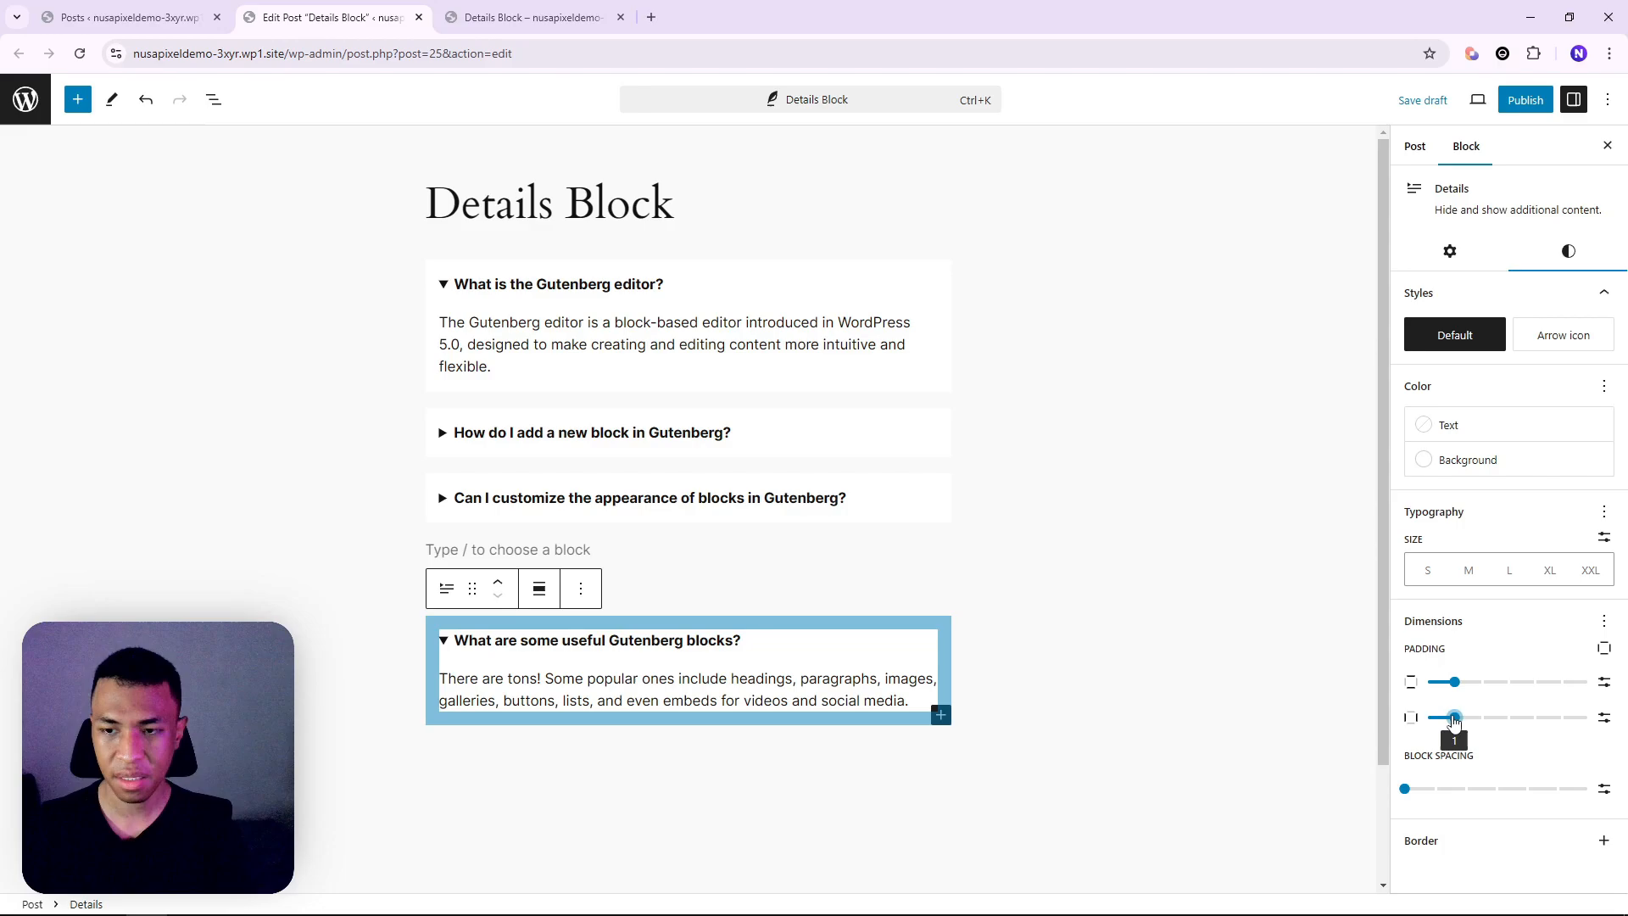
Collapse the last Details block and delete the empty paragraph above it
click(1094, 700)
click(672, 568)
click(774, 605)
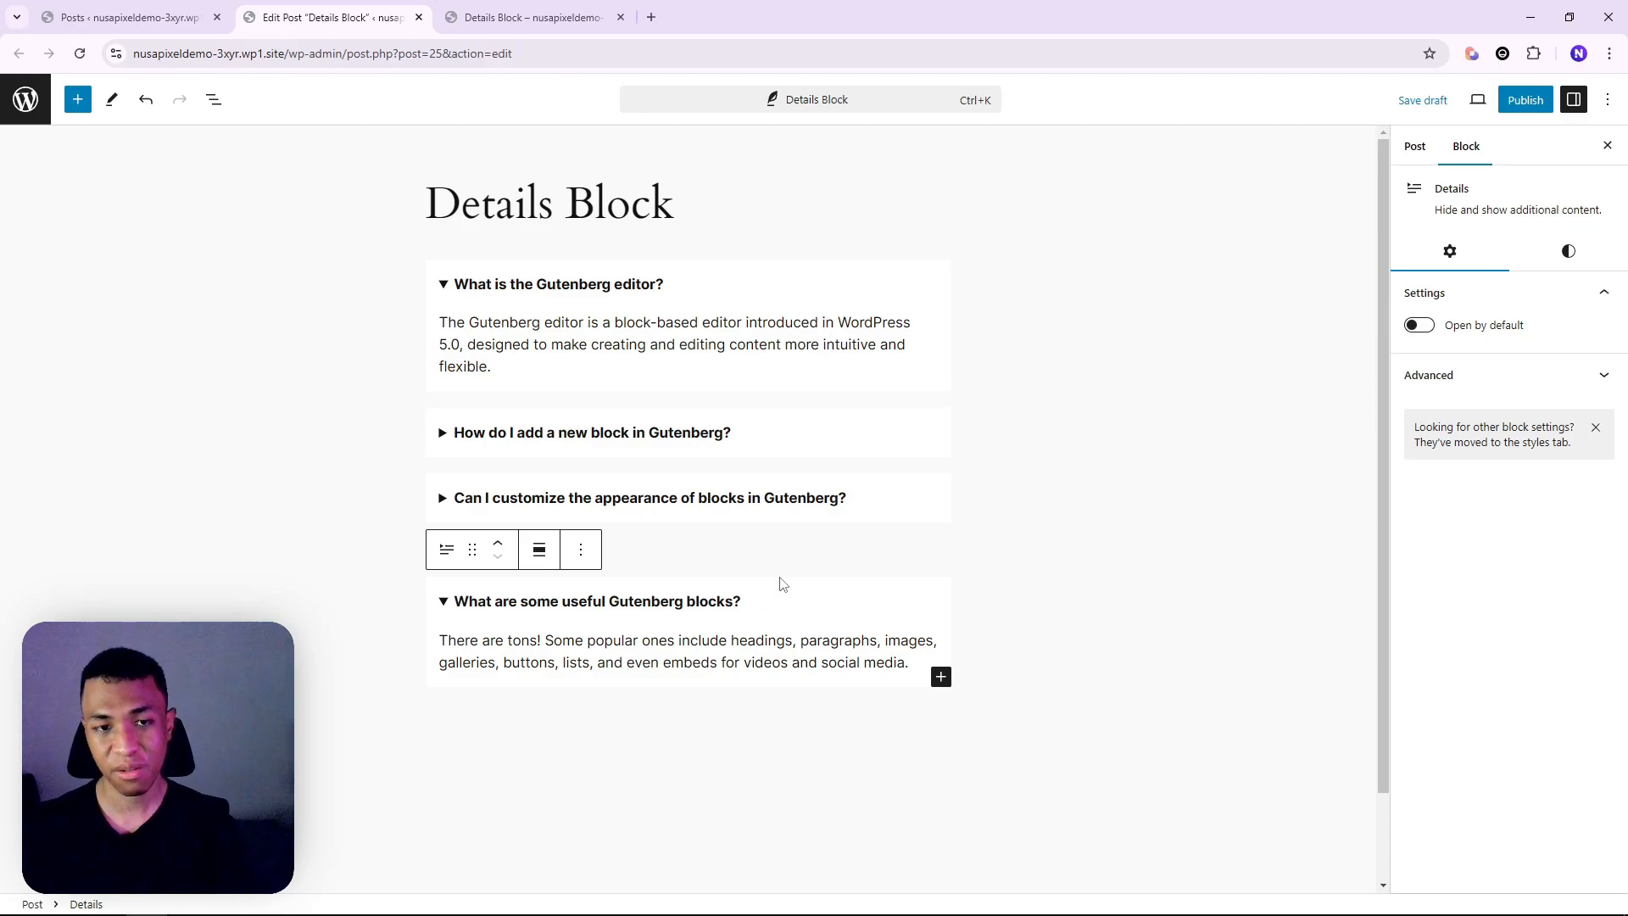
click(736, 600)
click(704, 553)
key(BackSpace)
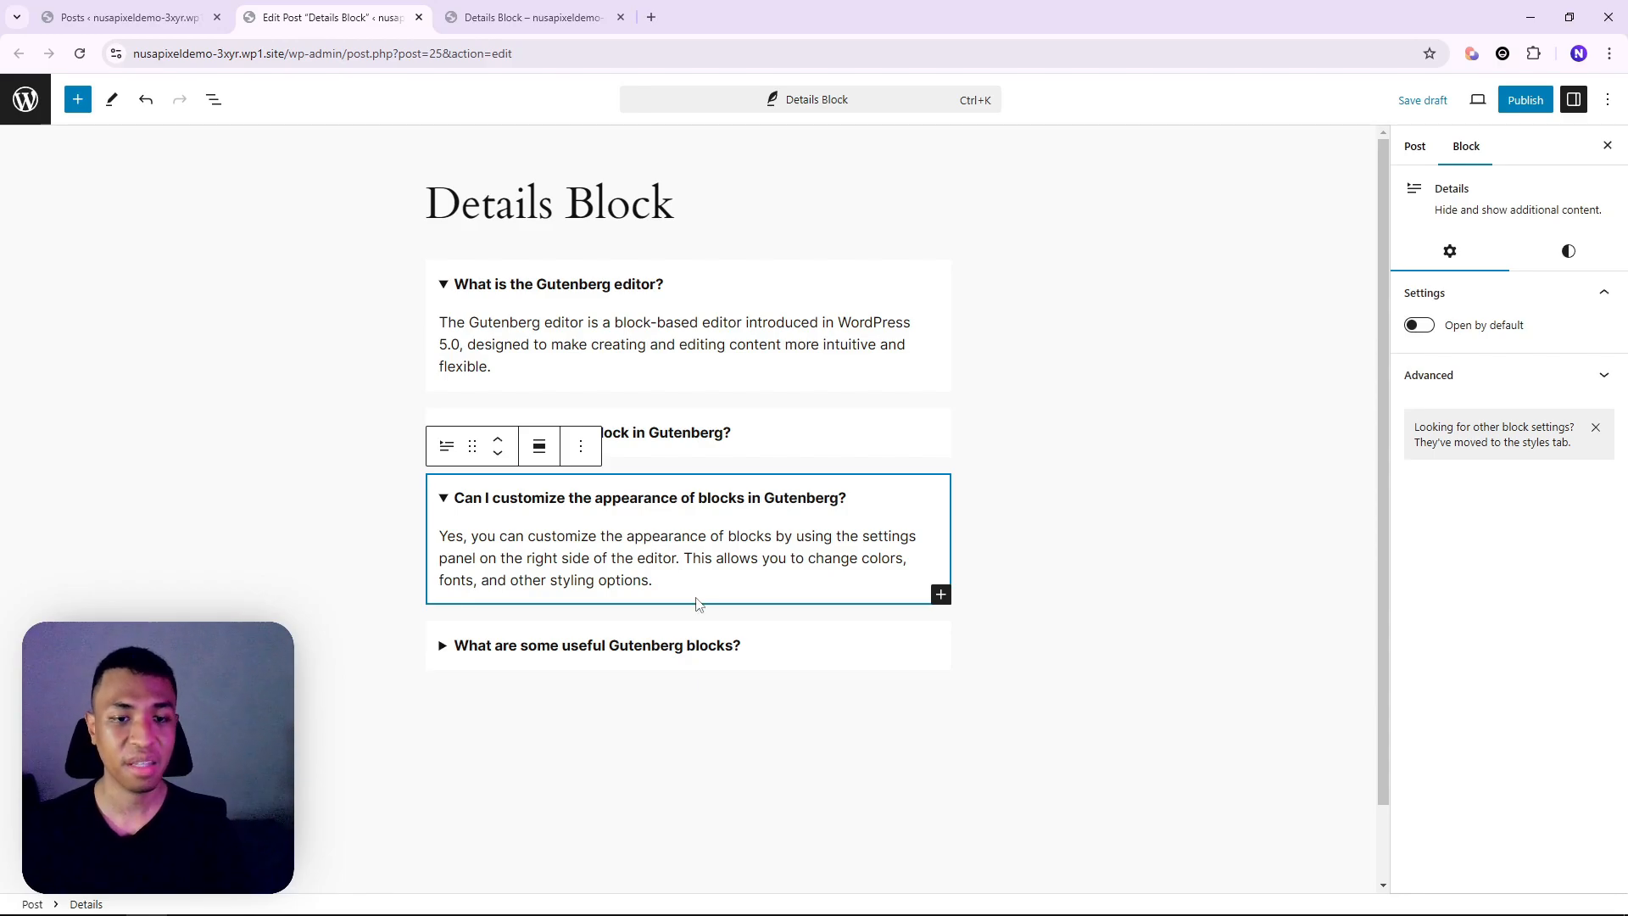
click(719, 646)
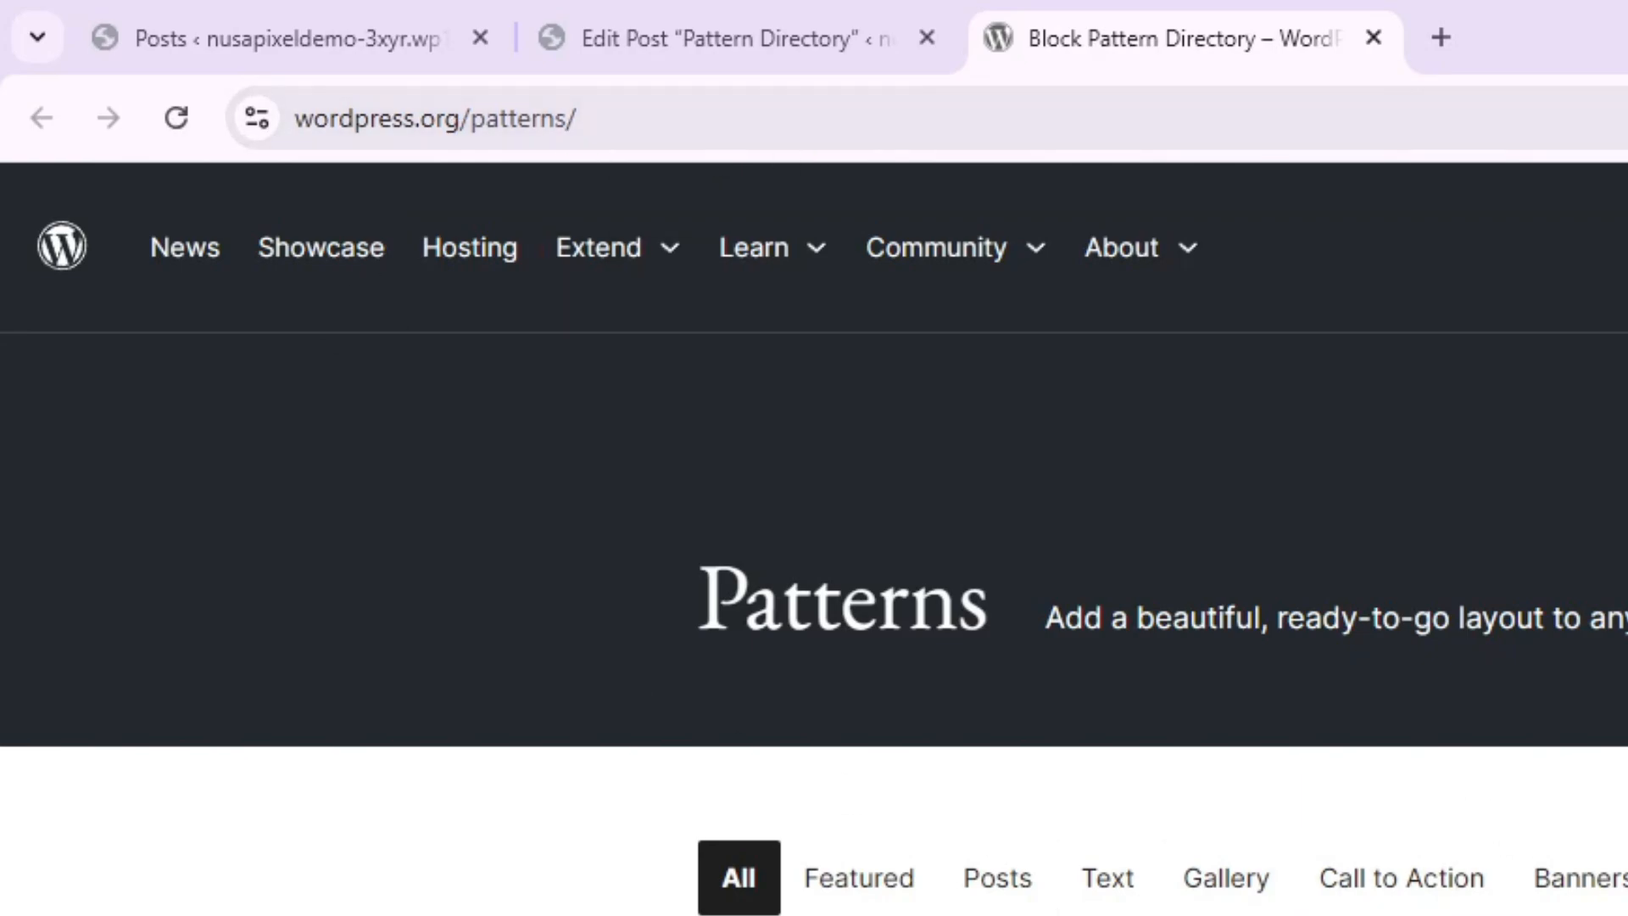
Show the Call to Action category filtered to Community patterns
scroll(1524, 807, down, 2)
scroll(1102, 785, up, 1)
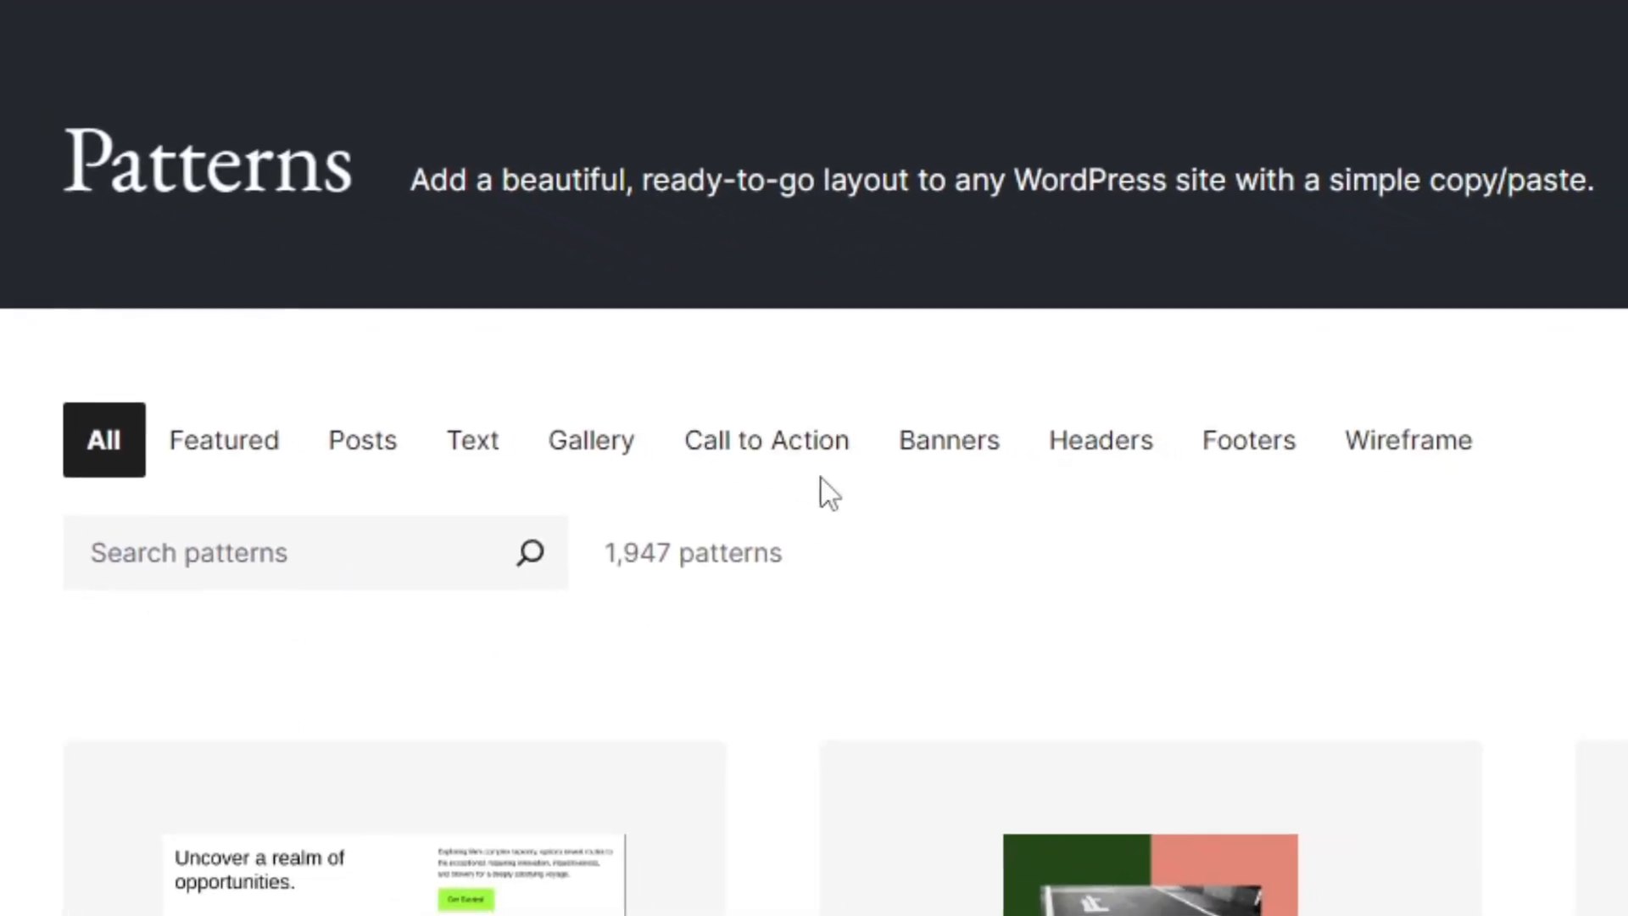
click(751, 453)
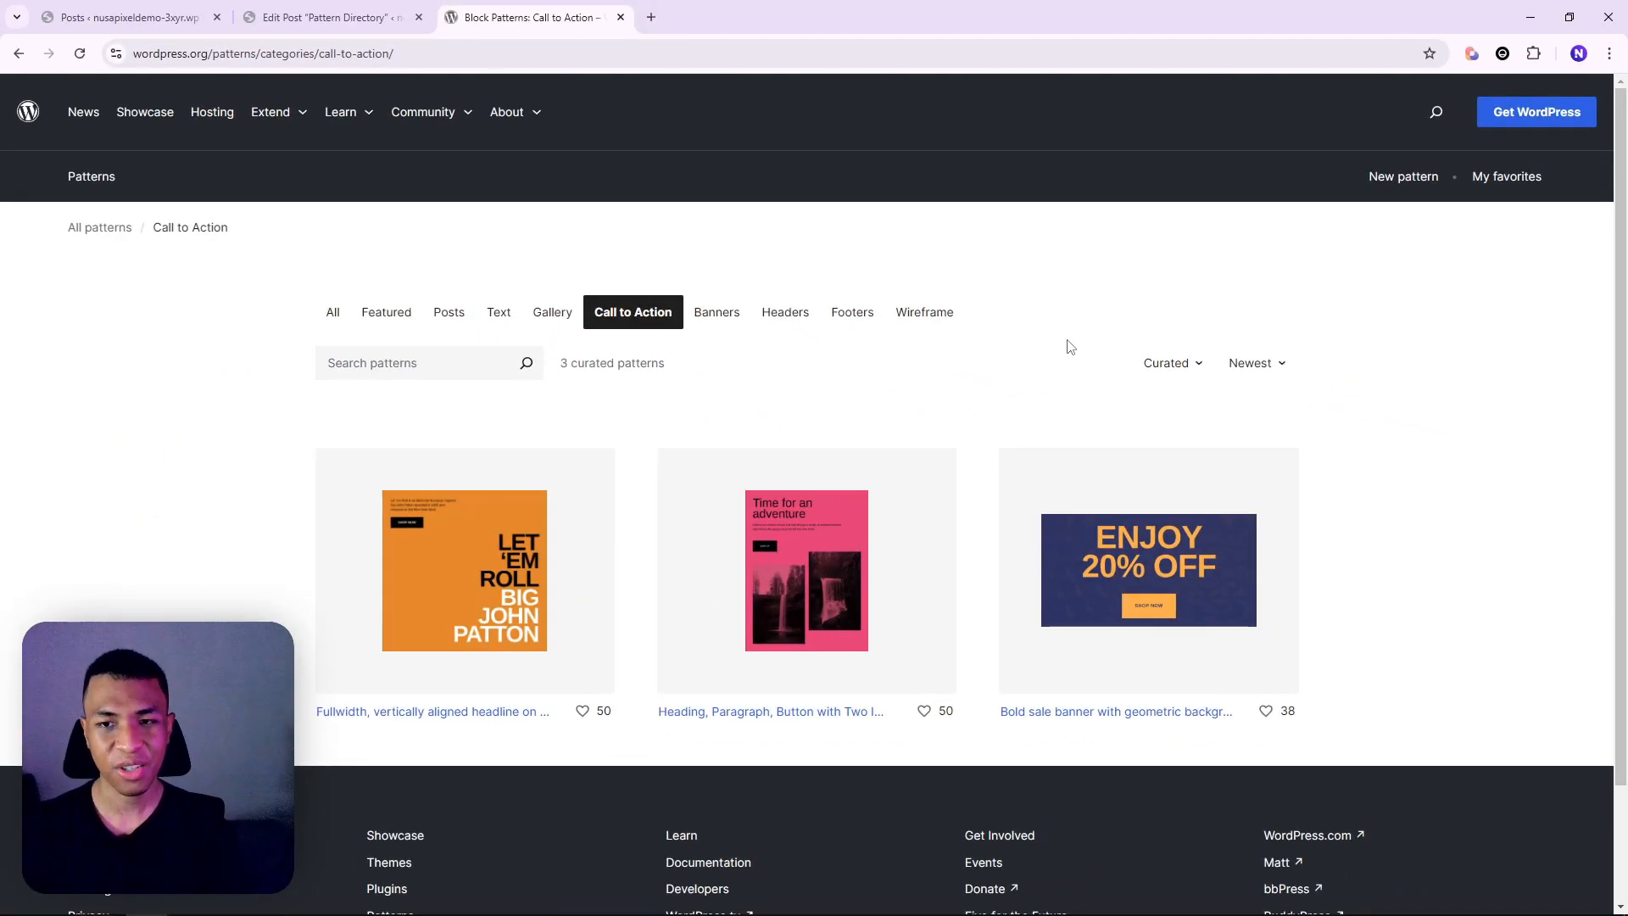
click(1192, 366)
click(1020, 487)
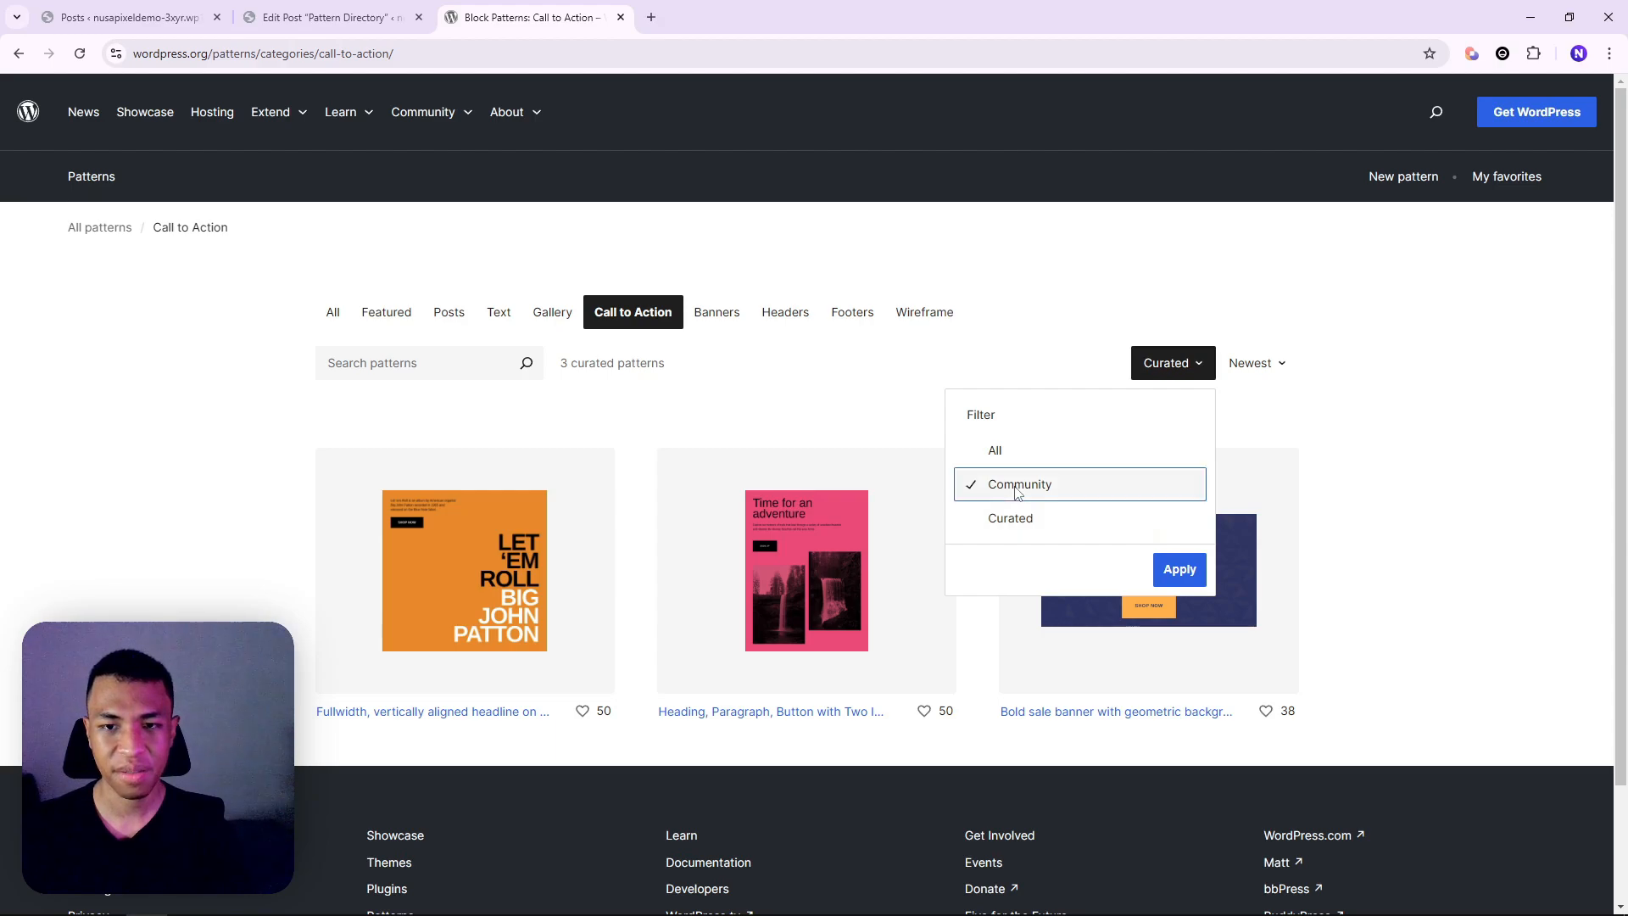
click(1195, 574)
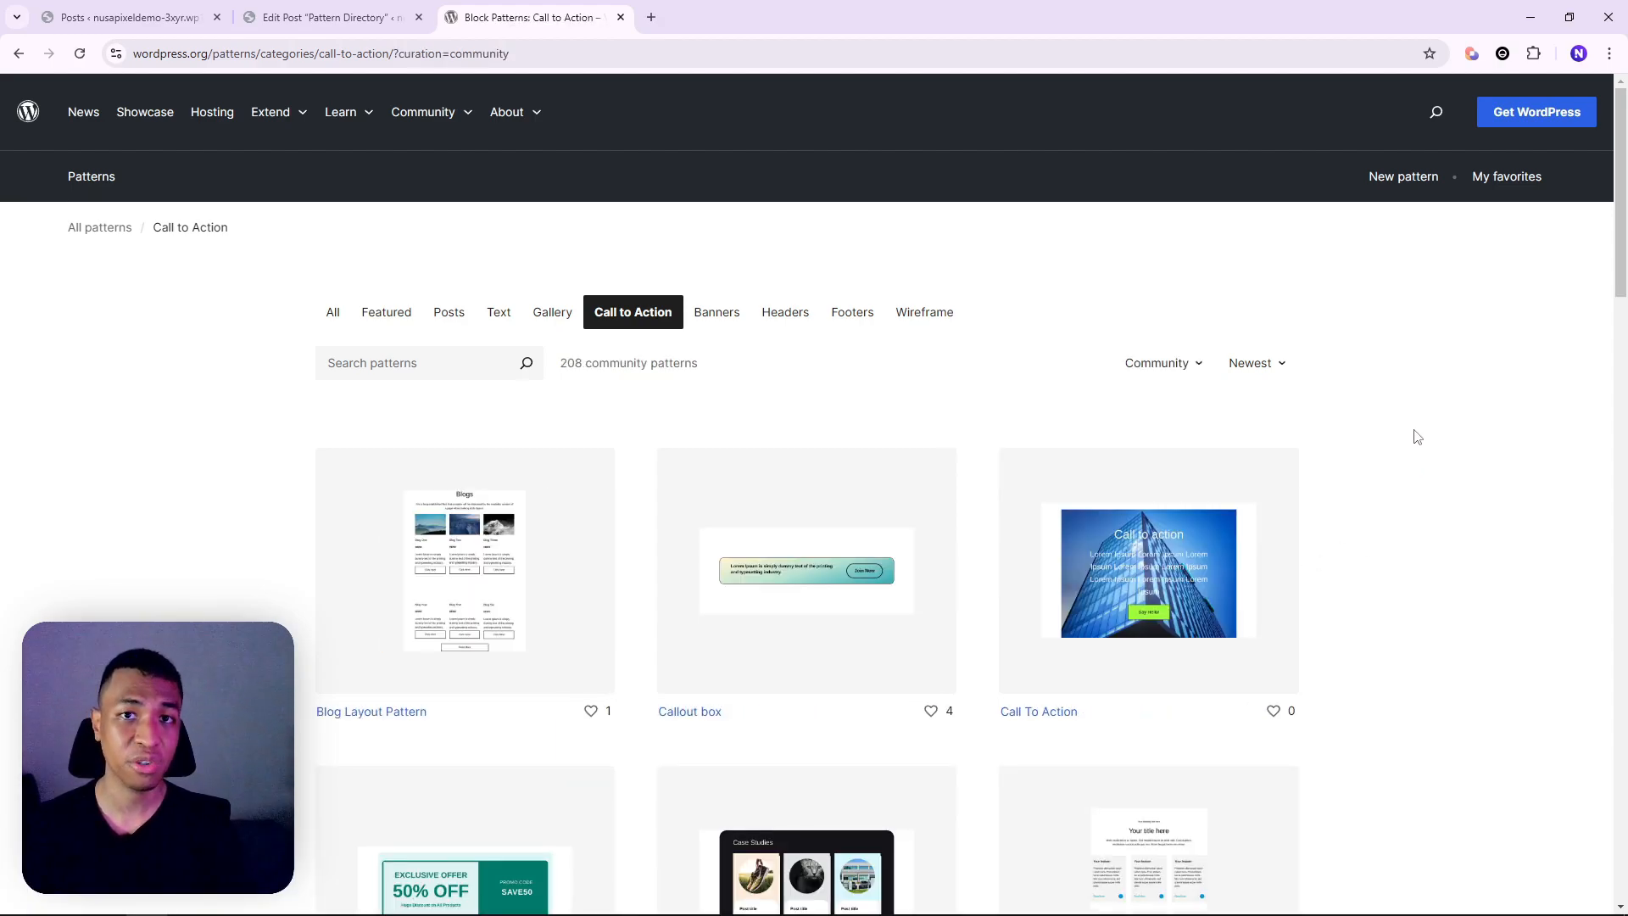
Copy the 'Call to action with multi buttons' pattern
scroll(1385, 537, down, 6)
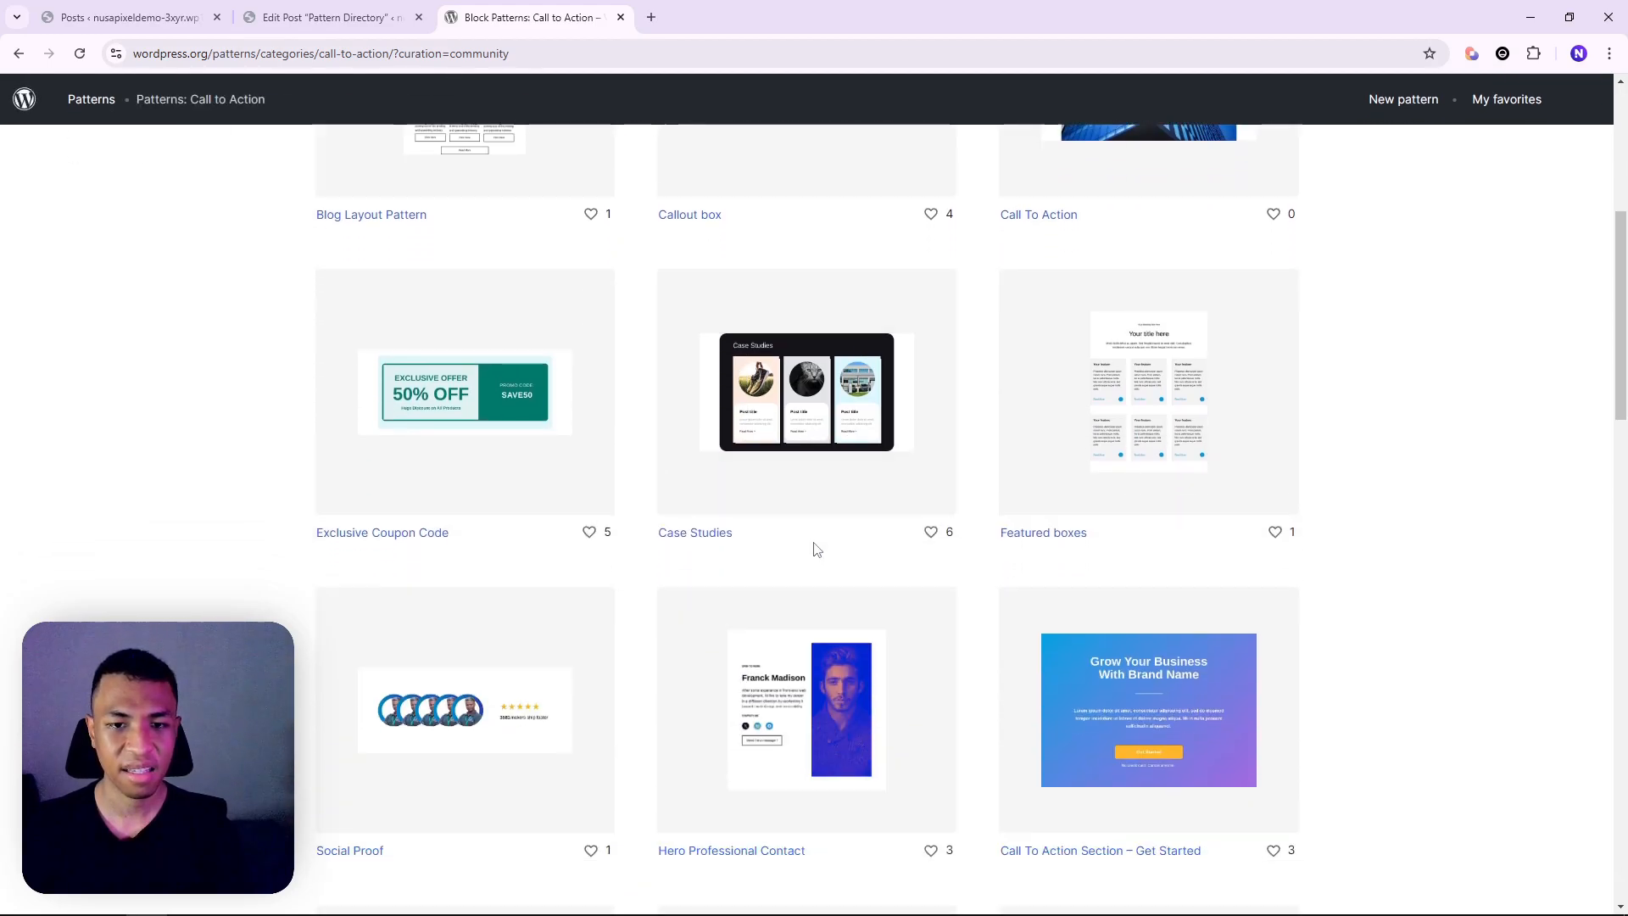
scroll(817, 549, down, 13)
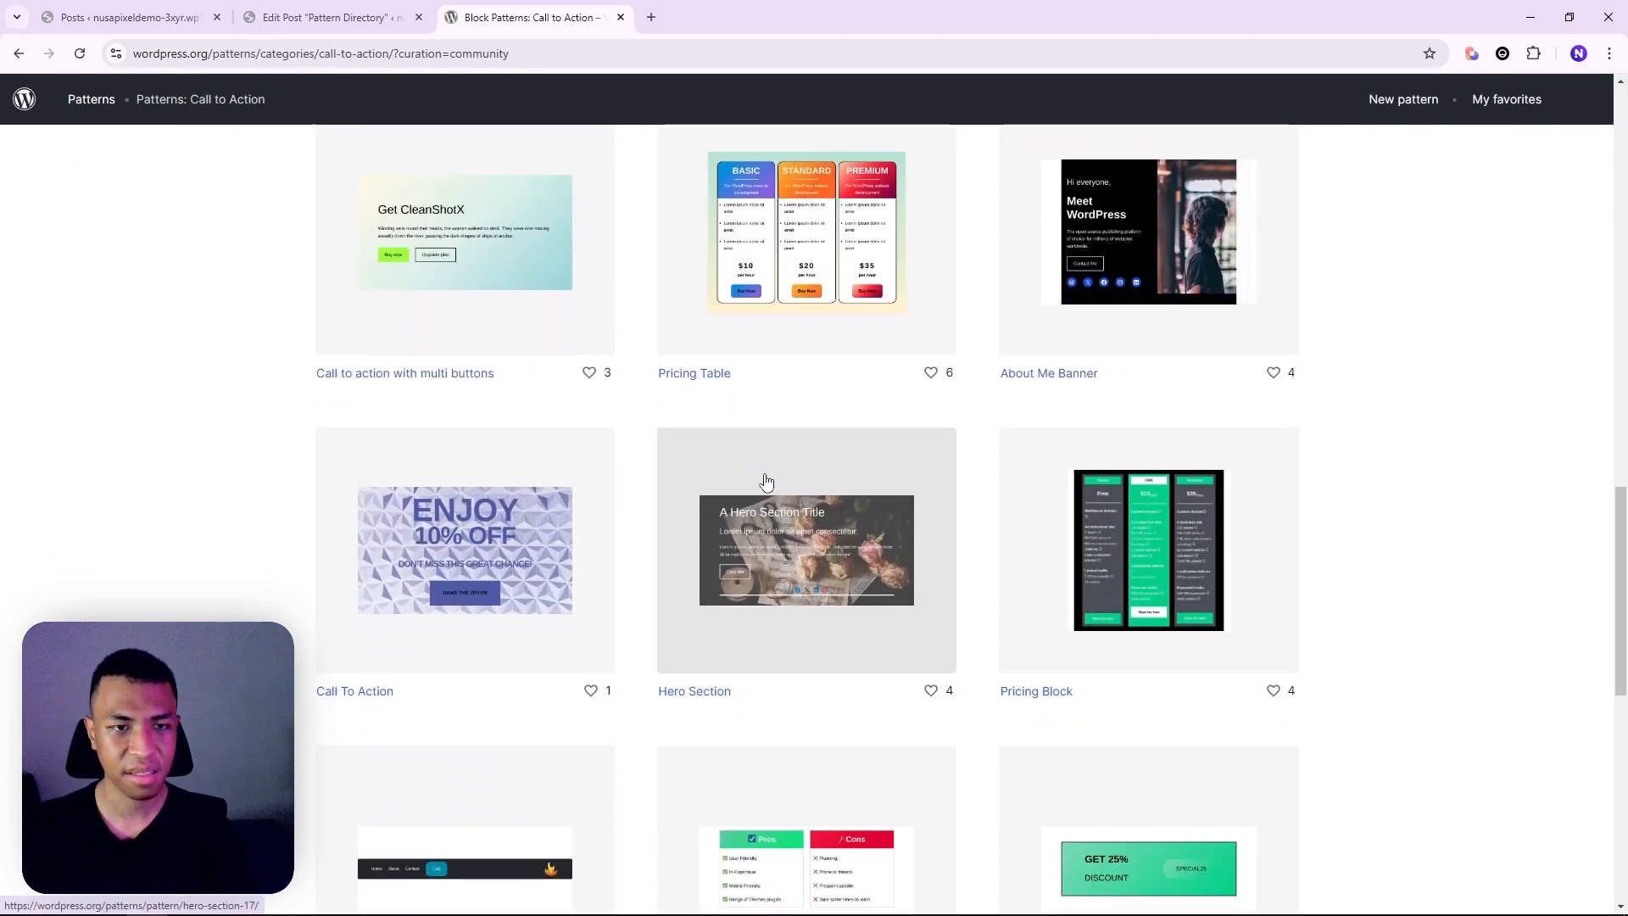
scroll(721, 500, down, 3)
scroll(594, 483, up, 5)
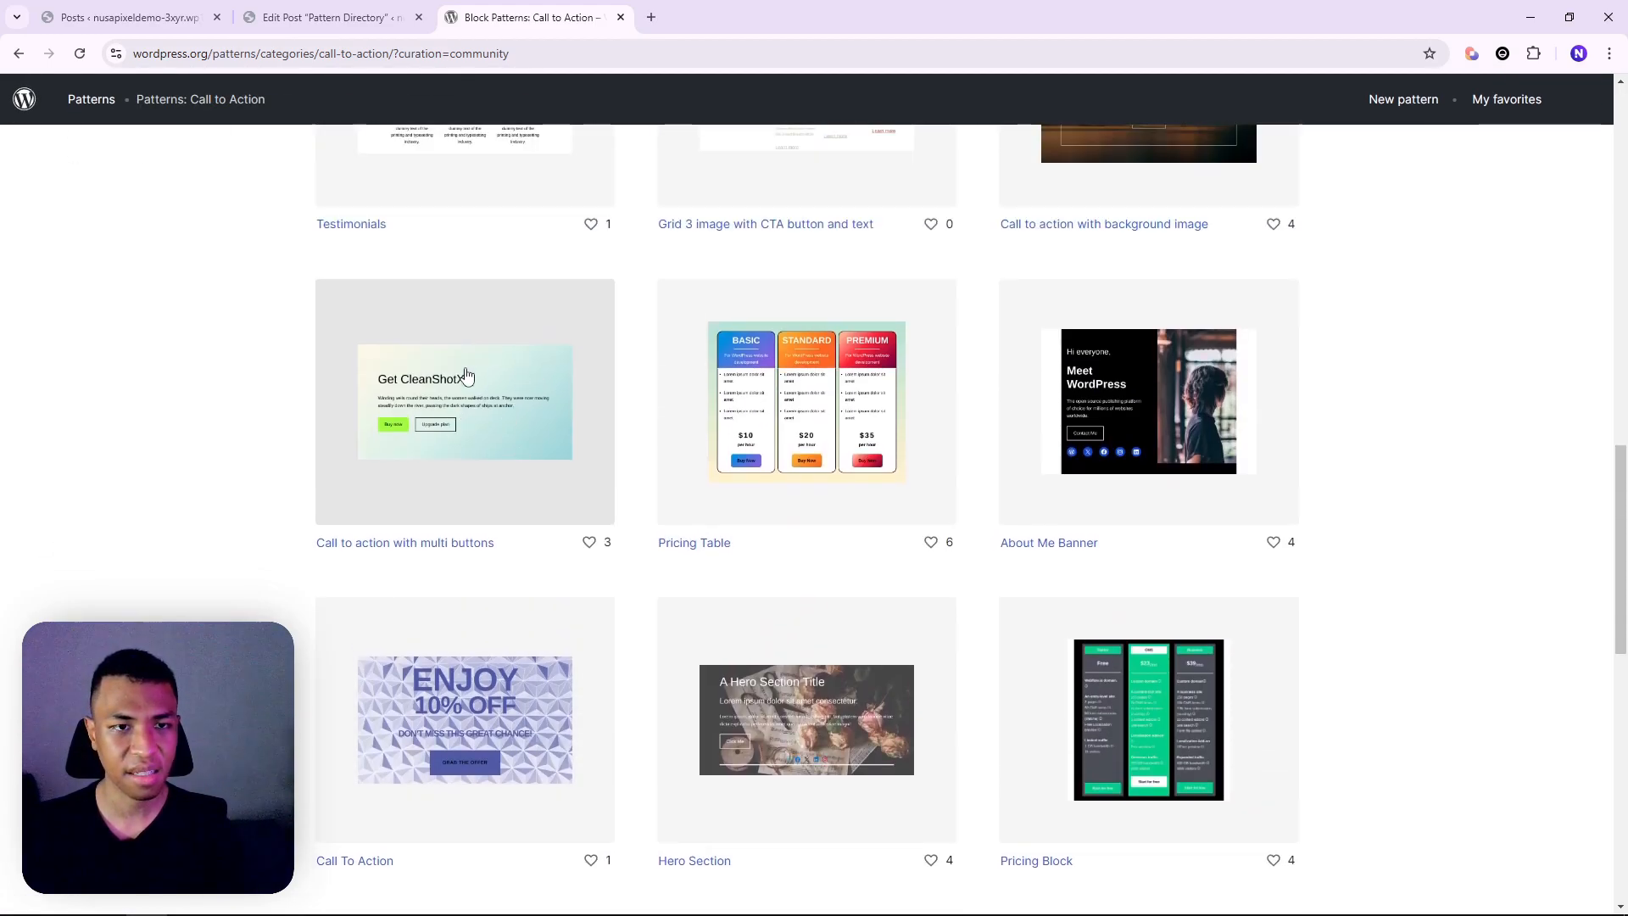
click(526, 422)
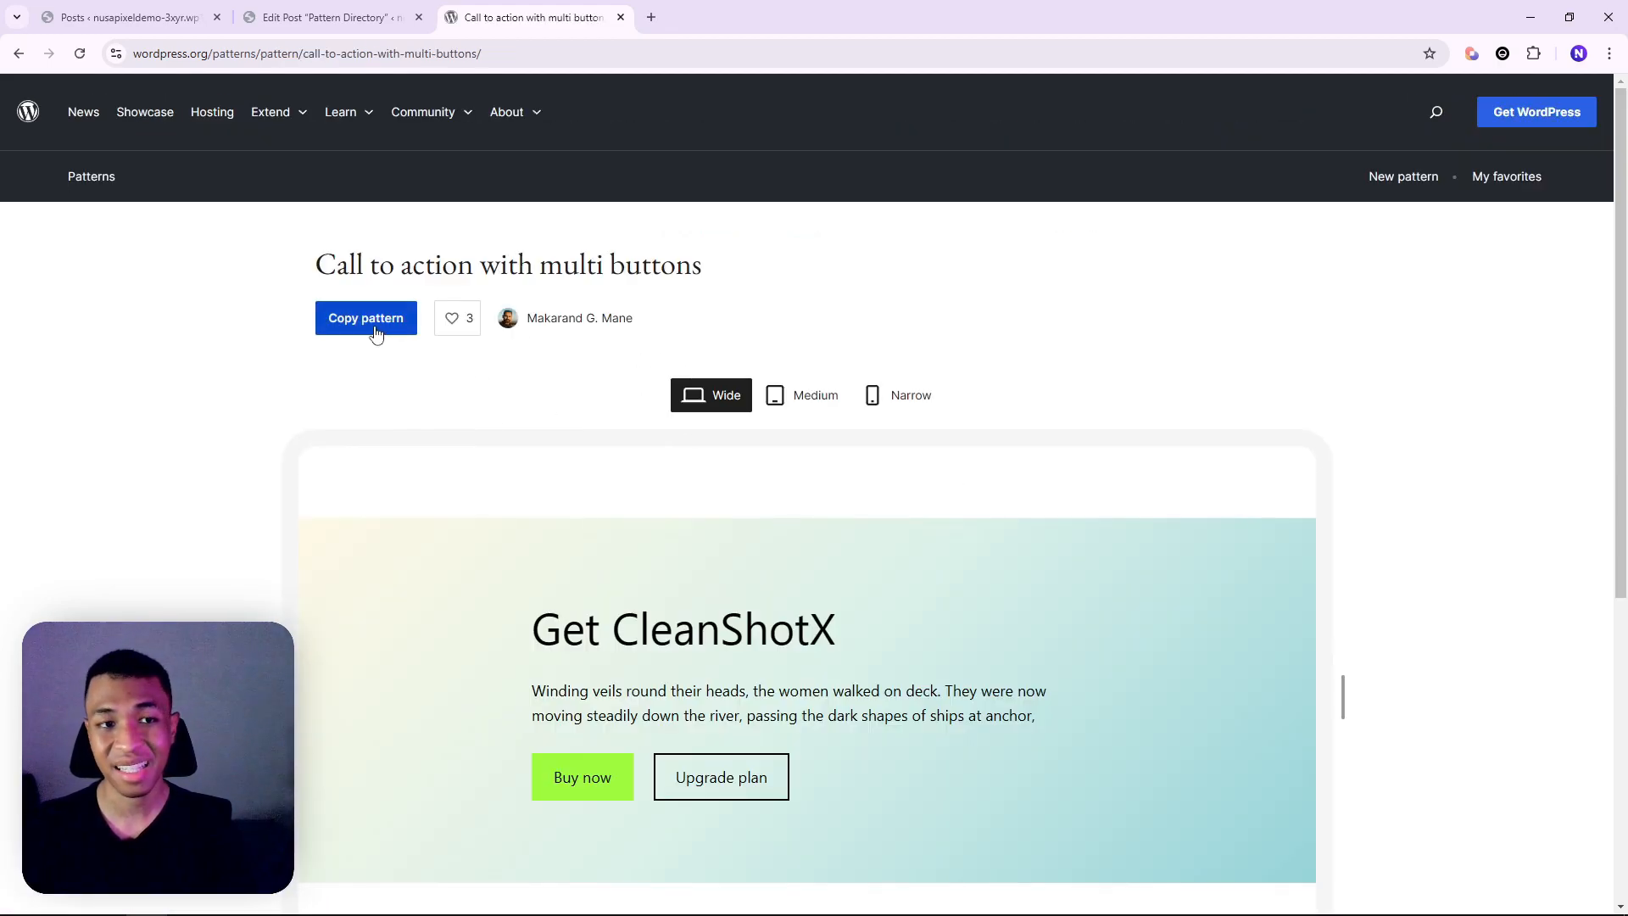
click(376, 331)
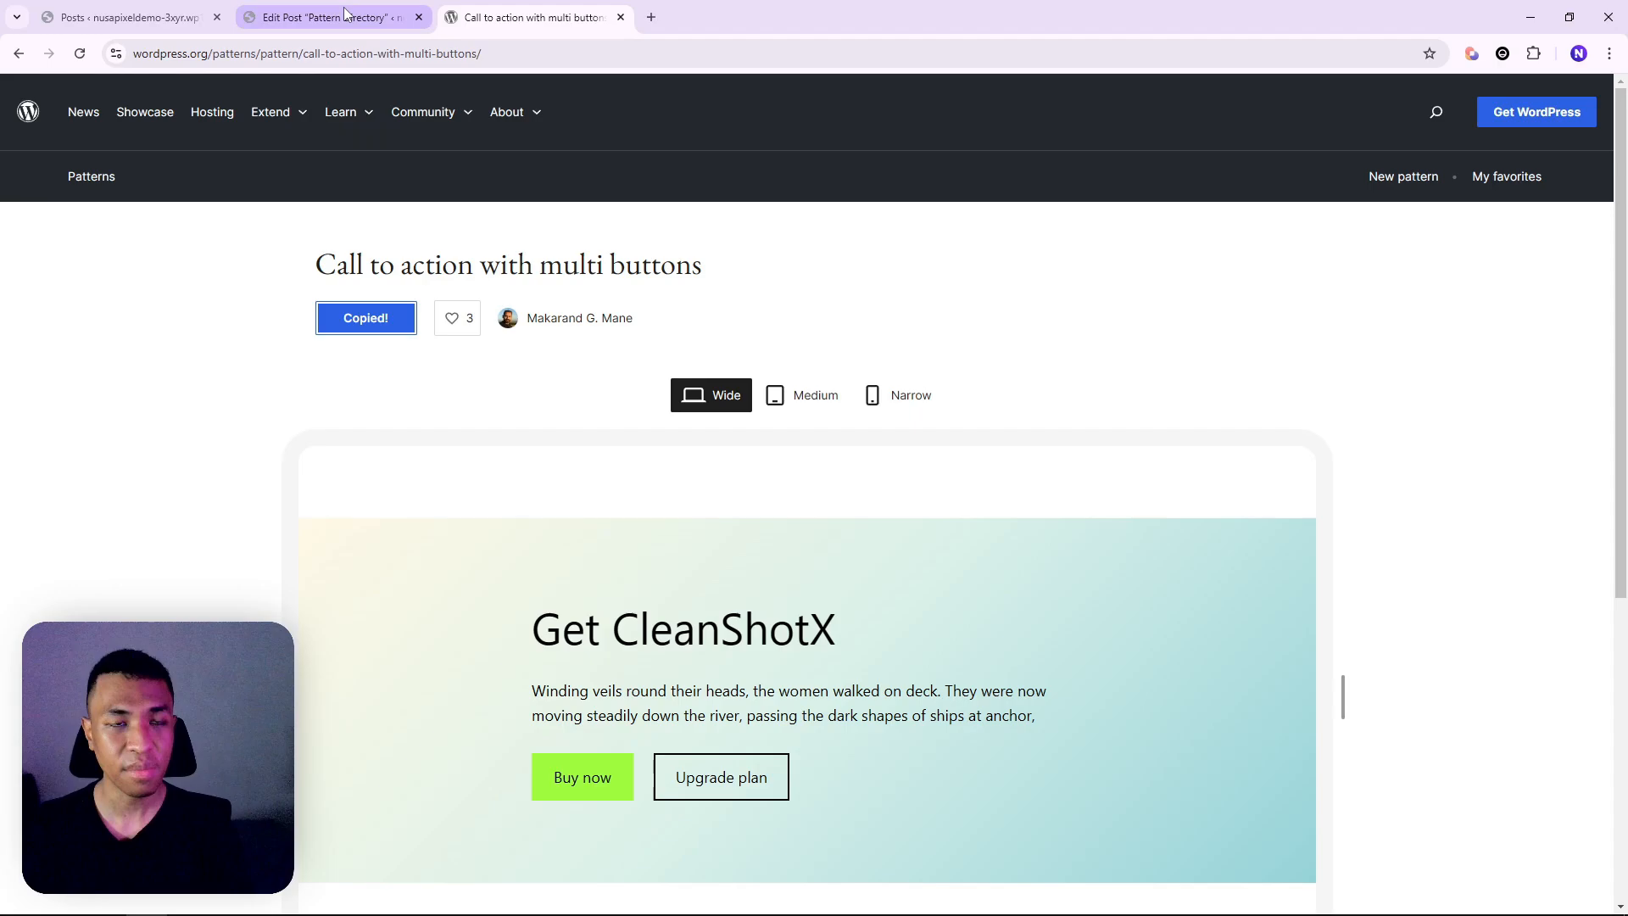
click(284, 17)
Paste the 'Get CleanShotX' cover into a new paragraph below the link, then return to the pattern's tab
click(565, 371)
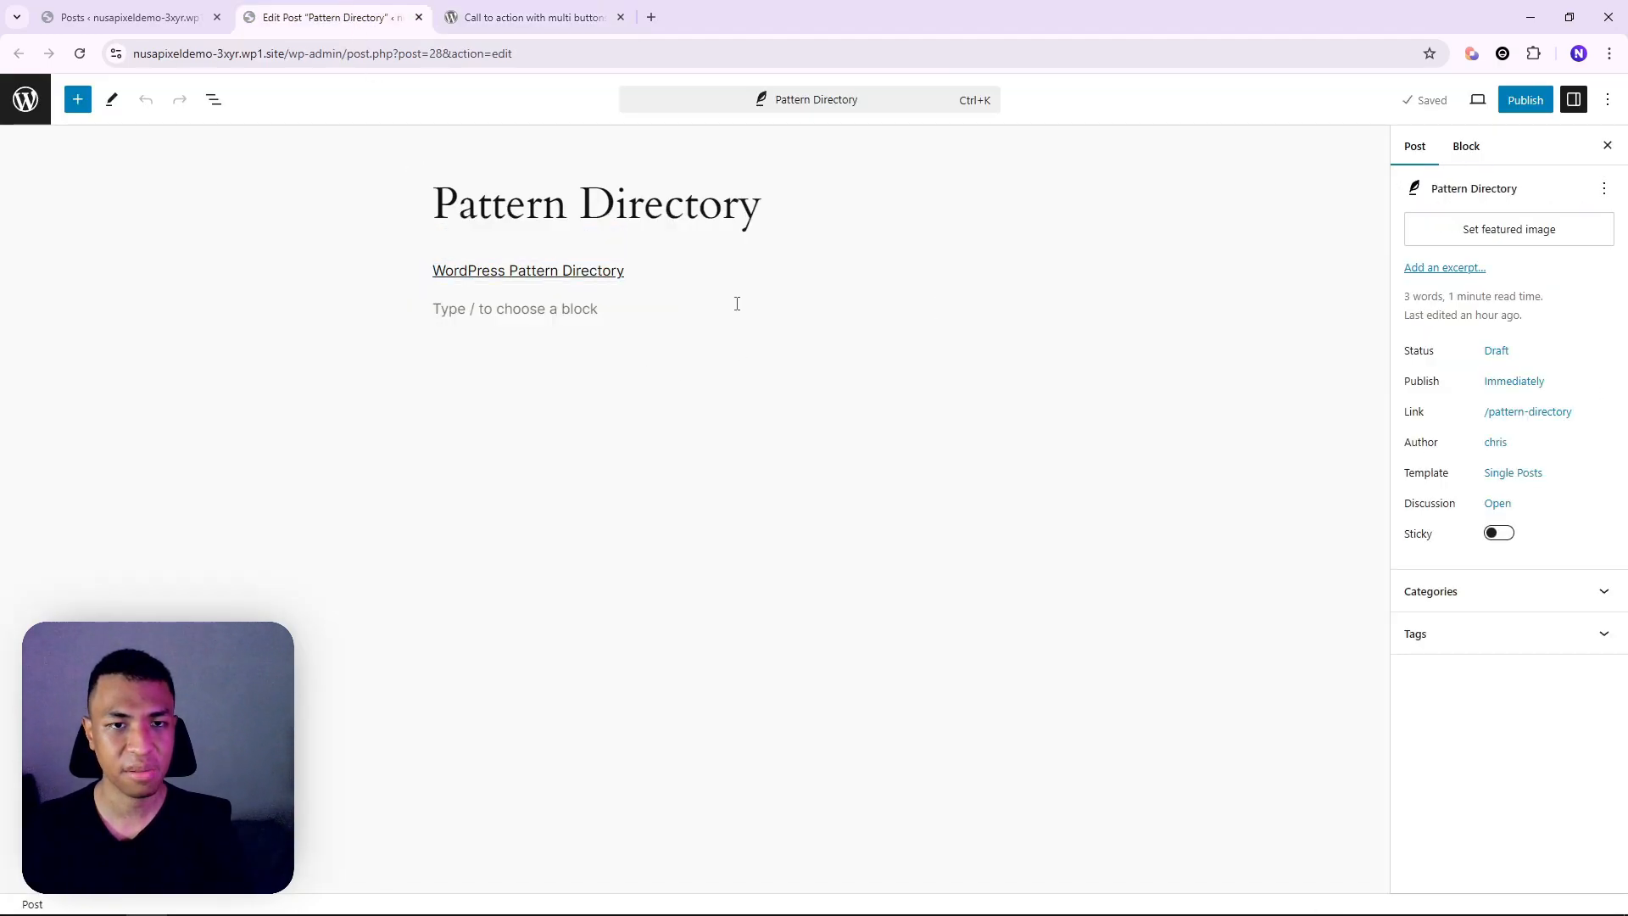
click(671, 304)
right_click(659, 308)
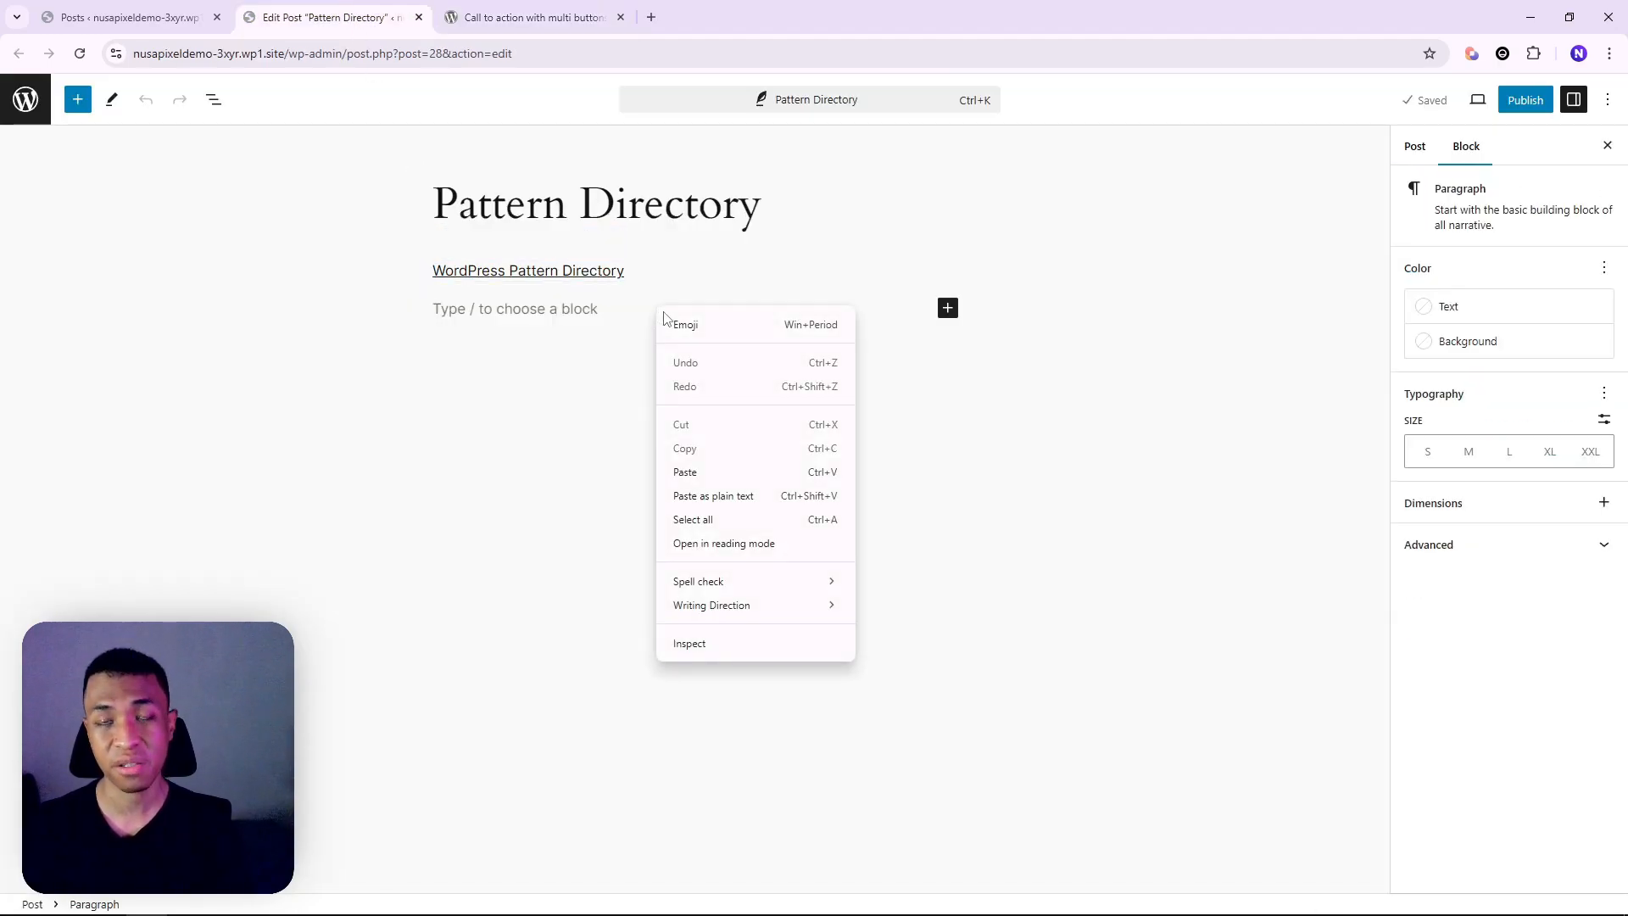
click(686, 473)
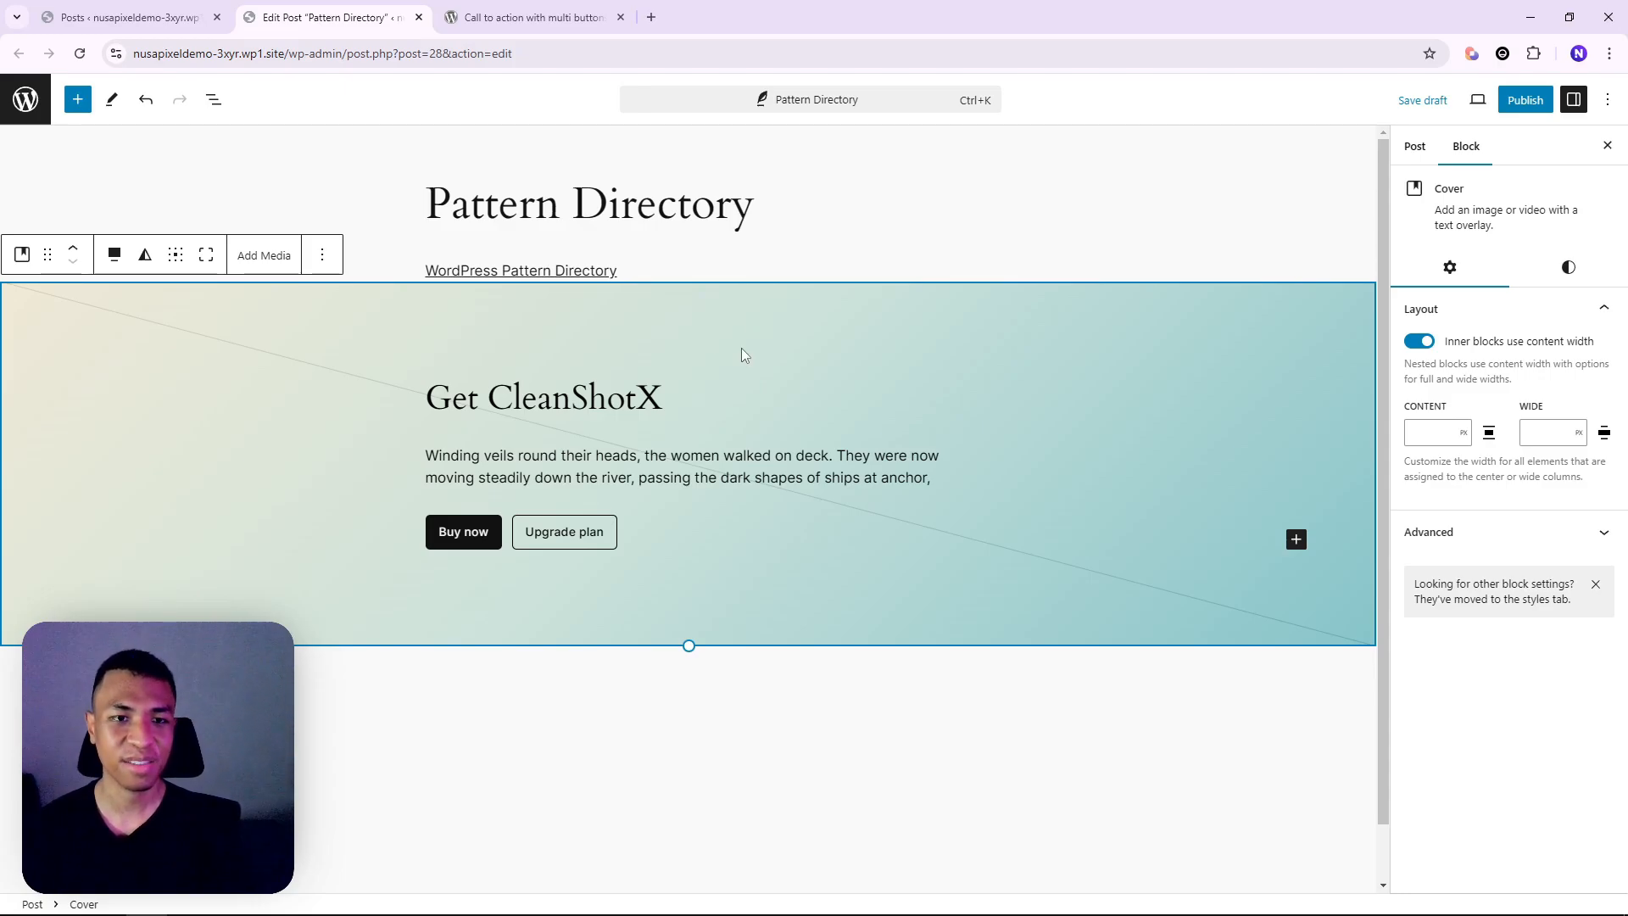
key(ctrl+Tab)
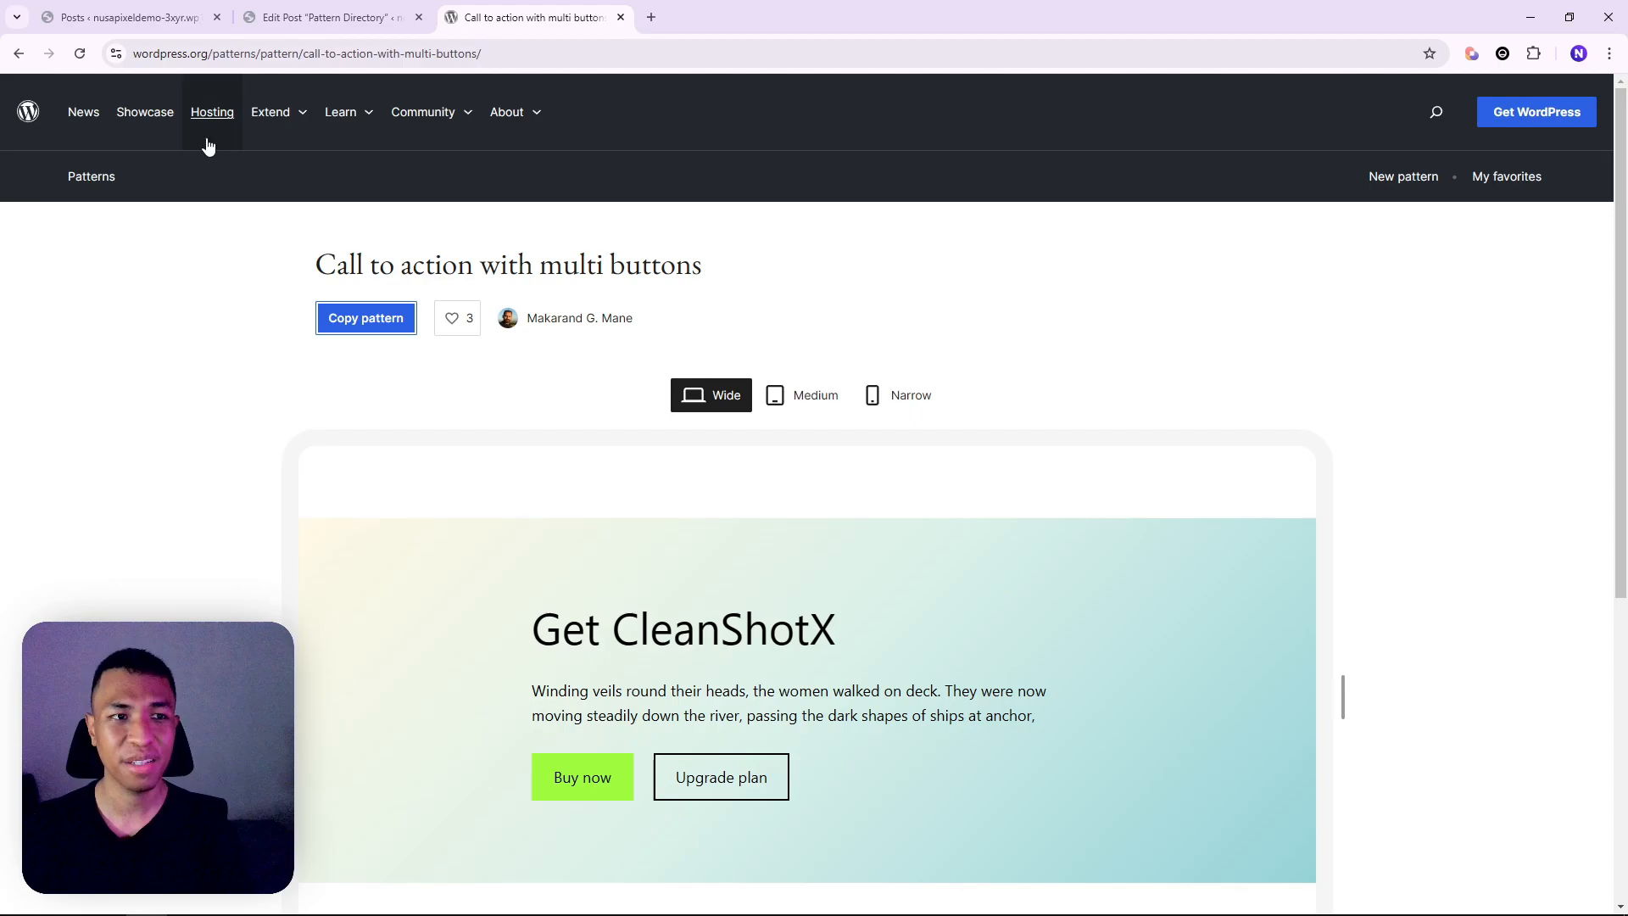
Go back to the community Call to Action pattern grid
click(20, 54)
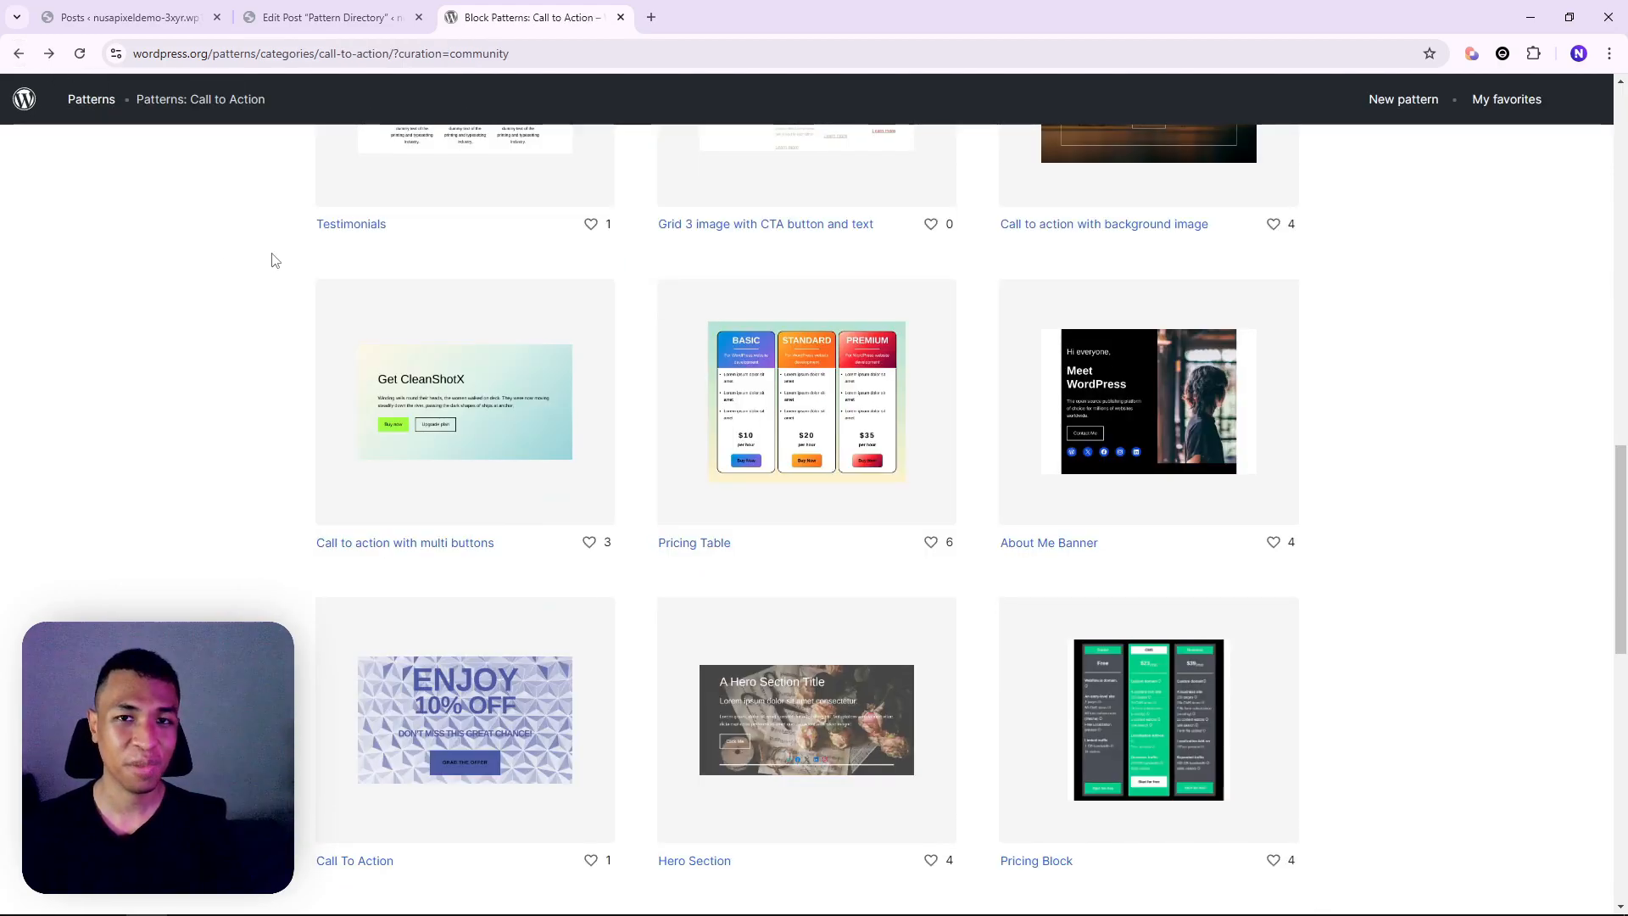
scroll(265, 334, up, 4)
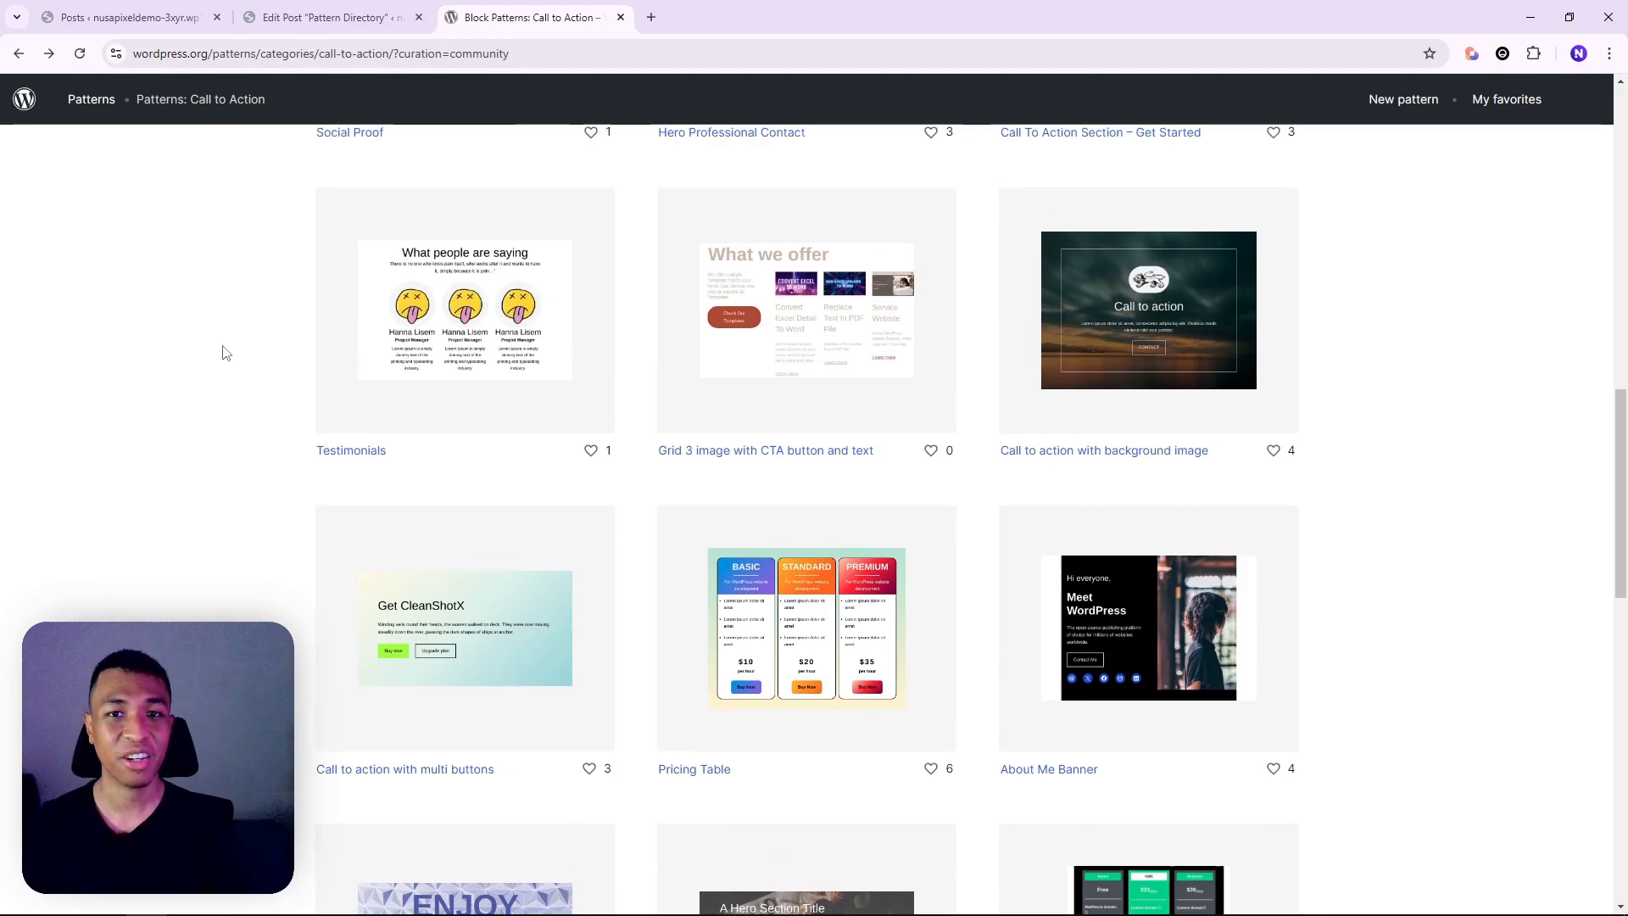